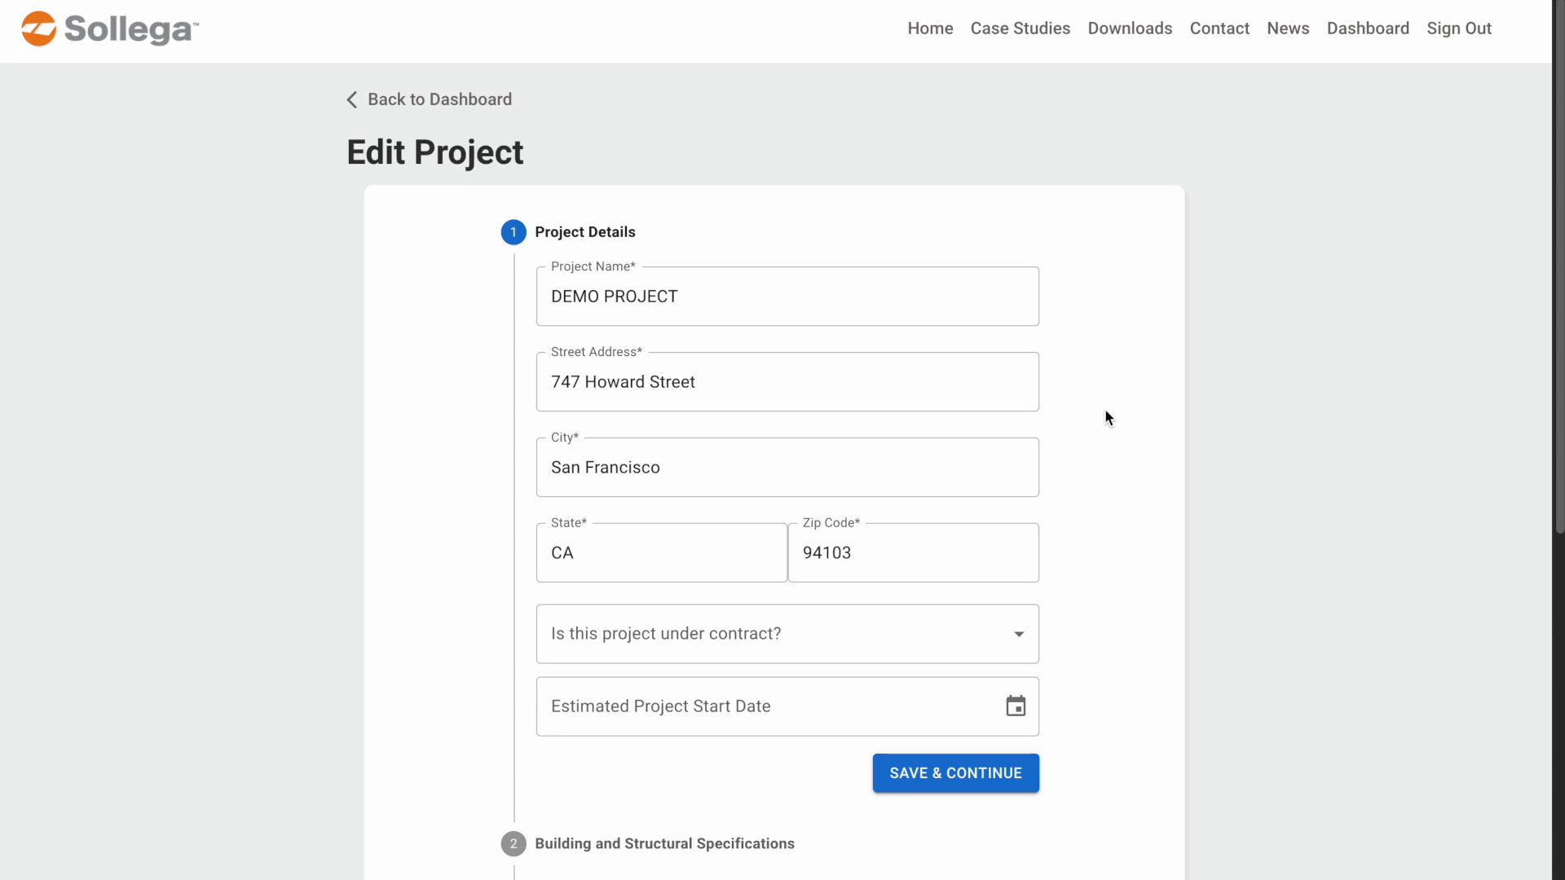
# Review the contract status and estimated start date fields without filling them, and save the Project Details section
pyautogui.scroll(-1, 1107, 459)
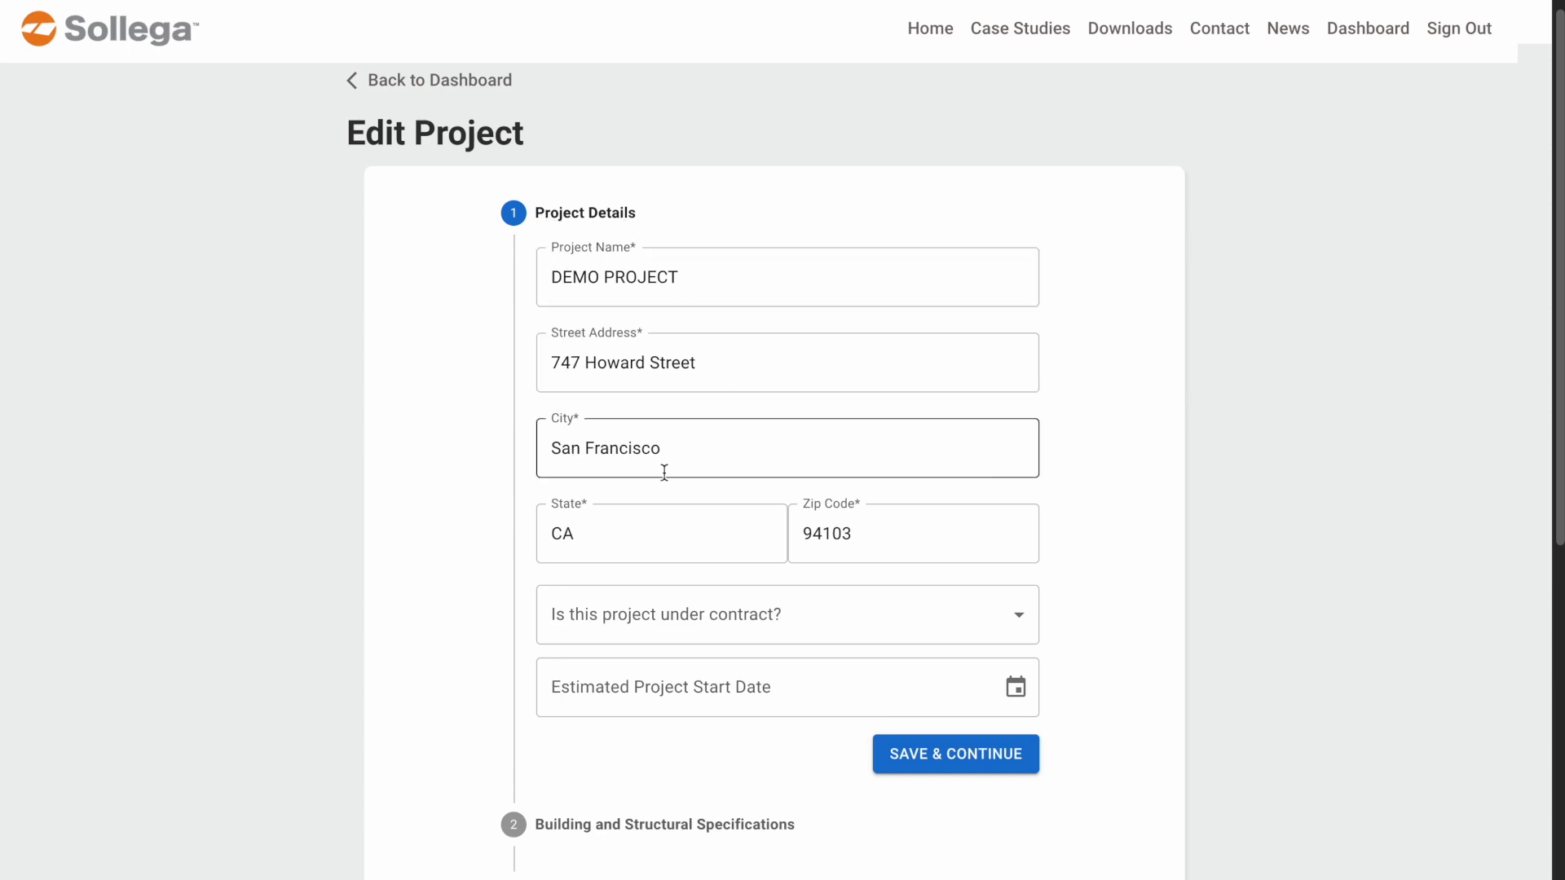
pyautogui.click(911, 624)
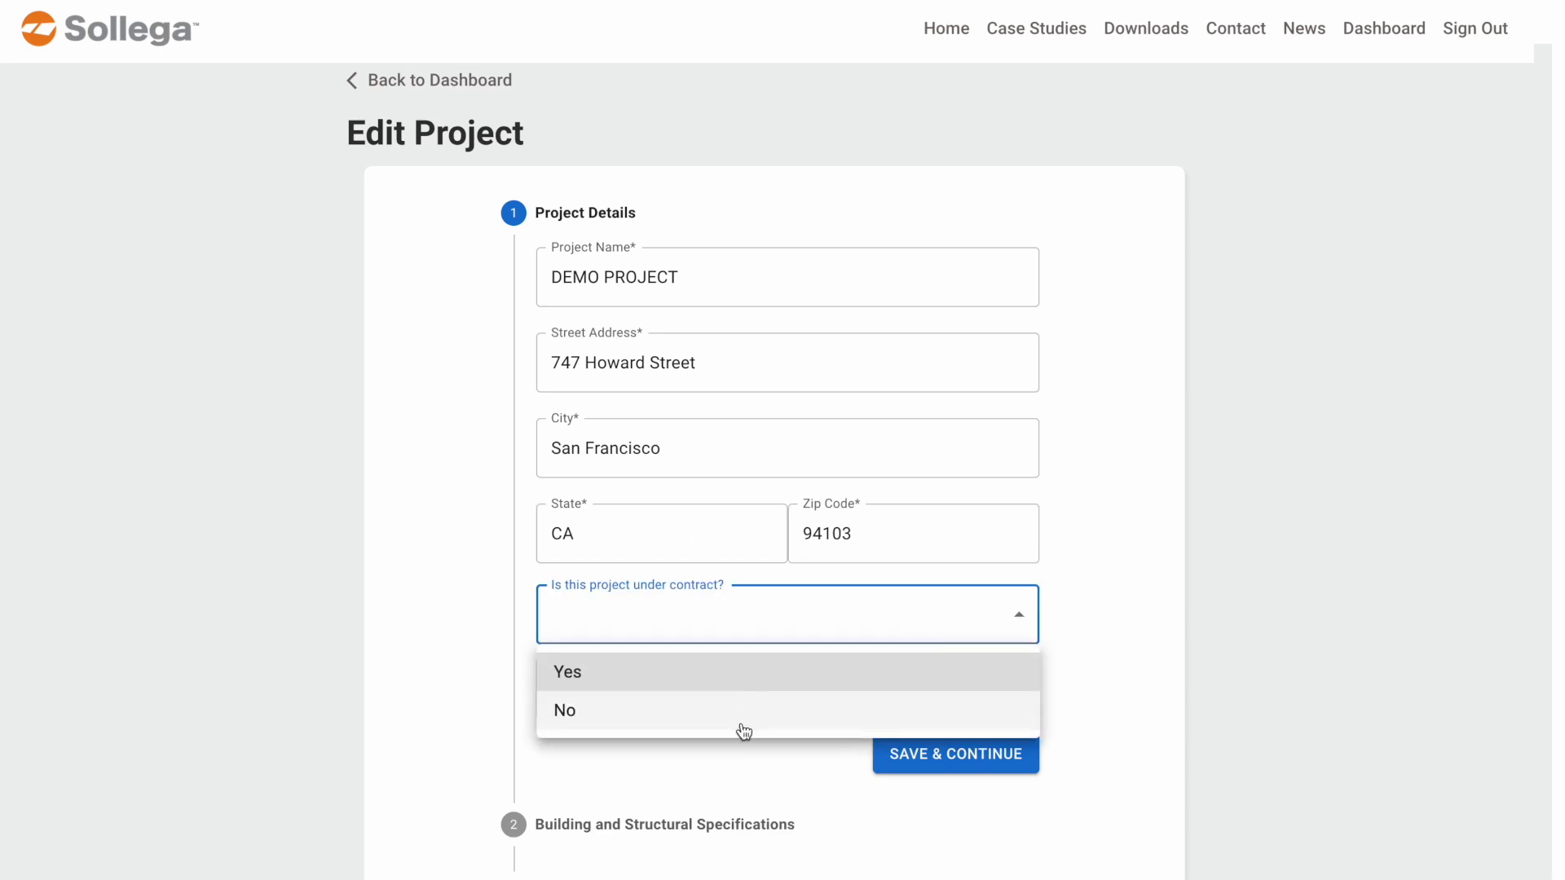
pyautogui.click(1111, 695)
pyautogui.click(862, 689)
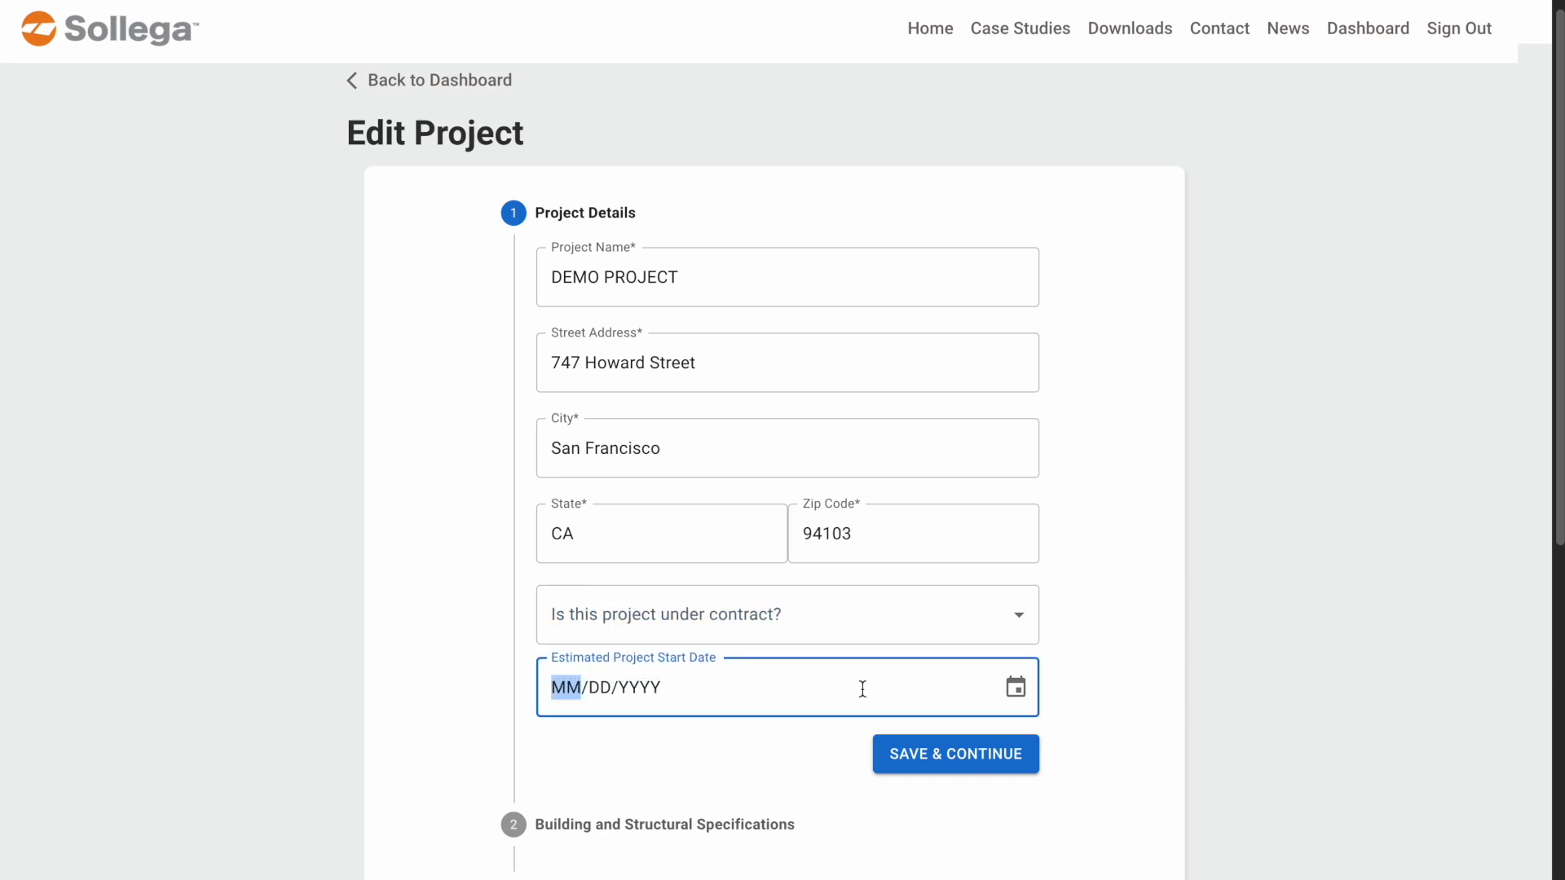
pyautogui.click(1088, 665)
pyautogui.scroll(-2, 1118, 677)
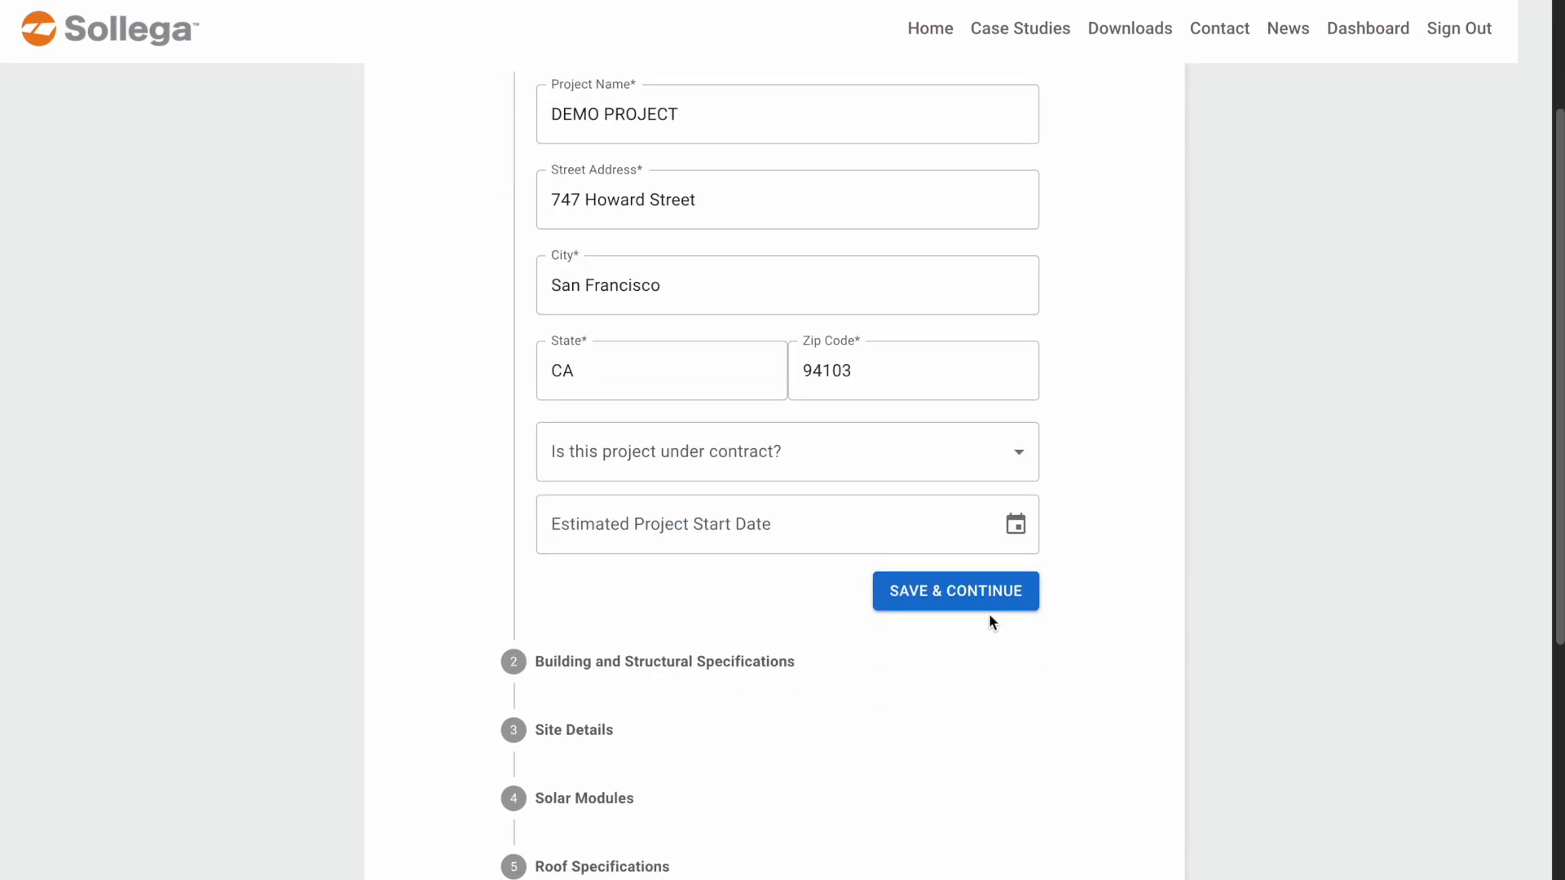
pyautogui.click(951, 605)
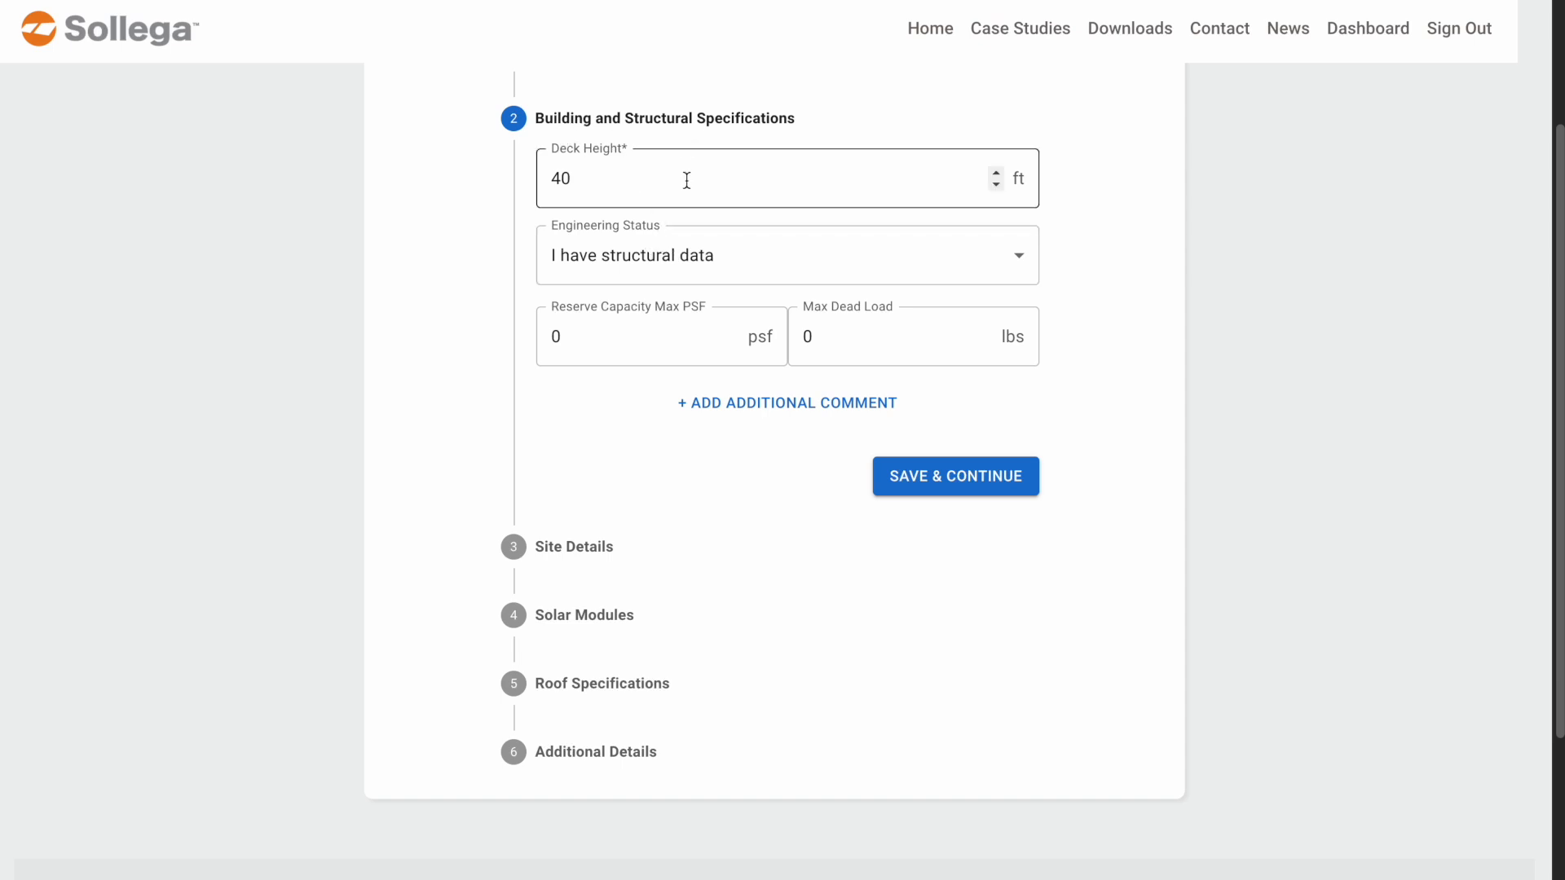
# Review the engineering status options, select "I have structural data", and save the Building and Structural Specifications
pyautogui.click(851, 187)
pyautogui.click(1080, 235)
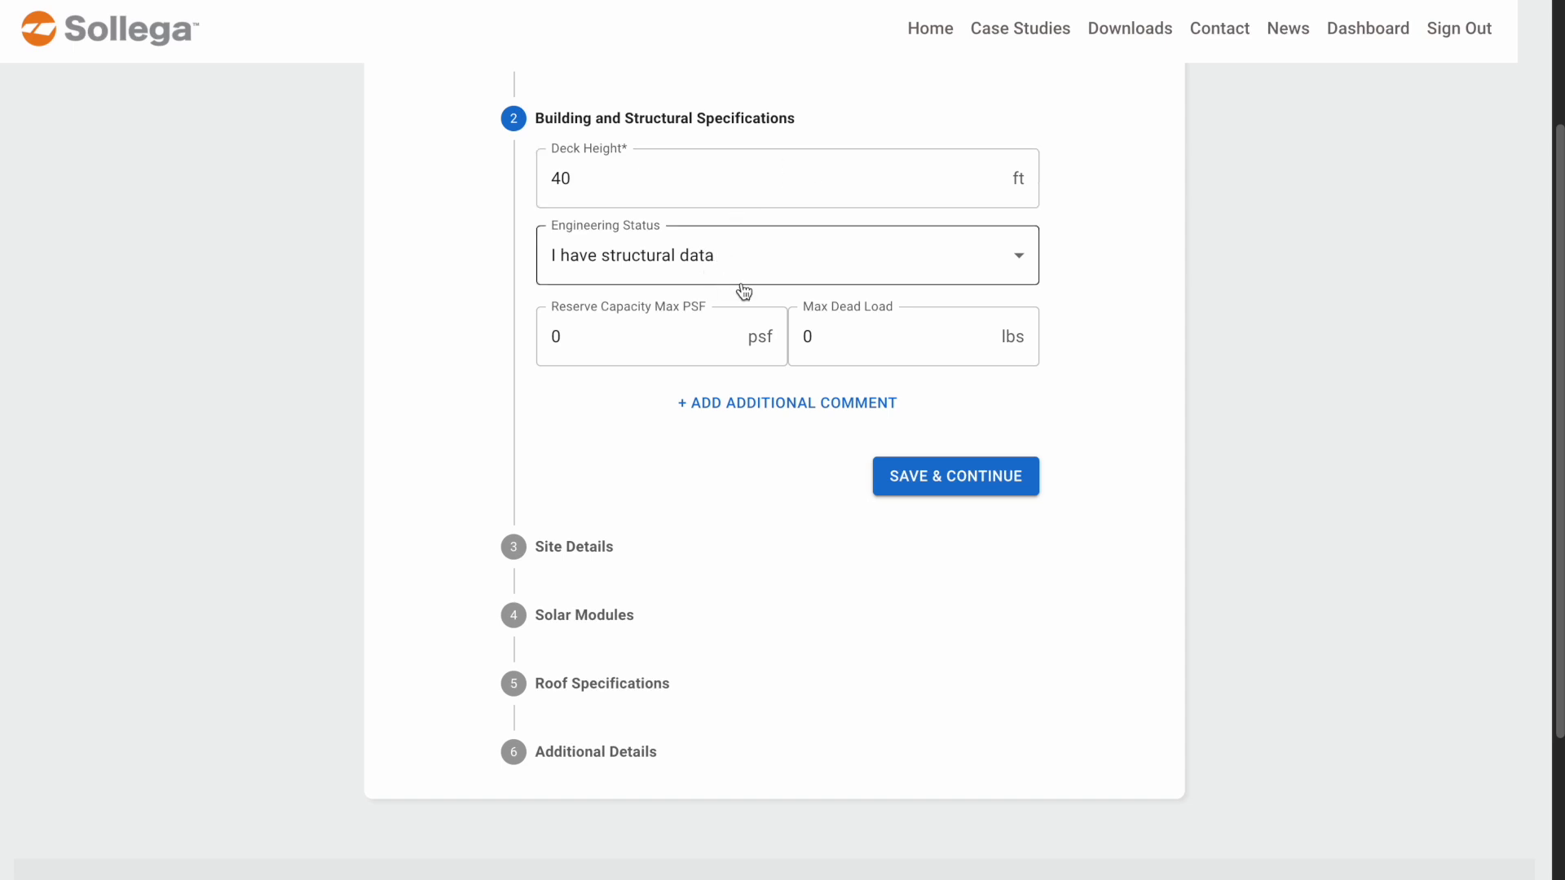
pyautogui.click(946, 259)
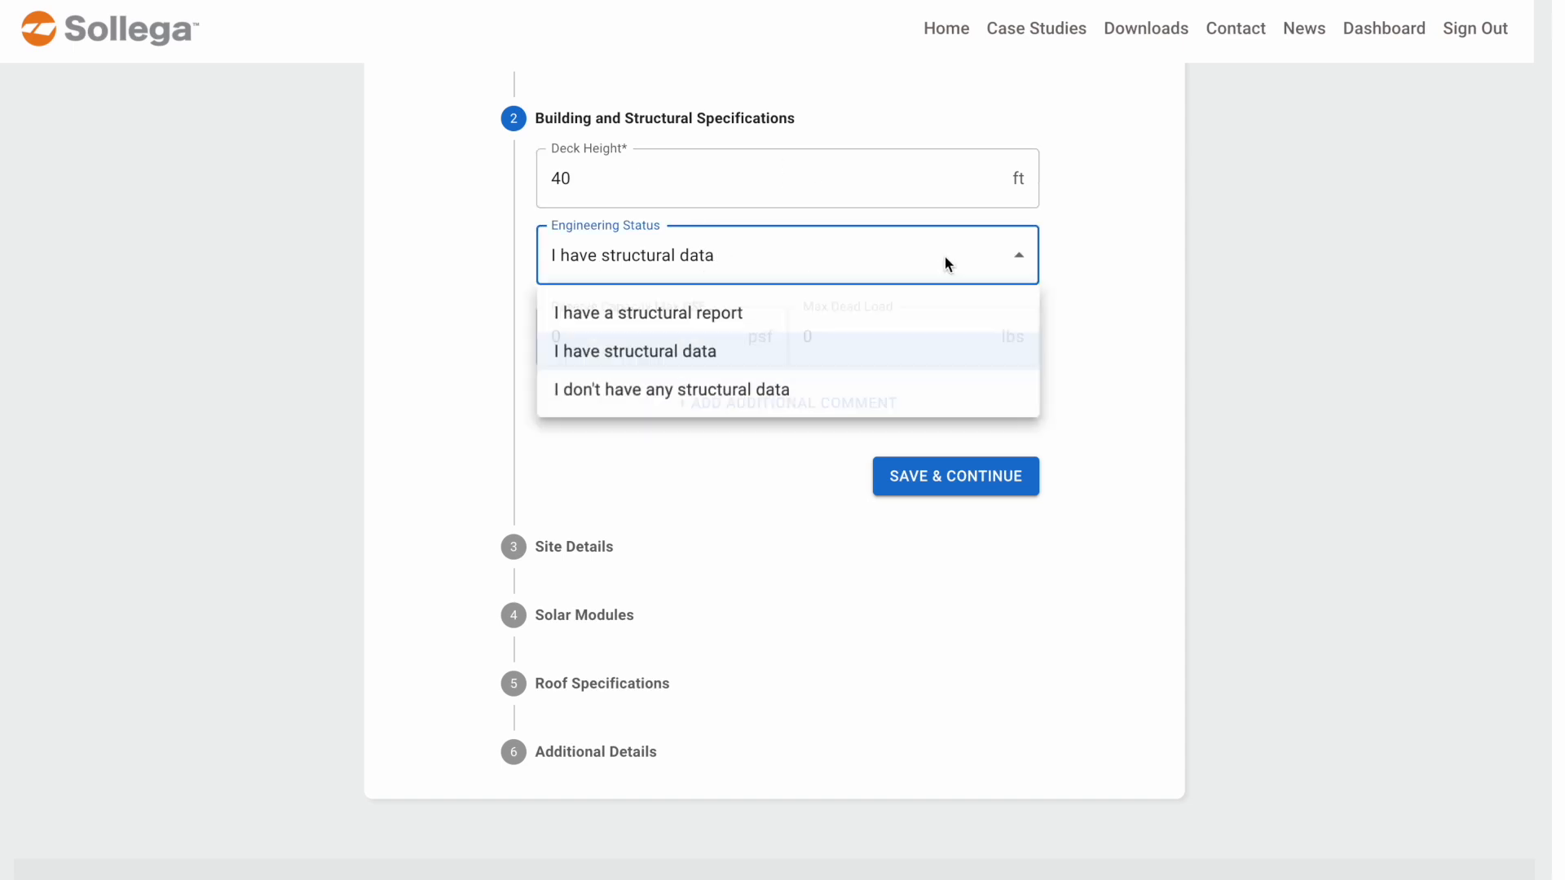
pyautogui.click(784, 313)
pyautogui.click(784, 277)
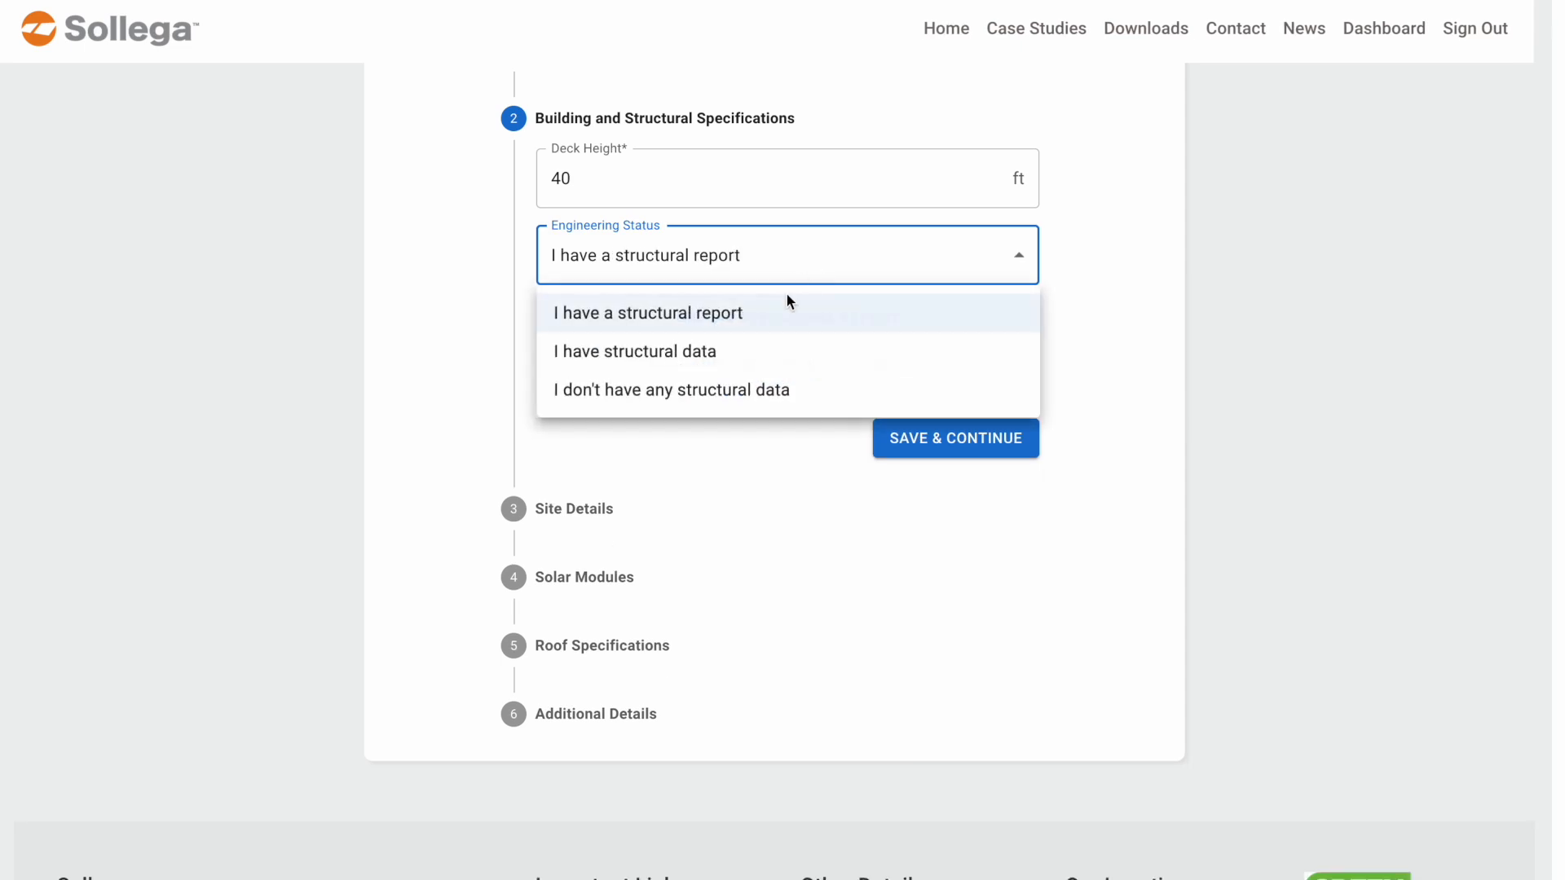
pyautogui.click(750, 388)
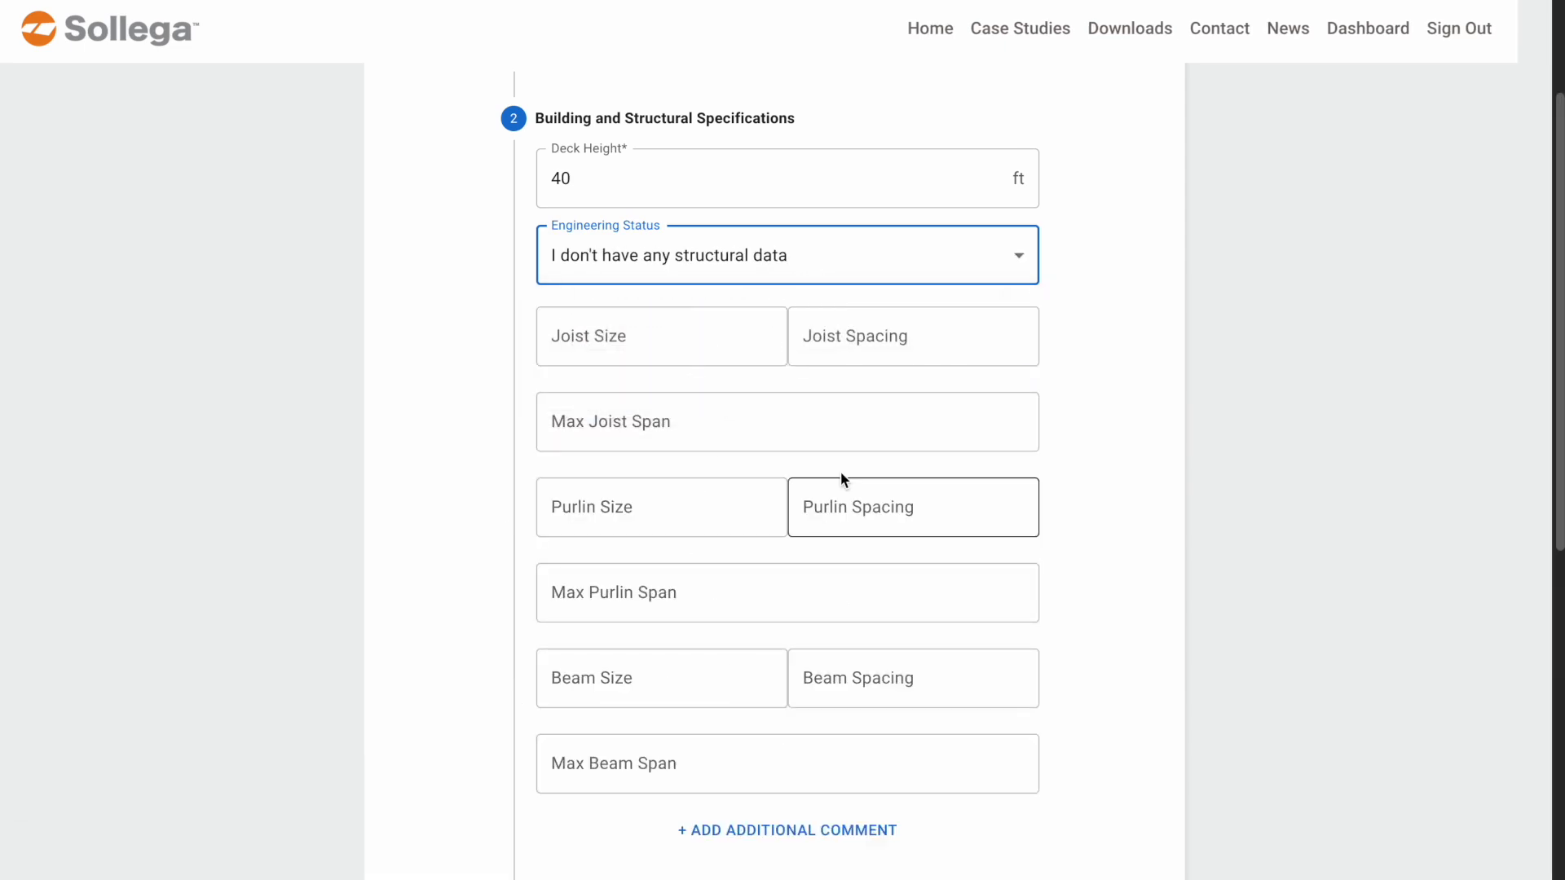
pyautogui.click(877, 262)
pyautogui.click(751, 353)
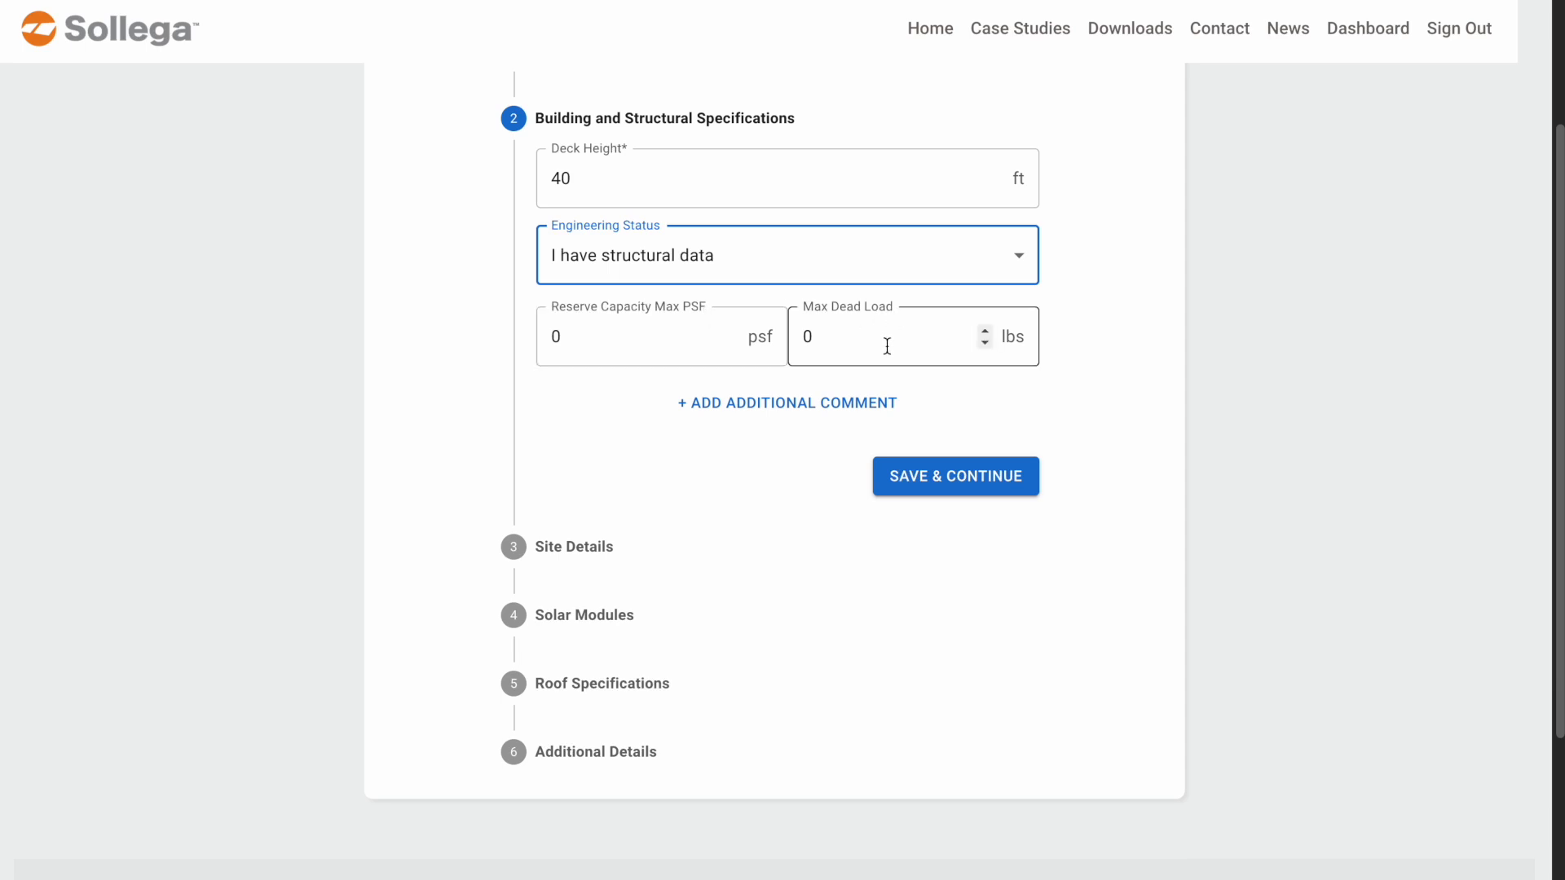
pyautogui.click(910, 483)
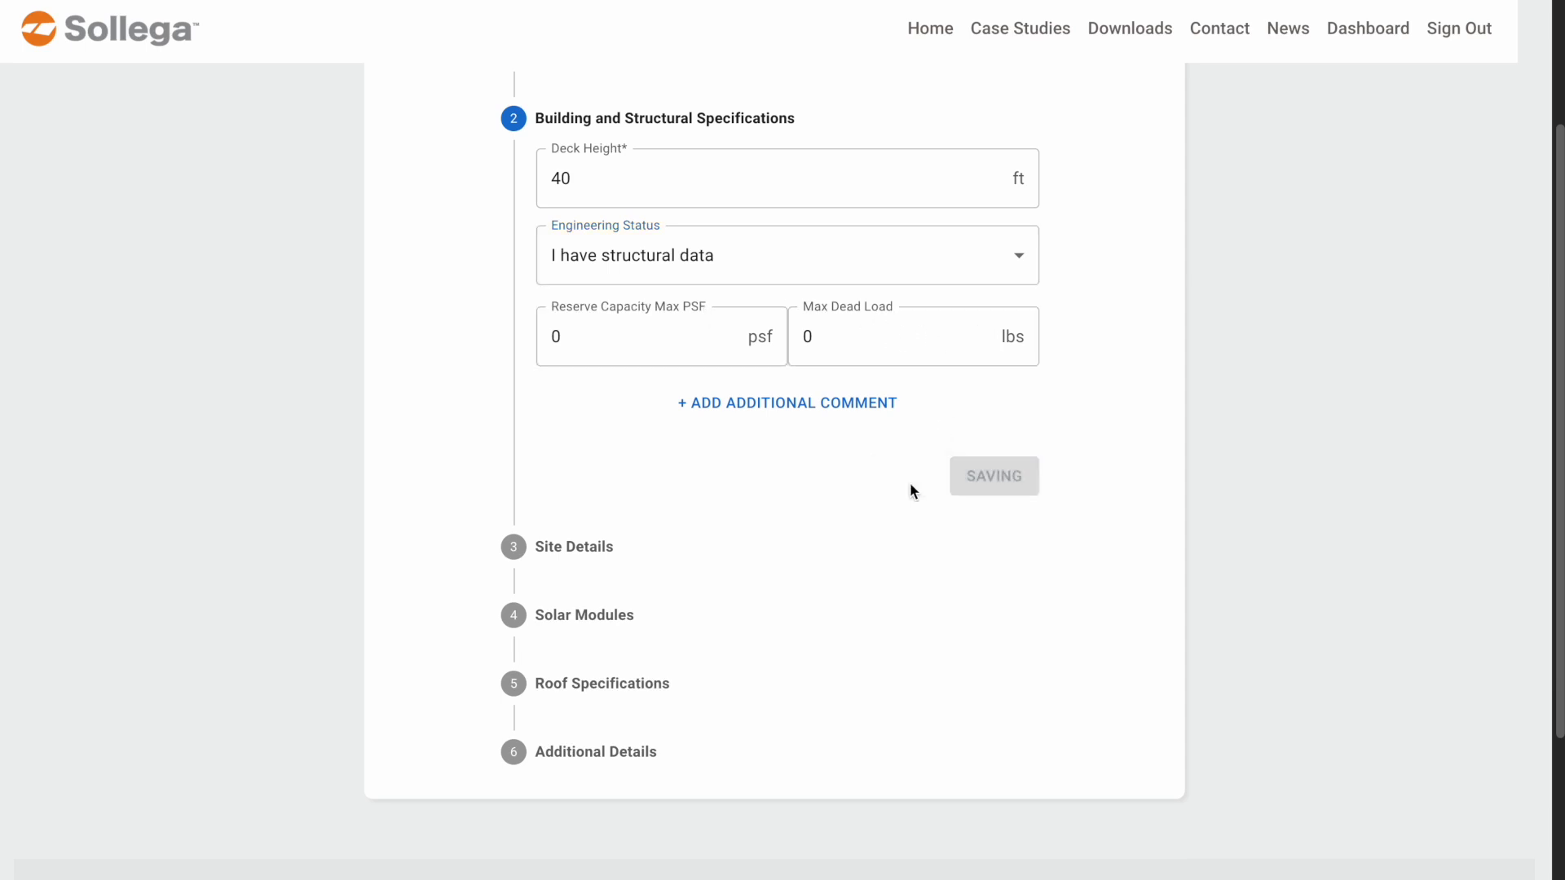
# Examine the exposure category and occupancy risk category choices in Site Details without changing them
pyautogui.click(793, 419)
pyautogui.click(1009, 424)
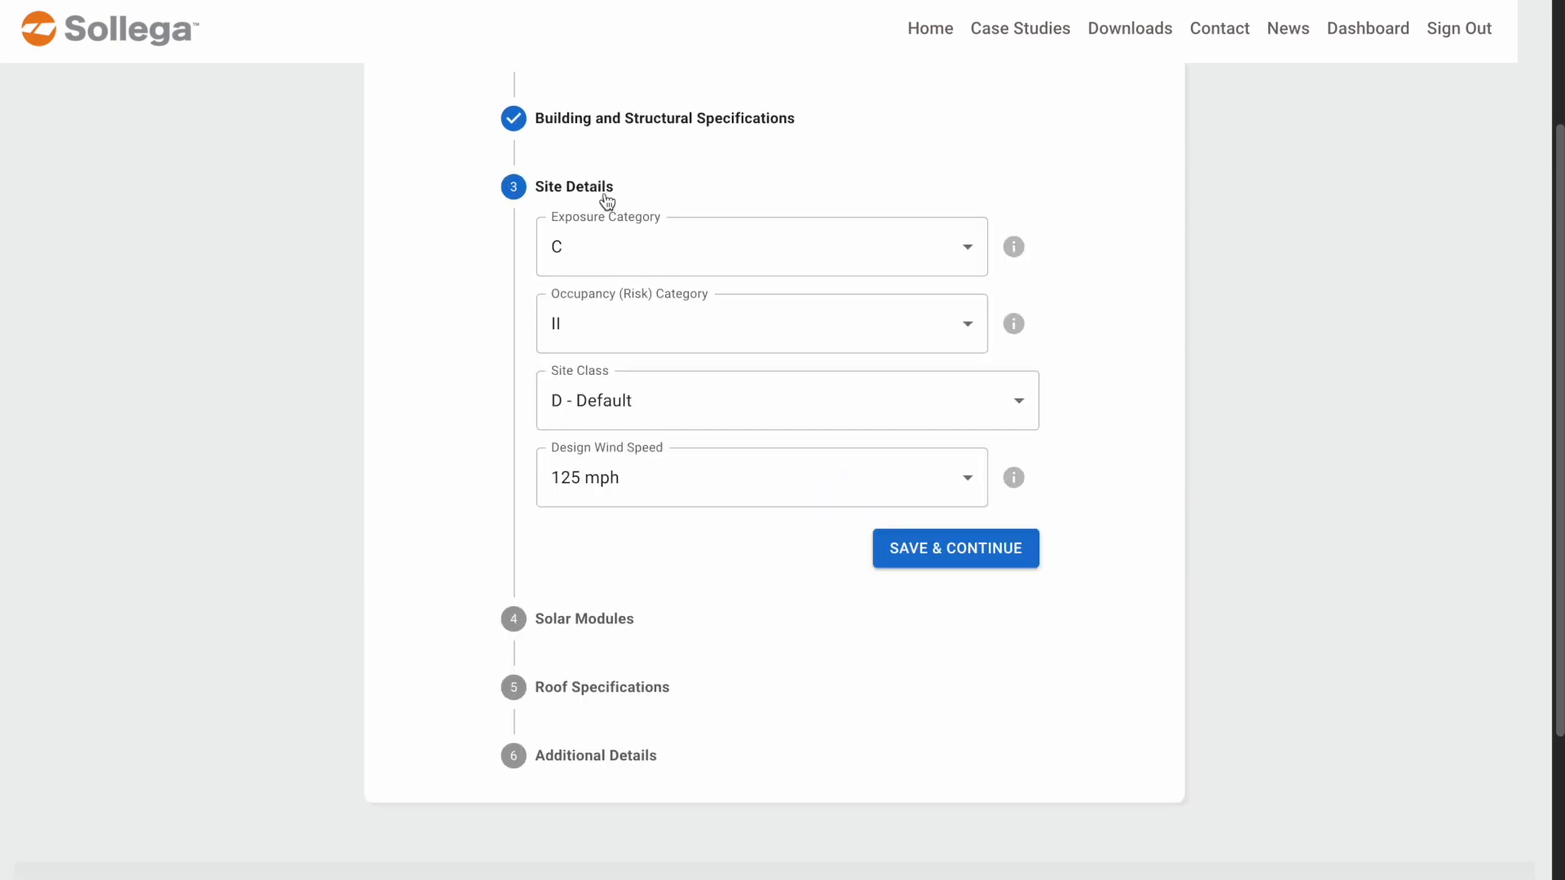
pyautogui.click(967, 259)
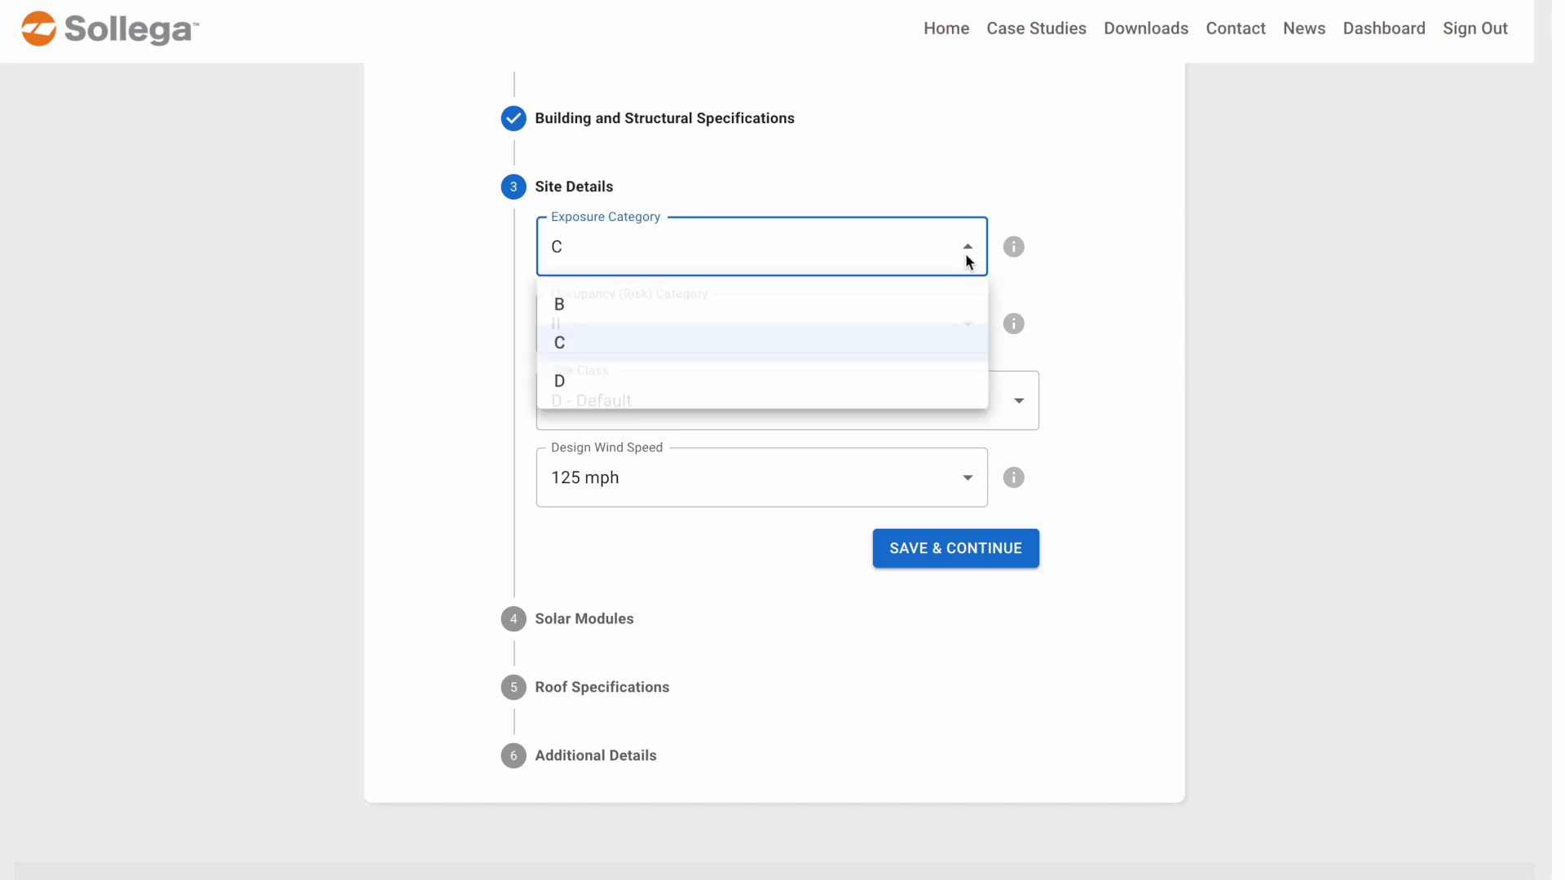
pyautogui.click(1097, 339)
pyautogui.click(945, 335)
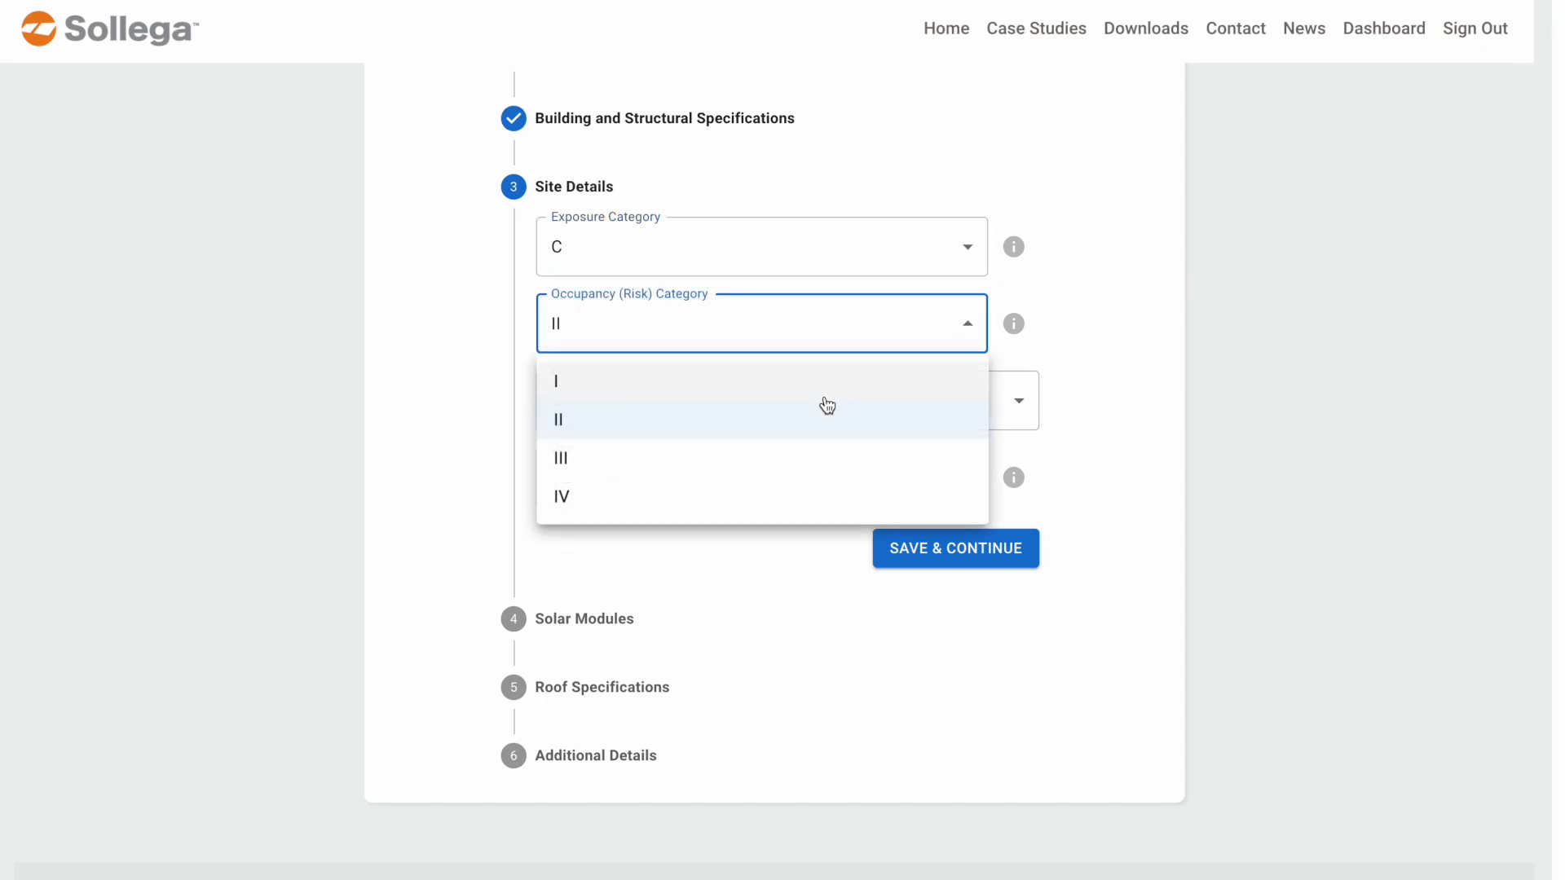
pyautogui.click(1125, 453)
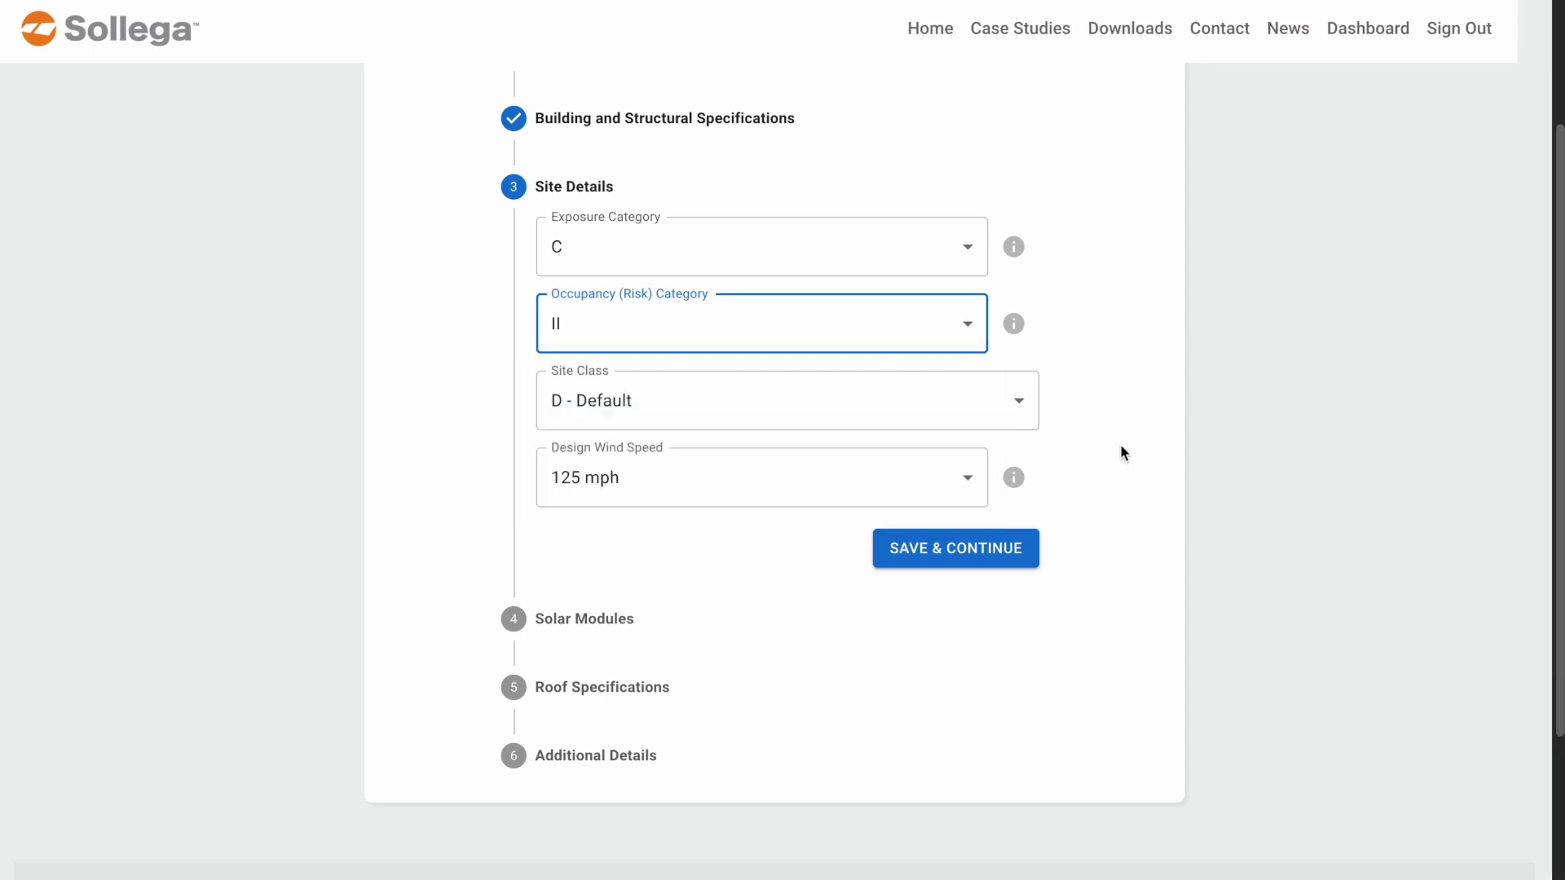
# Review the site class and design wind speed options without changing them, and save the Site Details section
pyautogui.click(1022, 415)
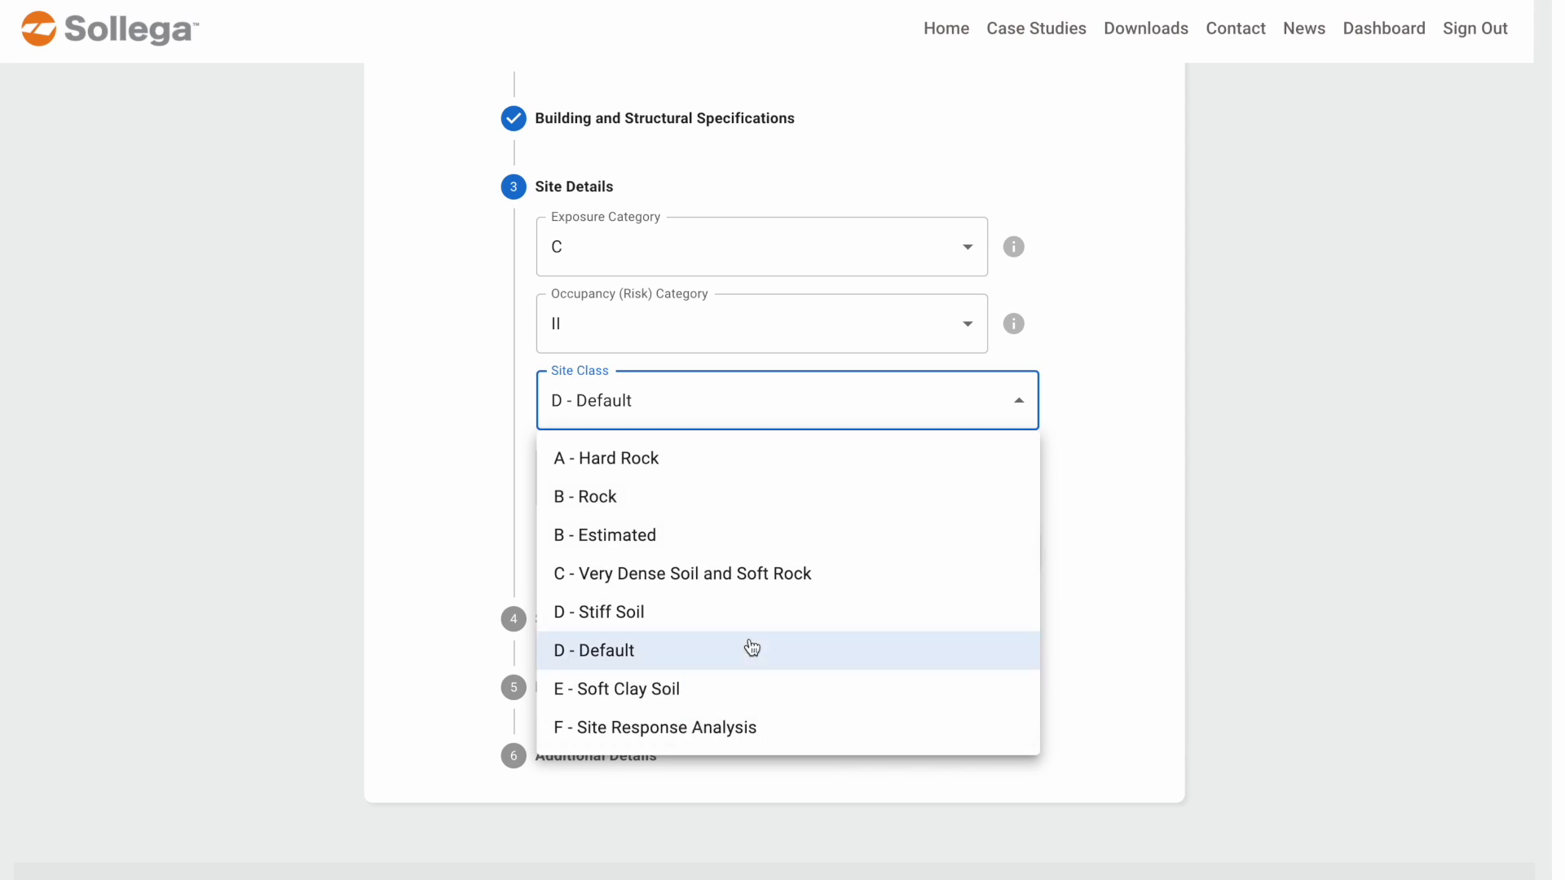
pyautogui.click(1052, 526)
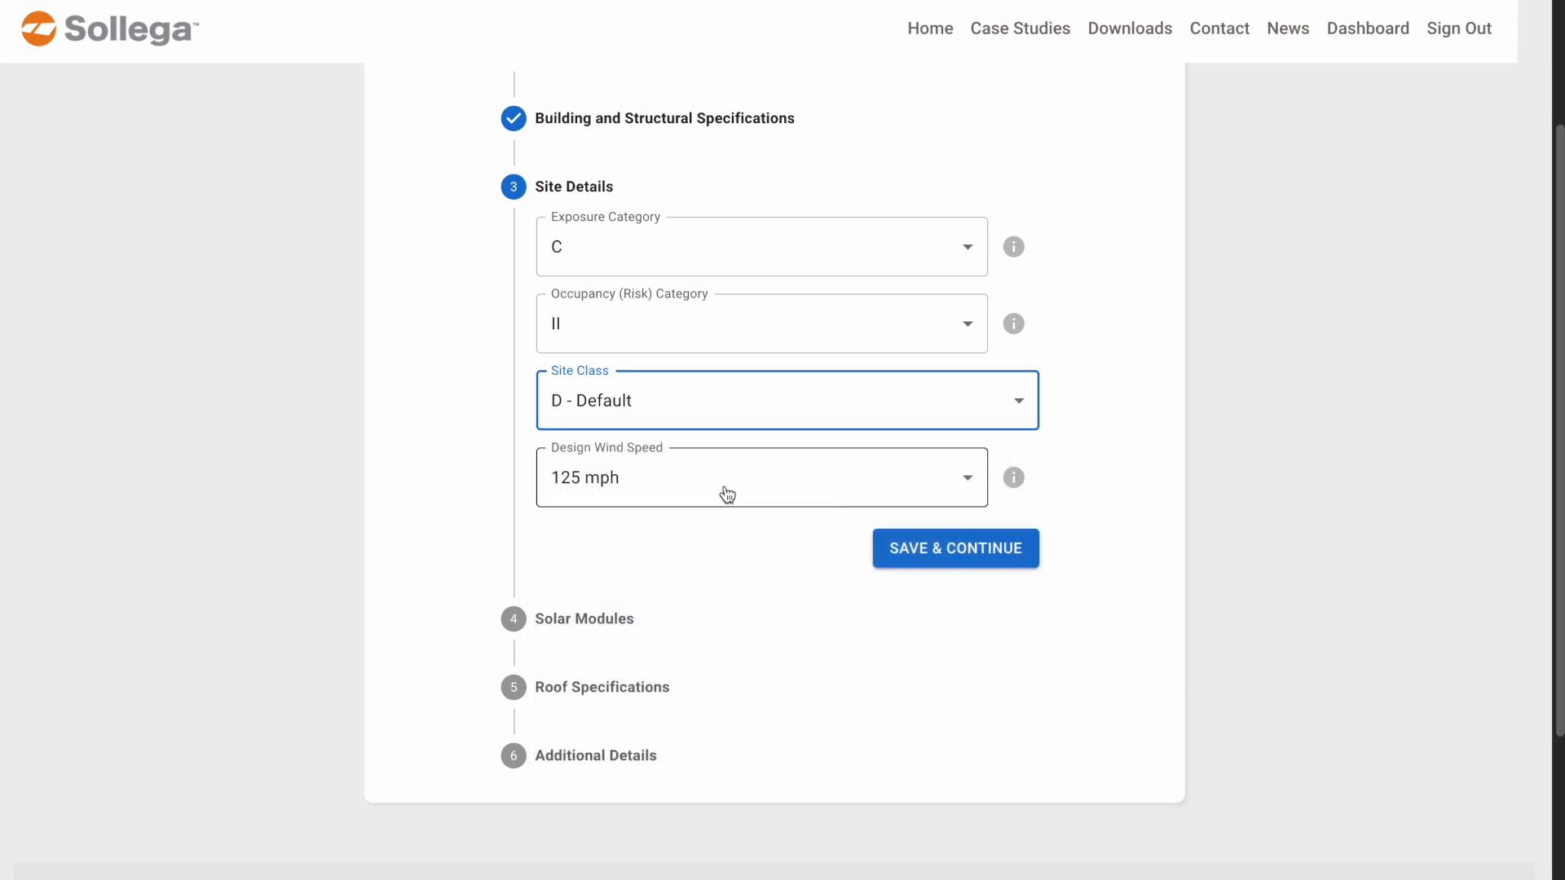
pyautogui.click(909, 505)
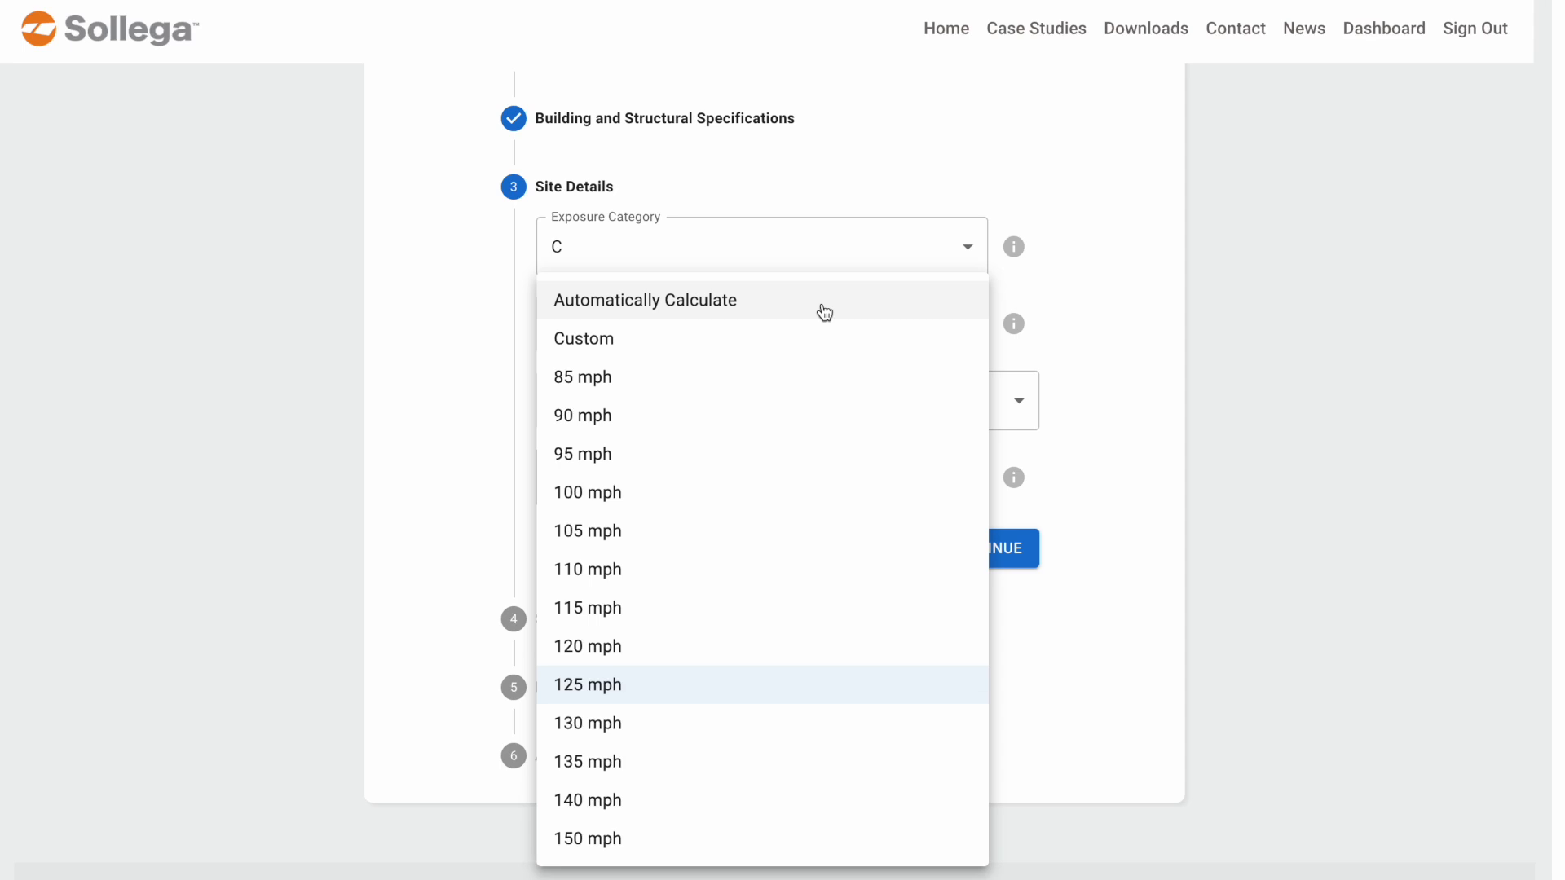
pyautogui.click(1099, 497)
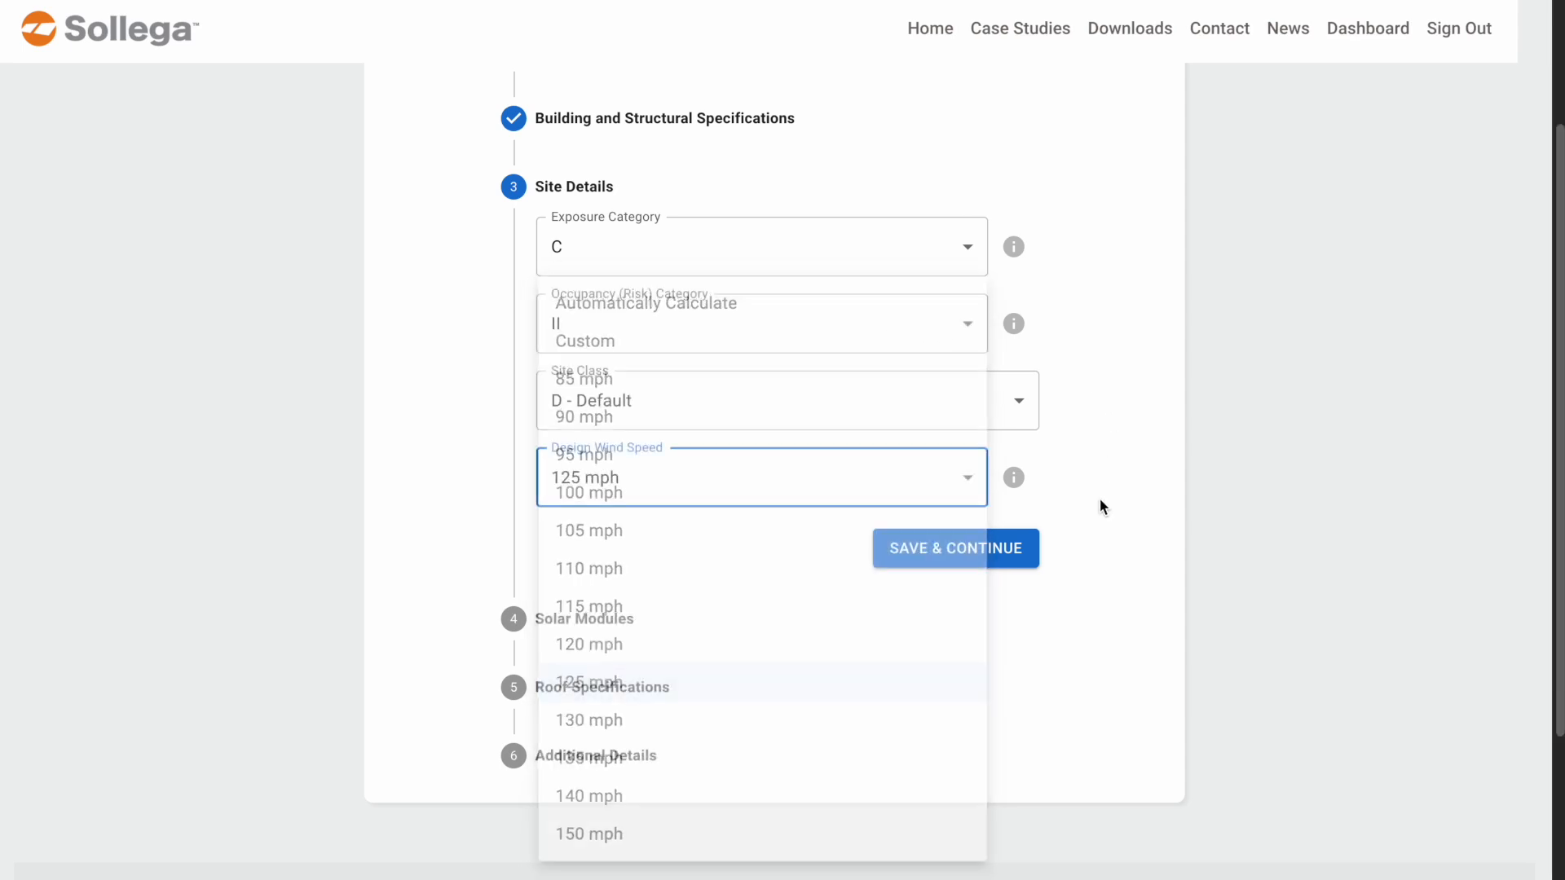
pyautogui.click(944, 563)
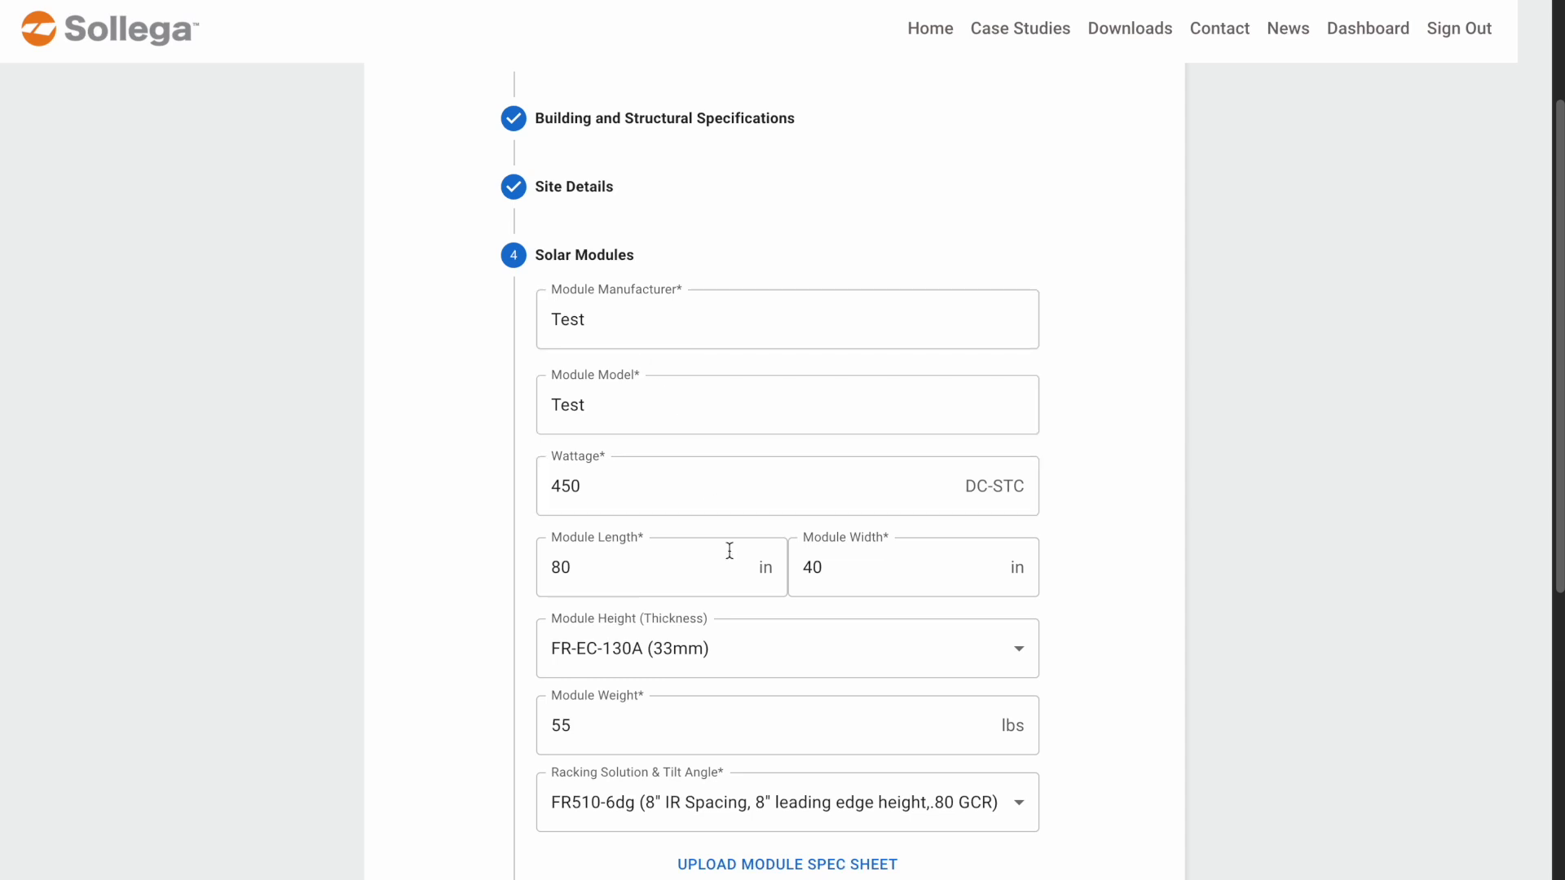
# Review the racking solution and tilt angle options, keep FR510-6dg, and save the Solar Modules section
pyautogui.scroll(-1, 1035, 628)
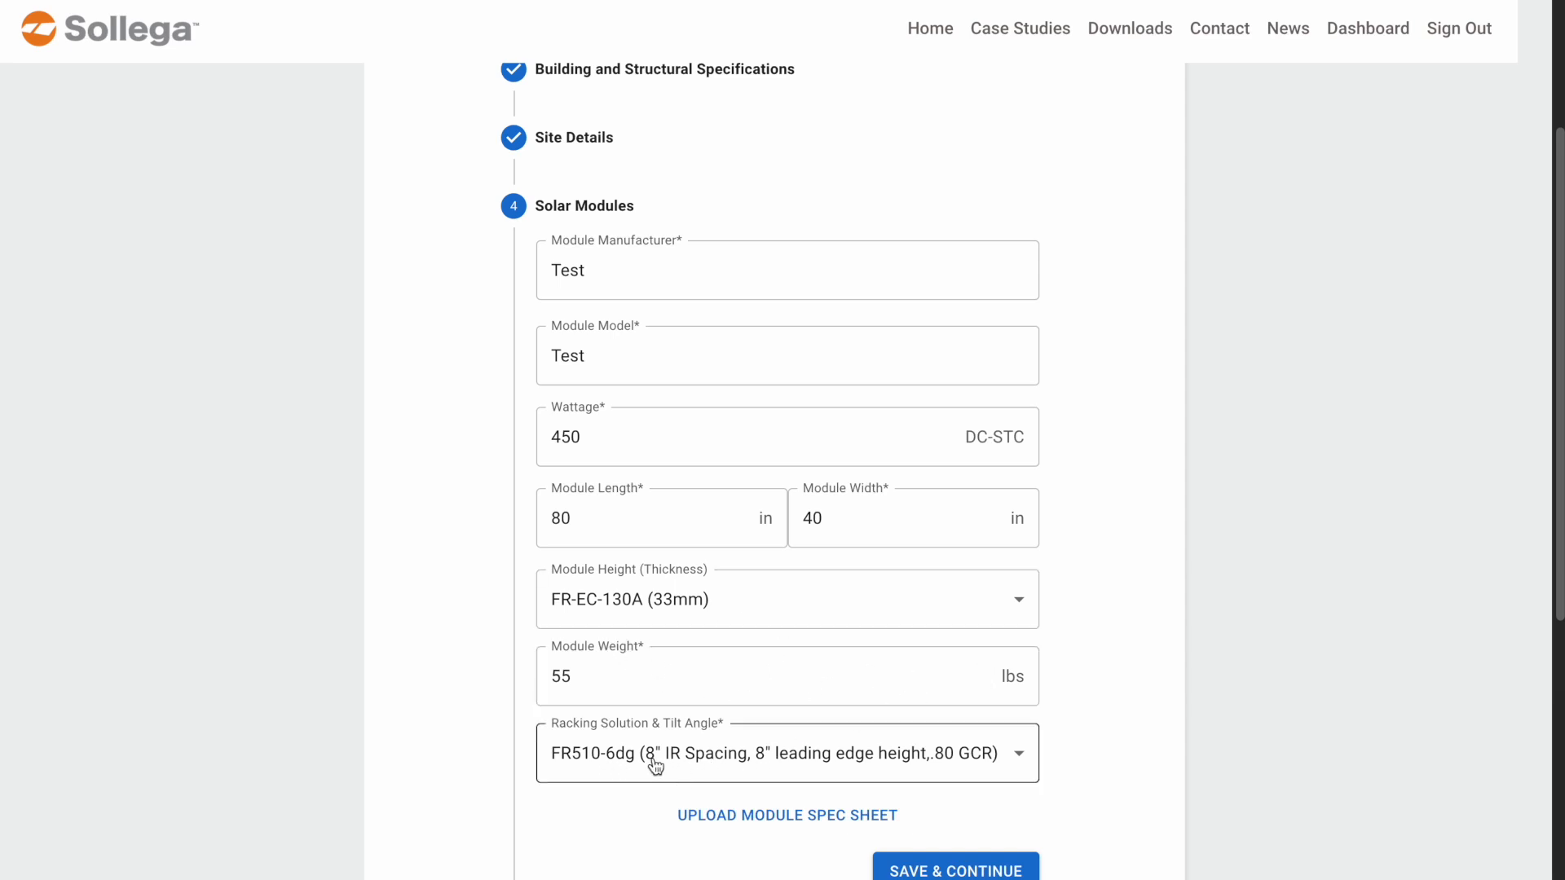
pyautogui.click(989, 755)
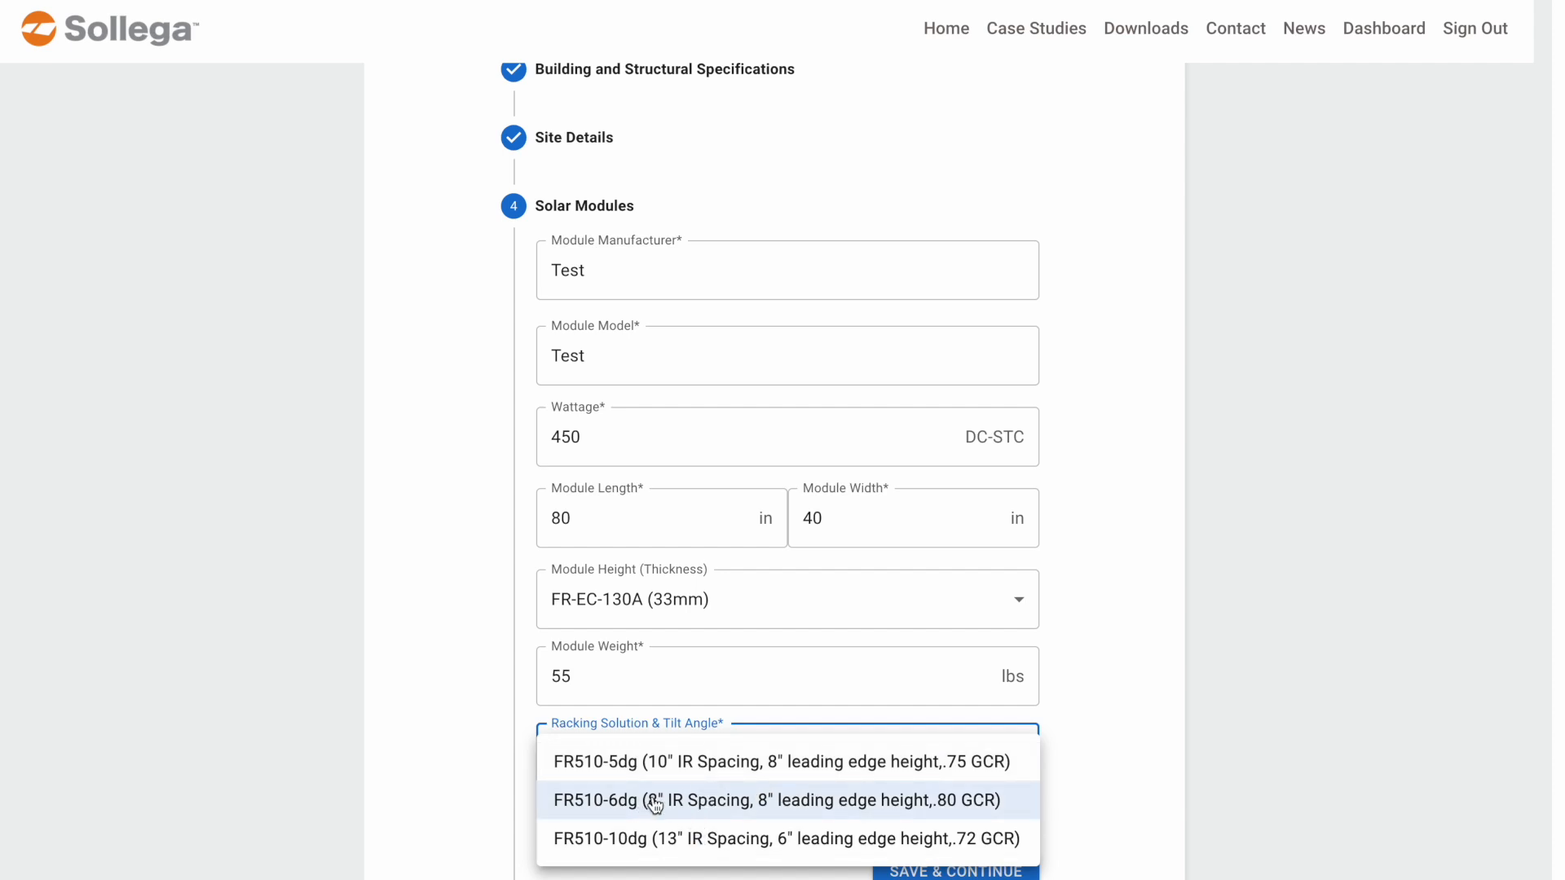
pyautogui.click(1058, 782)
pyautogui.scroll(-1, 1098, 728)
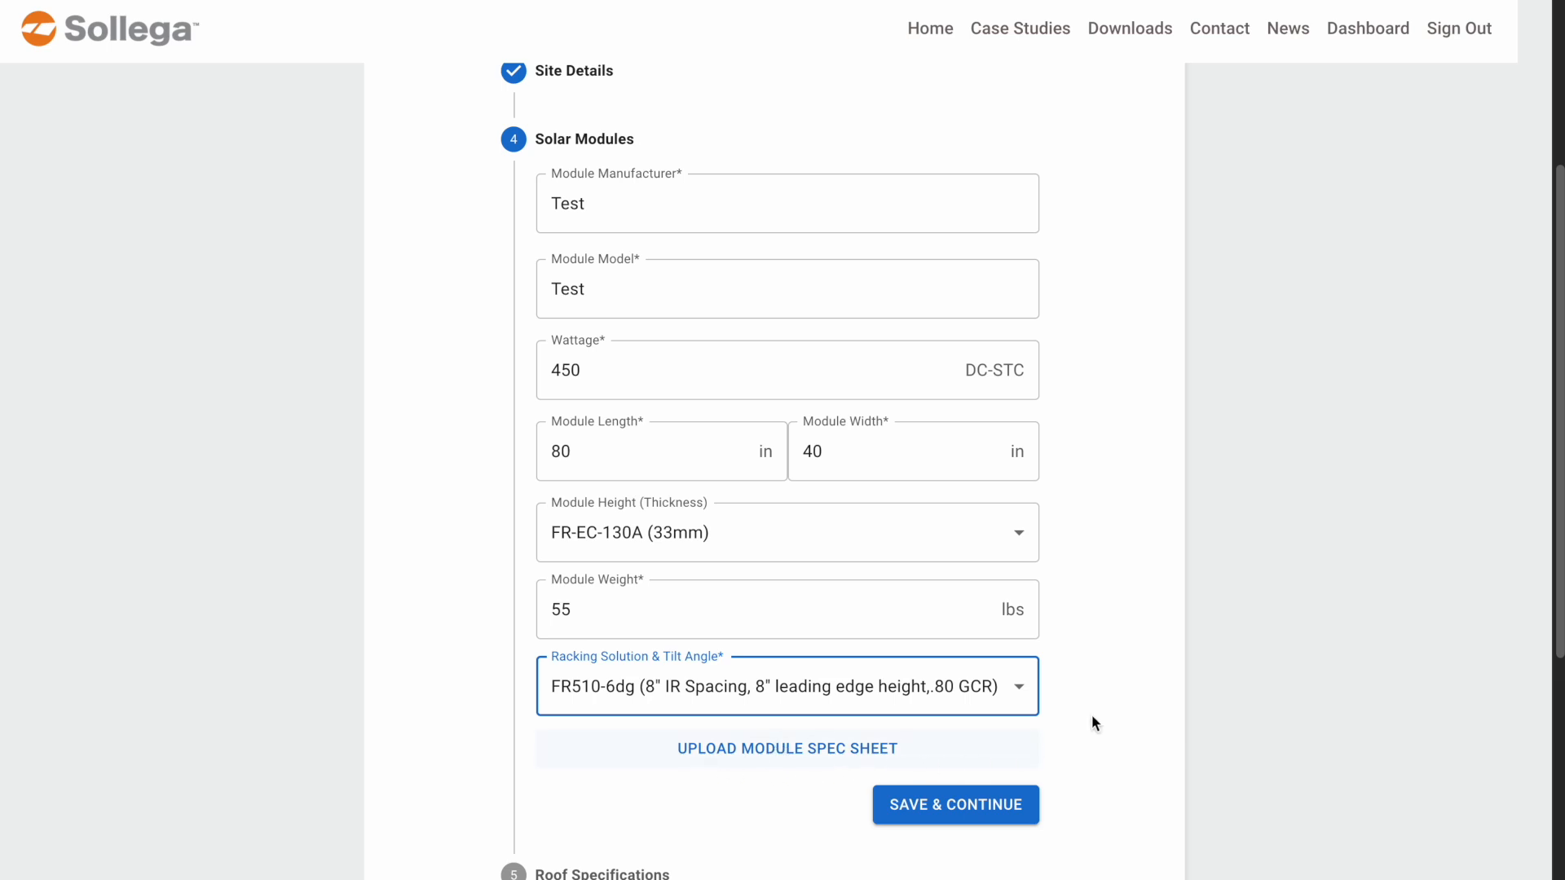
pyautogui.click(990, 817)
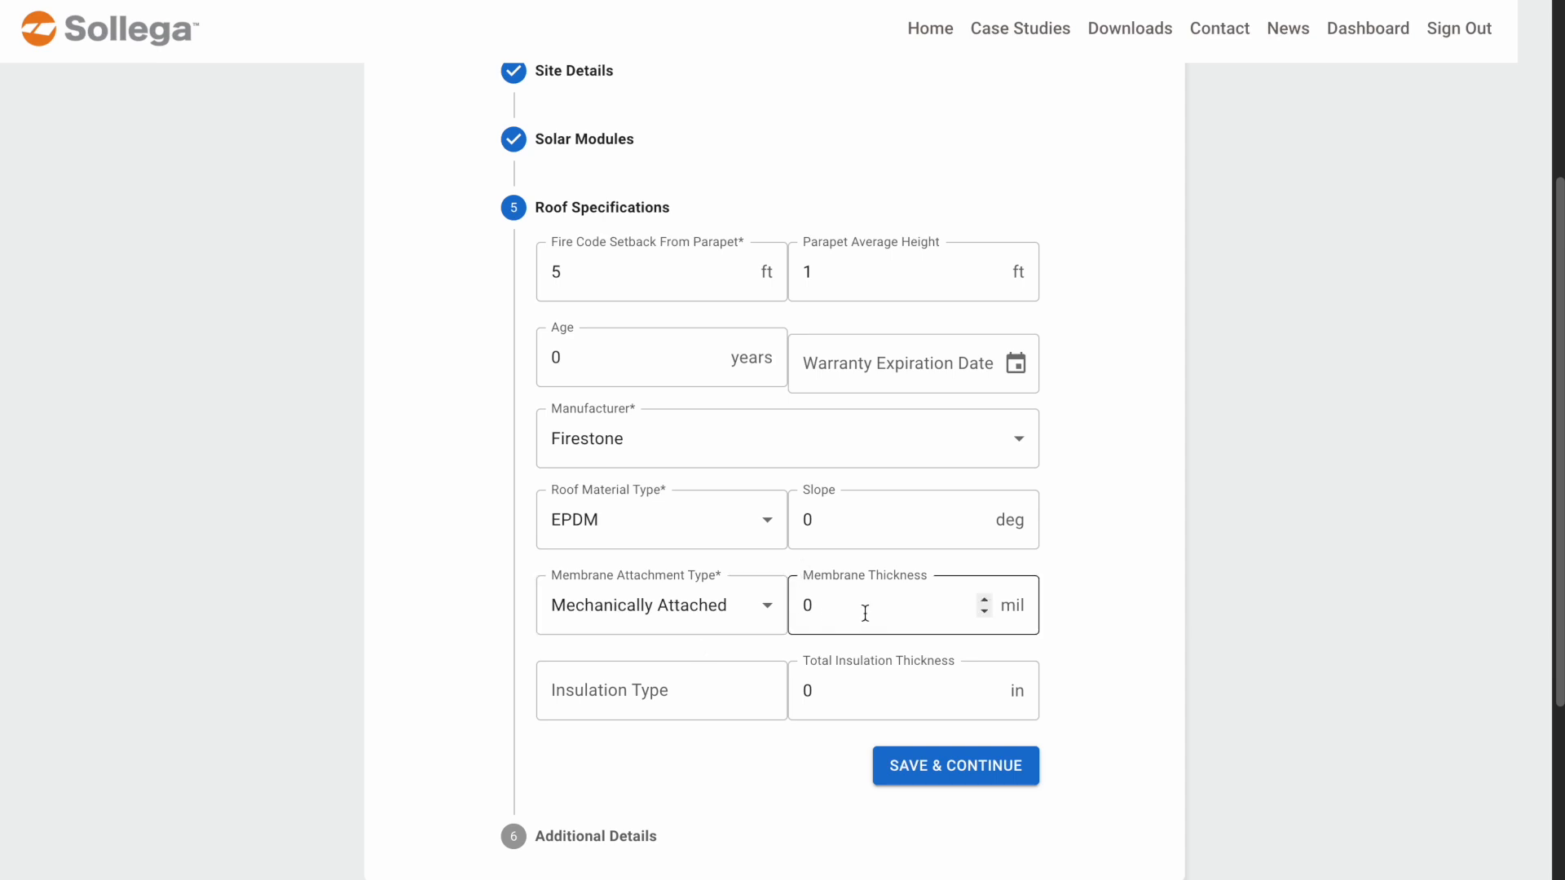
# Review the membrane attachment types, save the Roof Specifications, and finish the project form without uploading any files
pyautogui.click(777, 620)
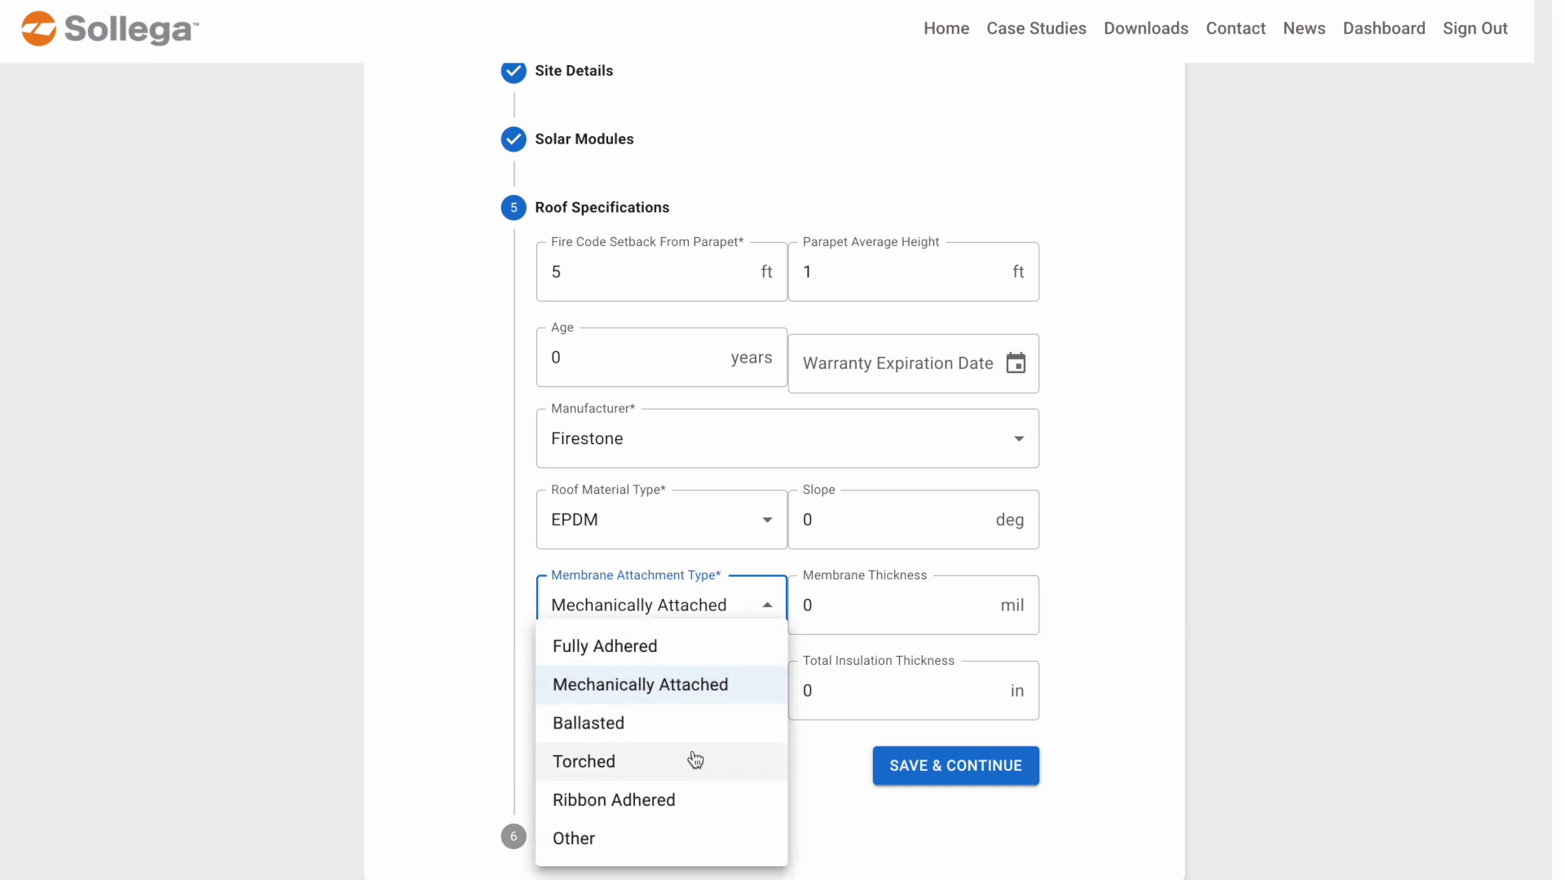
pyautogui.click(1052, 712)
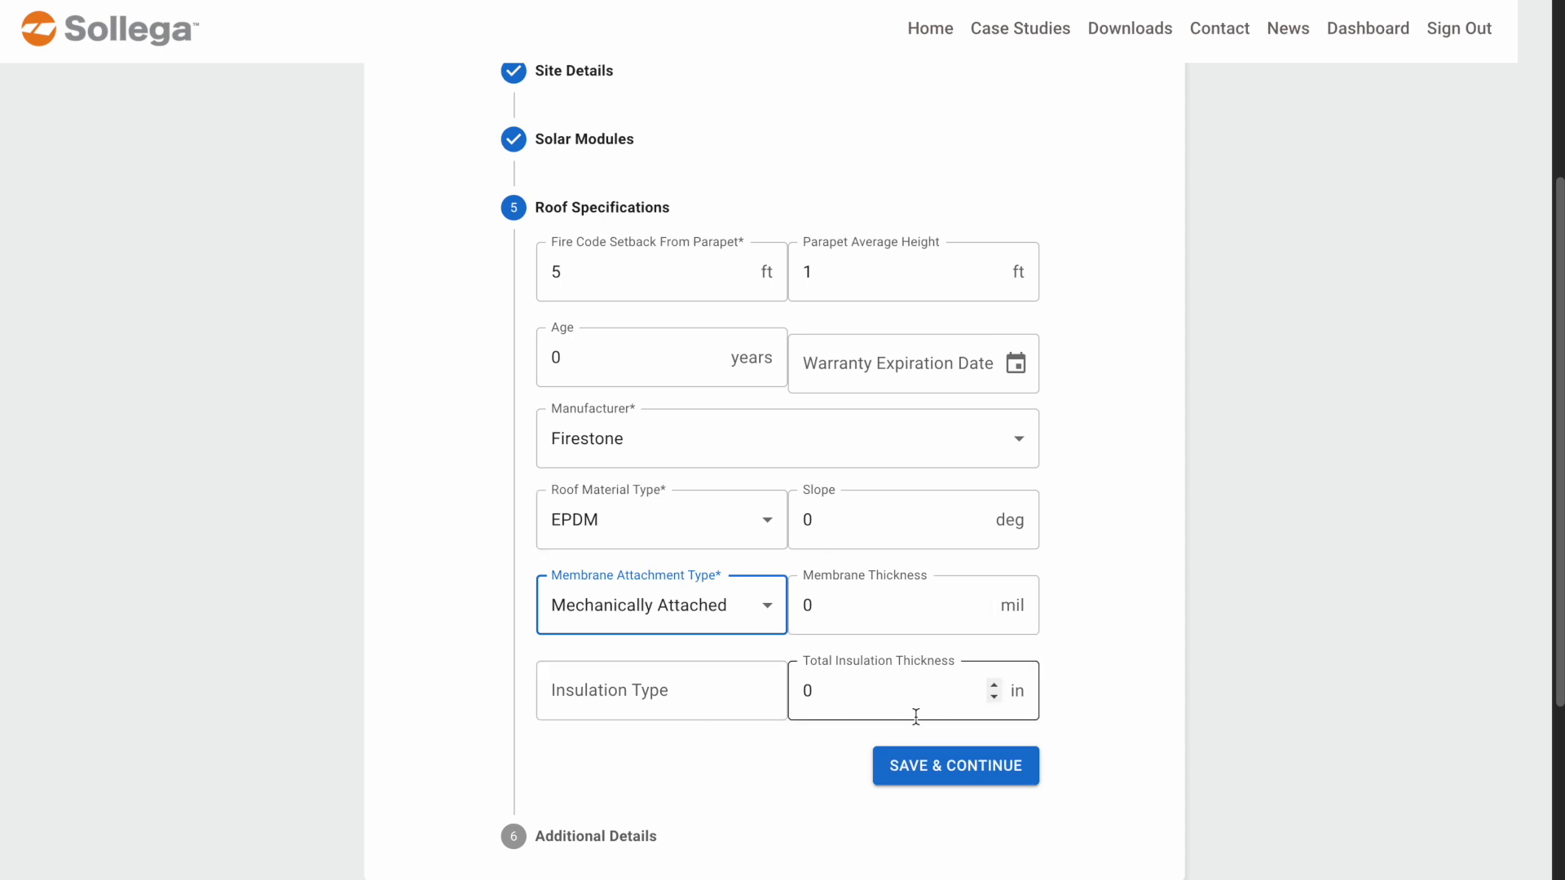
pyautogui.click(974, 774)
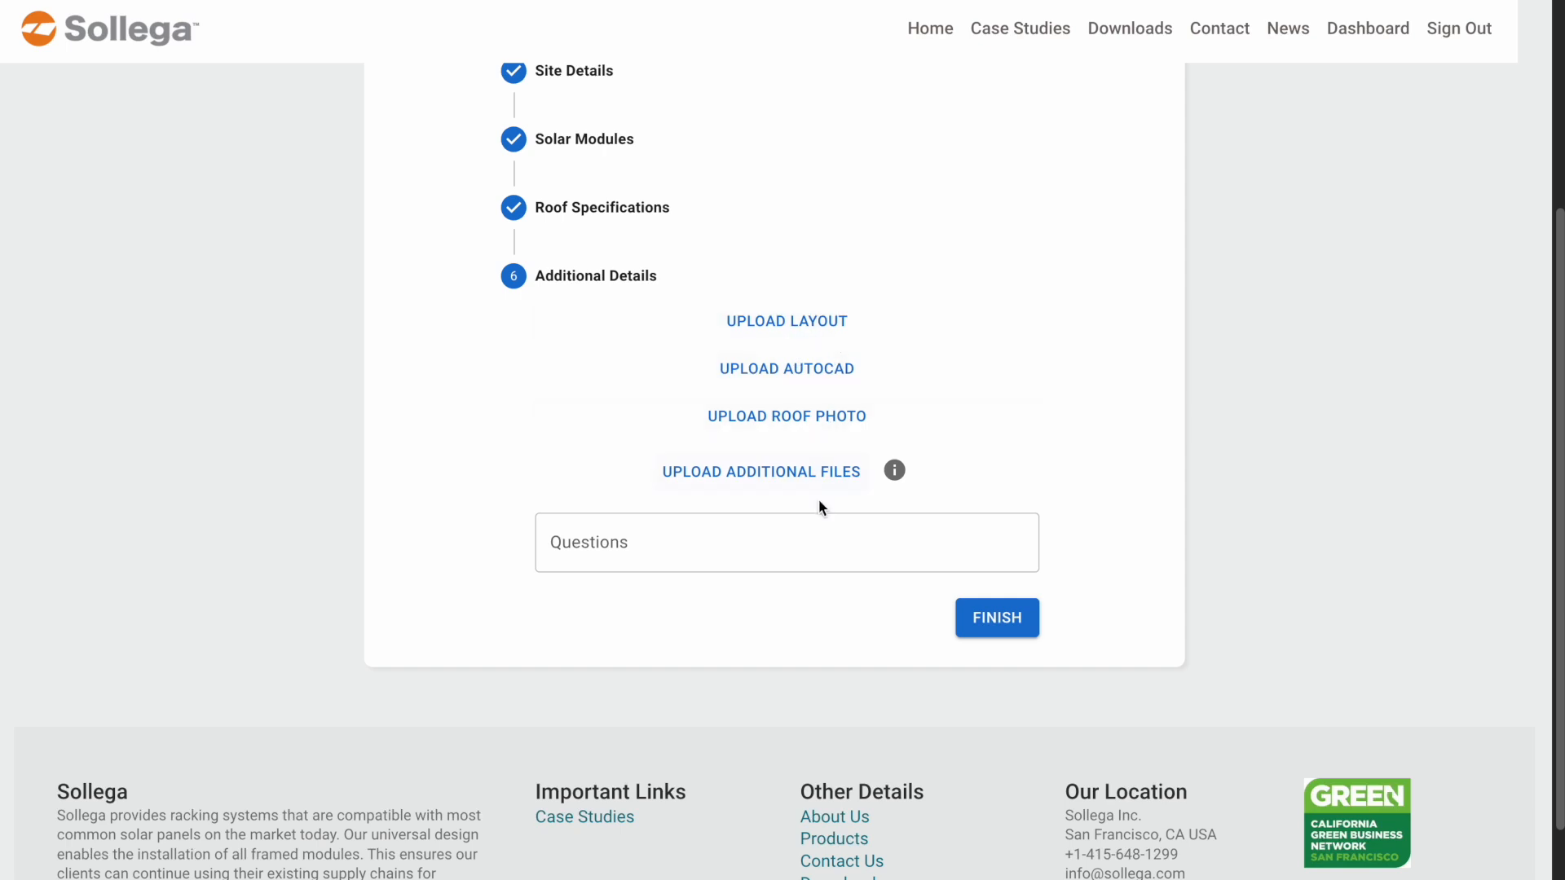
pyautogui.click(1009, 631)
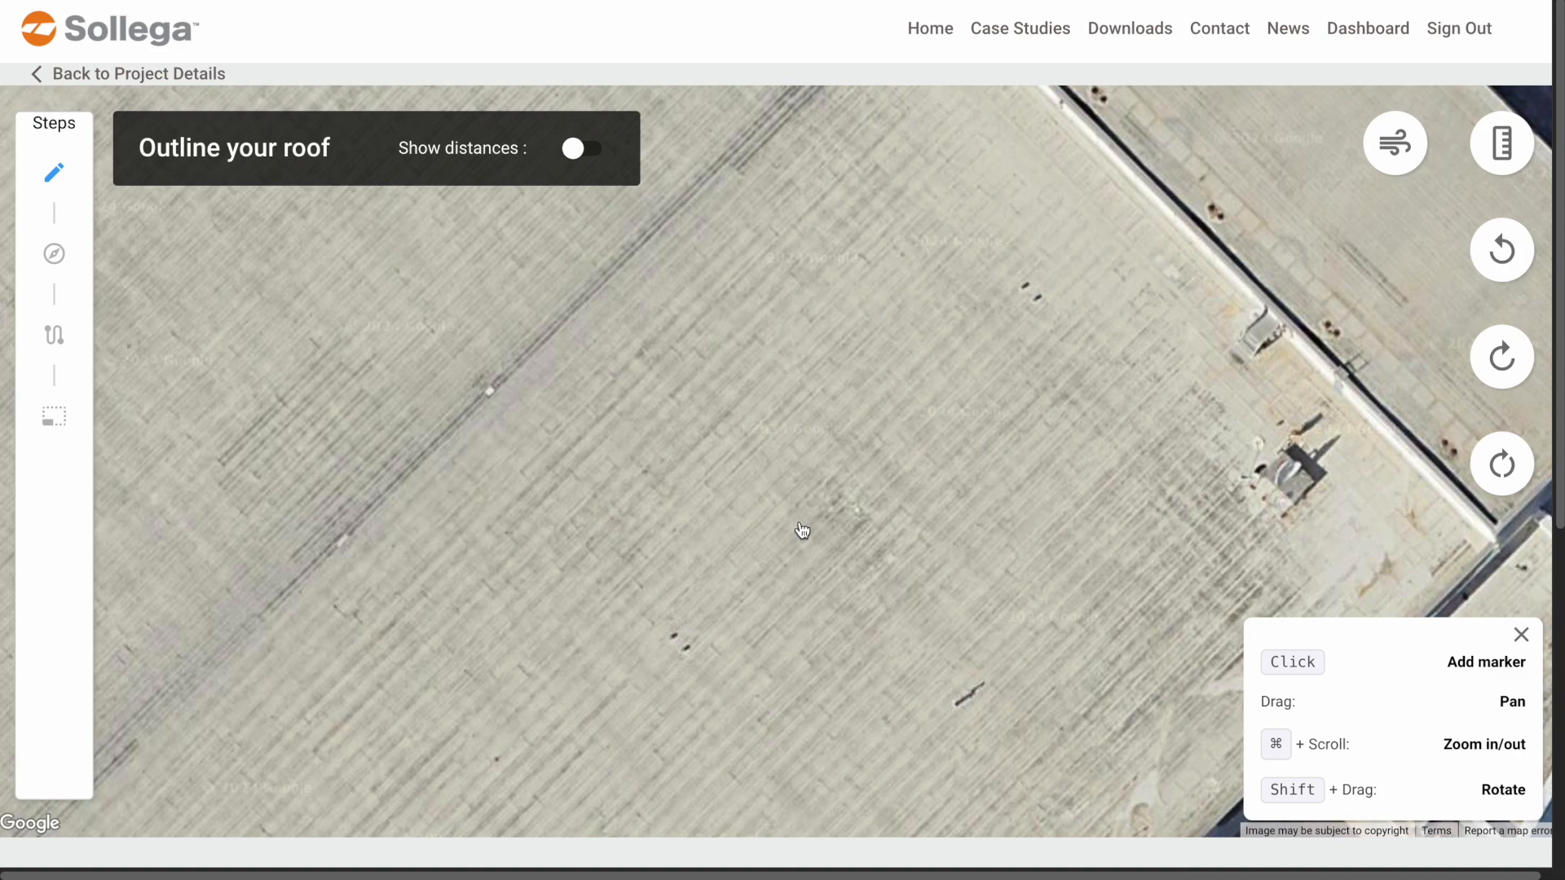
# Bring the whole building roof into view on the satellite map and enable distance display for the outline
pyautogui.keyDown('super'); pyautogui.scroll(-5, 797, 529); pyautogui.keyUp('super')
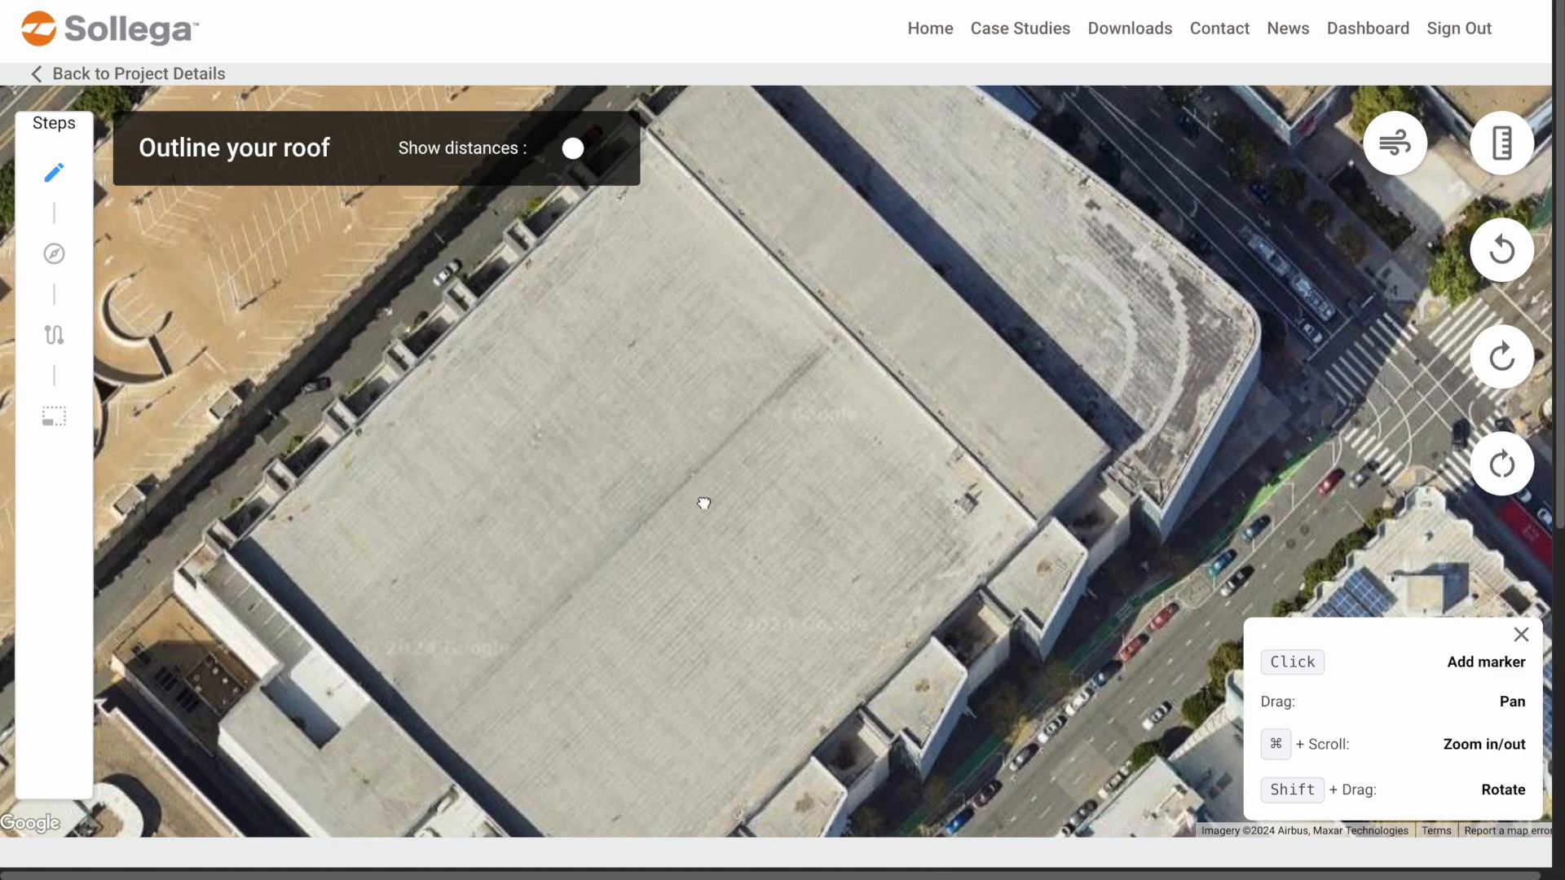
pyautogui.moveTo(702, 503); pyautogui.dragTo(863, 463)
pyautogui.keyDown('super'); pyautogui.scroll(-1, 843, 495); pyautogui.keyUp('super')
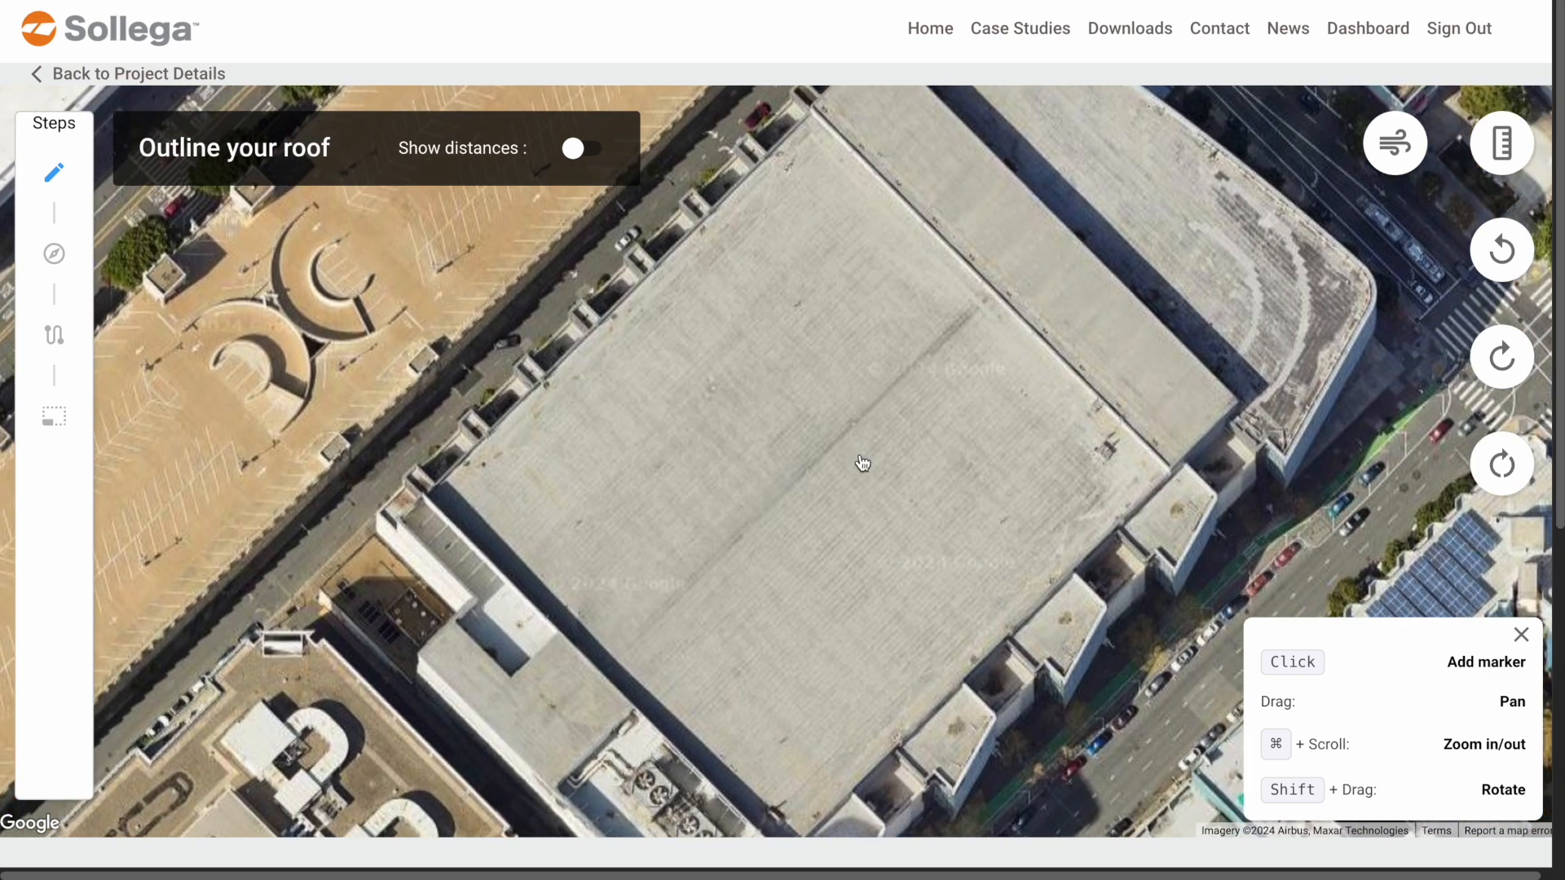
pyautogui.keyDown('super'); pyautogui.scroll(-1, 863, 463); pyautogui.keyUp('super')
pyautogui.keyDown('super'); pyautogui.scroll(-1, 859, 462); pyautogui.keyUp('super')
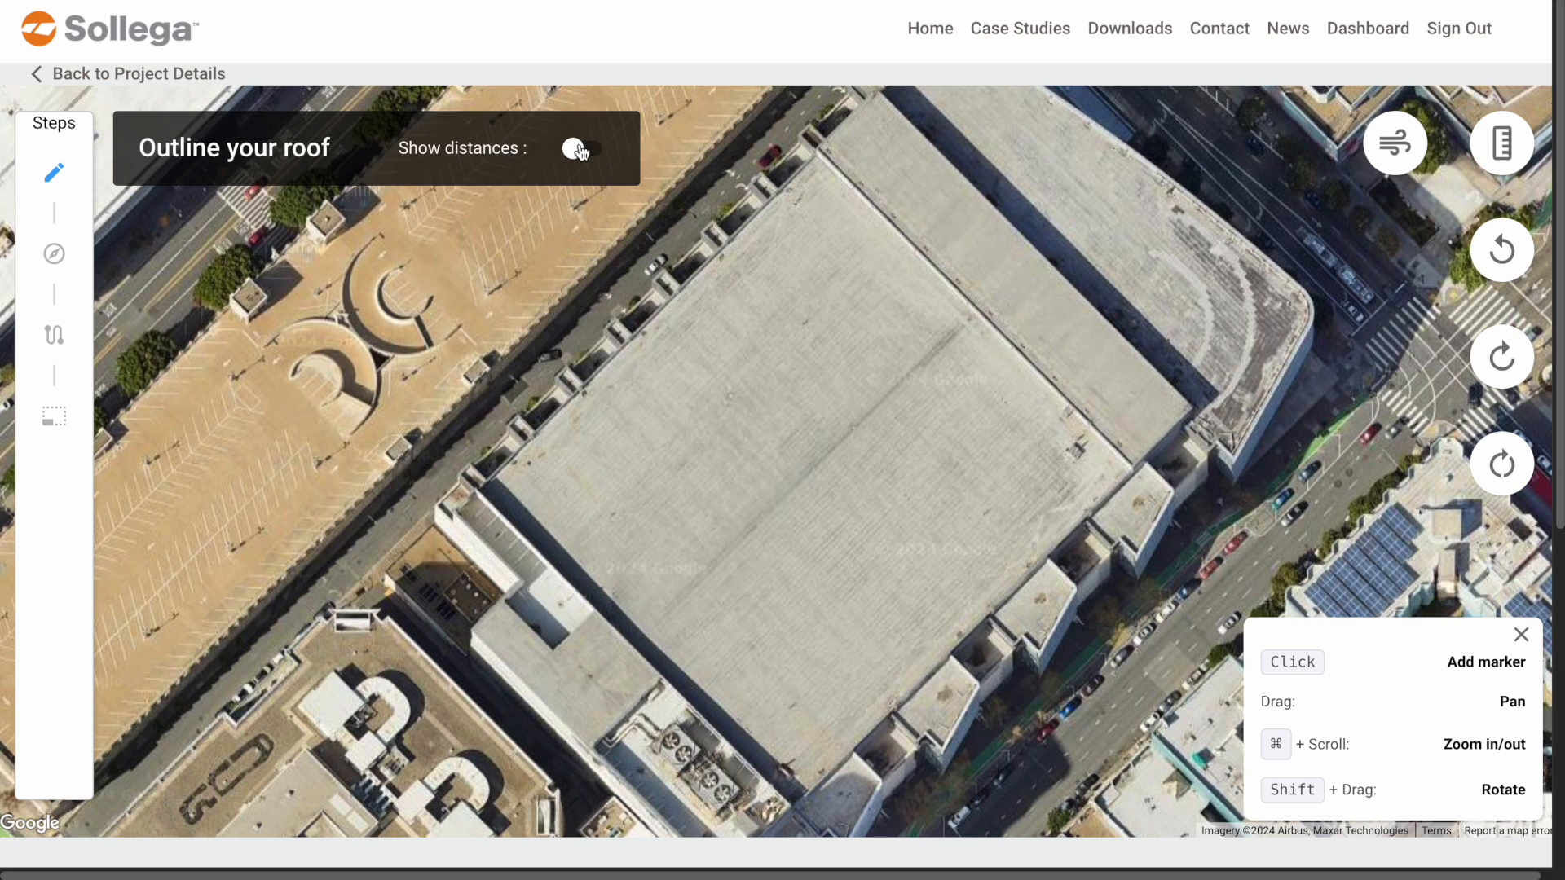
pyautogui.click(579, 150)
# Outline the main rectangular roof by placing its four corners and closing the shape, about 313 ft by 291 ft
pyautogui.moveTo(778, 328); pyautogui.dragTo(789, 316)
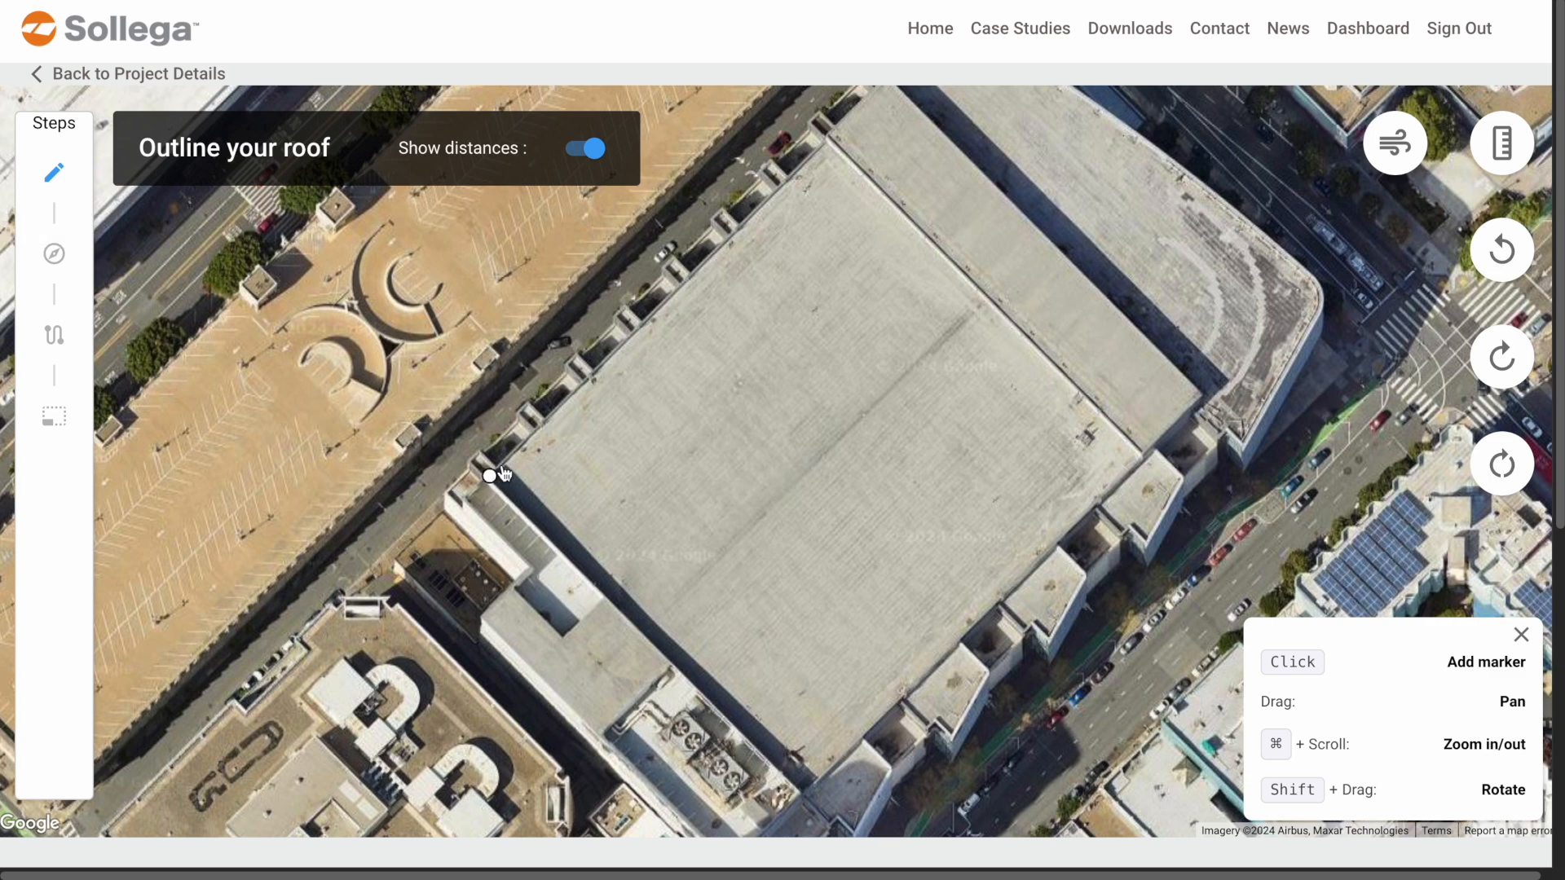
pyautogui.click(827, 140)
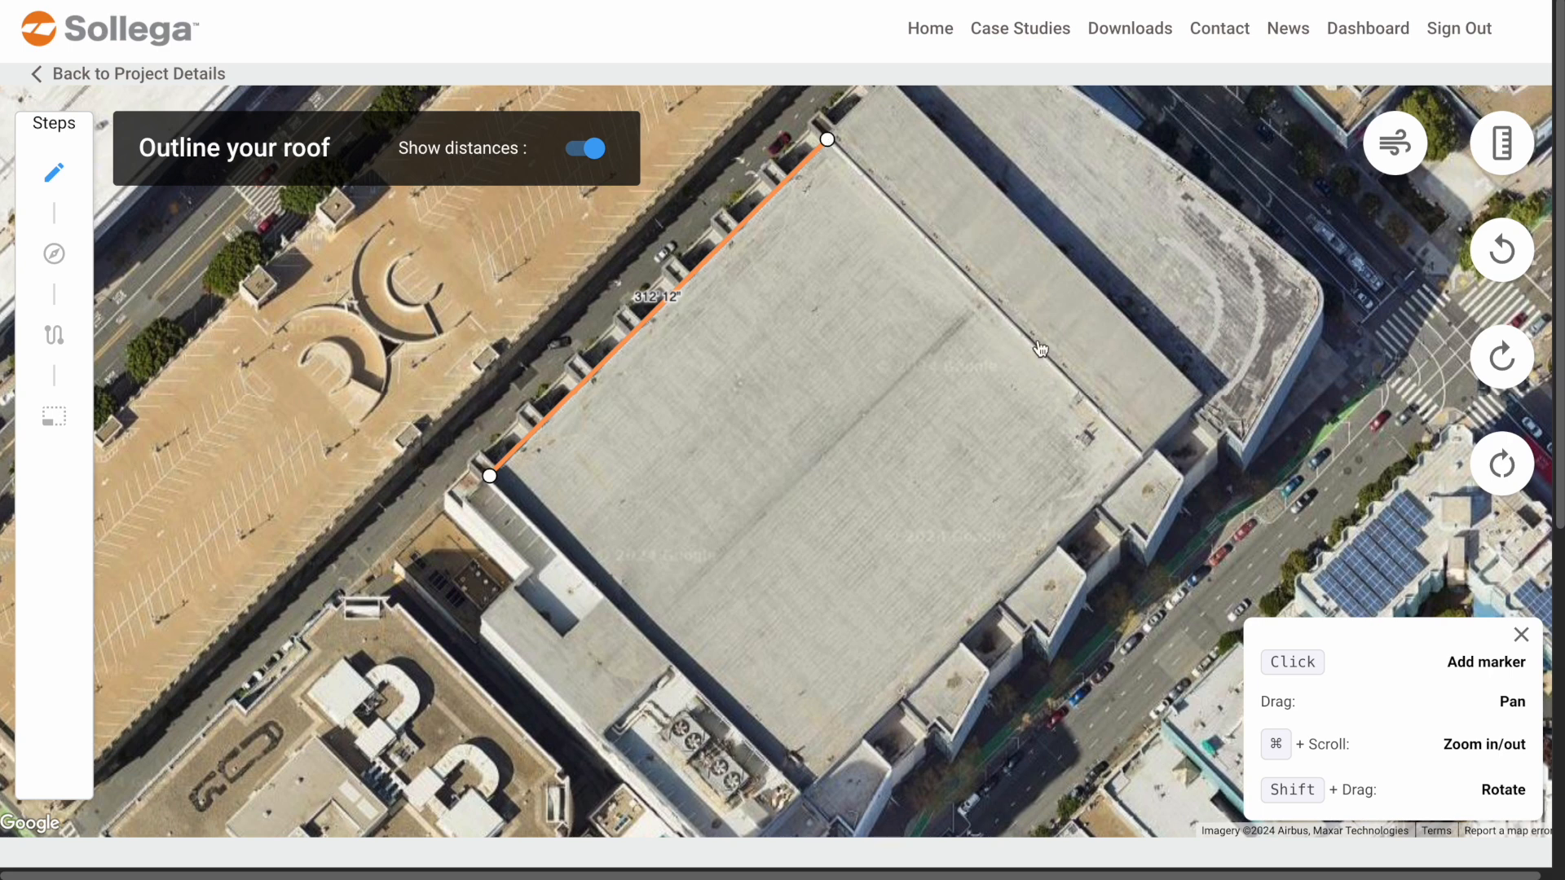
pyautogui.click(1142, 455)
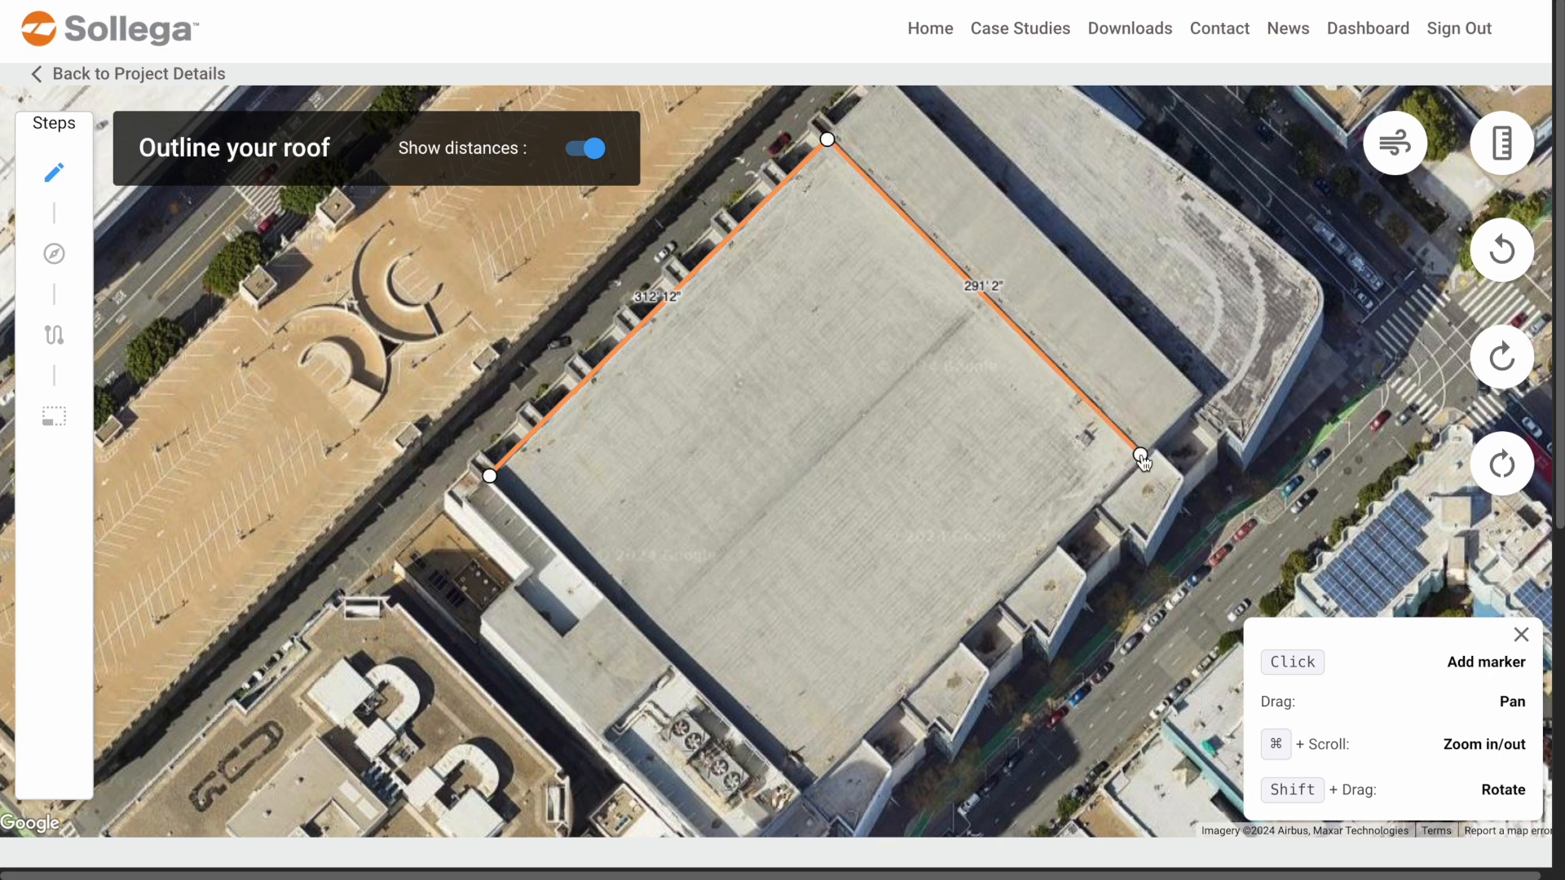
pyautogui.click(802, 792)
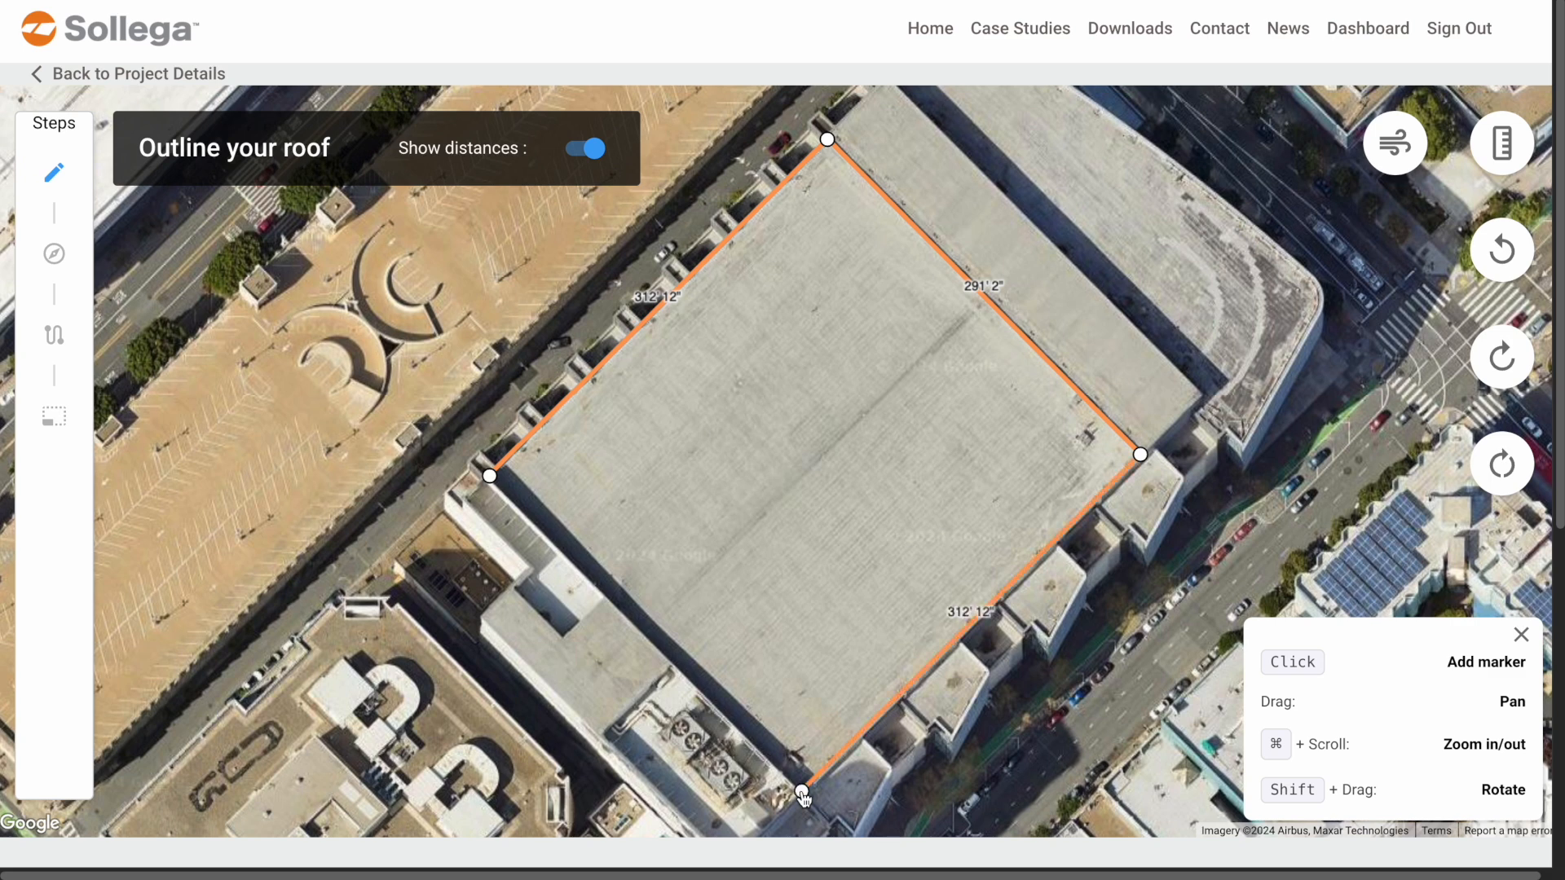
pyautogui.click(489, 477)
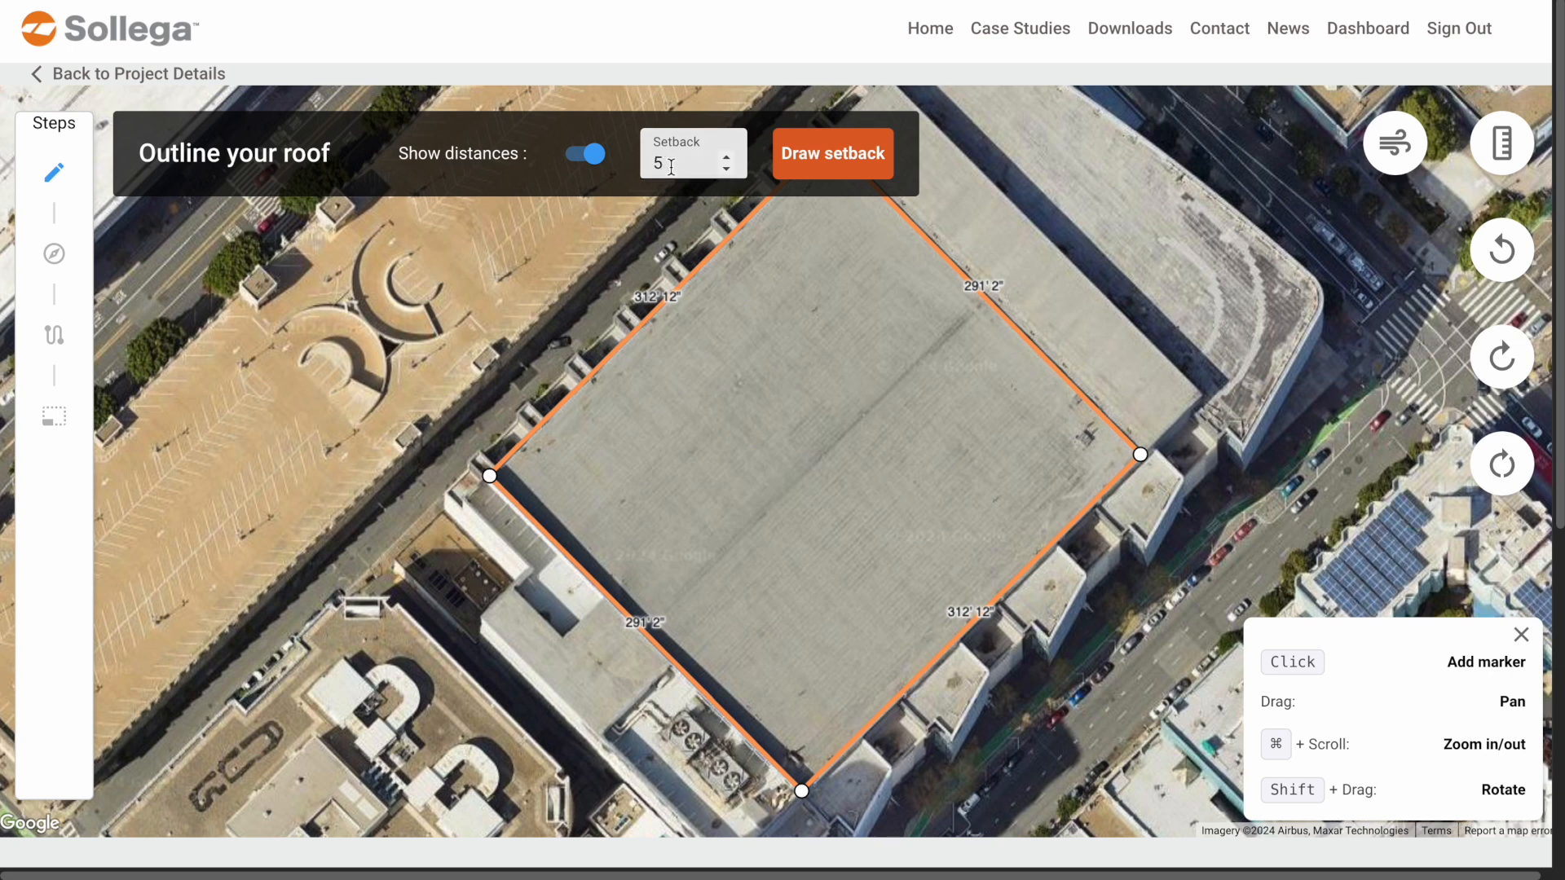
# Draw a setback of 5 inside the roof outline and save the outline
pyautogui.click(791, 158)
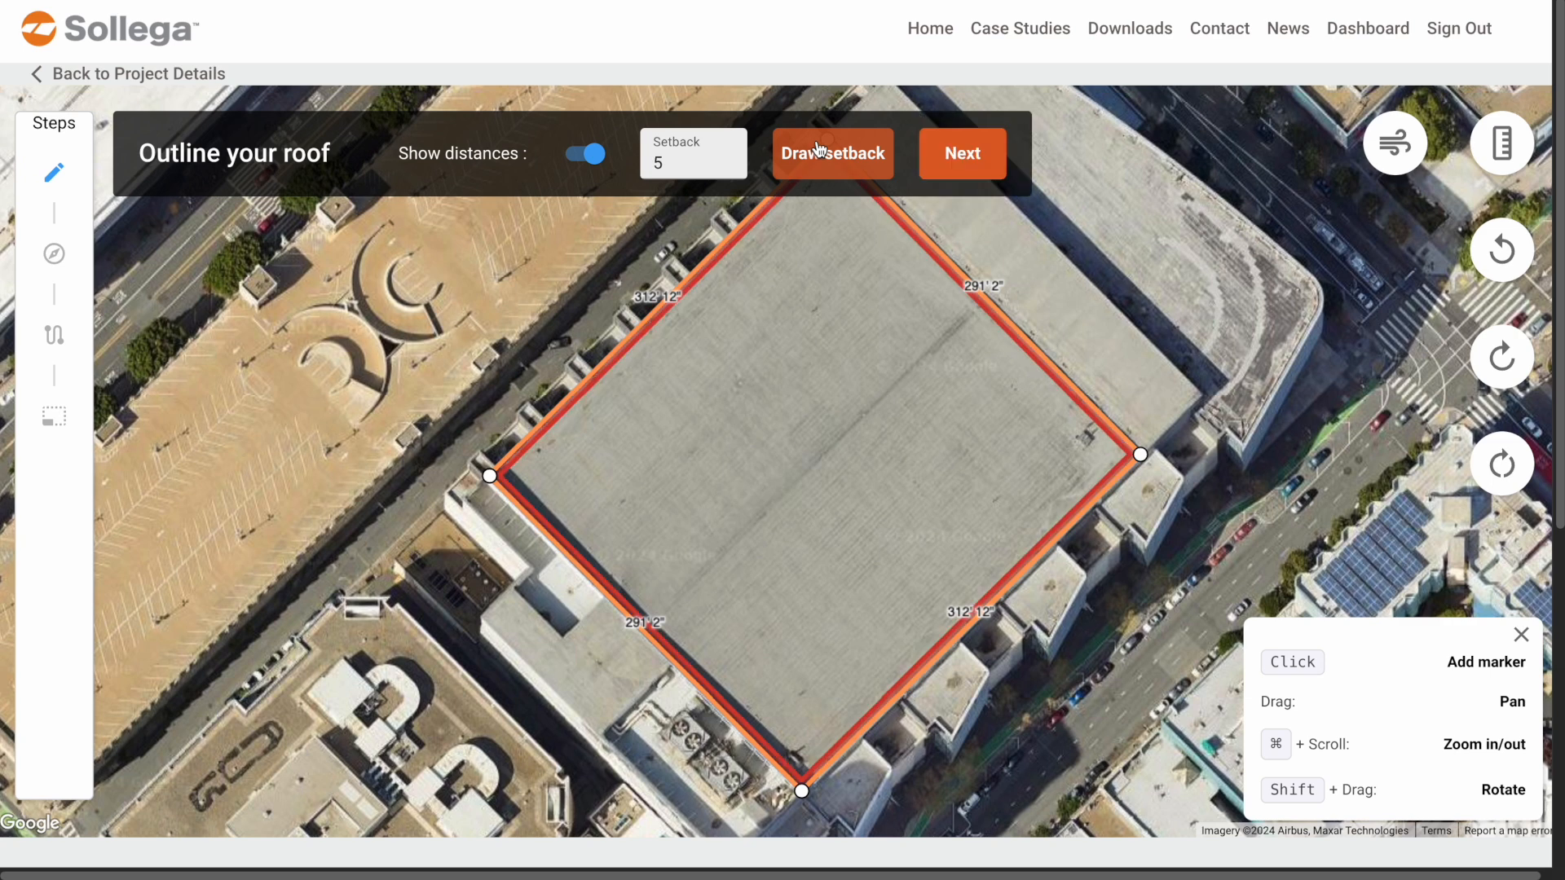
pyautogui.click(725, 156)
pyautogui.click(727, 168)
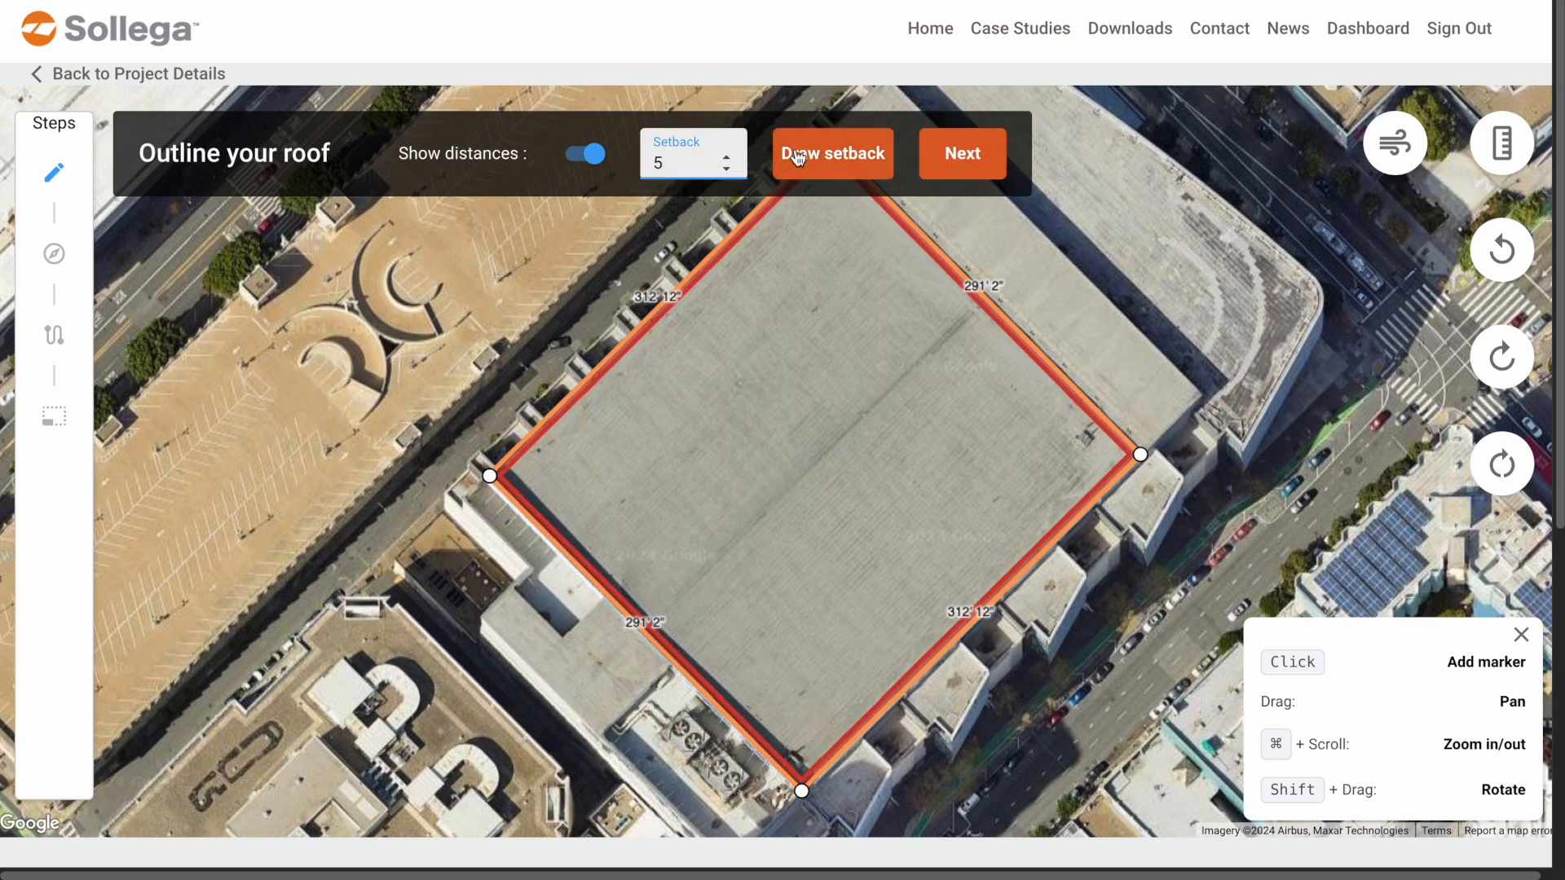
pyautogui.click(966, 155)
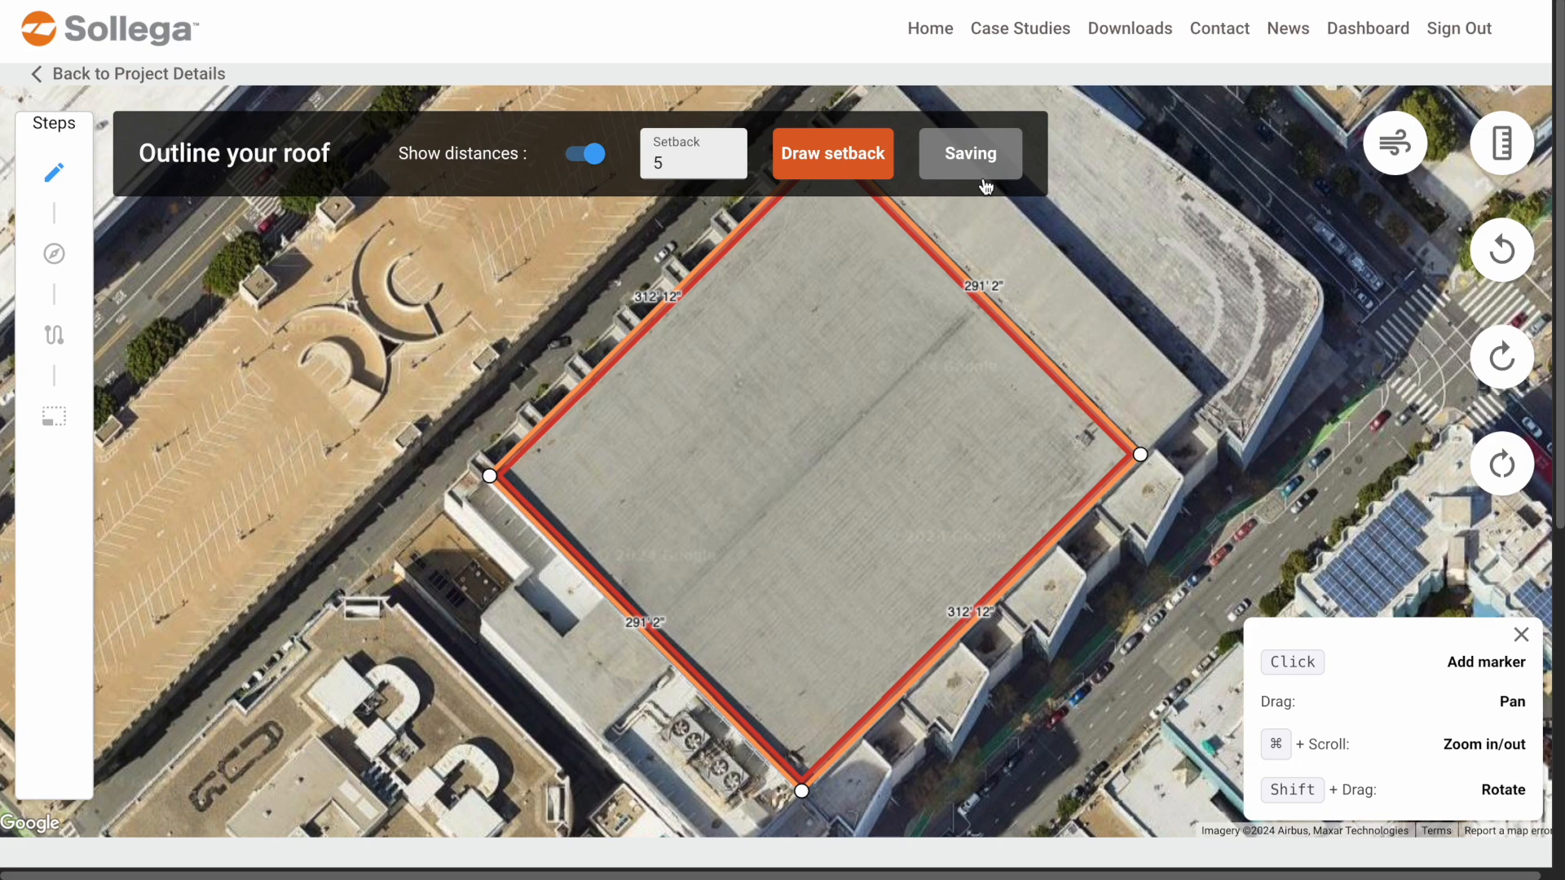
# Set the roof's south-facing edge to azimuth 225.20 and continue to the access pathways
pyautogui.moveTo(950, 454); pyautogui.dragTo(1107, 429)
pyautogui.moveTo(955, 361); pyautogui.dragTo(953, 427)
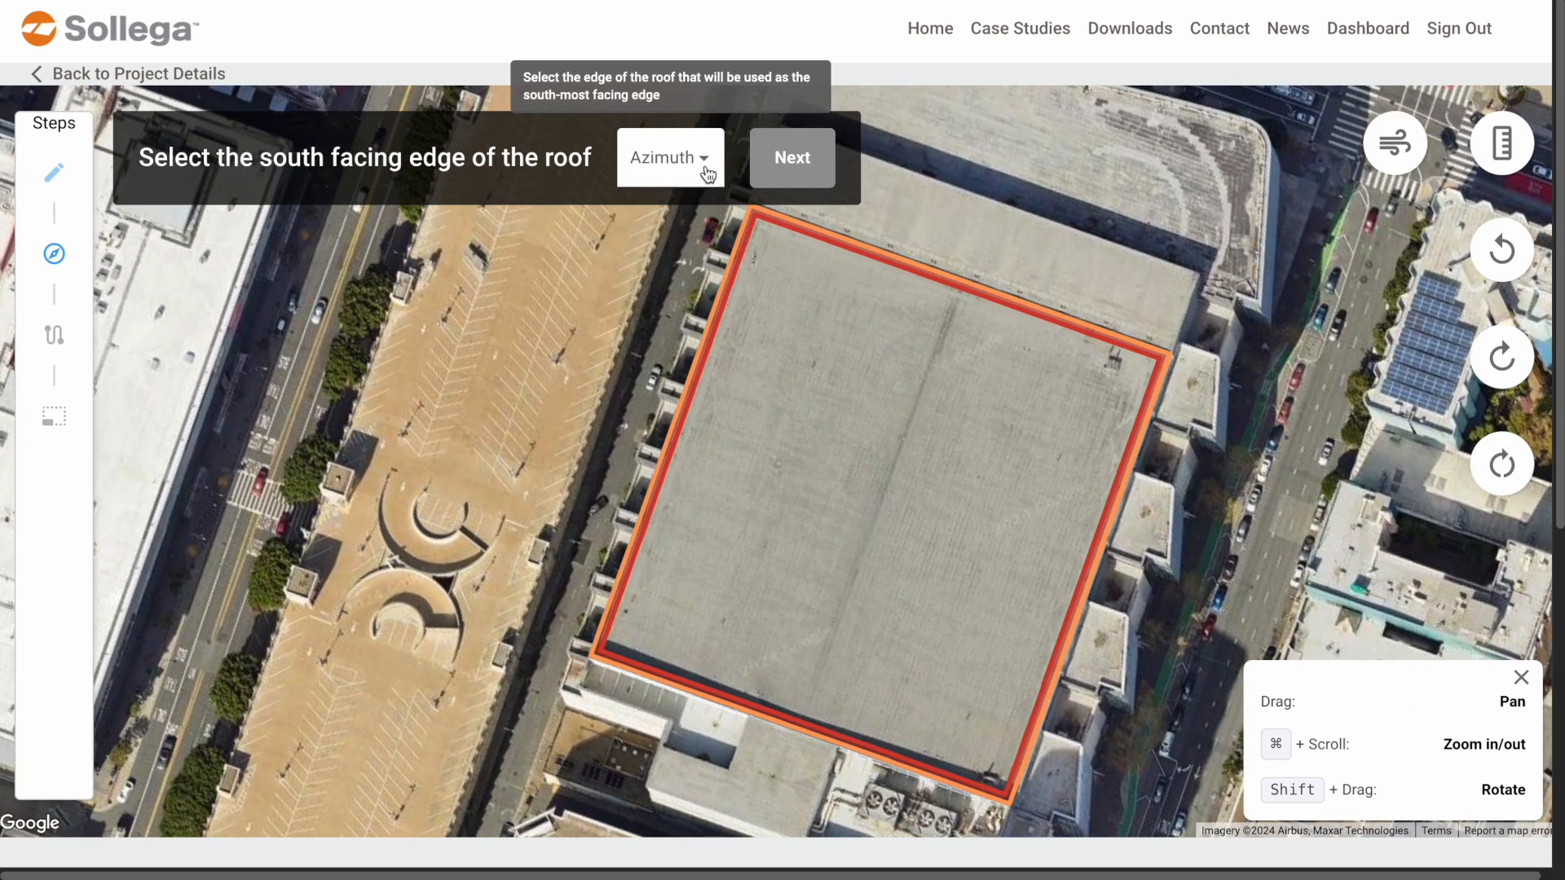
pyautogui.moveTo(941, 600); pyautogui.dragTo(959, 496)
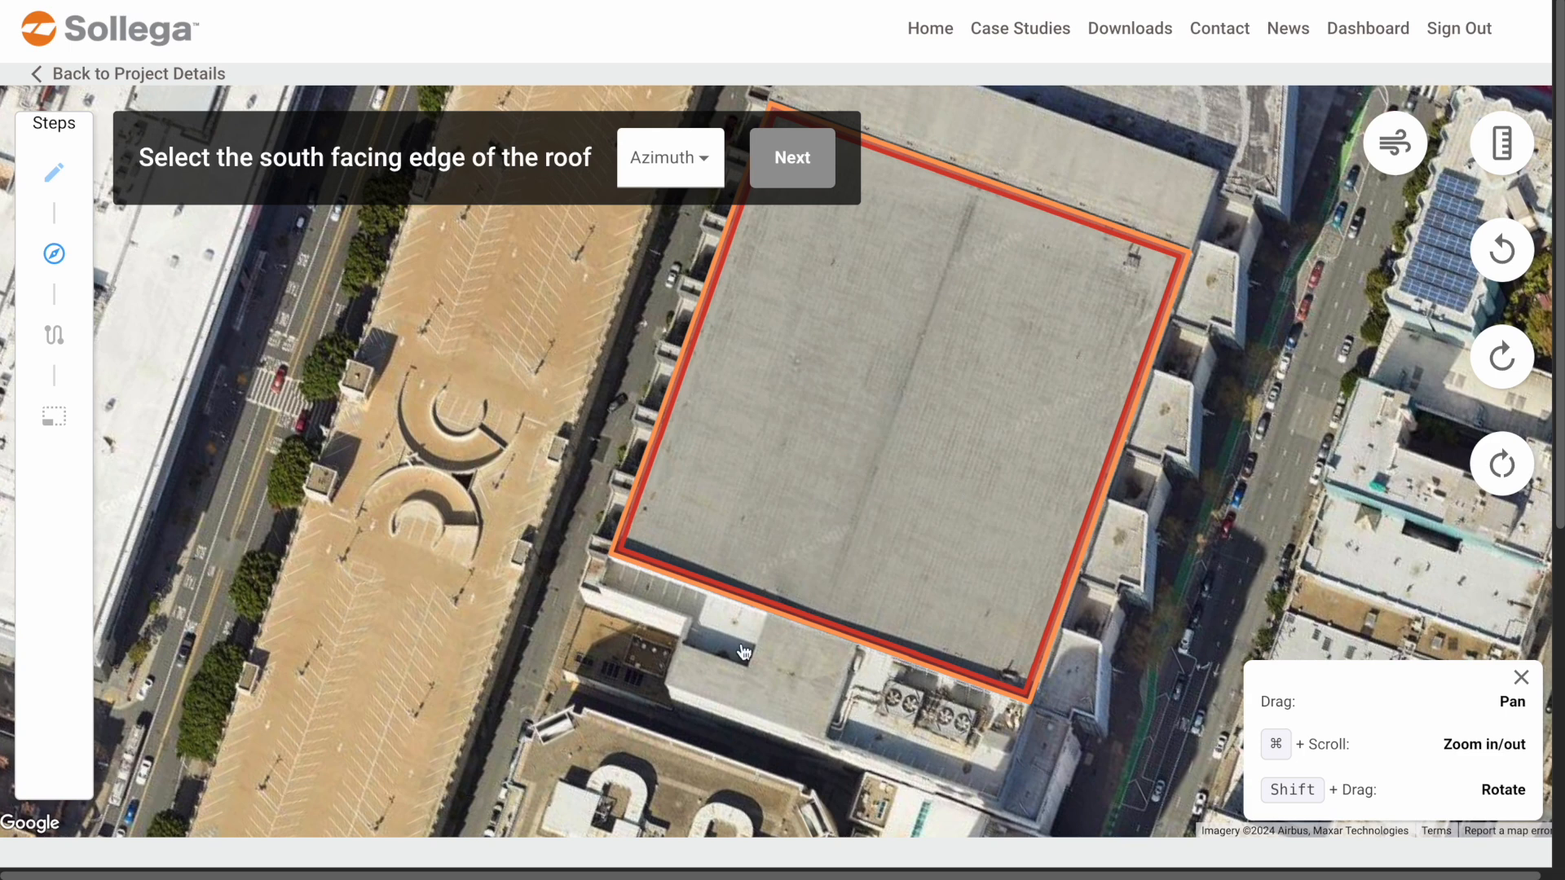
pyautogui.click(699, 157)
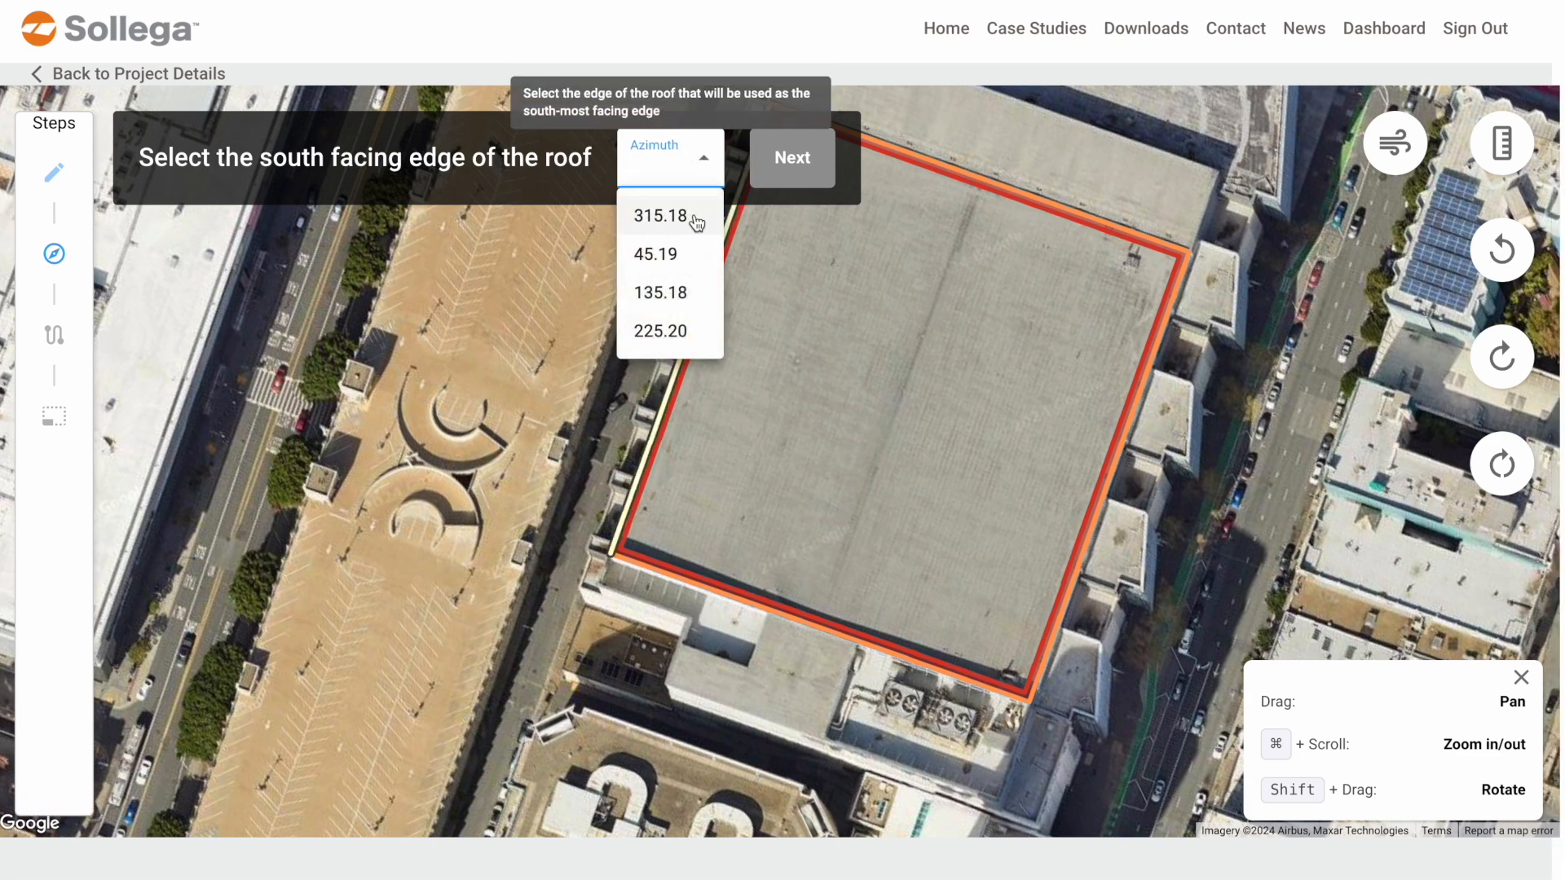
pyautogui.click(679, 330)
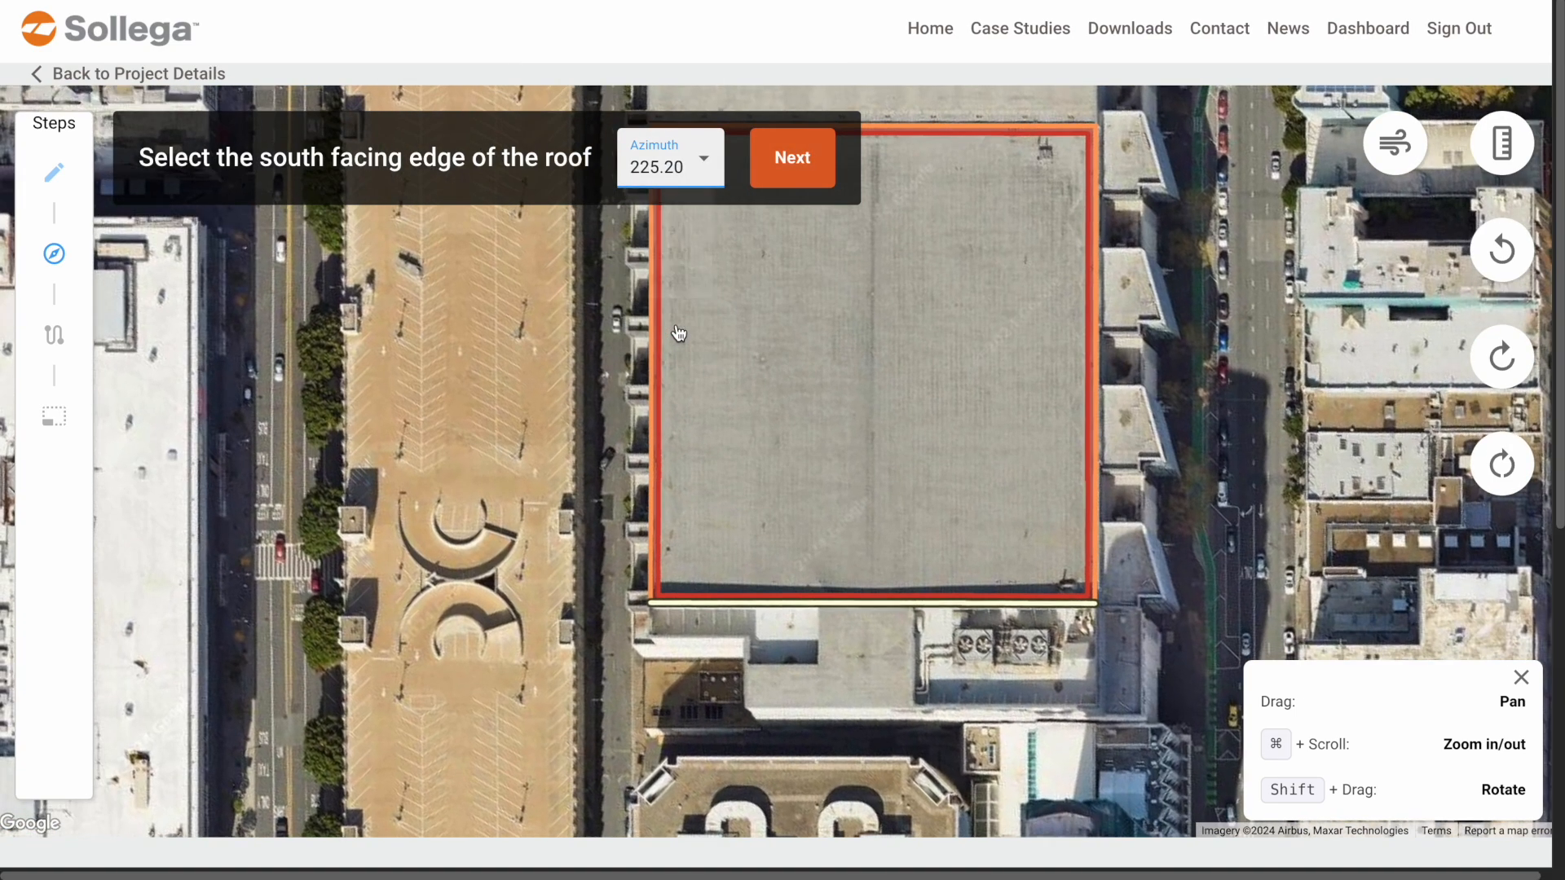
pyautogui.click(811, 161)
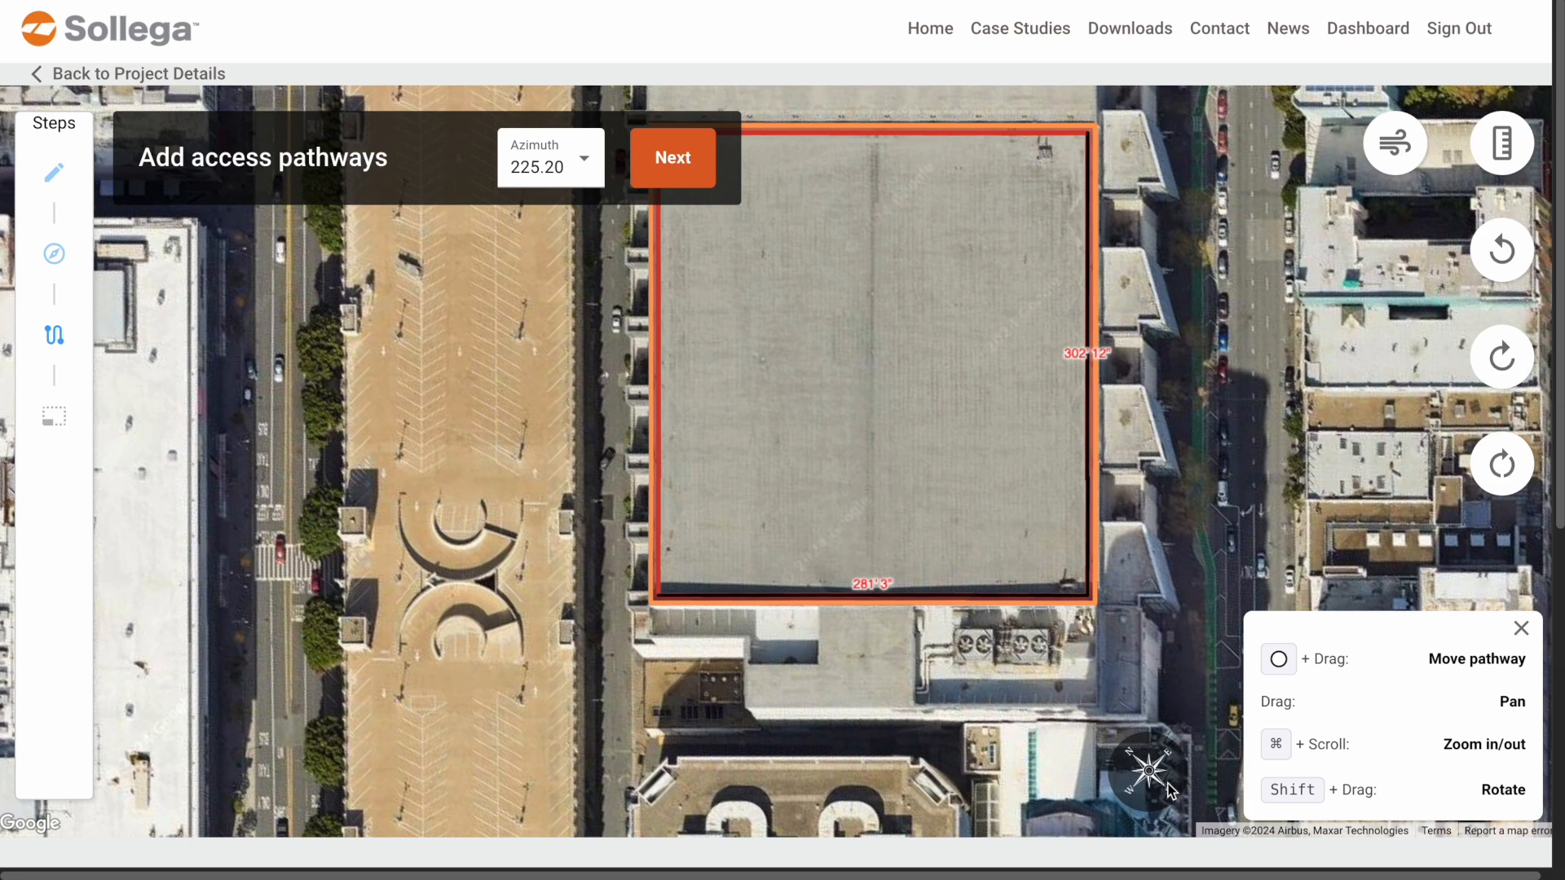
# Add two crossing access pathways that divide the roof into four sections, one from each dimensioned edge
pyautogui.moveTo(1110, 628); pyautogui.dragTo(1030, 679)
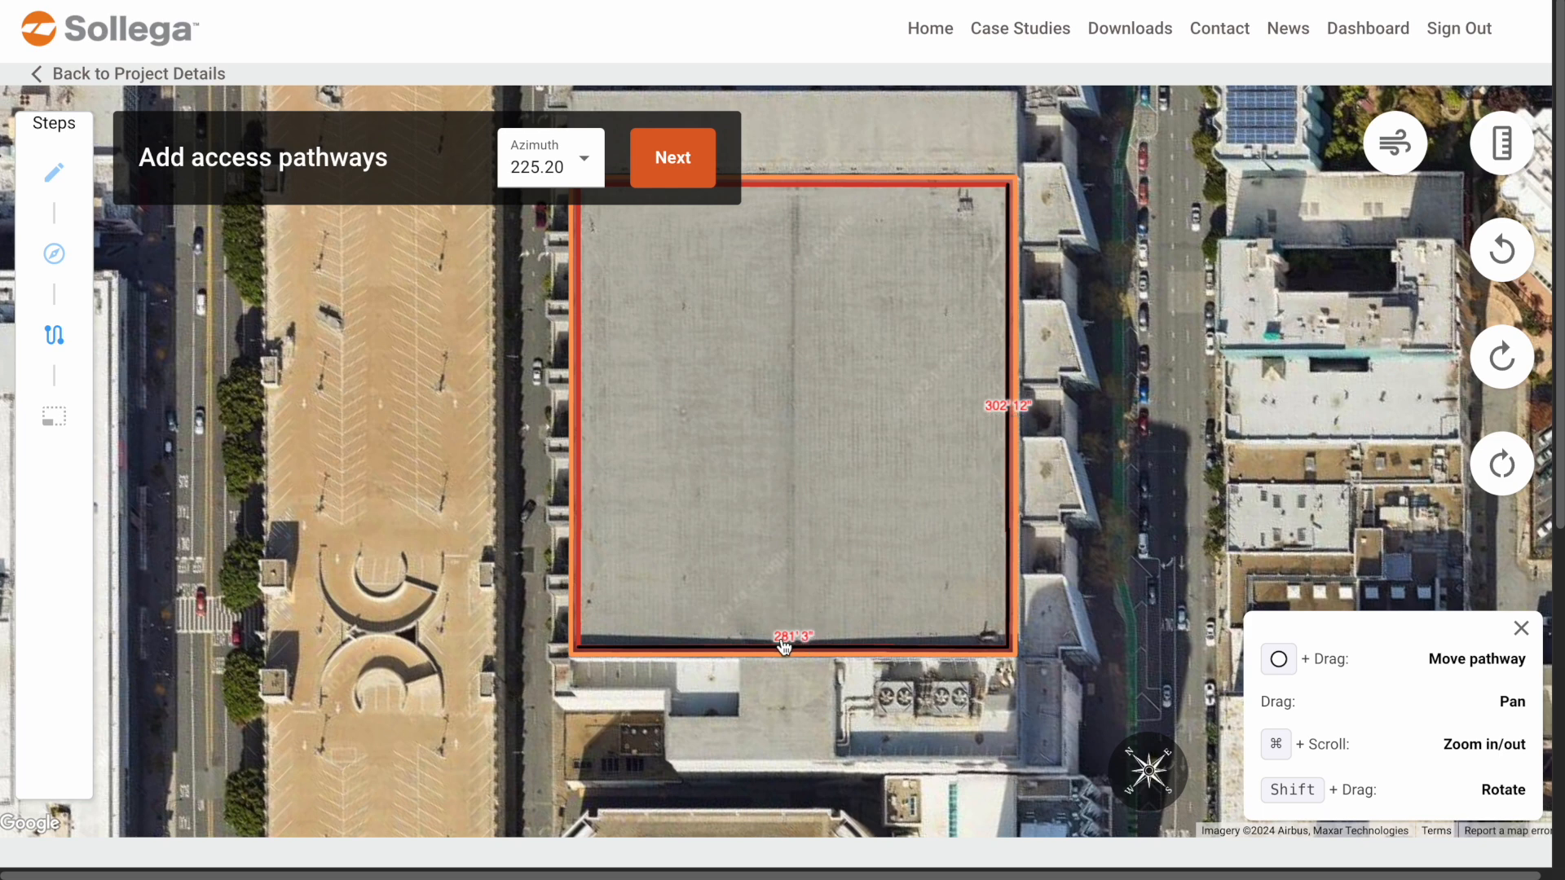
pyautogui.click(1017, 415)
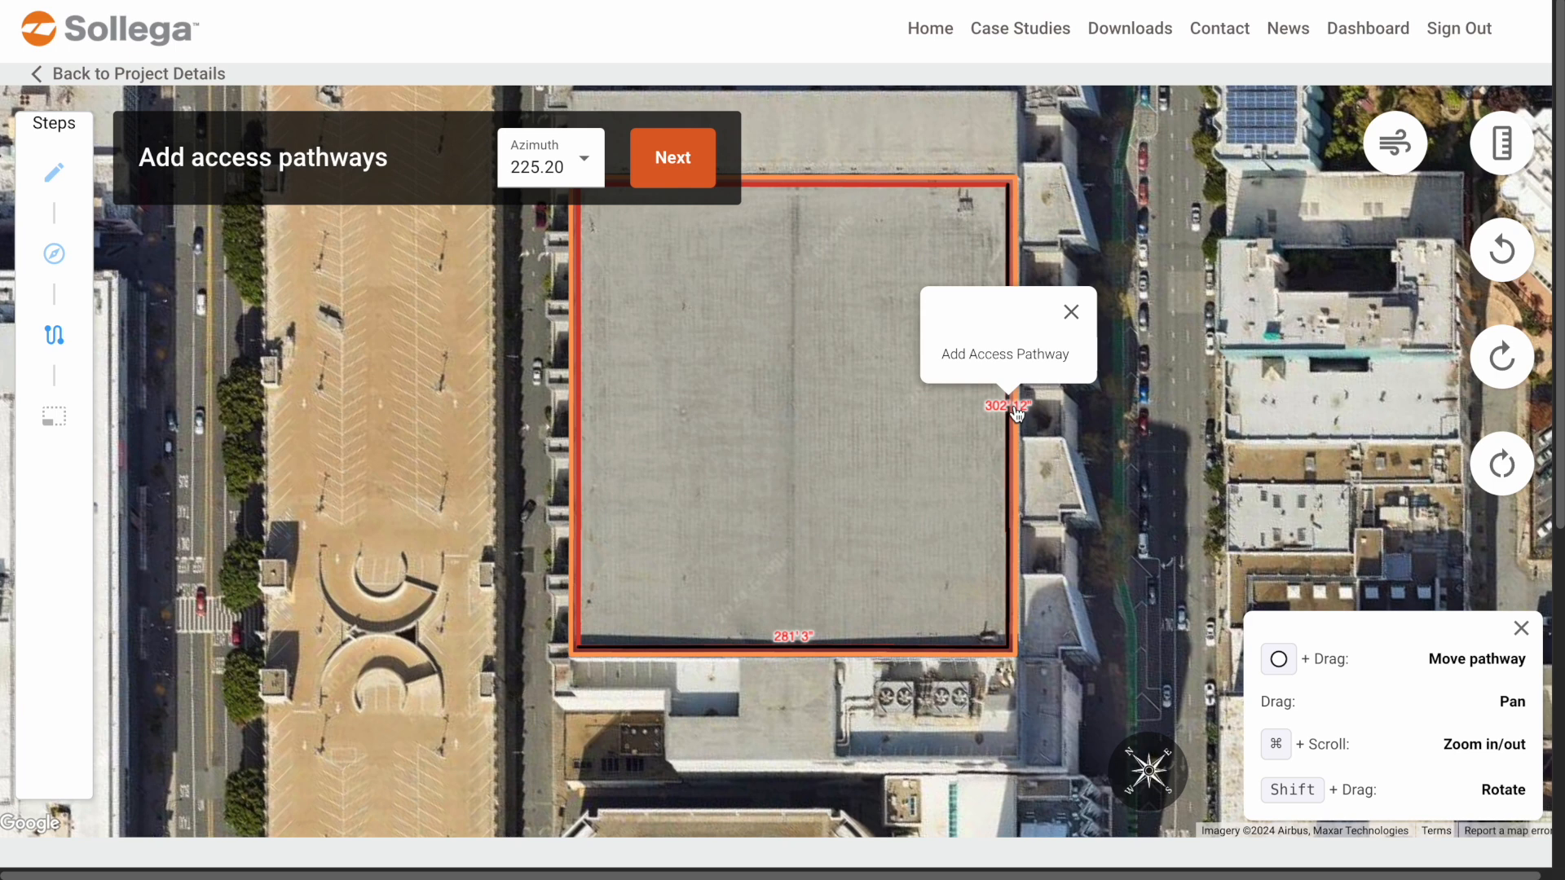
pyautogui.click(1024, 358)
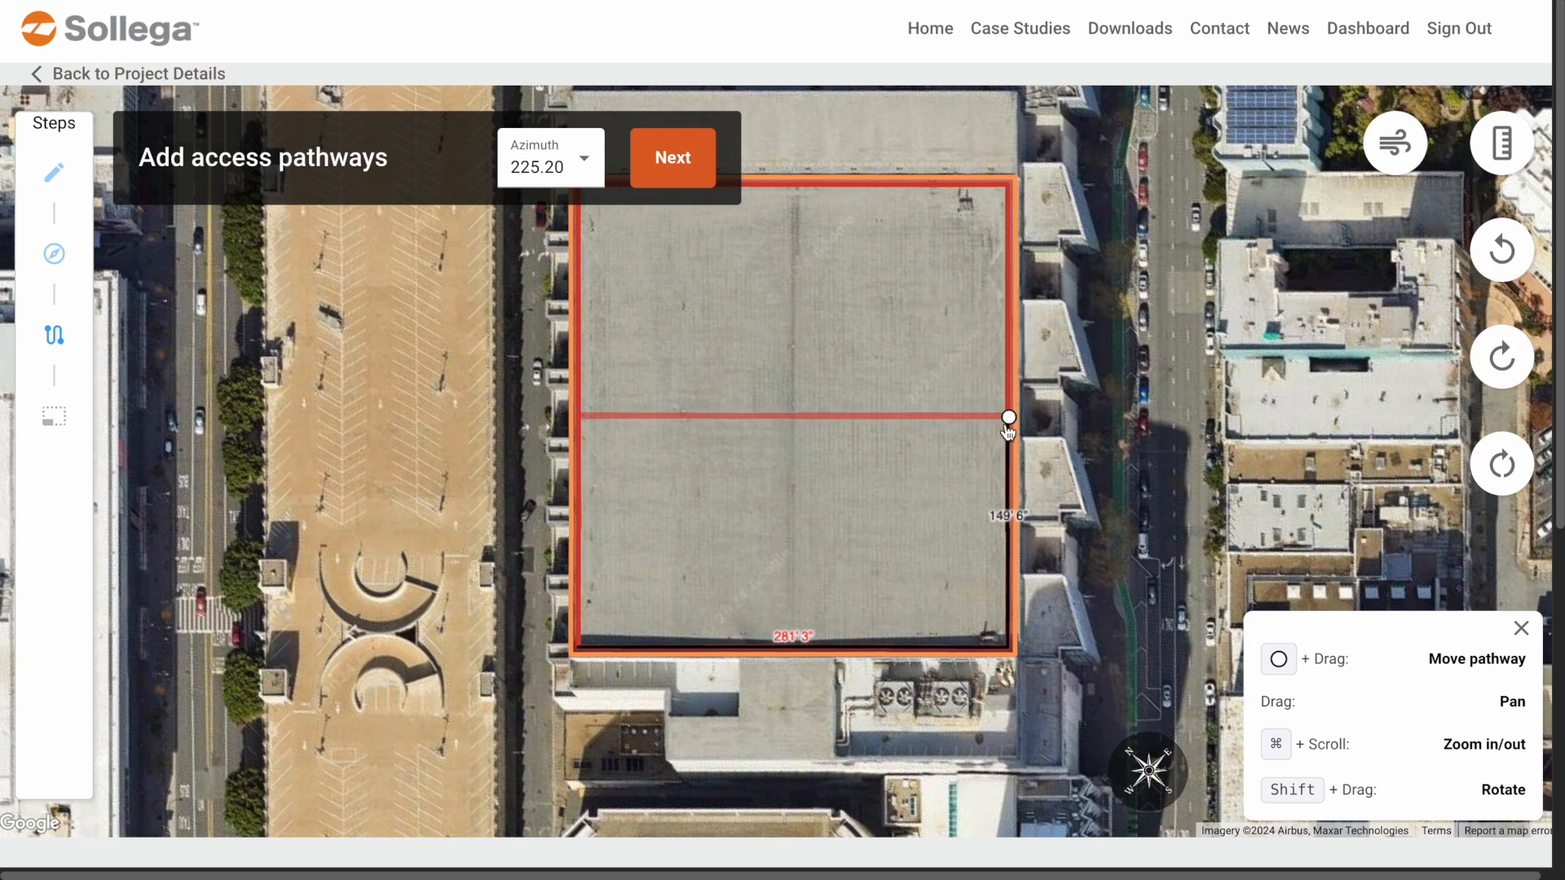
pyautogui.click(805, 639)
pyautogui.click(808, 586)
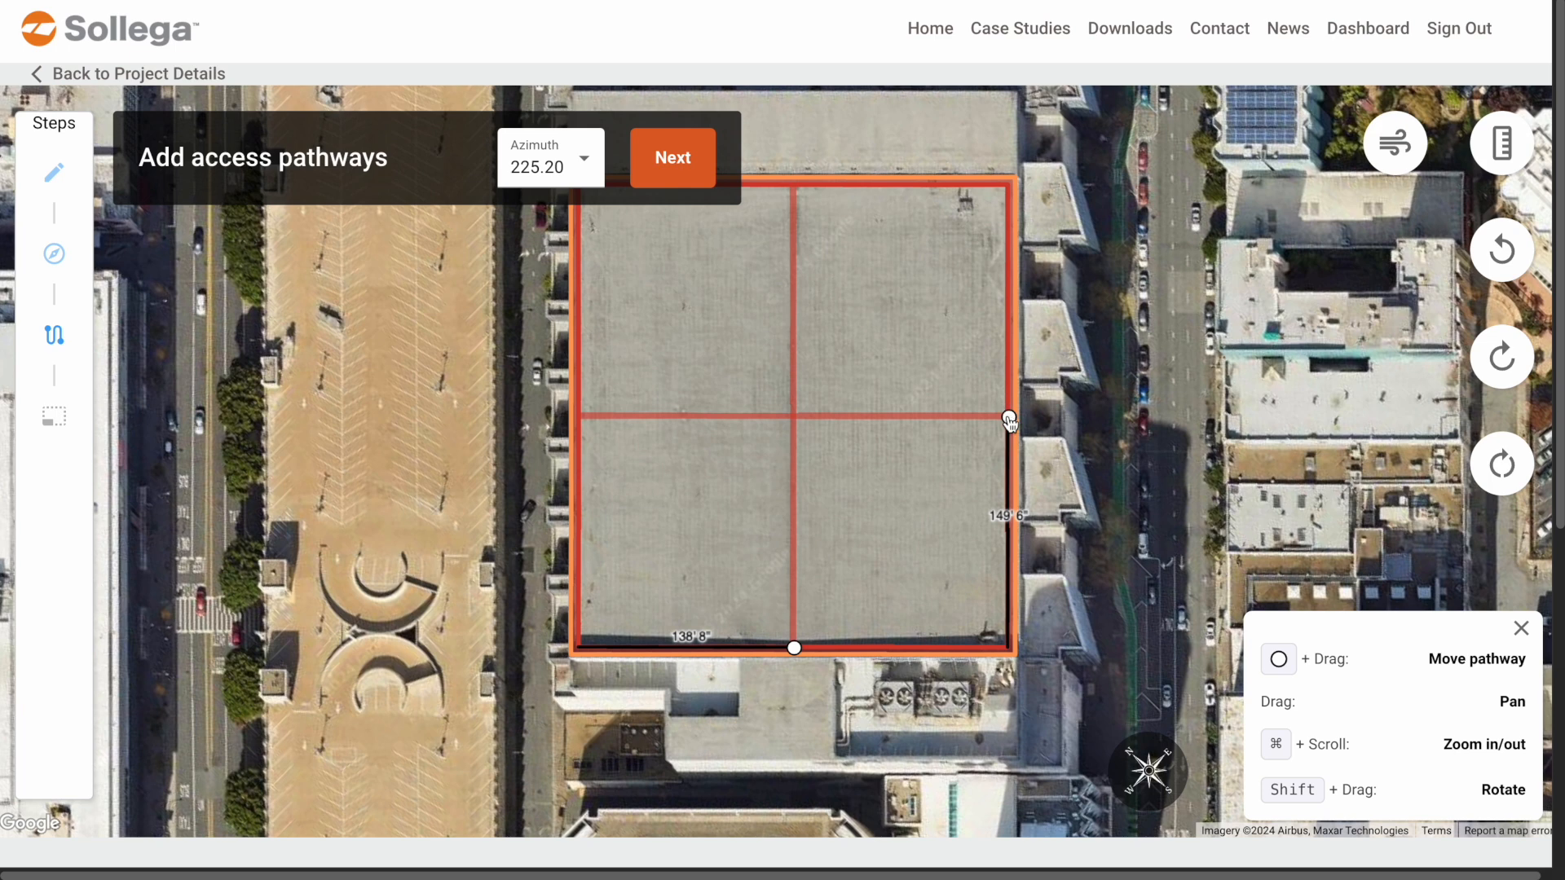
# Move the vertical pathway to 142'7" and the horizontal one to about 148 ft, and continue to the system layout
pyautogui.moveTo(1009, 418)
pyautogui.mouseDown()
pyautogui.moveTo(1009, 497)
pyautogui.moveTo(1010, 422)
pyautogui.mouseUp()
pyautogui.moveTo(794, 650)
pyautogui.mouseDown()
pyautogui.moveTo(854, 650)
pyautogui.moveTo(776, 649)
pyautogui.moveTo(802, 651)
pyautogui.mouseUp()
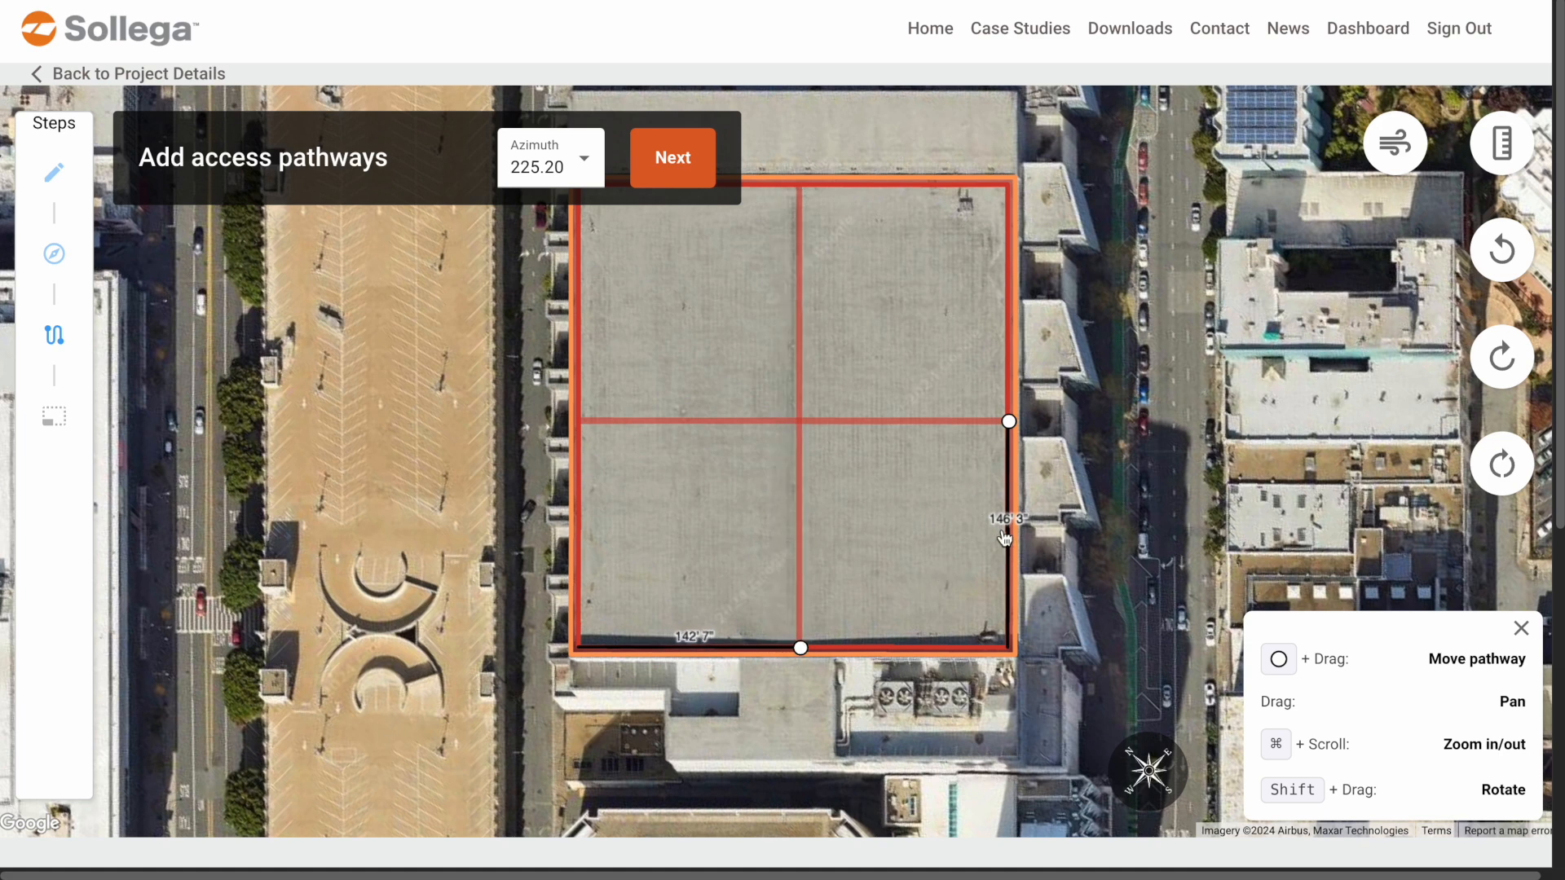
pyautogui.moveTo(1010, 422); pyautogui.dragTo(1009, 417)
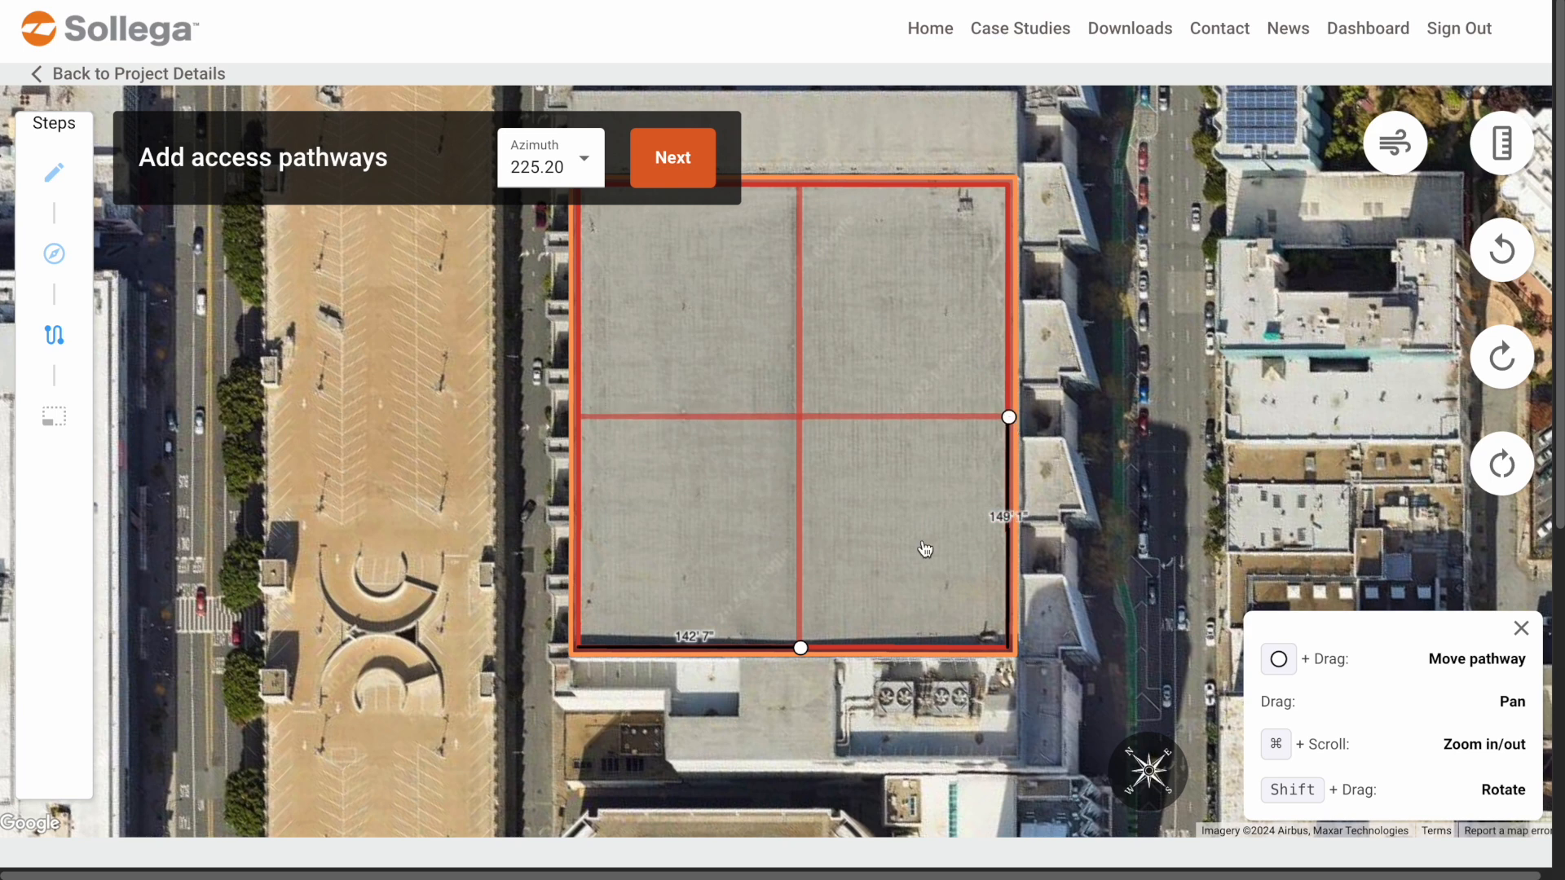
pyautogui.click(694, 165)
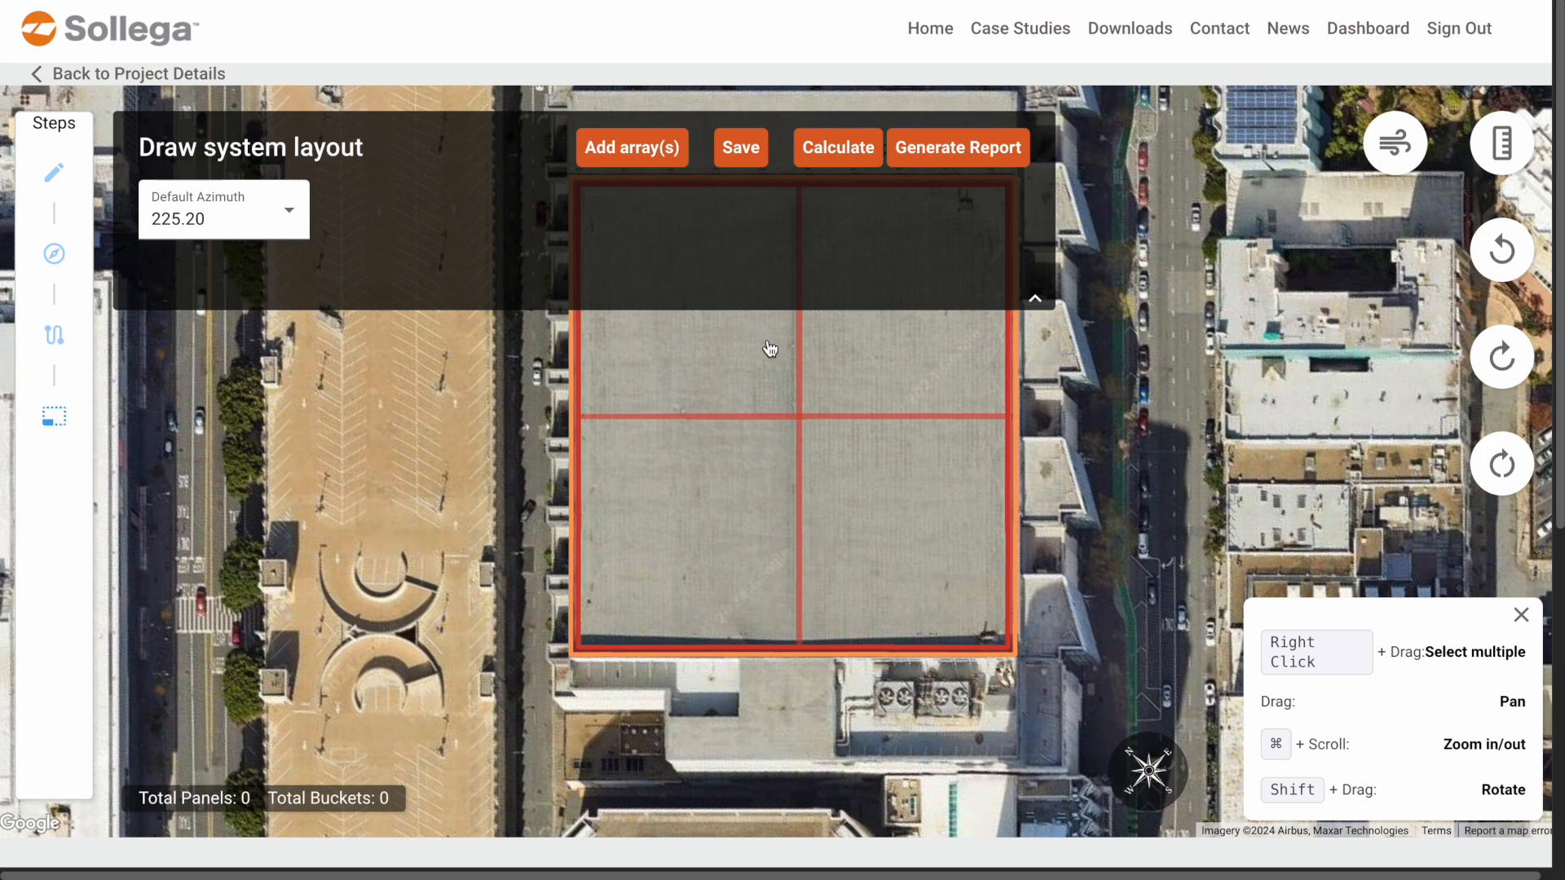
# Fill the four roof sections with solar arrays using Auto-fit
pyautogui.moveTo(866, 344); pyautogui.dragTo(881, 487)
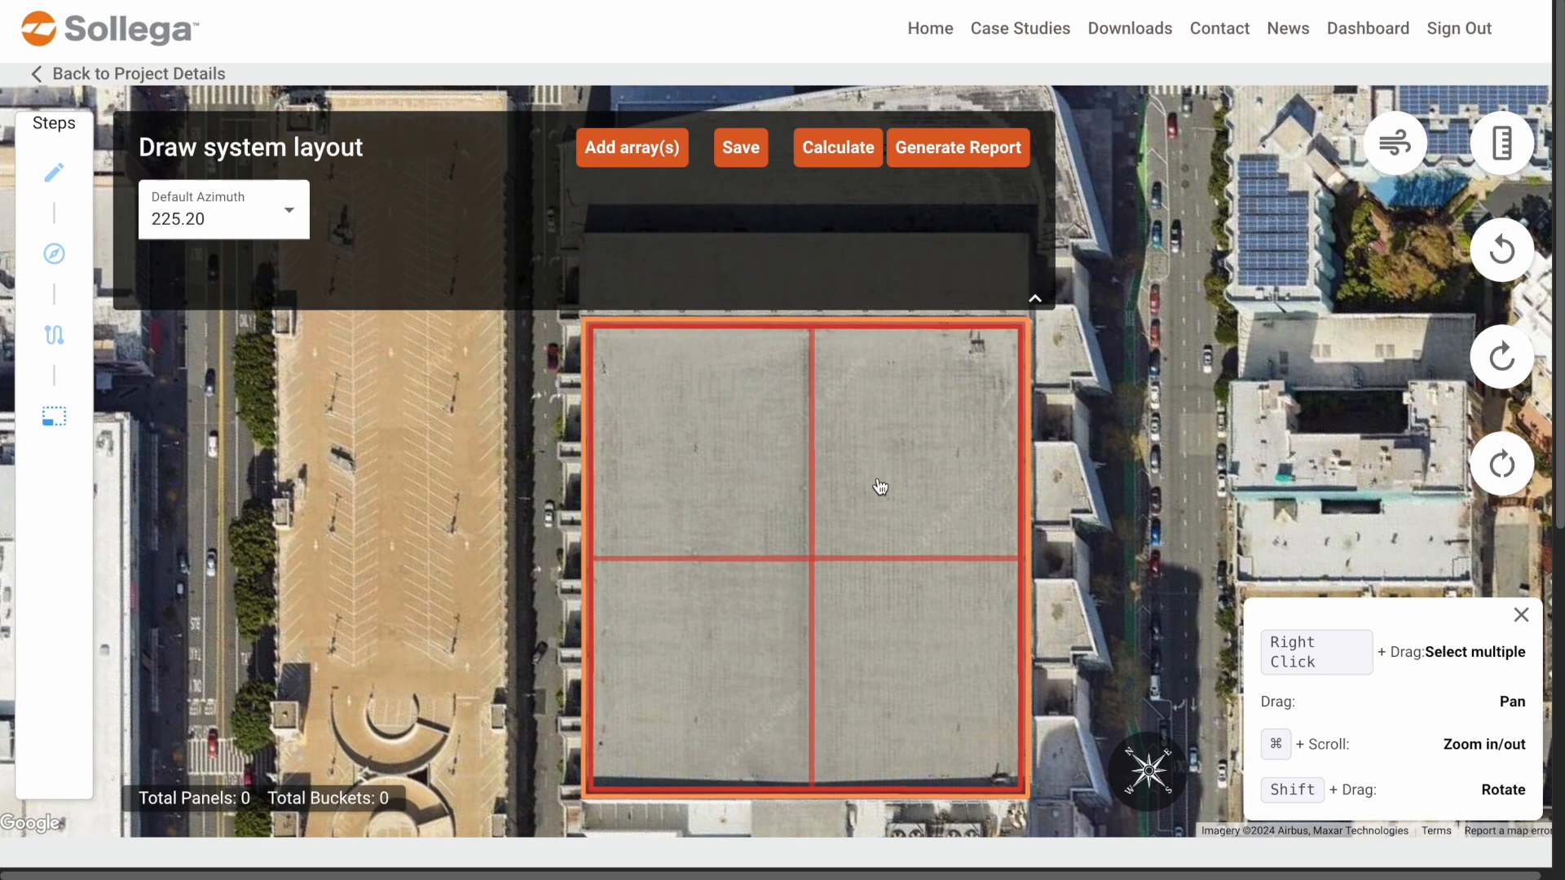
pyautogui.click(647, 164)
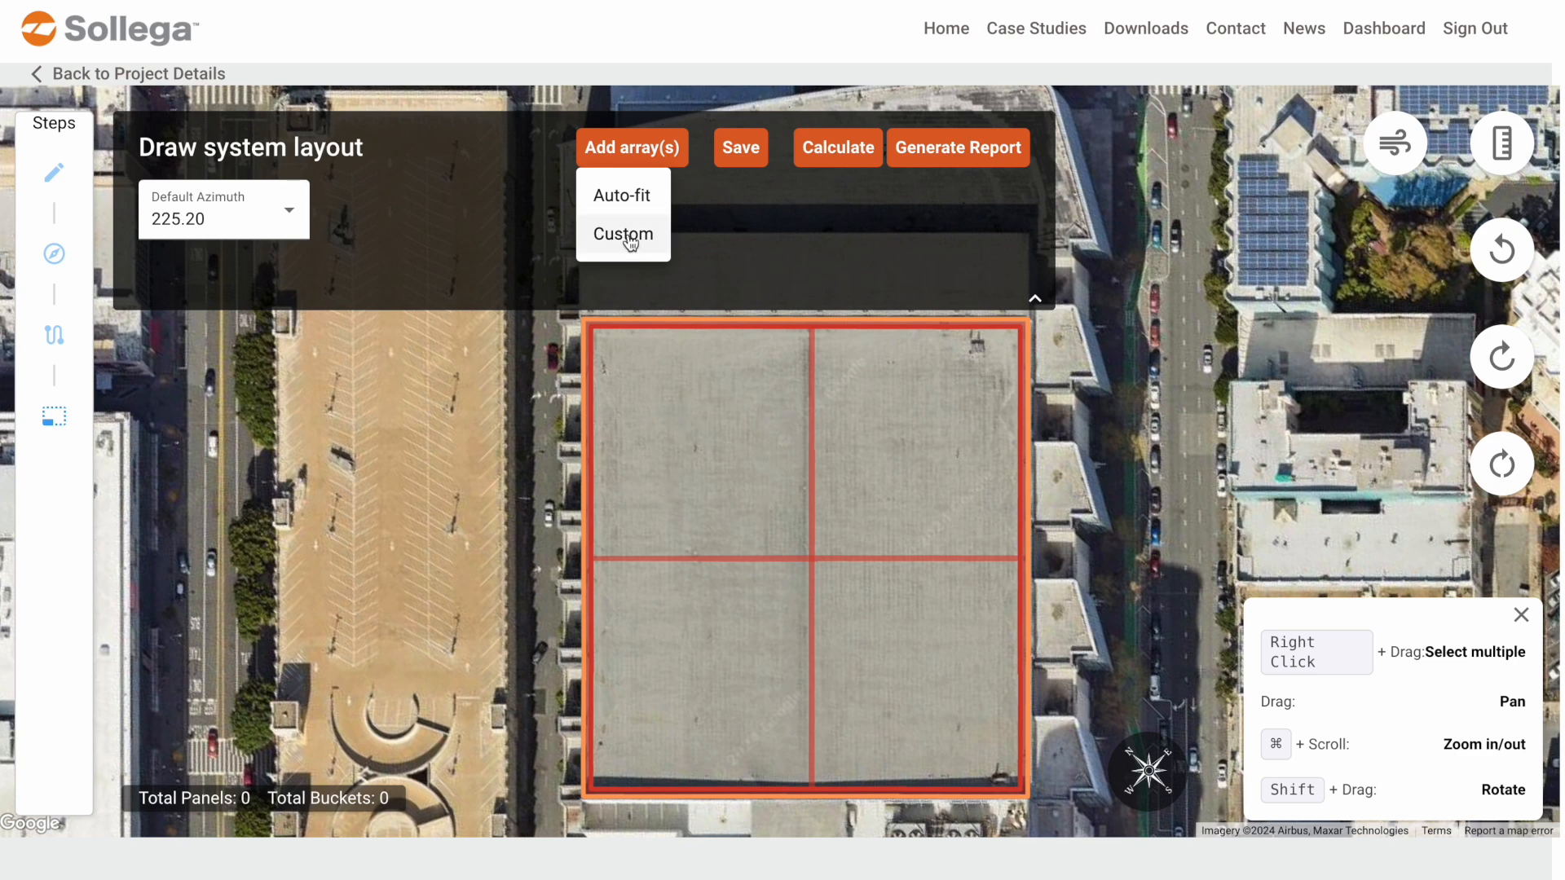
pyautogui.click(629, 199)
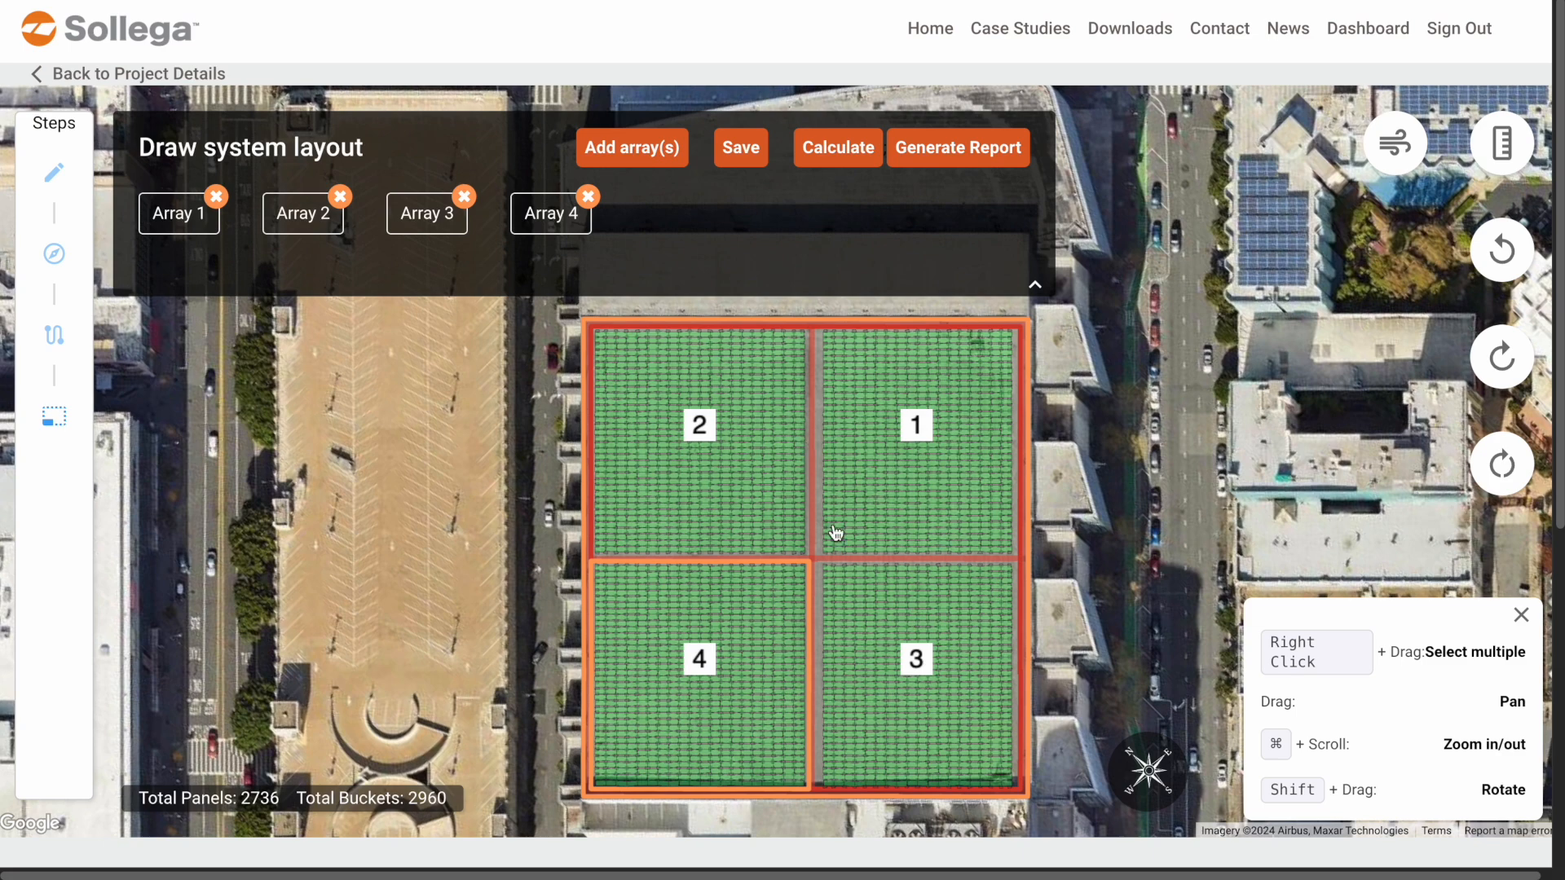
# Measure the roof edge alongside array 1, from the access pathway to the outer corner
pyautogui.keyDown('shift'); pyautogui.moveTo(836, 525); pyautogui.dragTo(1073, 498); pyautogui.keyUp('shift')
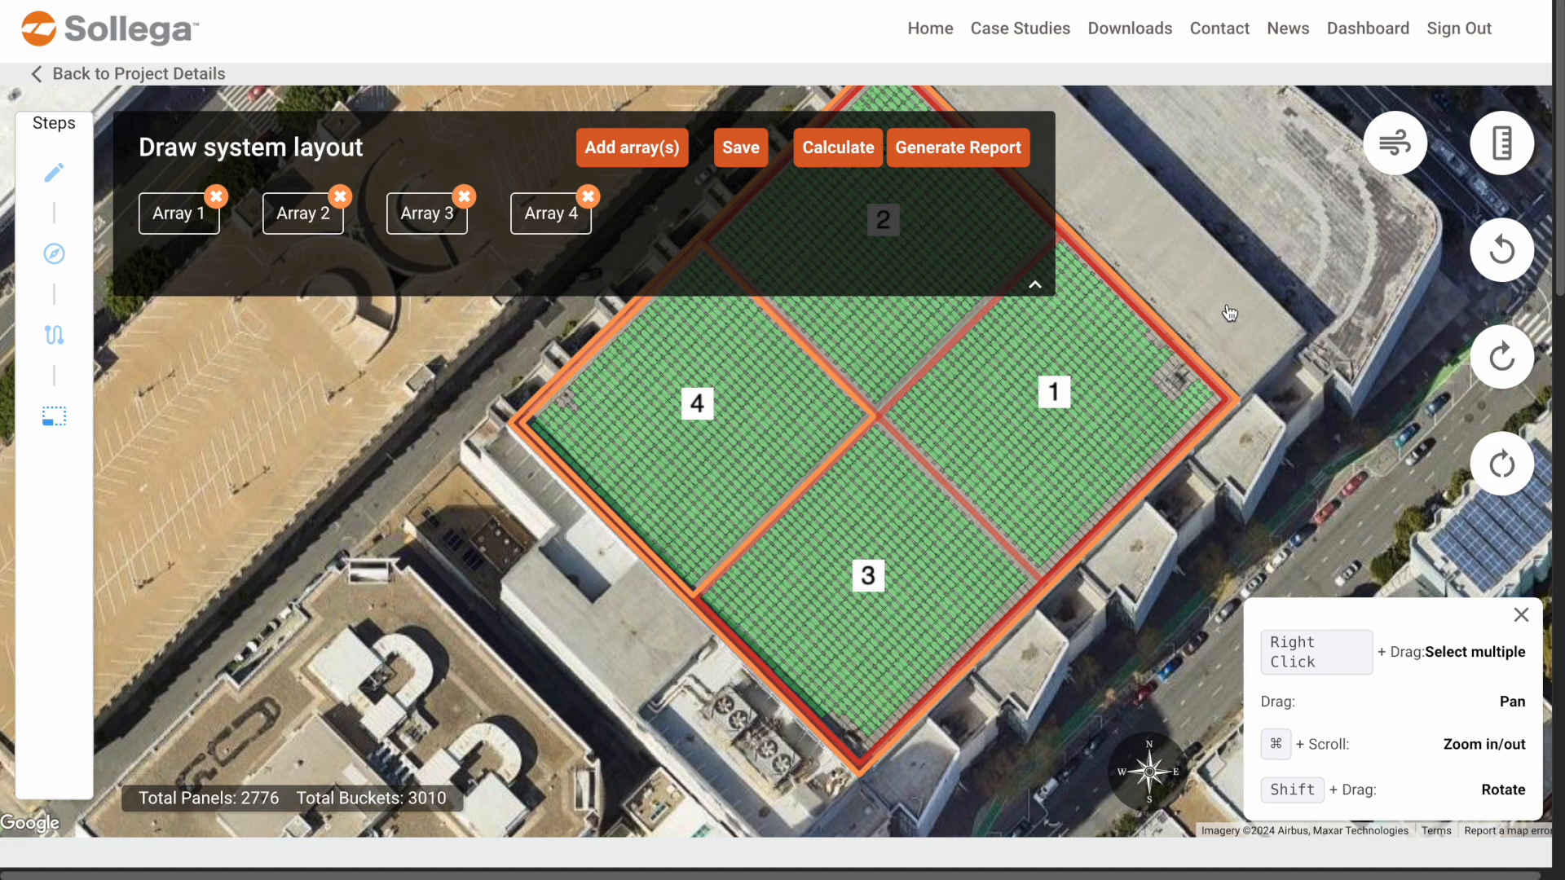
pyautogui.moveTo(1229, 313); pyautogui.dragTo(1225, 361)
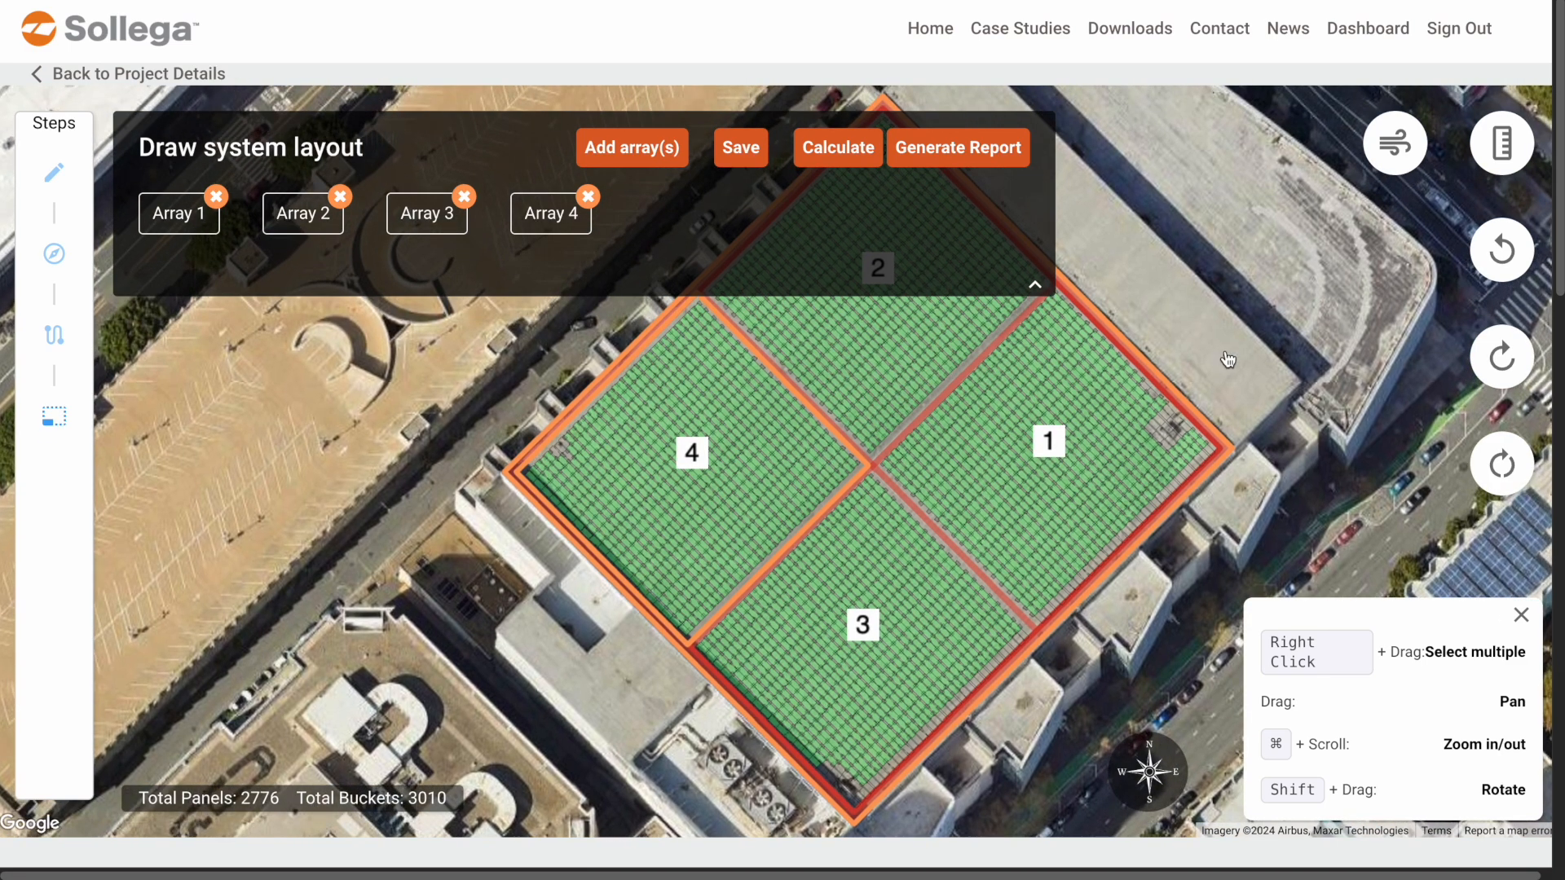
pyautogui.click(1504, 161)
pyautogui.click(1039, 634)
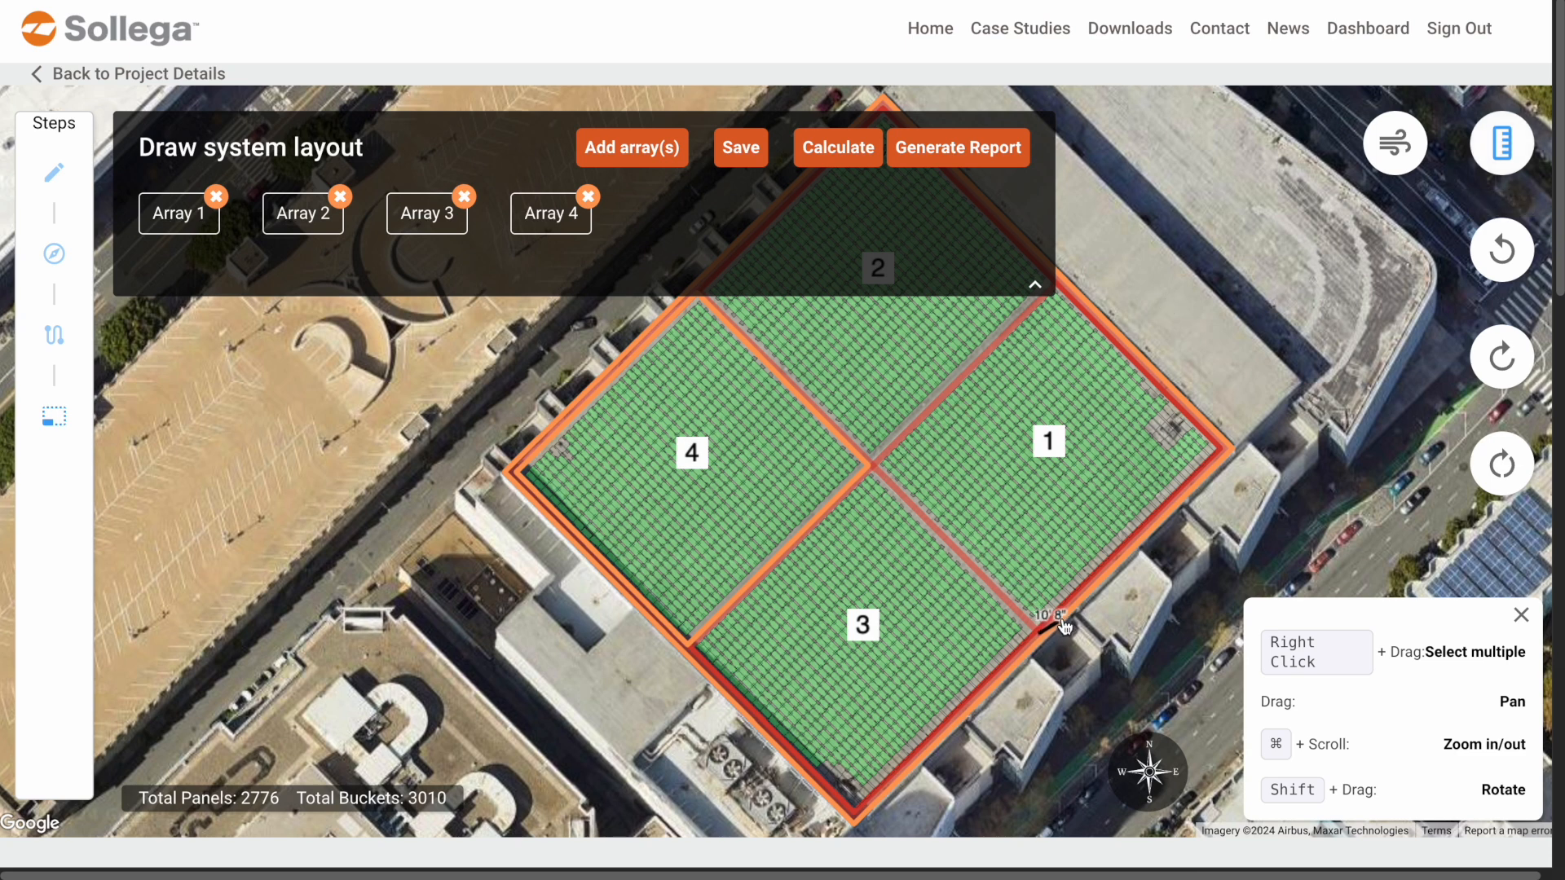
pyautogui.click(1226, 455)
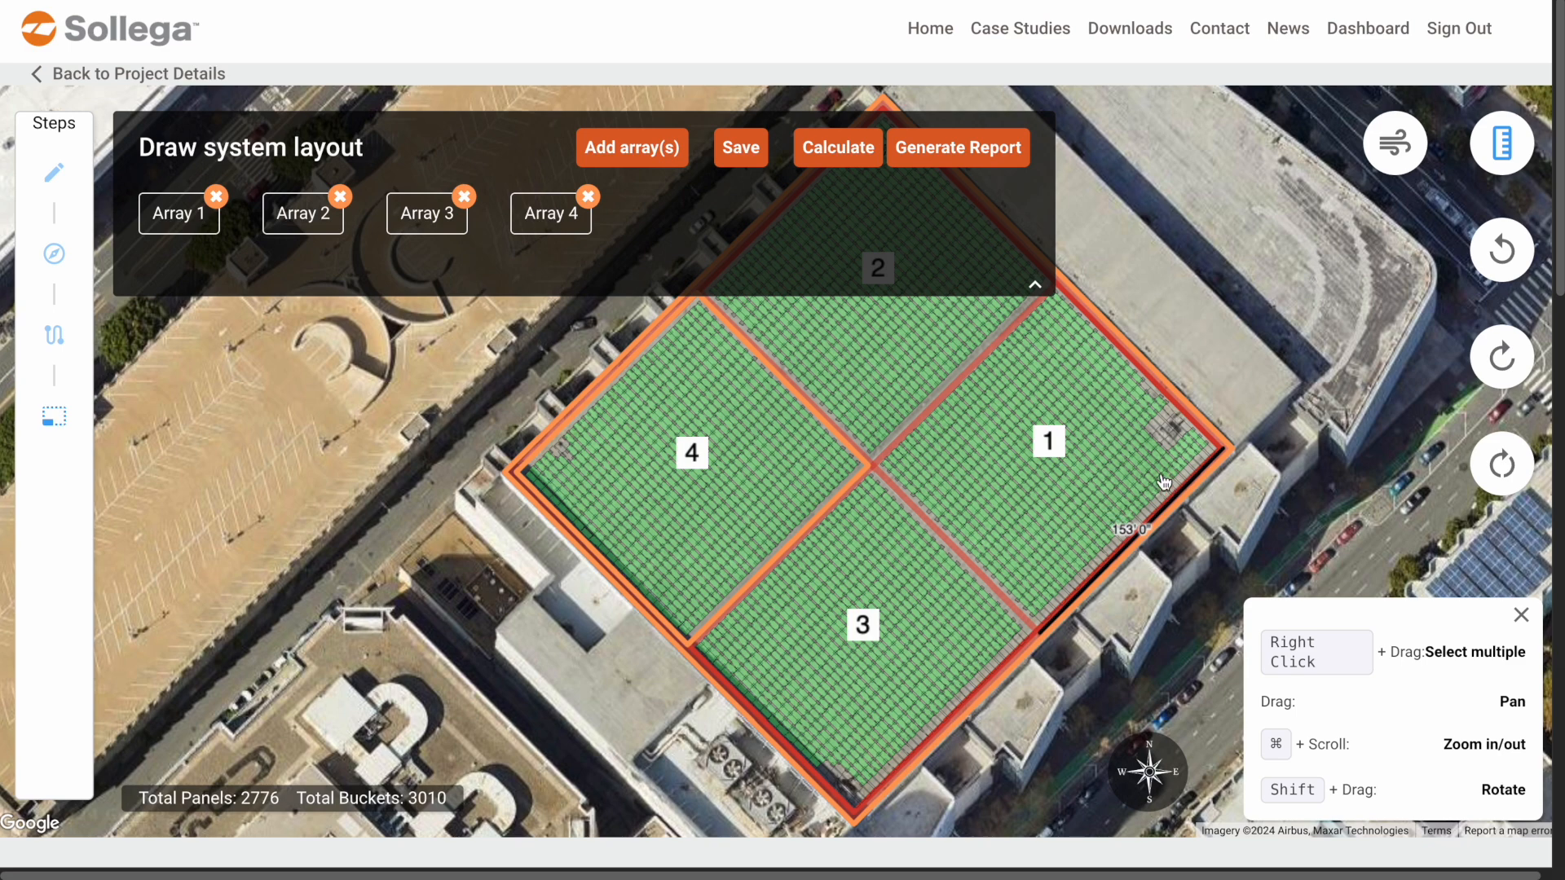
# Display the wind zones over the arrays, toggle the NW, SW and SE zones off and on, and hide the overlay
pyautogui.moveTo(1187, 344); pyautogui.dragTo(1297, 338)
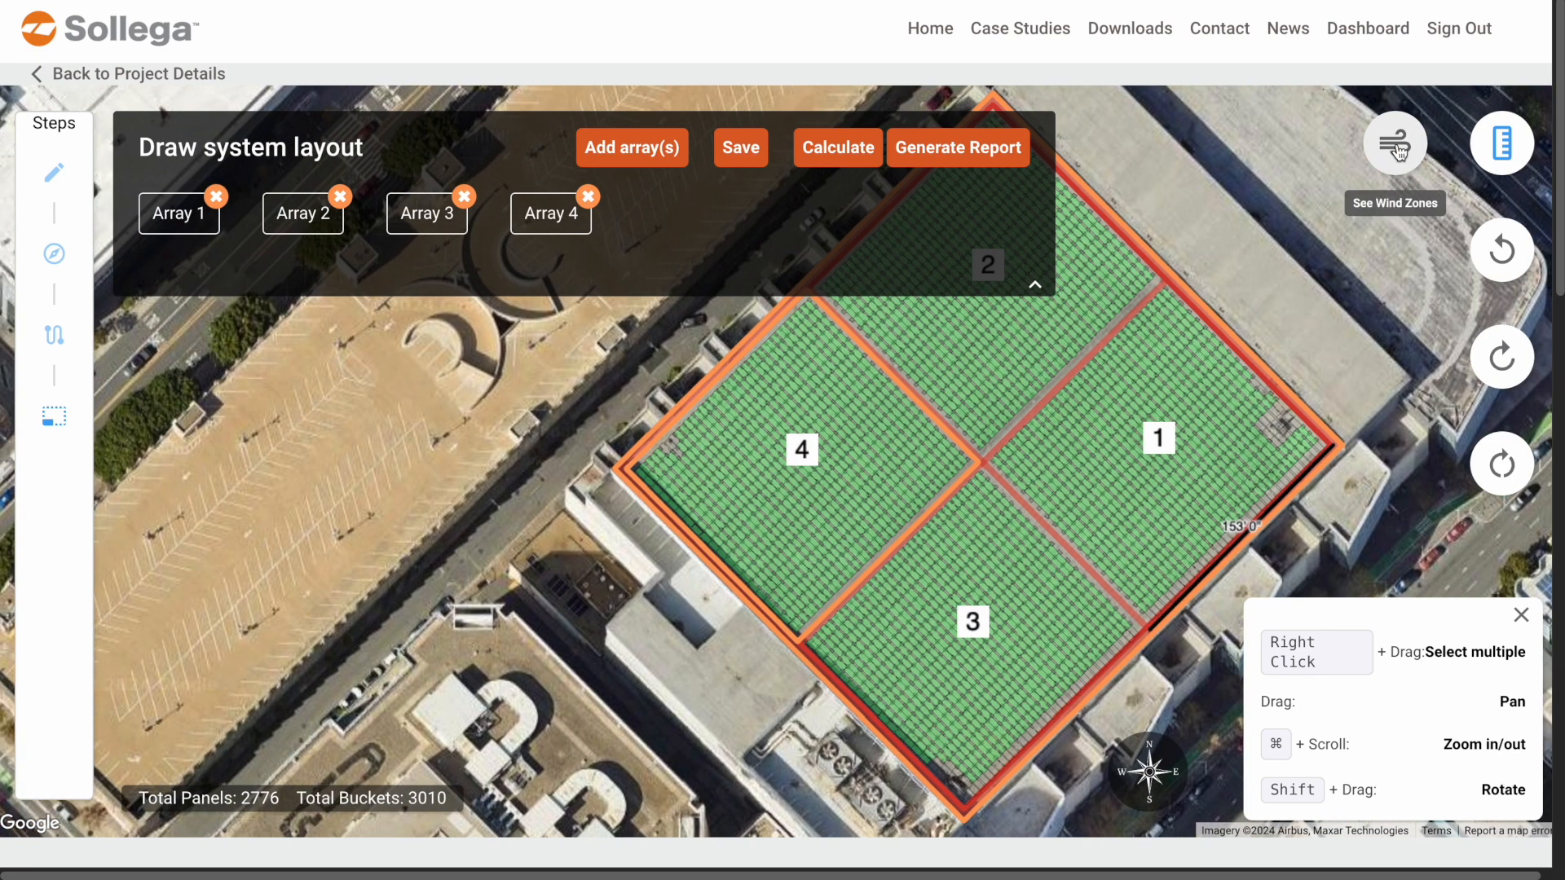
pyautogui.click(1396, 147)
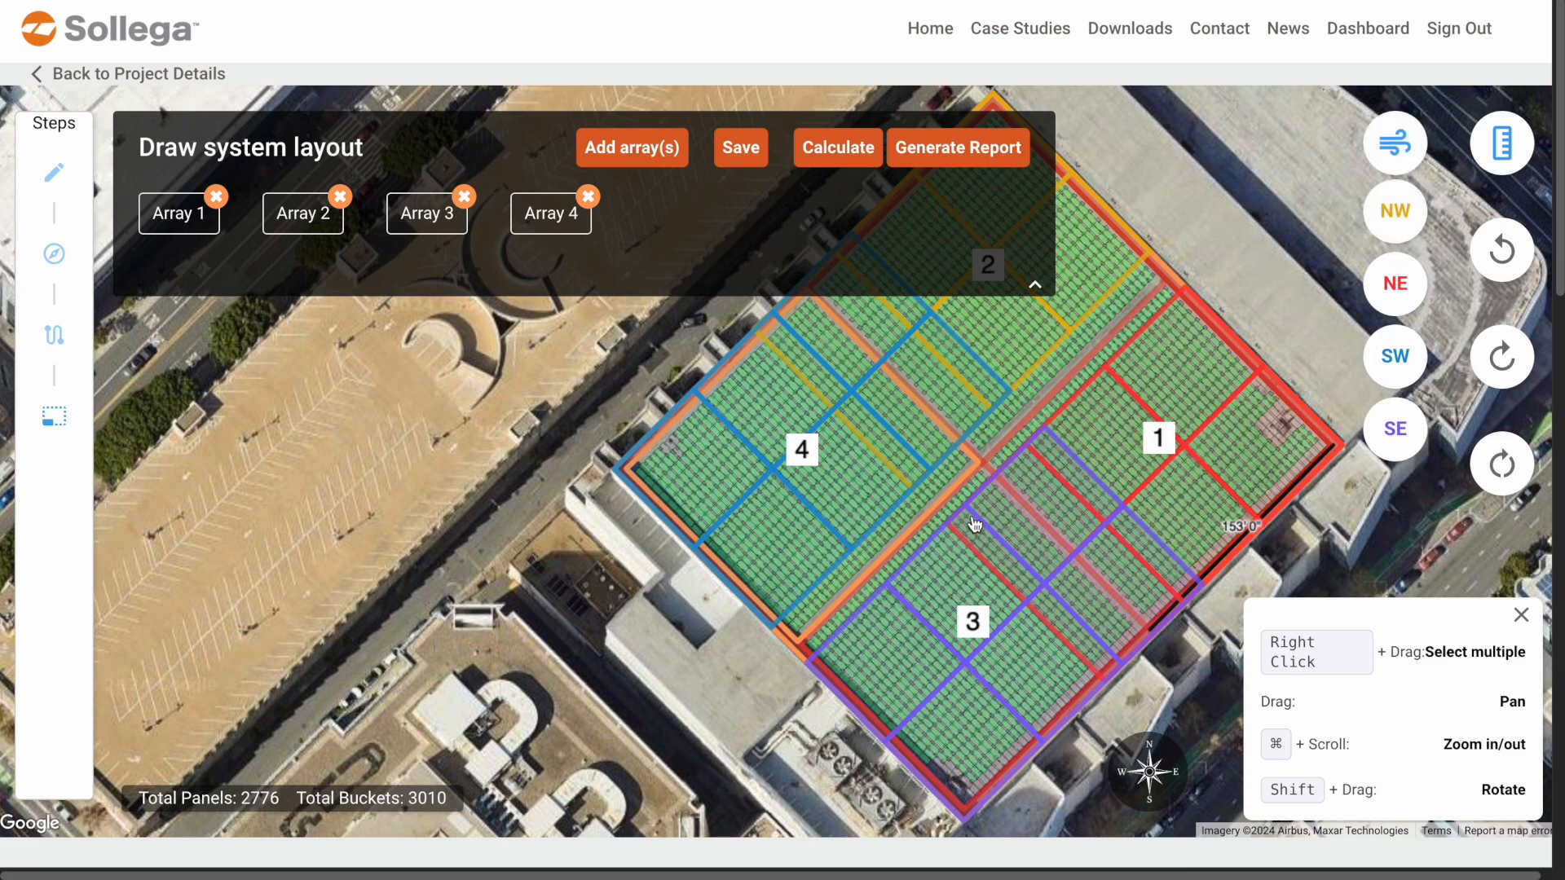
pyautogui.click(1395, 213)
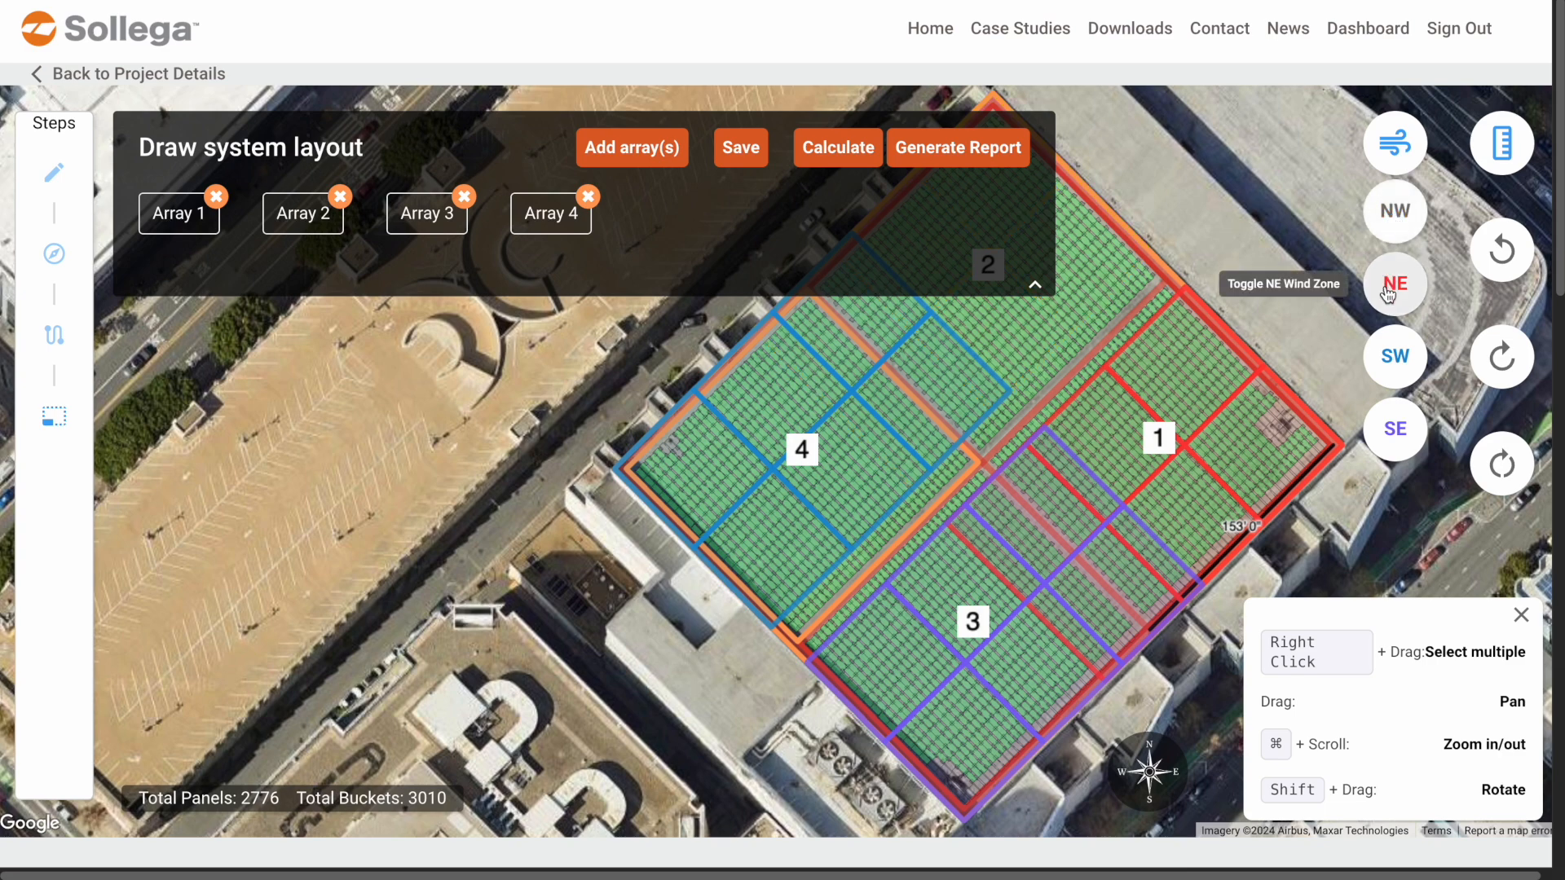
pyautogui.click(1394, 214)
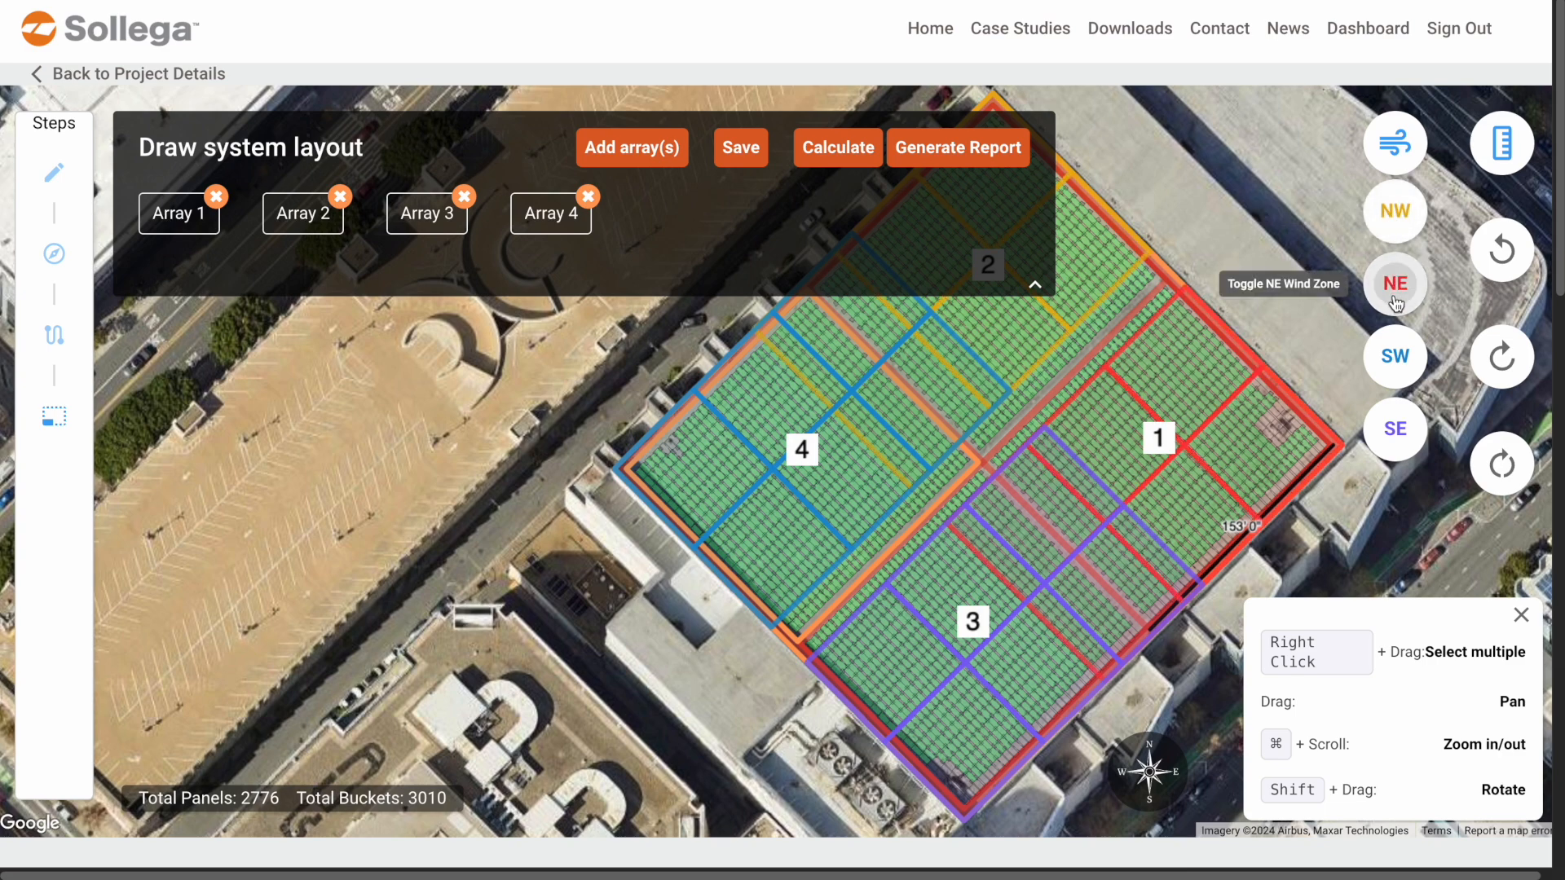
pyautogui.click(1396, 356)
pyautogui.click(1395, 356)
pyautogui.click(1398, 432)
pyautogui.click(1399, 445)
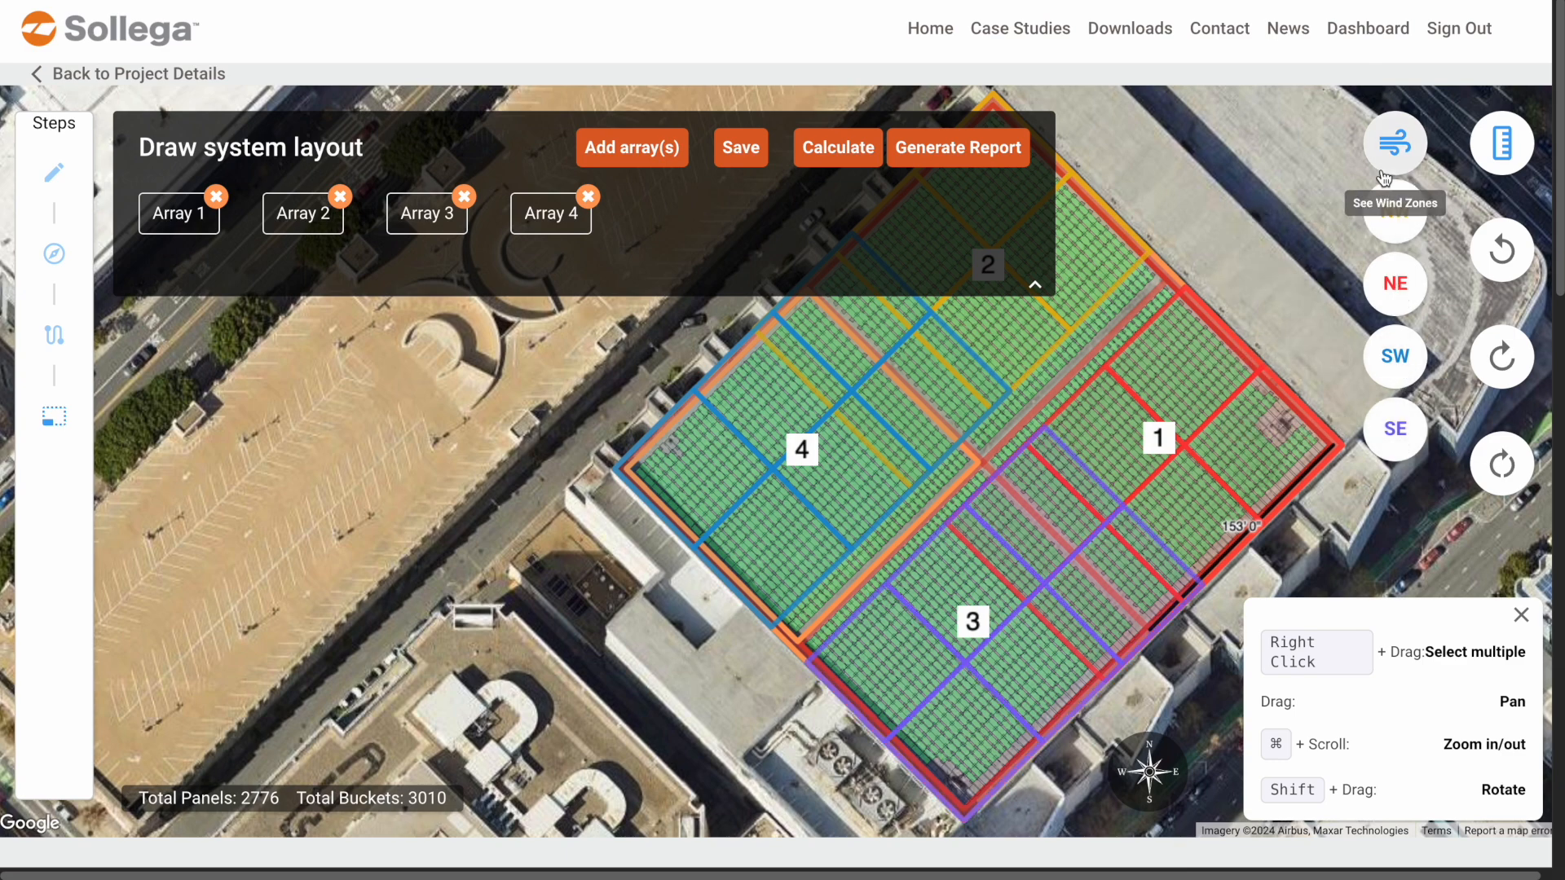
pyautogui.moveTo(1141, 463); pyautogui.dragTo(1029, 473)
pyautogui.click(1396, 143)
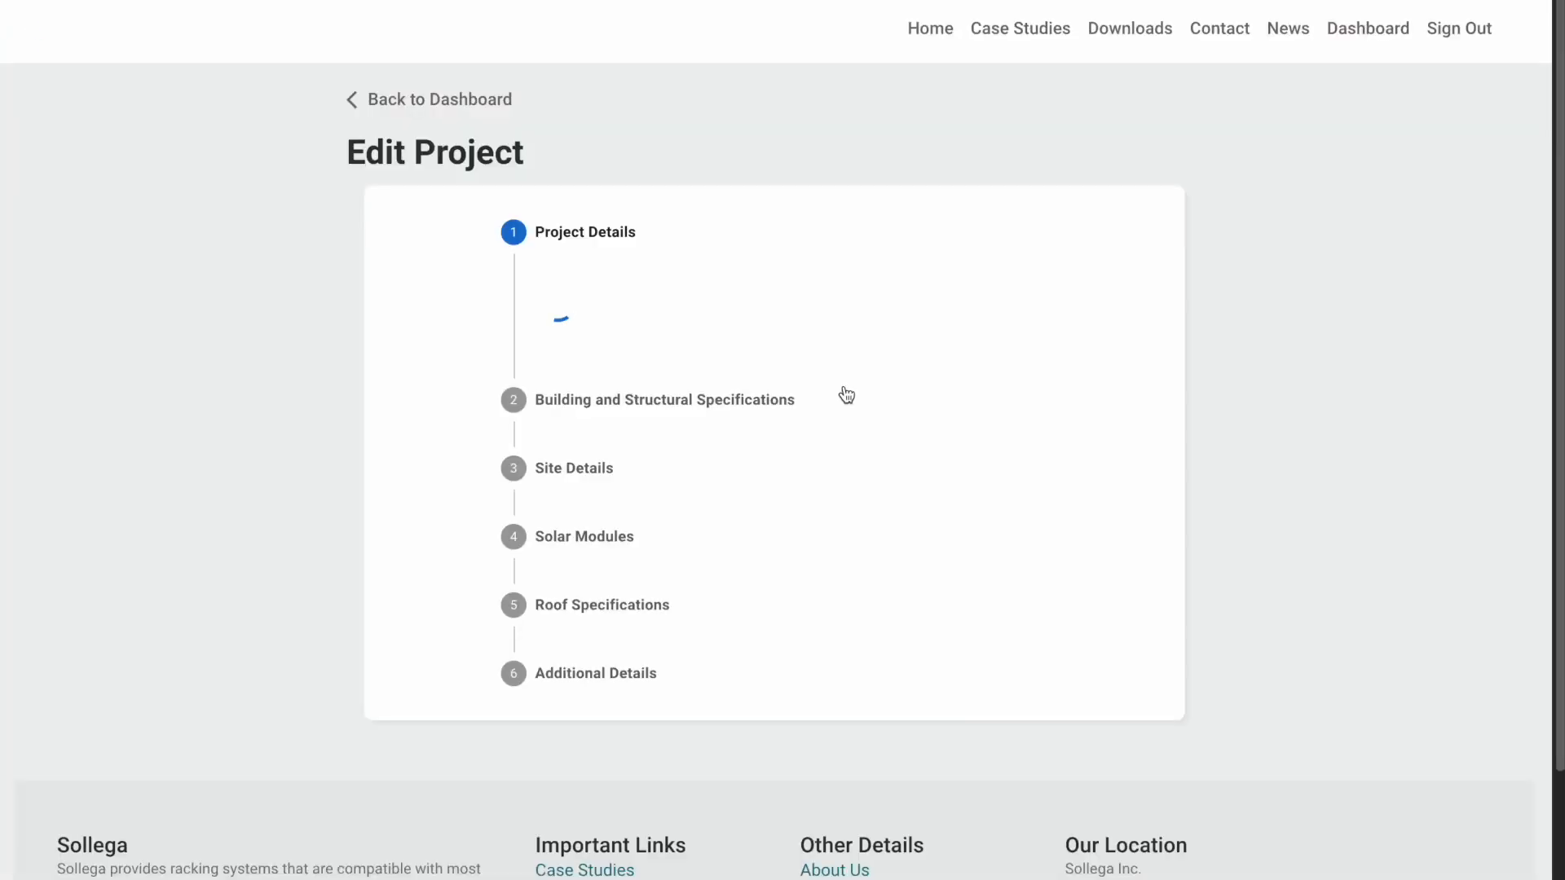
# Review the saved Project Details in the project form and return to the system layout
pyautogui.scroll(-3, 863, 473)
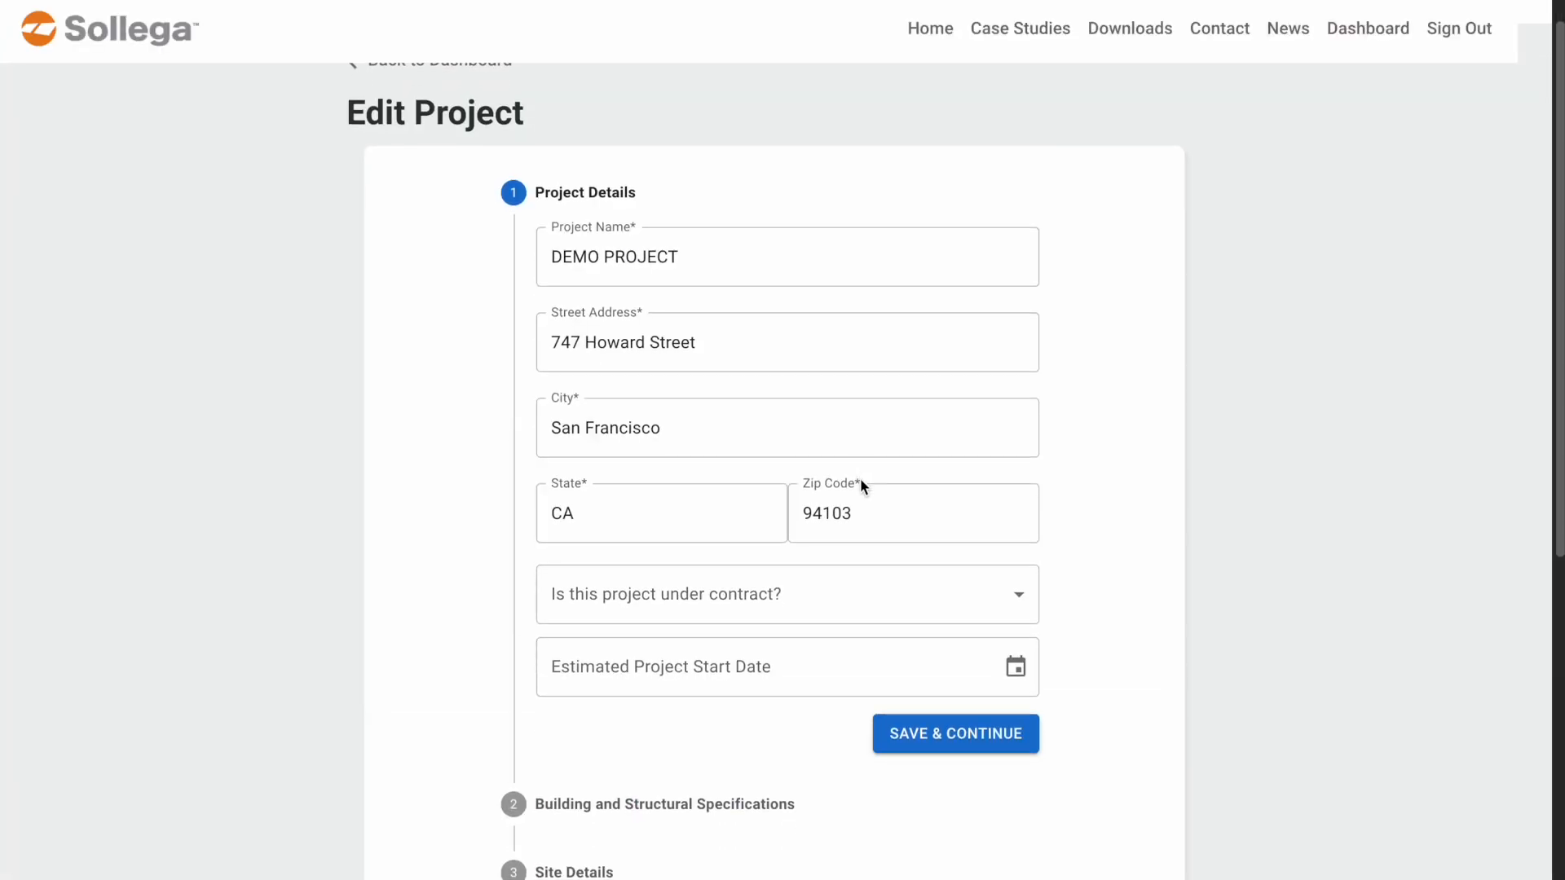
pyautogui.scroll(2, 807, 581)
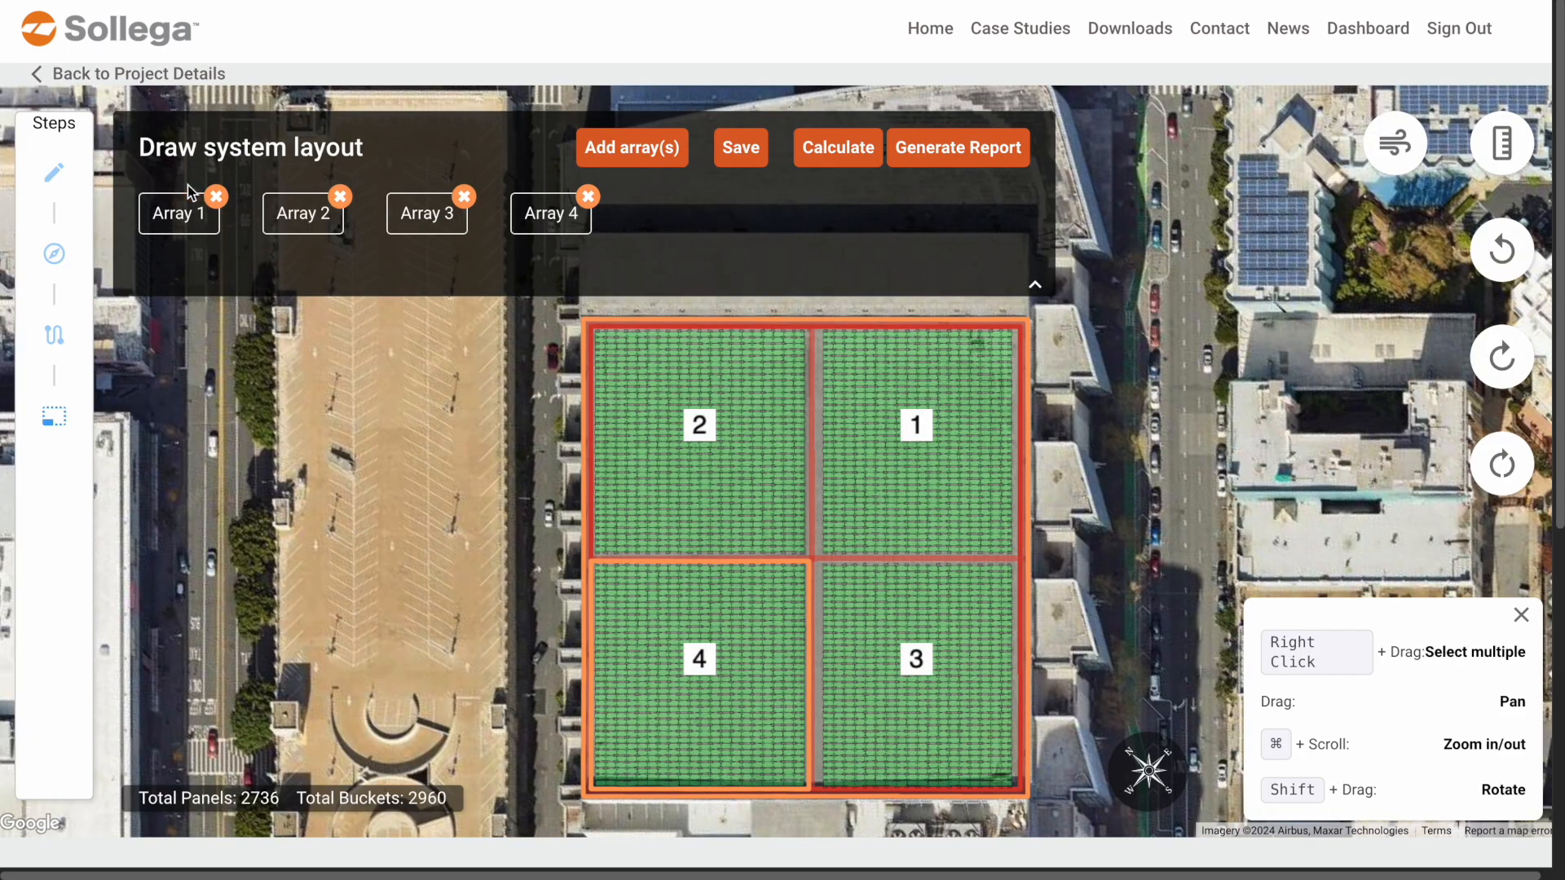
# Shift array 1 west in one-foot increments so an extra column of panels fits against the perimeter pathway
pyautogui.click(182, 224)
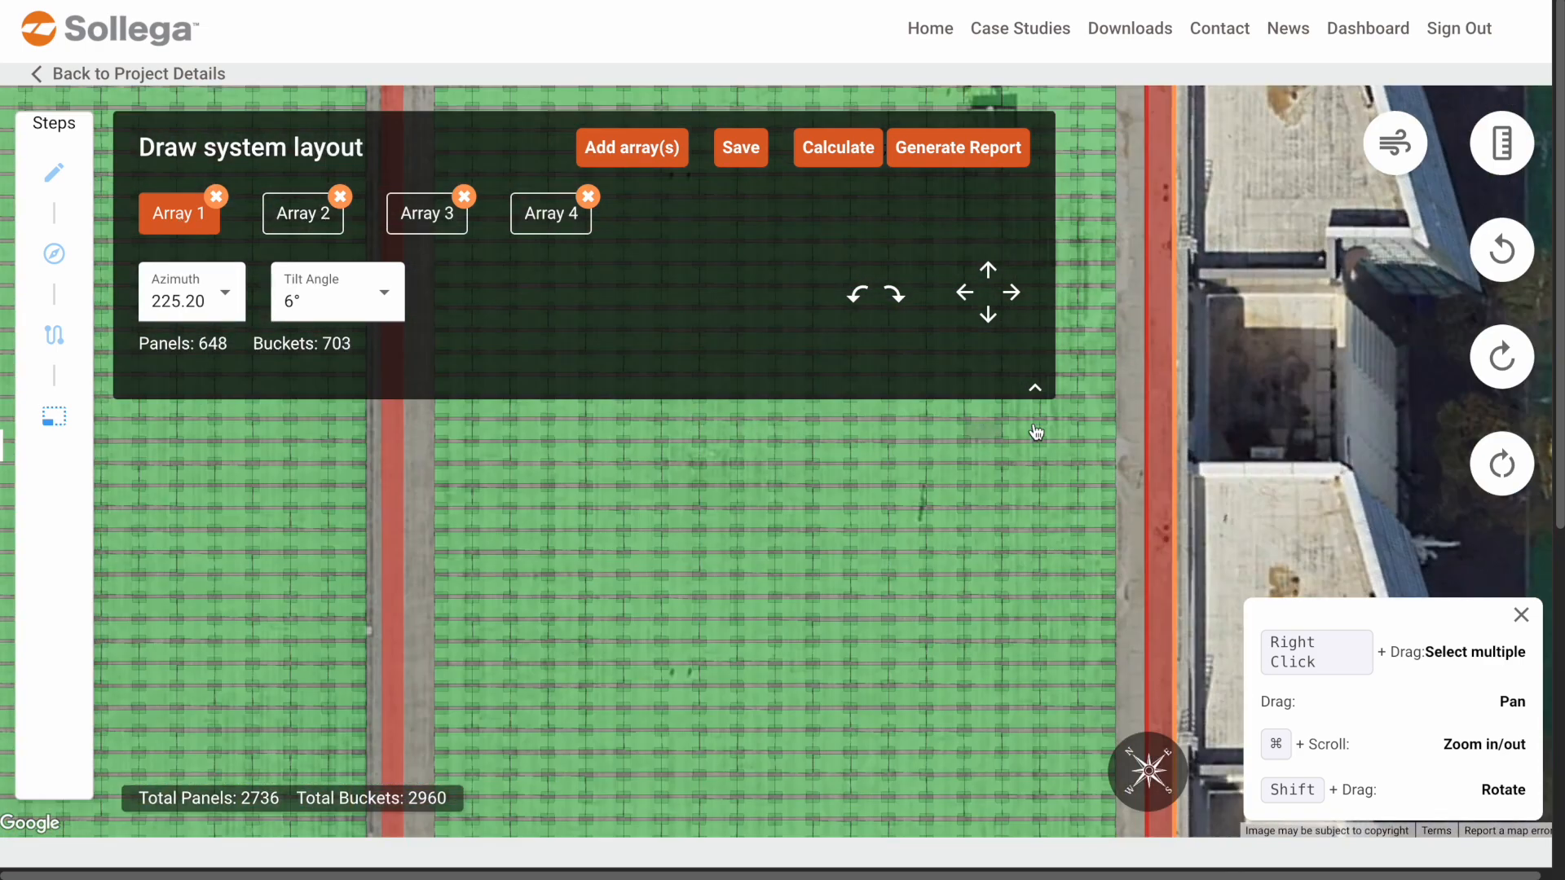
pyautogui.moveTo(1119, 381); pyautogui.dragTo(1133, 671)
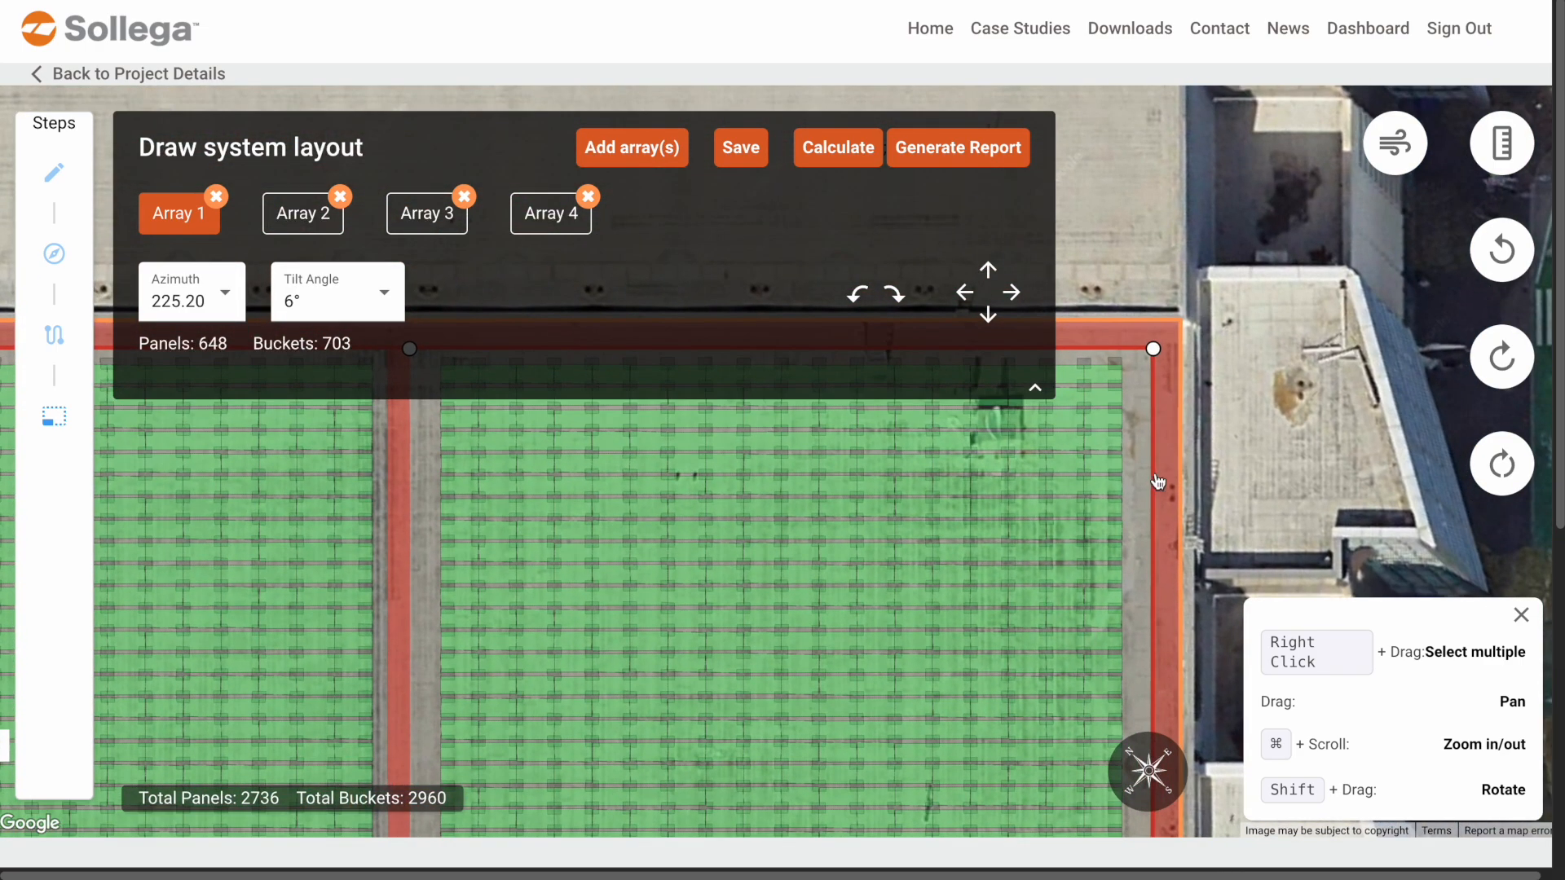
pyautogui.moveTo(1157, 482); pyautogui.dragTo(1150, 552)
pyautogui.moveTo(1139, 461); pyautogui.dragTo(1241, 208)
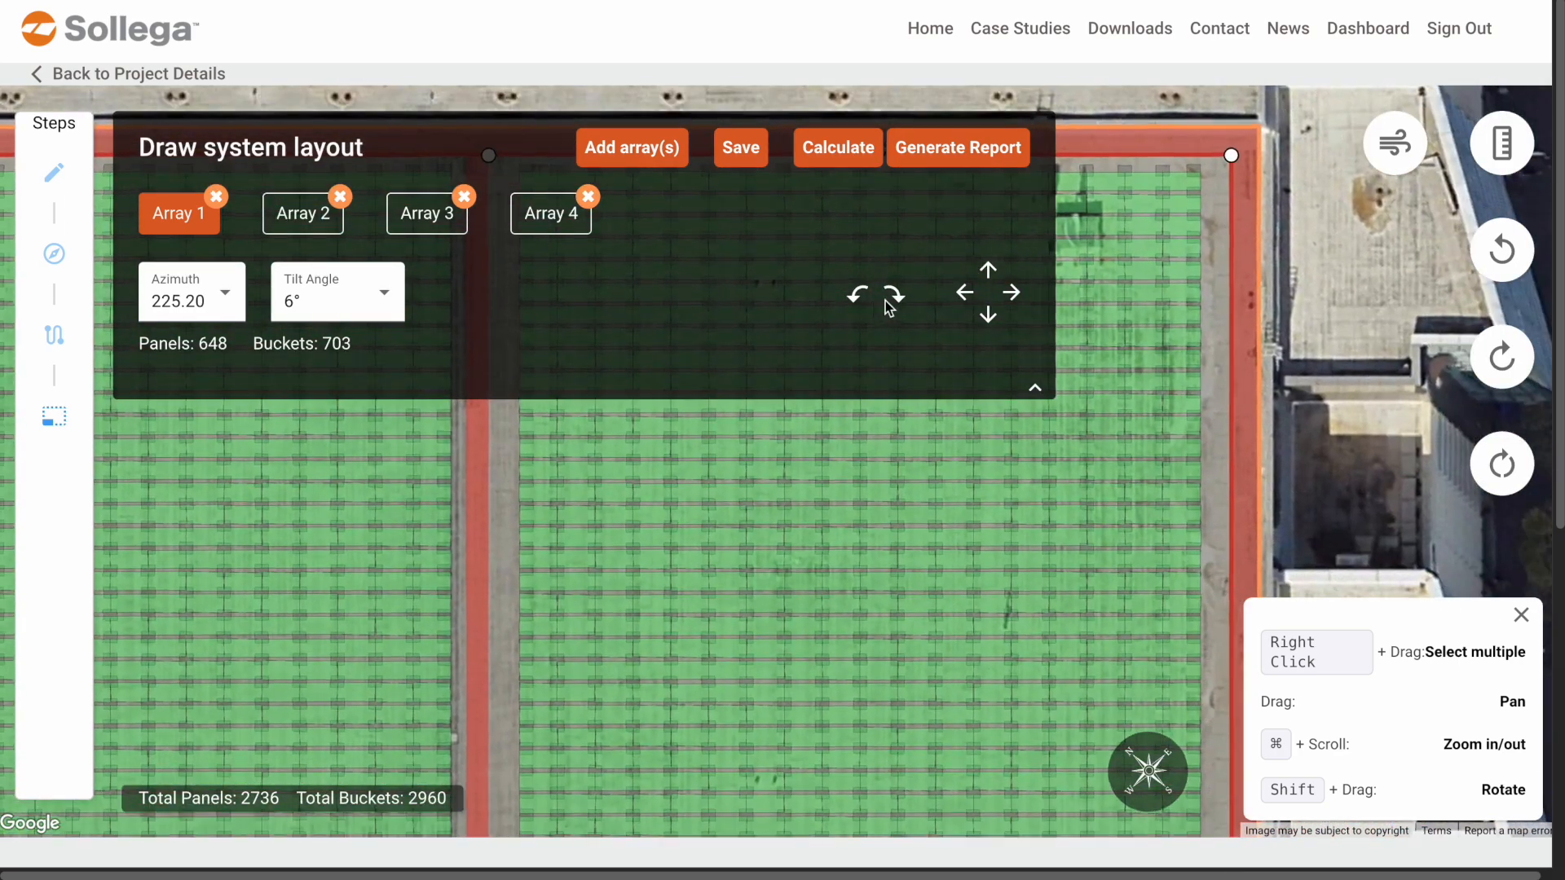
pyautogui.click(964, 295)
pyautogui.click(964, 295)
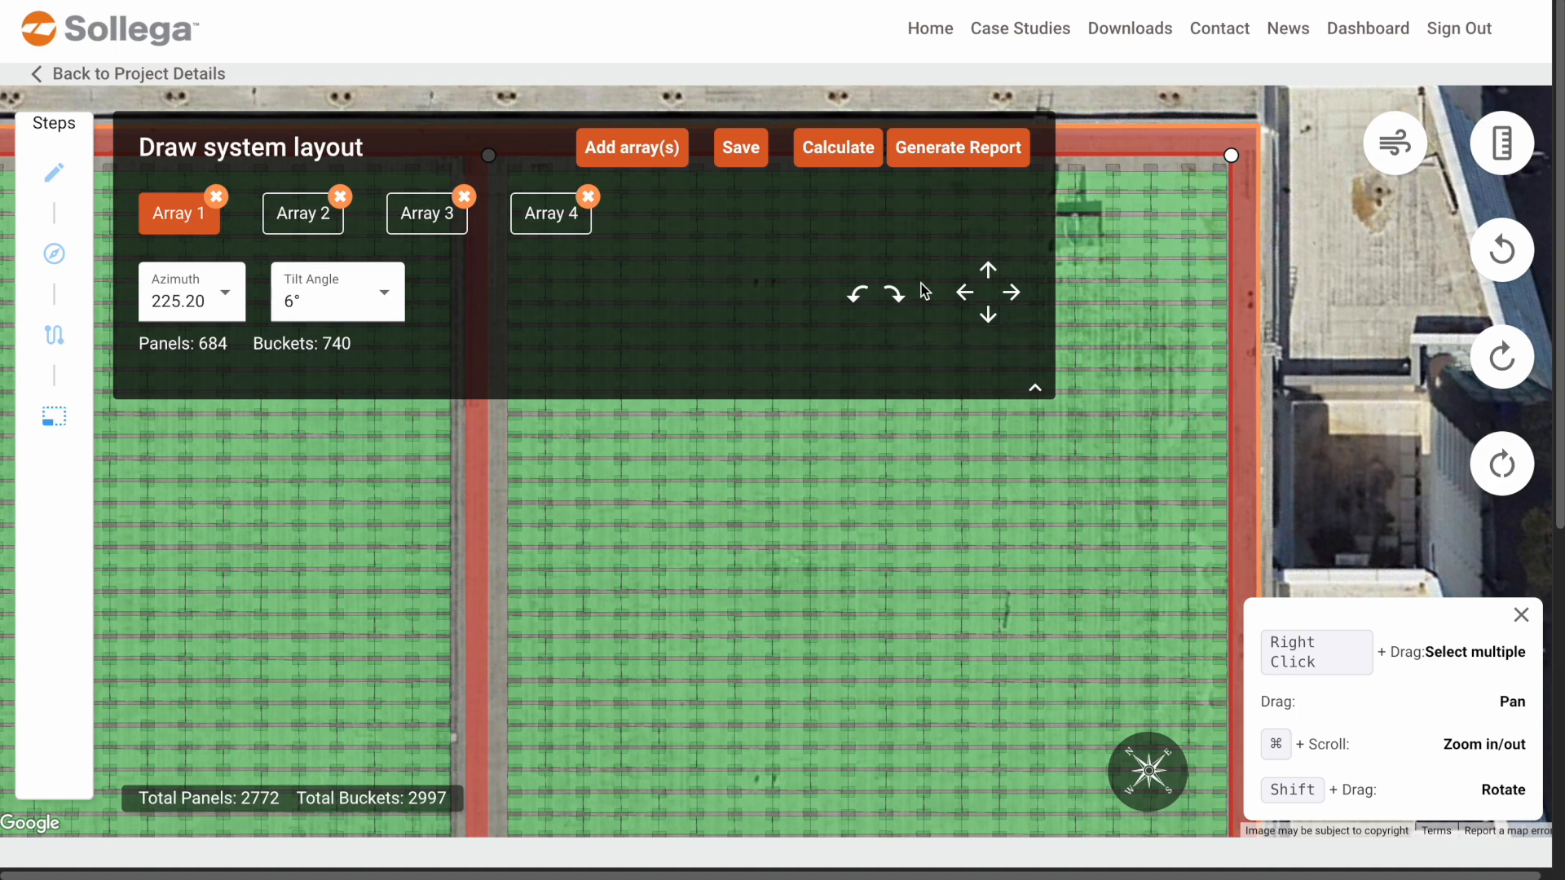
pyautogui.click(961, 295)
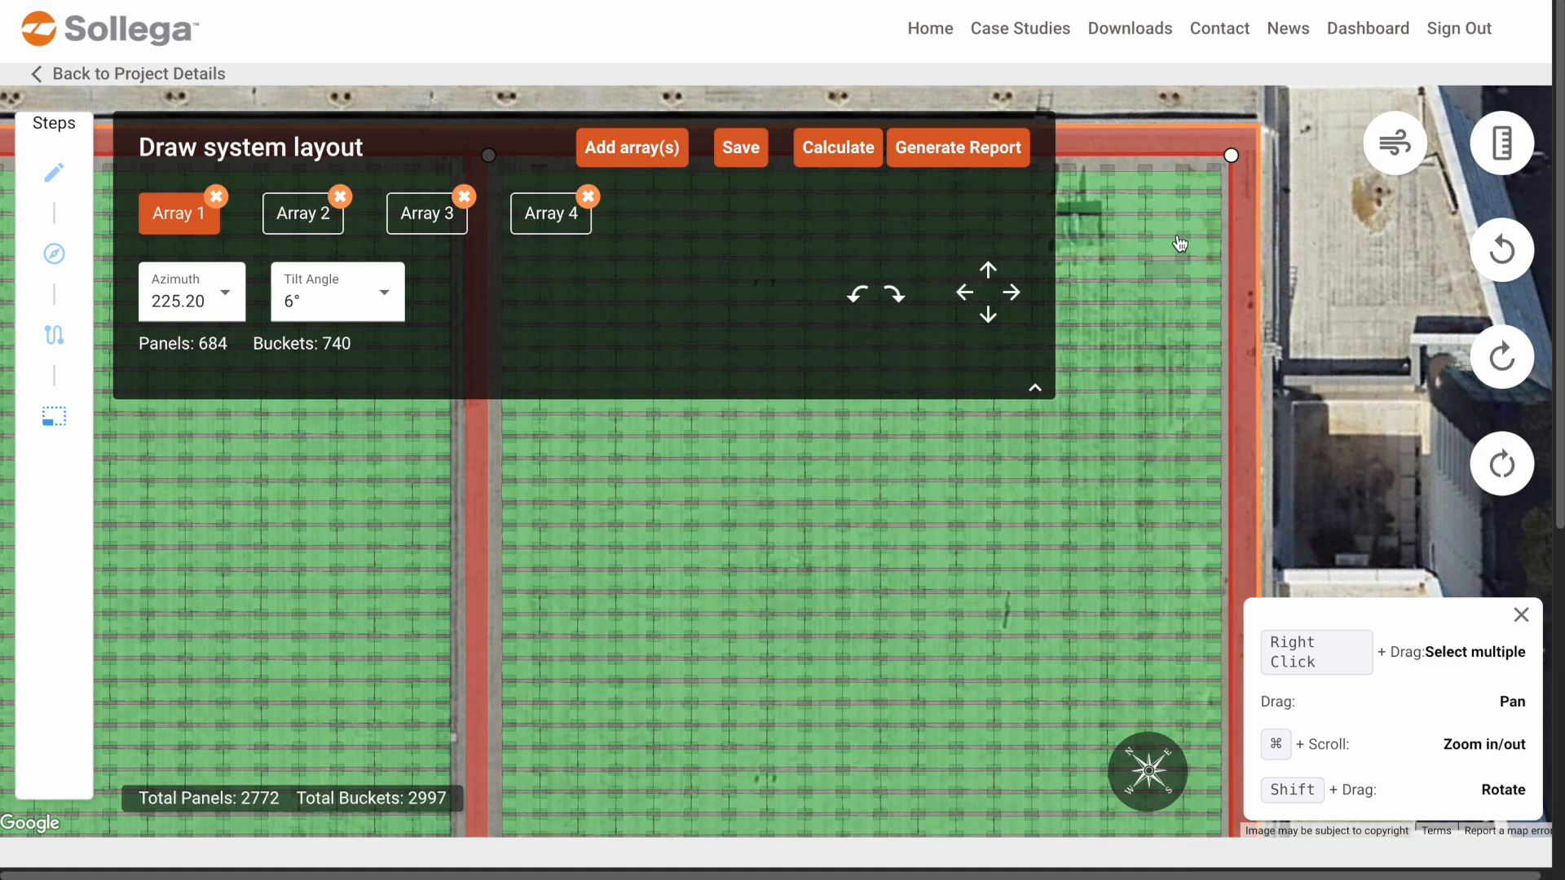
# Remove the ten panels covering the rooftop obstruction near array 1's upper outer corner
pyautogui.moveTo(1272, 418); pyautogui.dragTo(1417, 564)
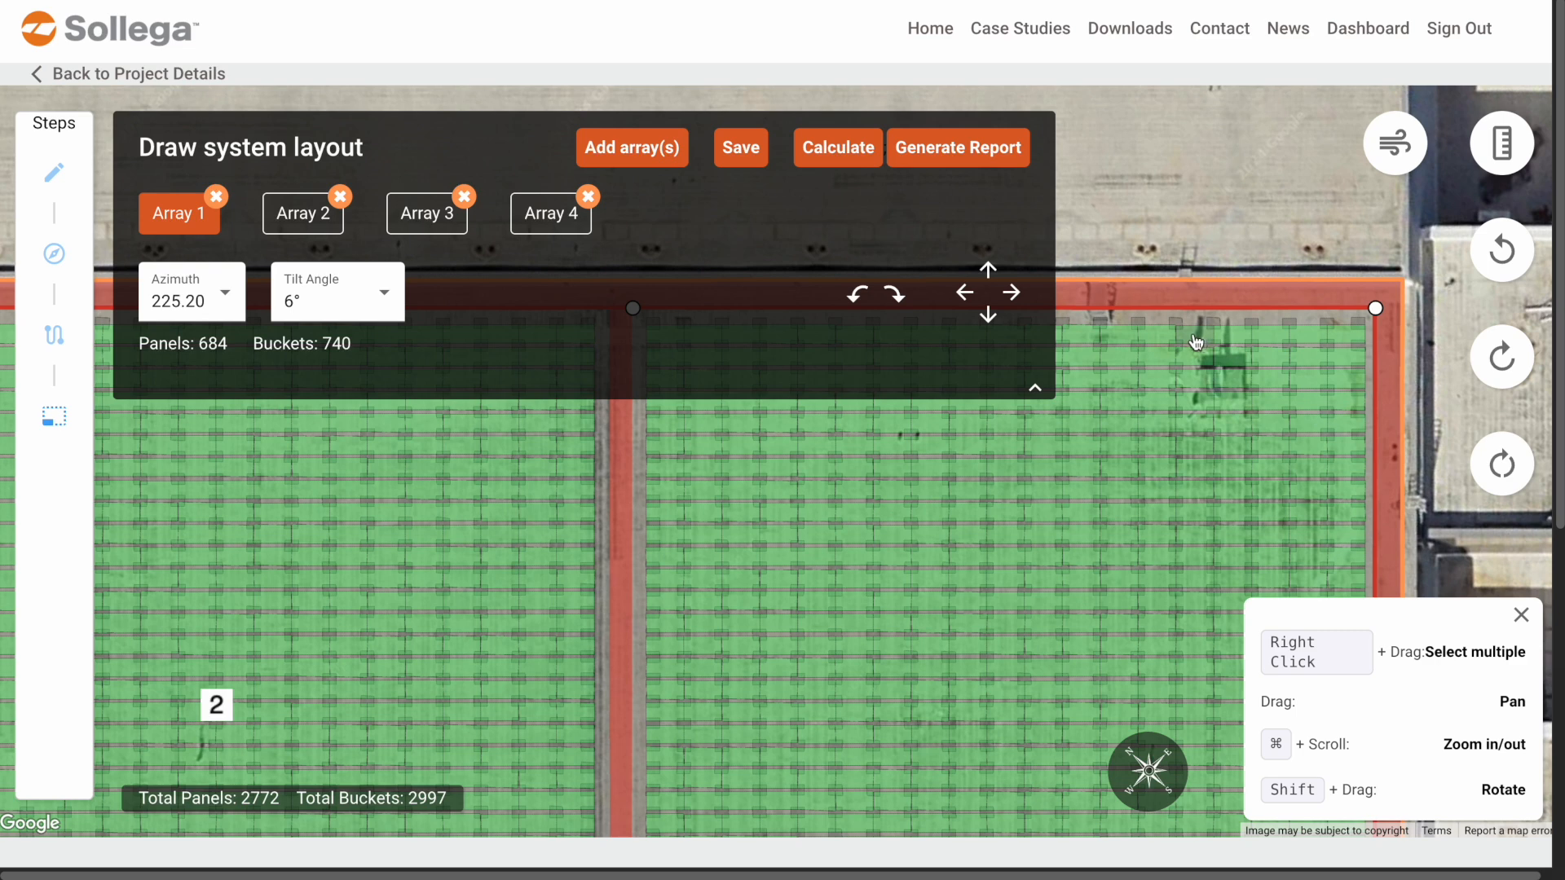
pyautogui.click(1196, 383)
pyautogui.click(1197, 402)
pyautogui.click(1242, 427)
pyautogui.click(1242, 406)
pyautogui.click(1241, 385)
pyautogui.click(1242, 364)
pyautogui.click(1223, 336)
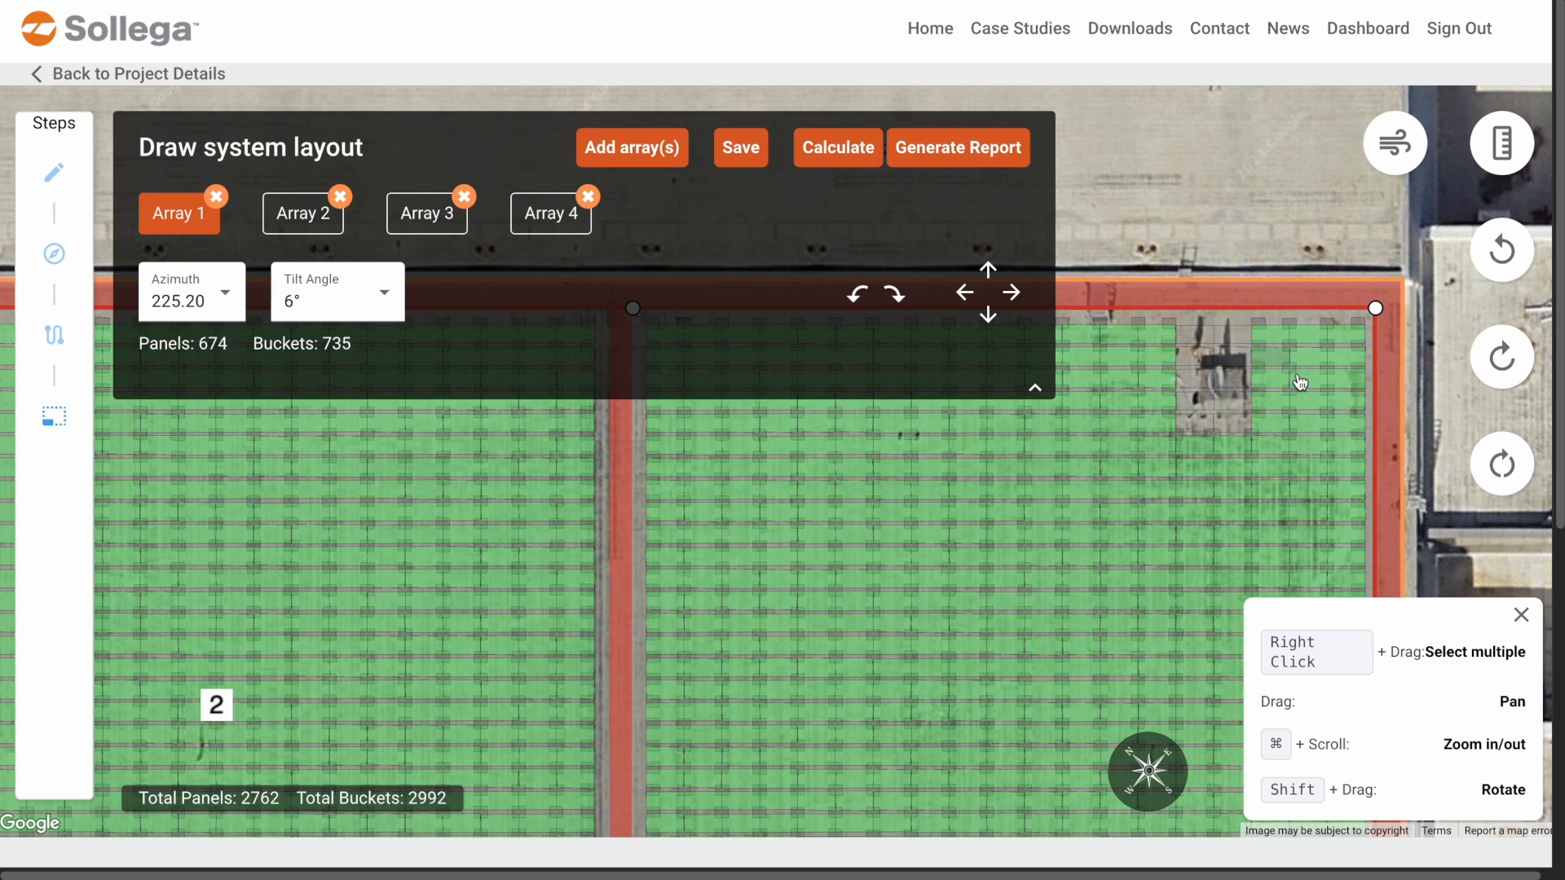
# Remove two panels over the small obstruction on array 1's upper edge and the five-panel column beside the cleared opening
pyautogui.click(1089, 331)
pyautogui.click(1119, 336)
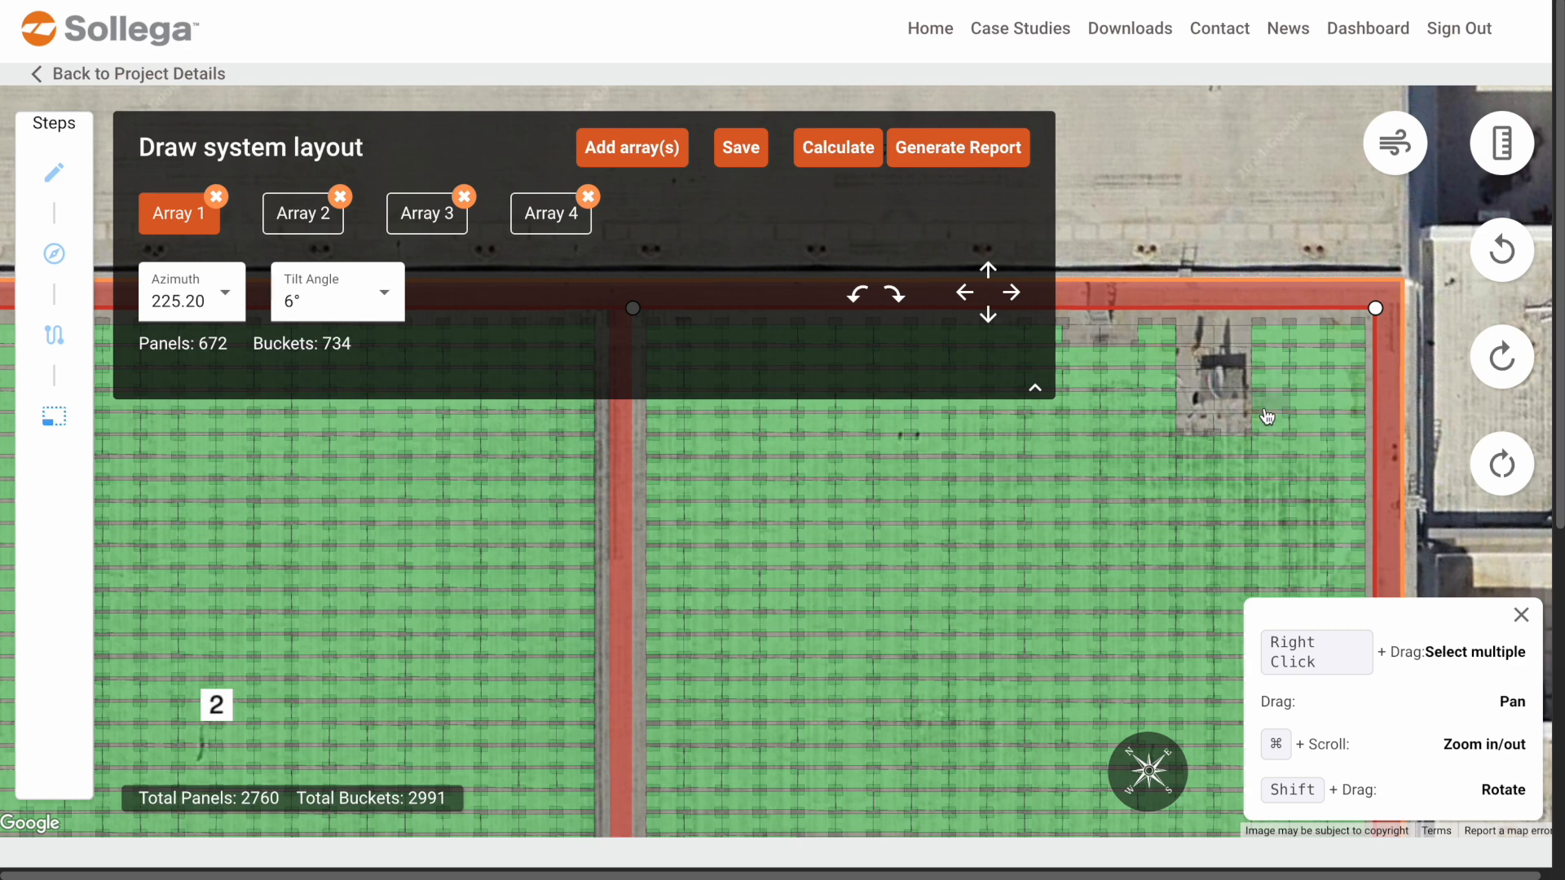
pyautogui.moveTo(1237, 332); pyautogui.dragTo(1278, 443, button='right')
pyautogui.moveTo(1261, 398); pyautogui.dragTo(1281, 291)
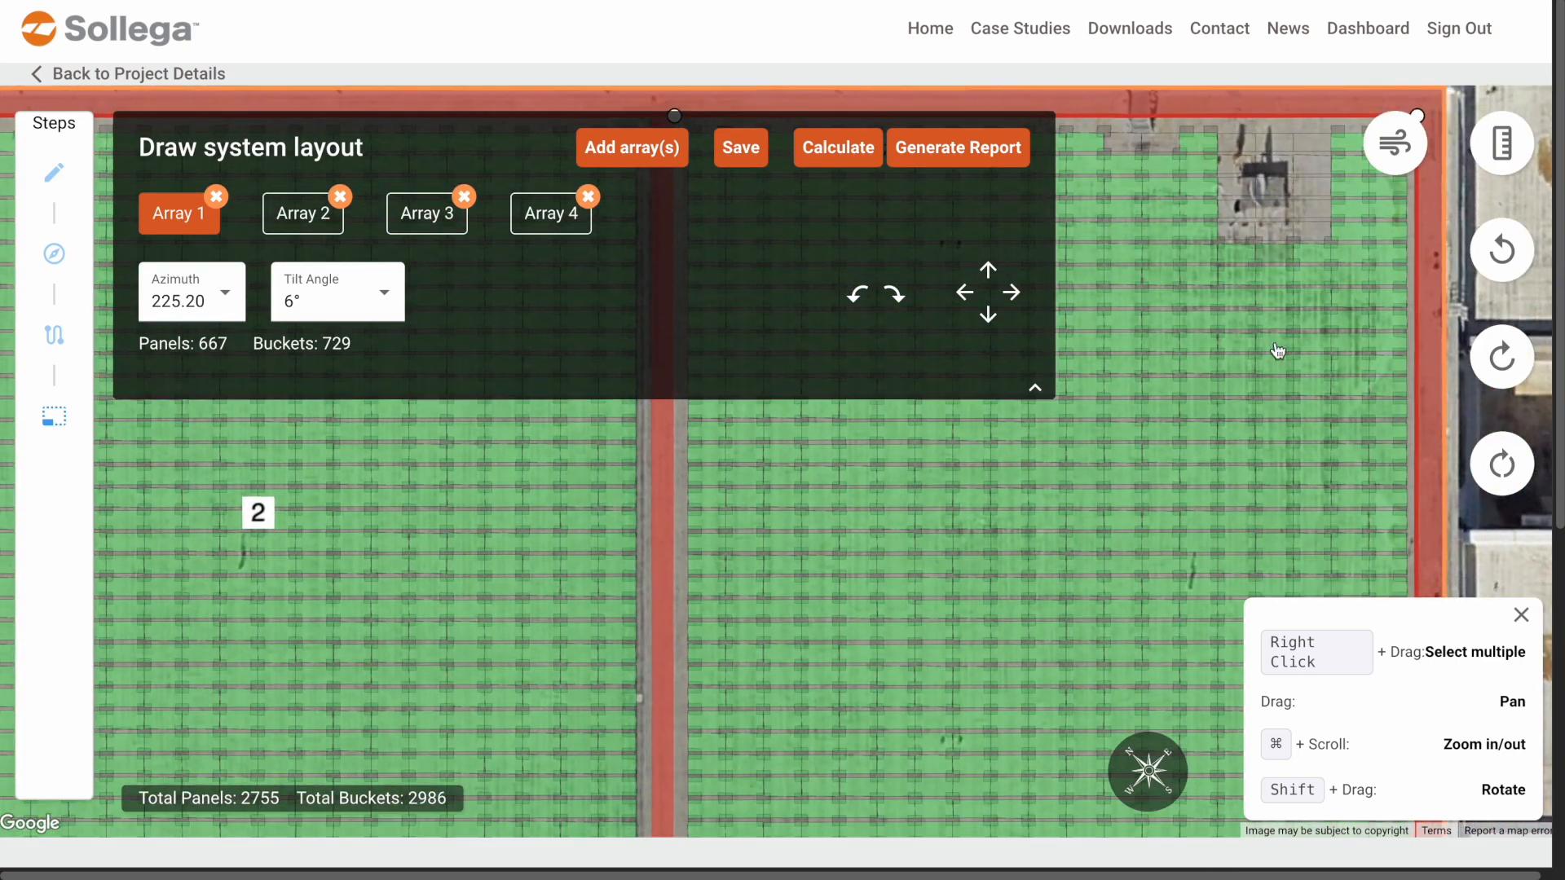
pyautogui.moveTo(1419, 529); pyautogui.dragTo(1298, 316)
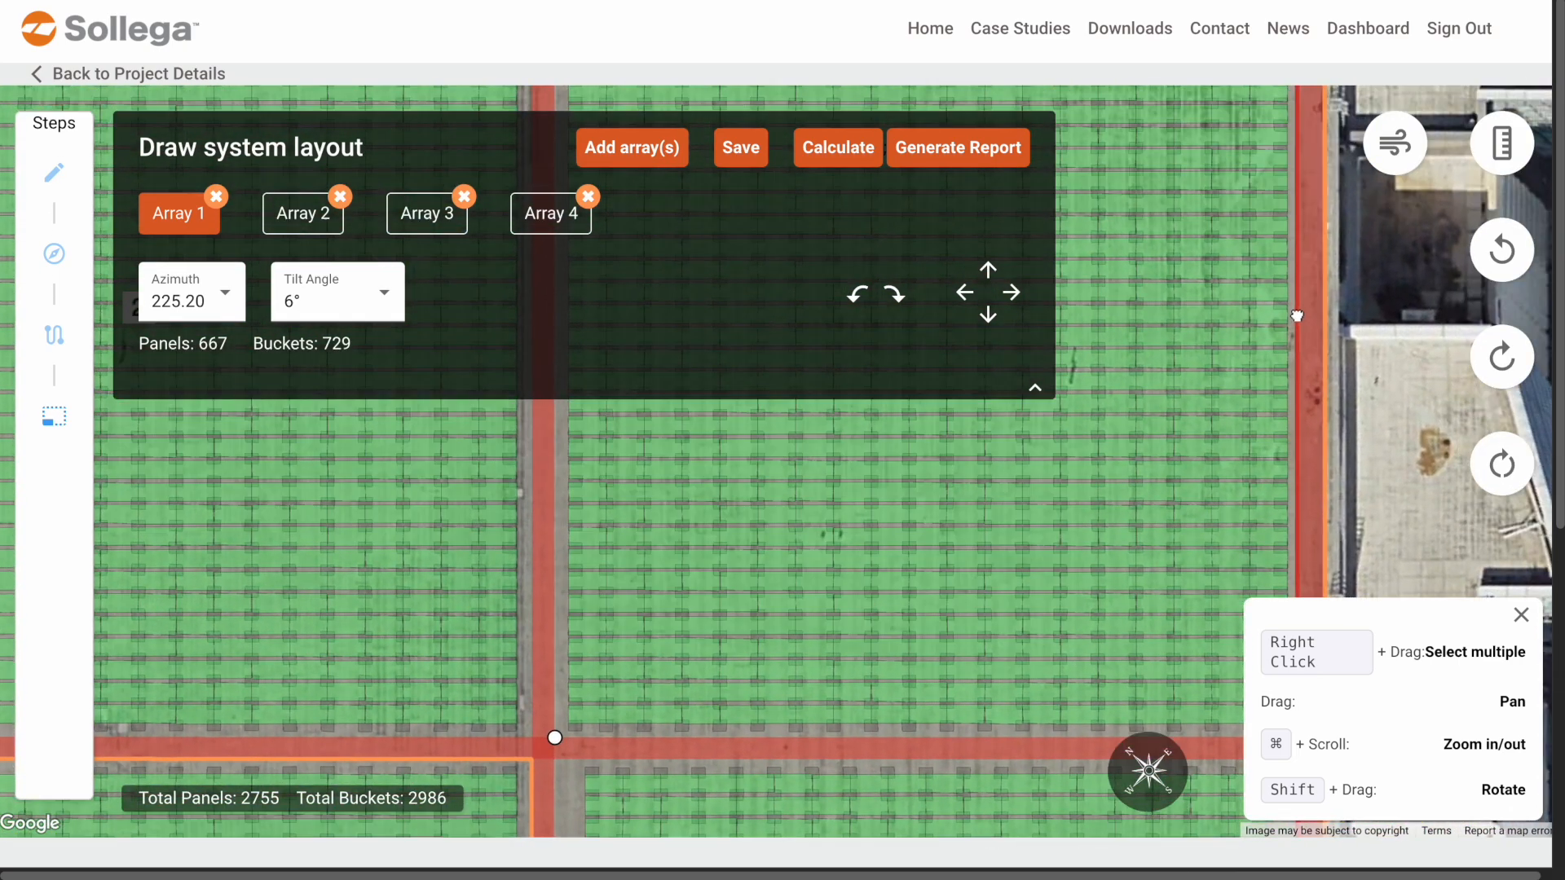
# Check array 2 for obstructions, and remove six panels covering the obstruction at array 3's lower outer corner
pyautogui.click(320, 222)
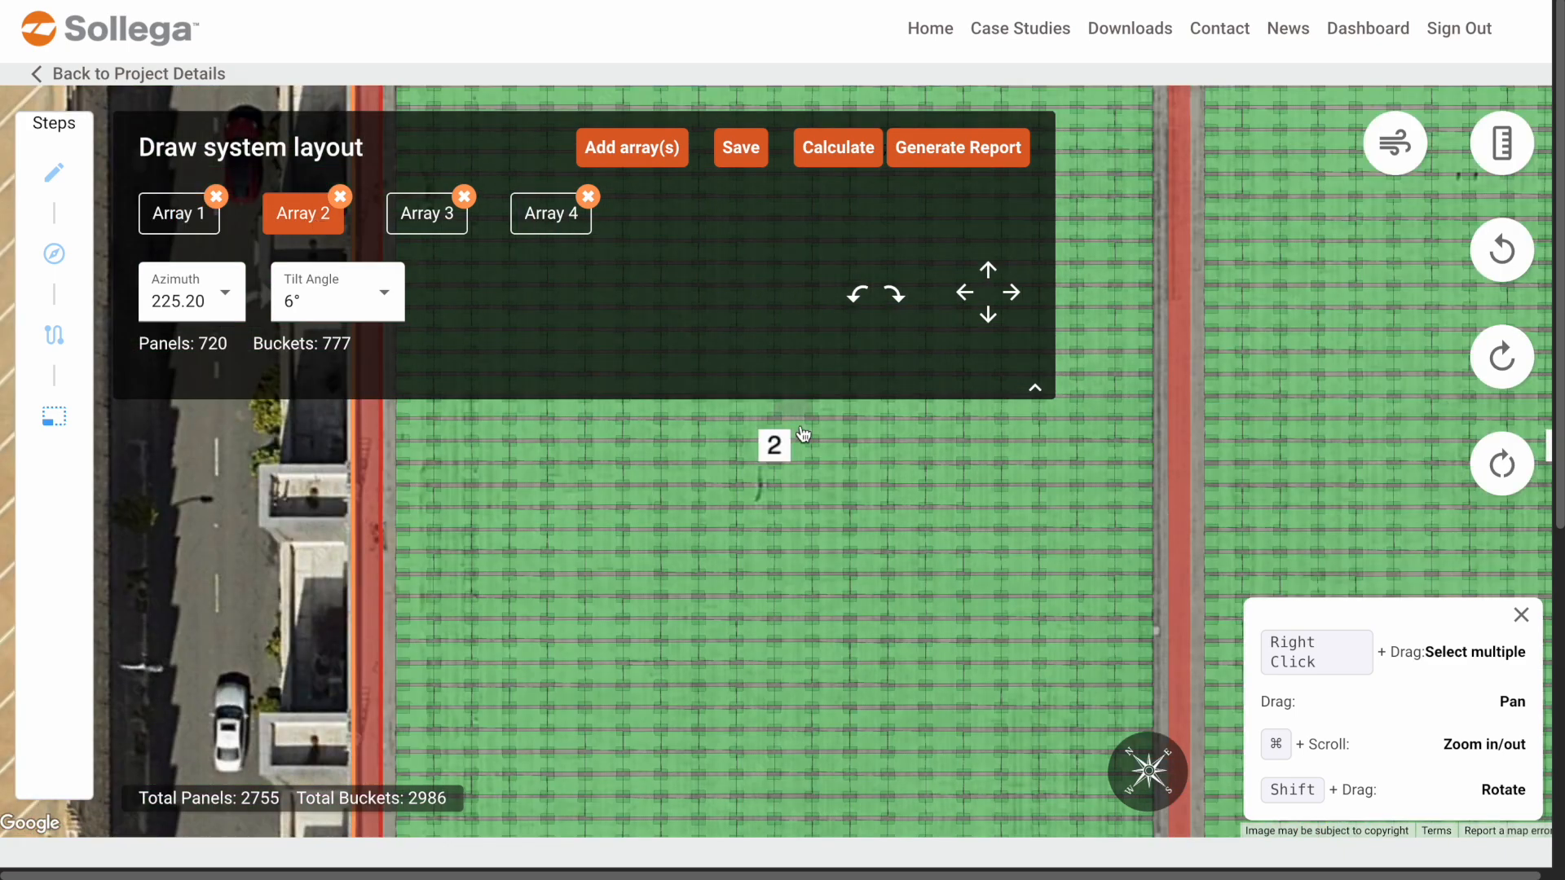
pyautogui.moveTo(1186, 340); pyautogui.dragTo(1154, 429)
pyautogui.keyDown('super'); pyautogui.scroll(-3, 1214, 514); pyautogui.keyUp('super')
pyautogui.click(428, 212)
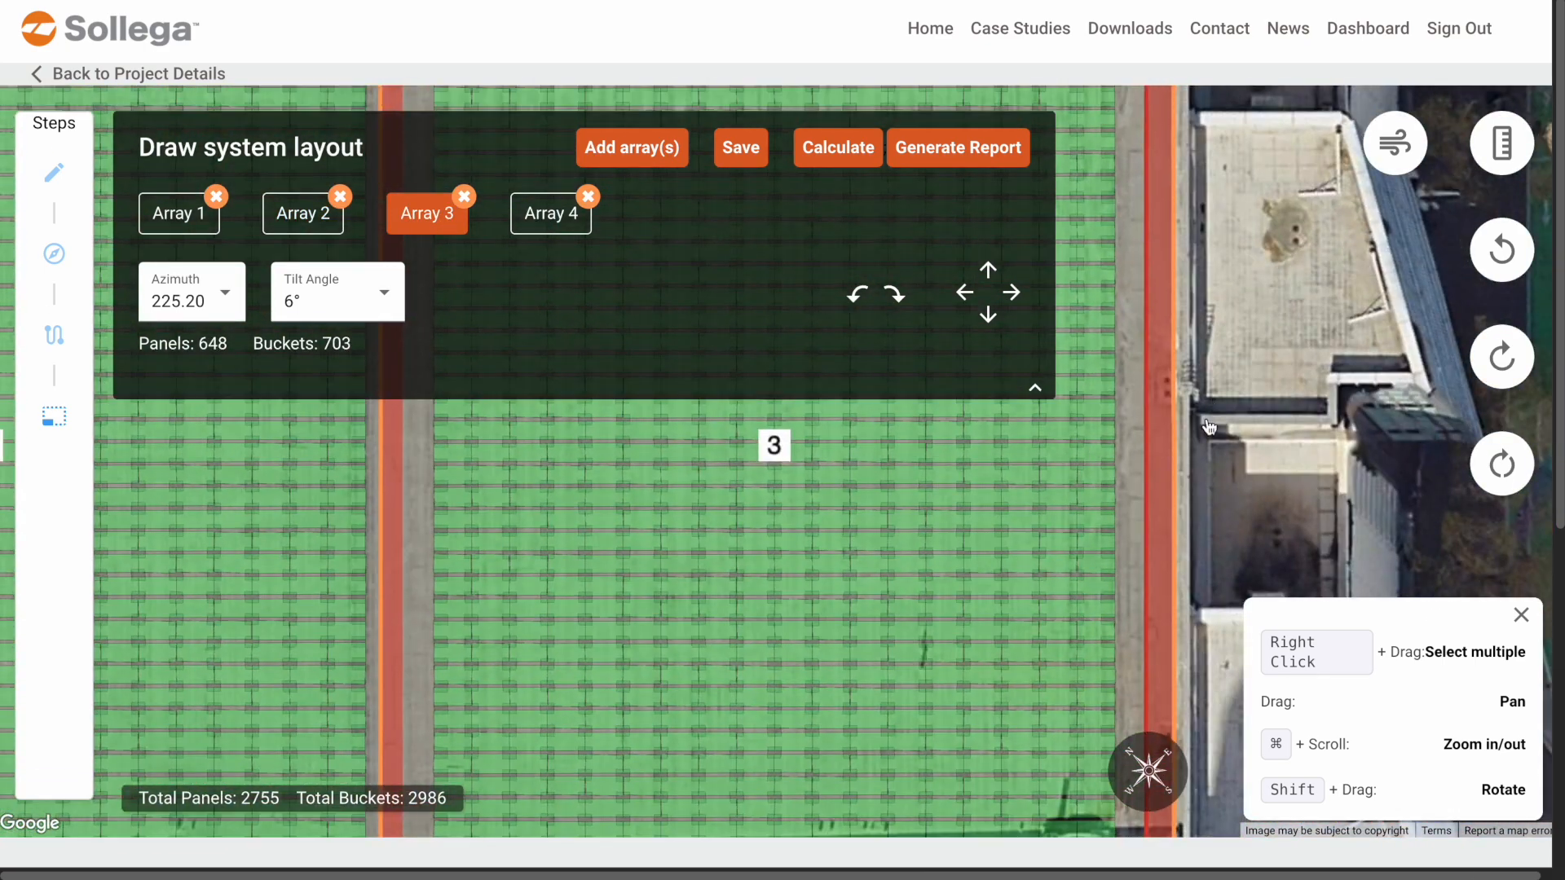
pyautogui.moveTo(1210, 427); pyautogui.dragTo(1211, 309)
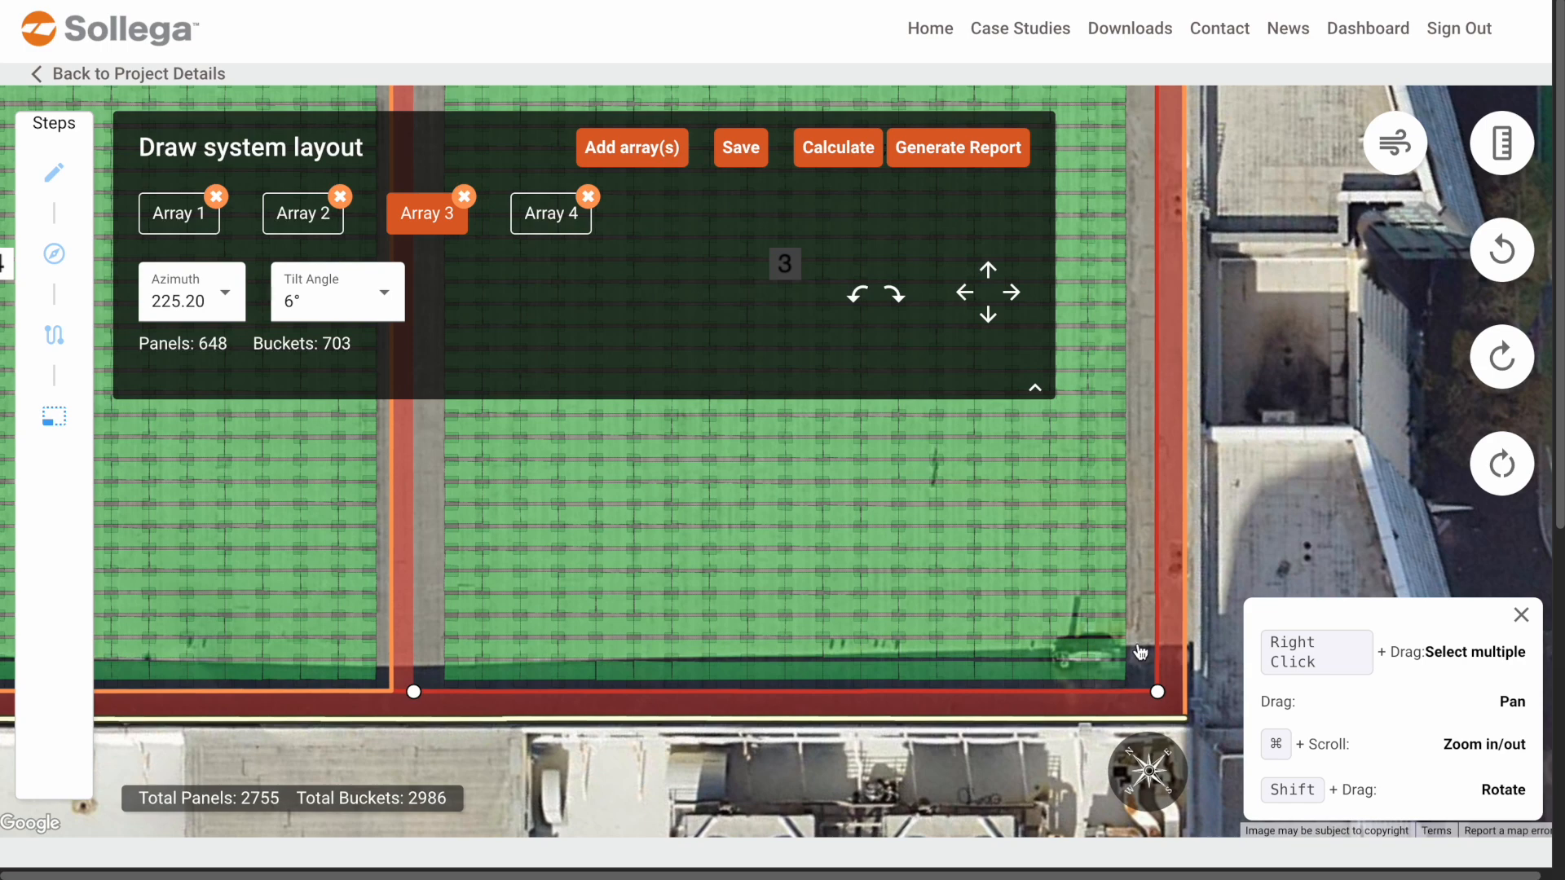
pyautogui.moveTo(1042, 645); pyautogui.dragTo(1047, 688, button='right')
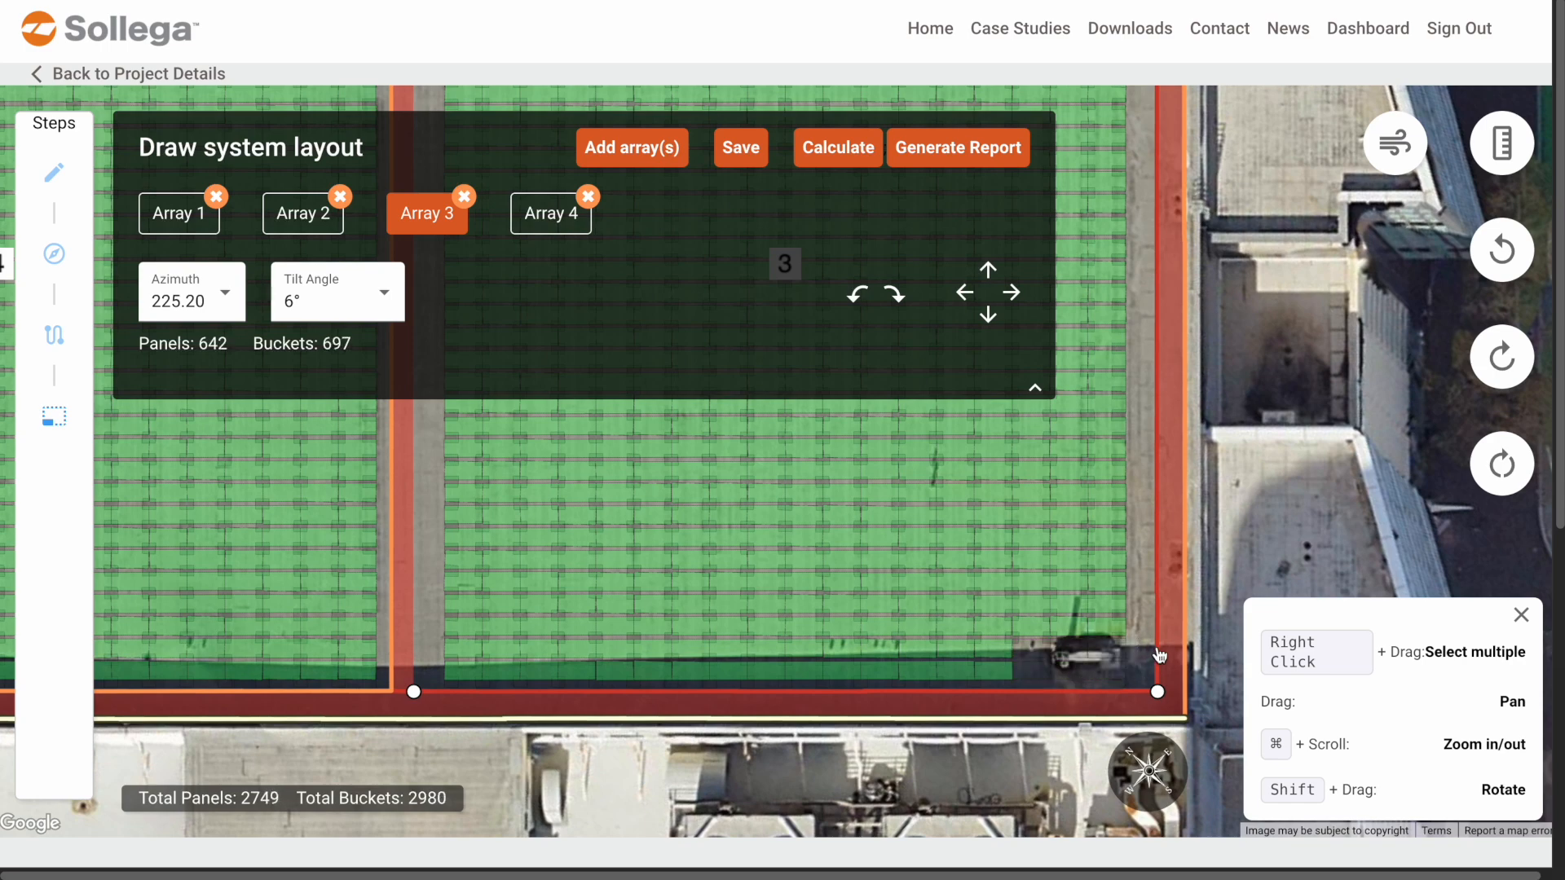
# Shift array 3 two feet west to use the free space between the pathways
pyautogui.moveTo(1206, 401); pyautogui.dragTo(1247, 639)
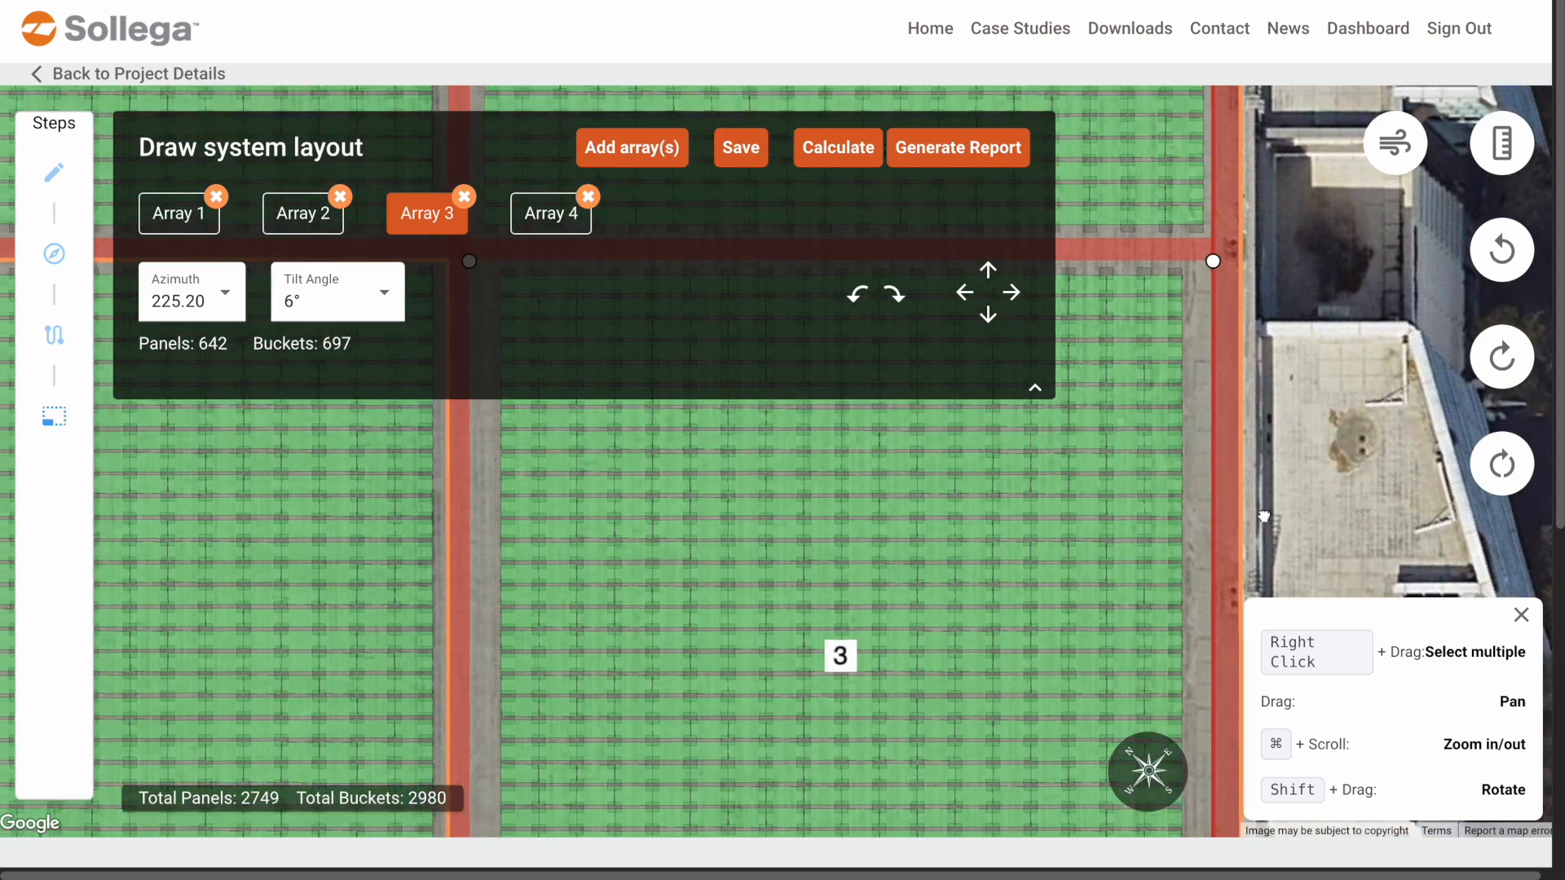
pyautogui.moveTo(1263, 516); pyautogui.dragTo(1249, 246)
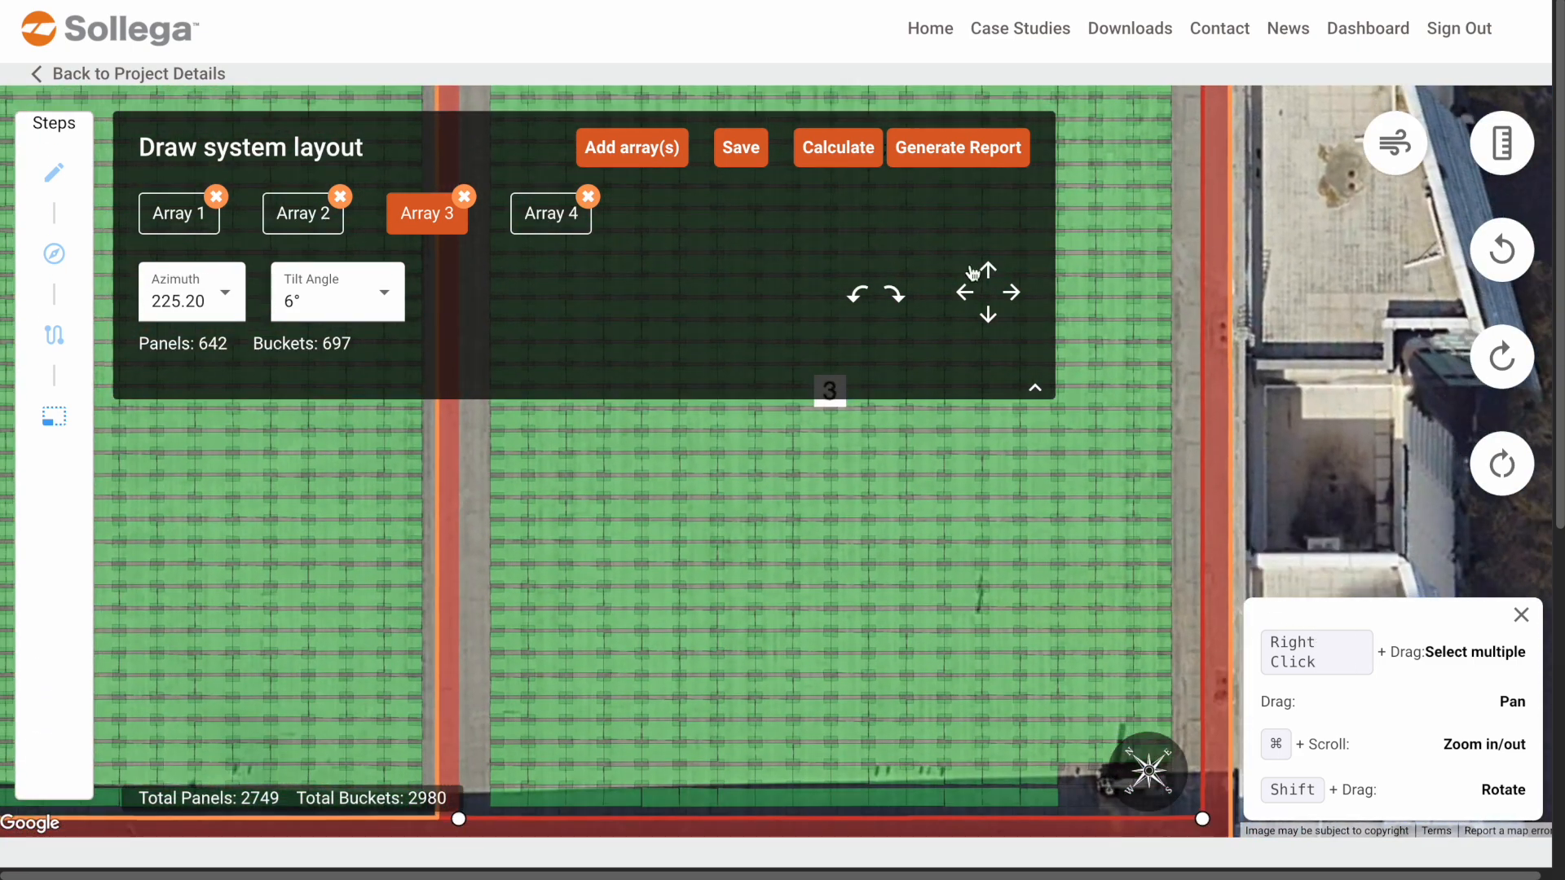
pyautogui.click(963, 300)
pyautogui.click(964, 300)
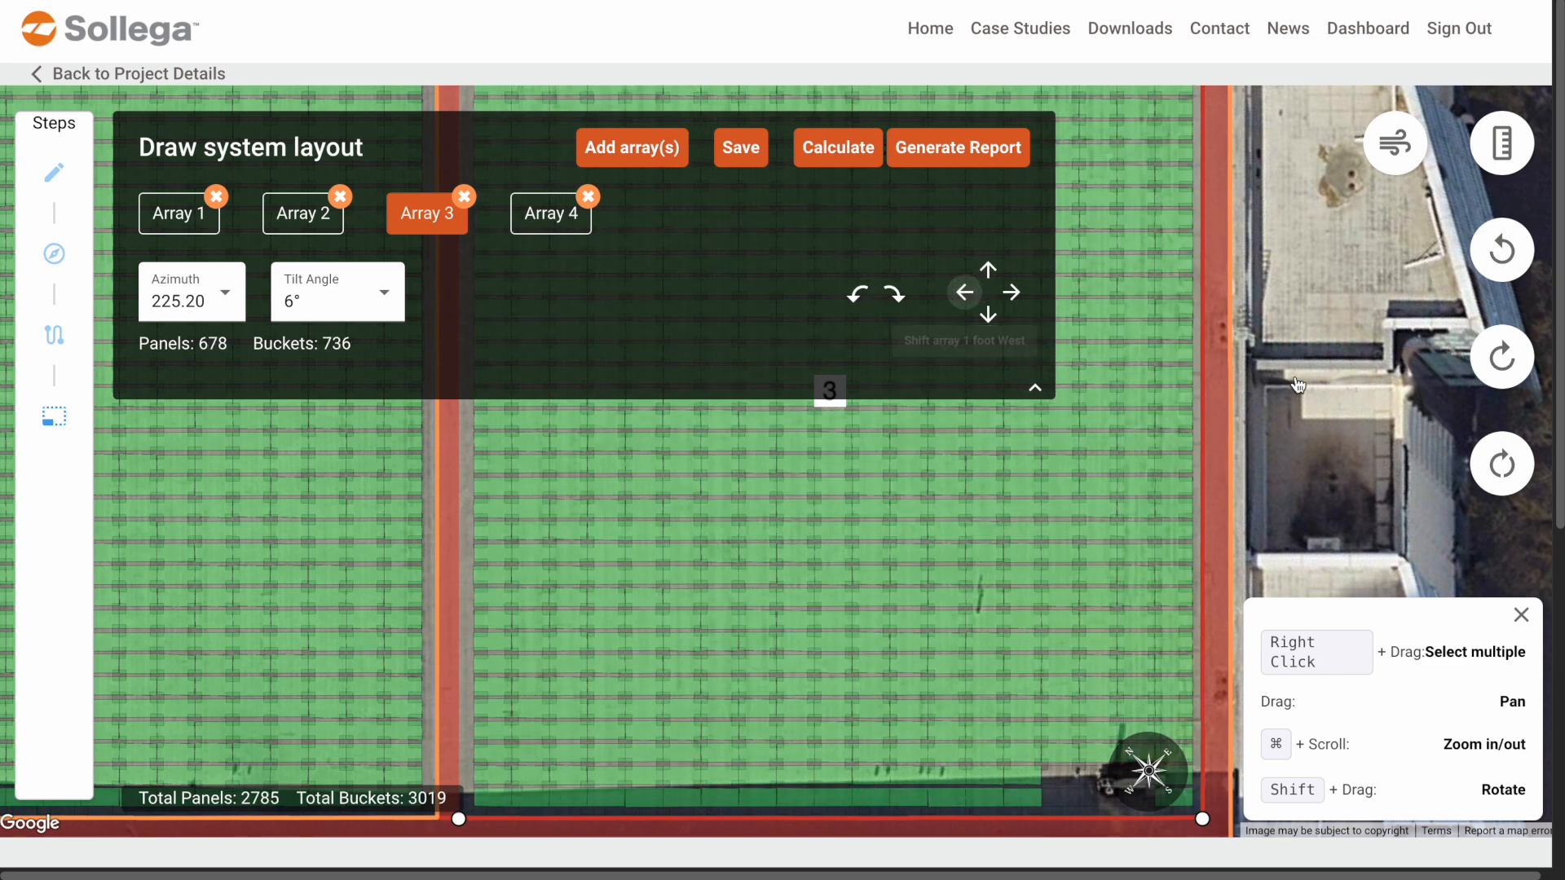
# Remove the five remaining panels around the obstruction at array 3's lower outer corner
pyautogui.moveTo(1329, 448); pyautogui.dragTo(1253, 308)
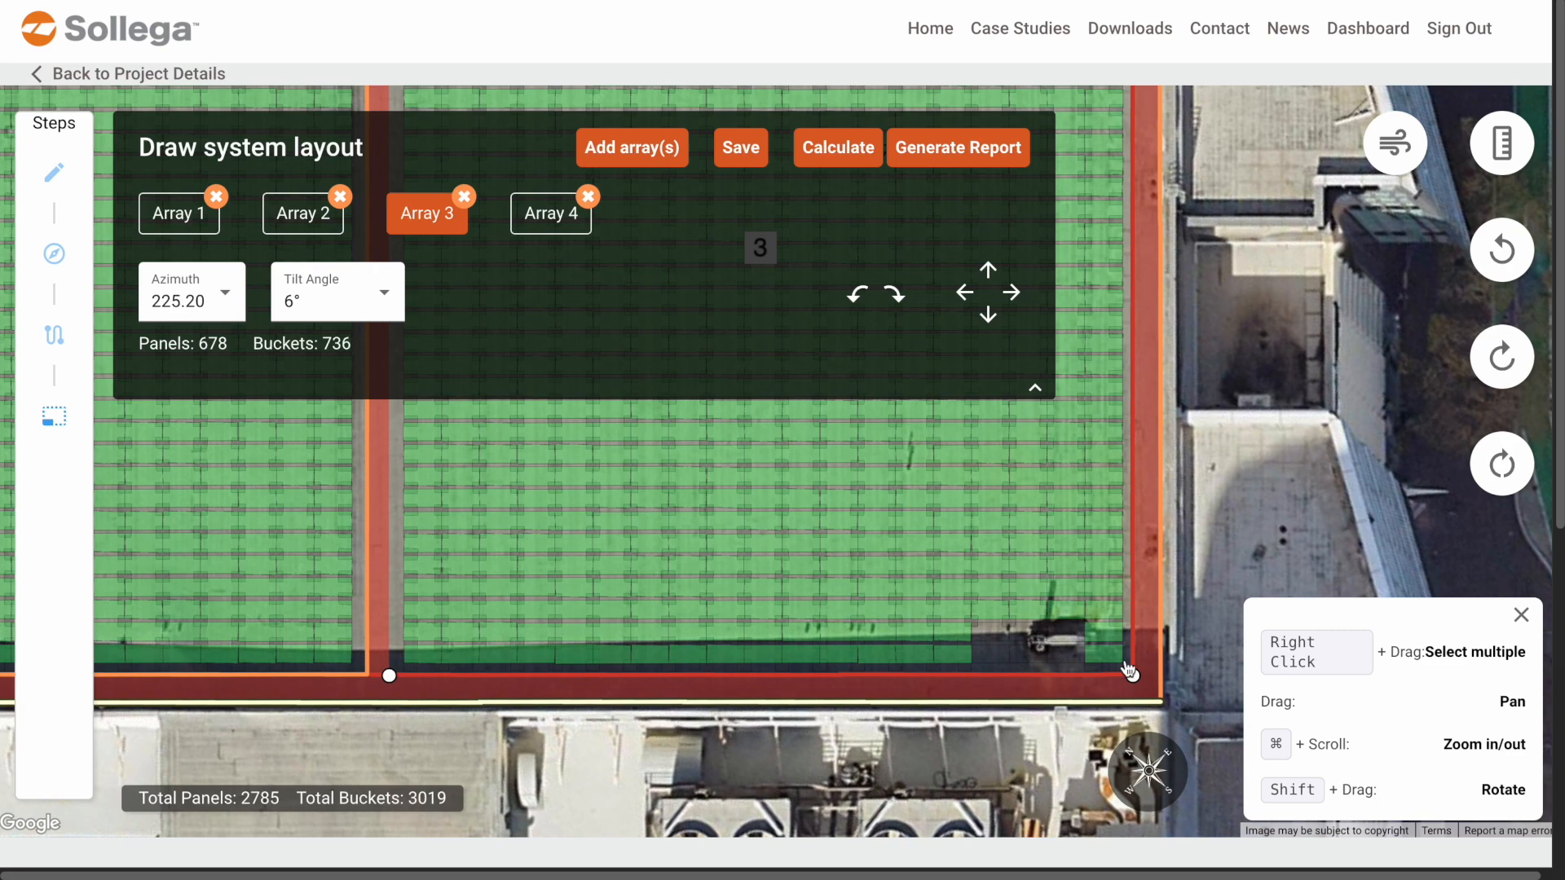
pyautogui.moveTo(1218, 558); pyautogui.dragTo(1315, 526)
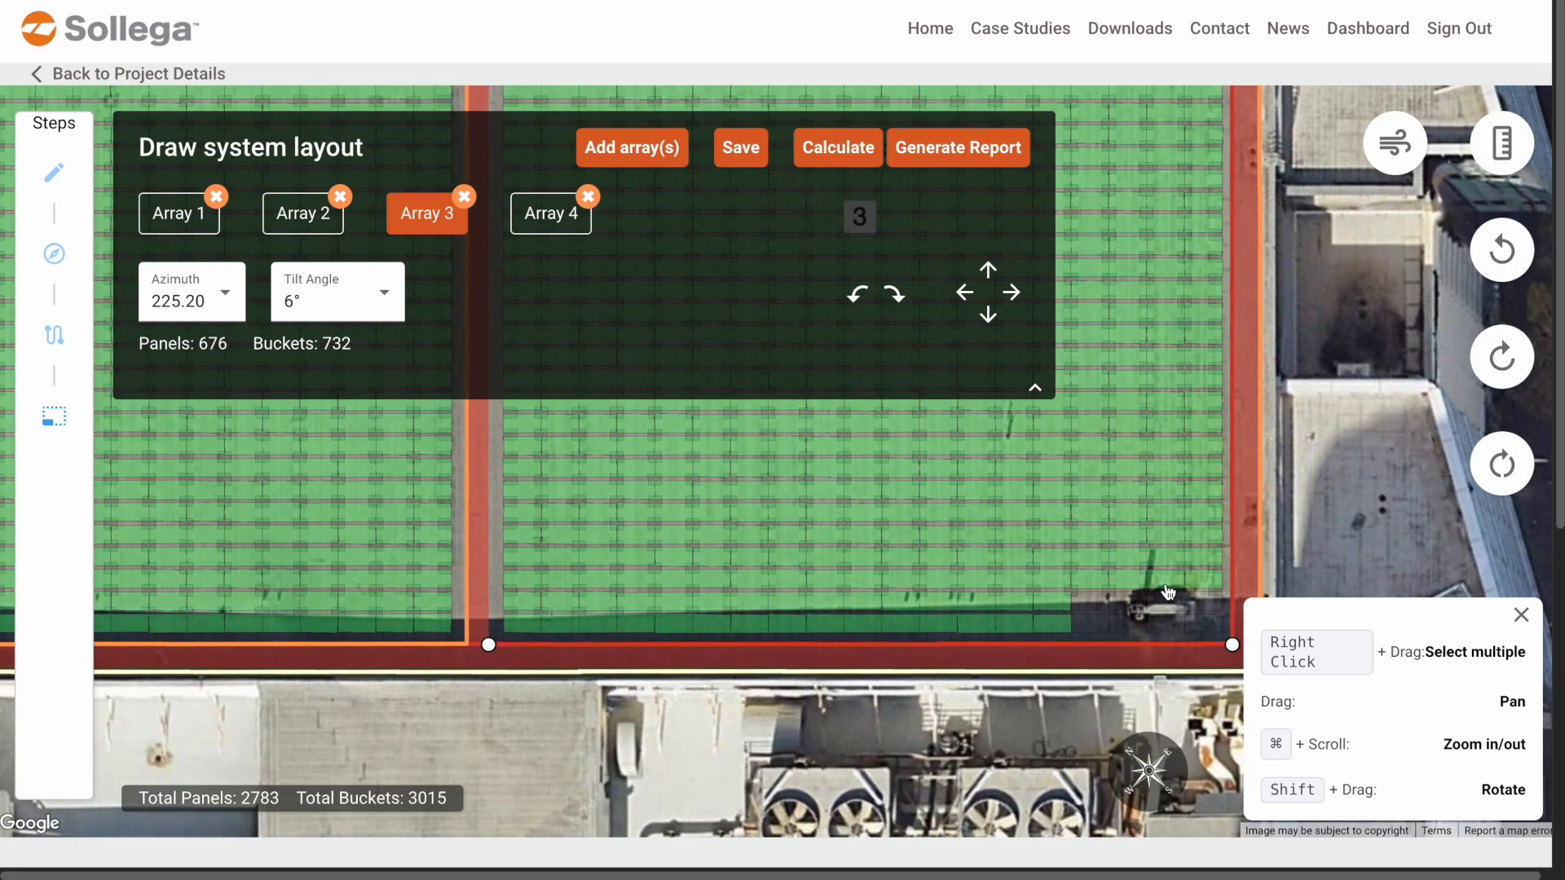
pyautogui.click(1200, 598)
pyautogui.click(1206, 586)
pyautogui.click(1194, 608)
pyautogui.click(1138, 580)
# Remove four panels on and around the small obstruction near array 4's lower street-side corner
pyautogui.moveTo(1304, 498); pyautogui.dragTo(1538, 479)
pyautogui.moveTo(777, 561); pyautogui.dragTo(844, 617)
pyautogui.click(558, 231)
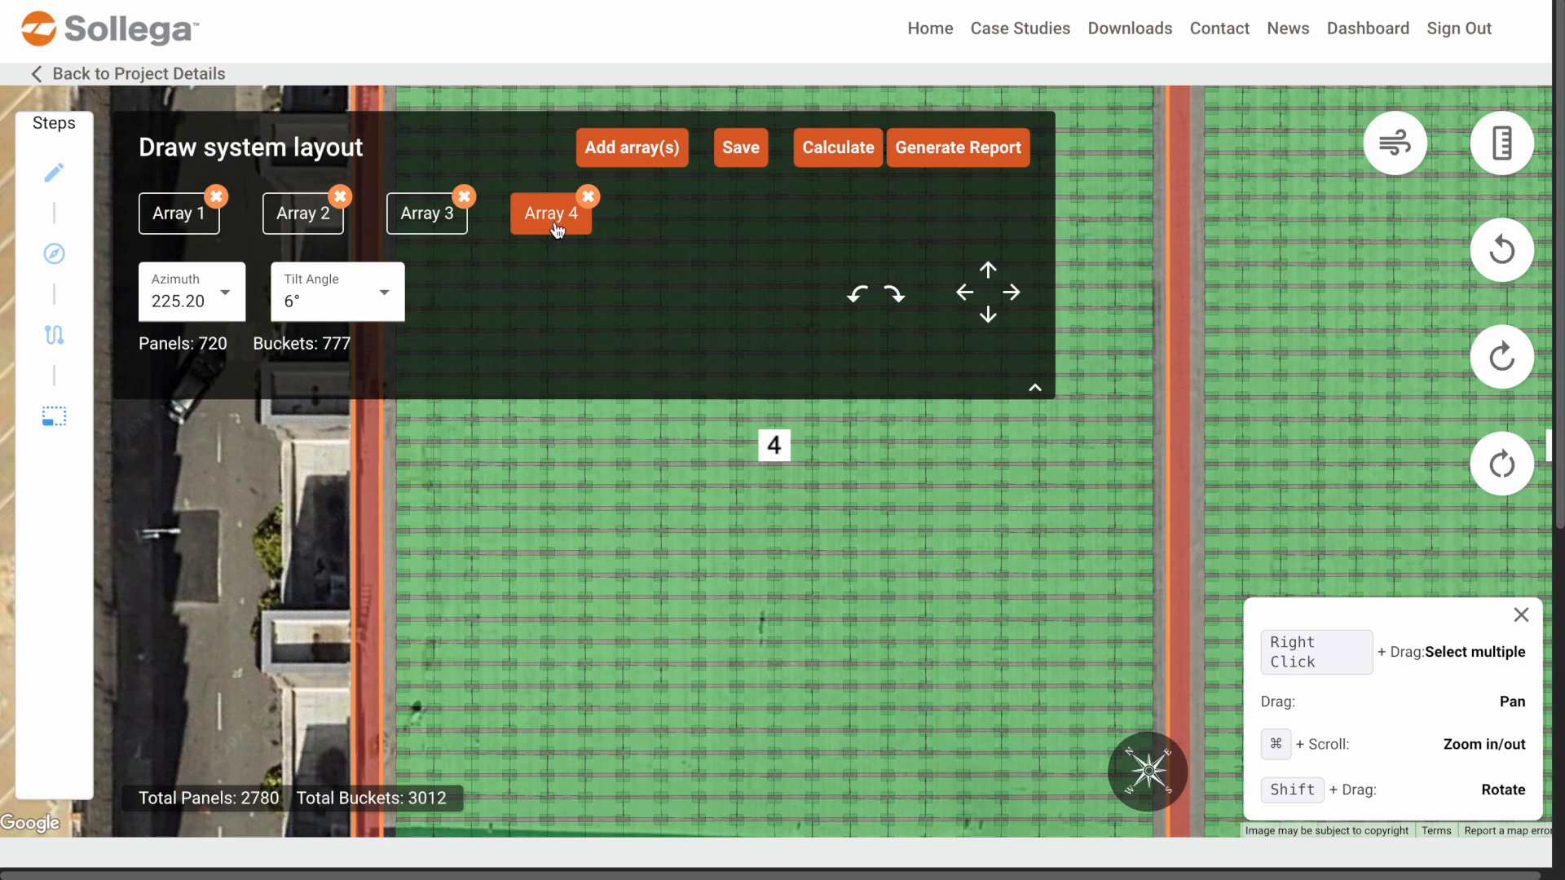
pyautogui.moveTo(1174, 234); pyautogui.dragTo(1249, 432)
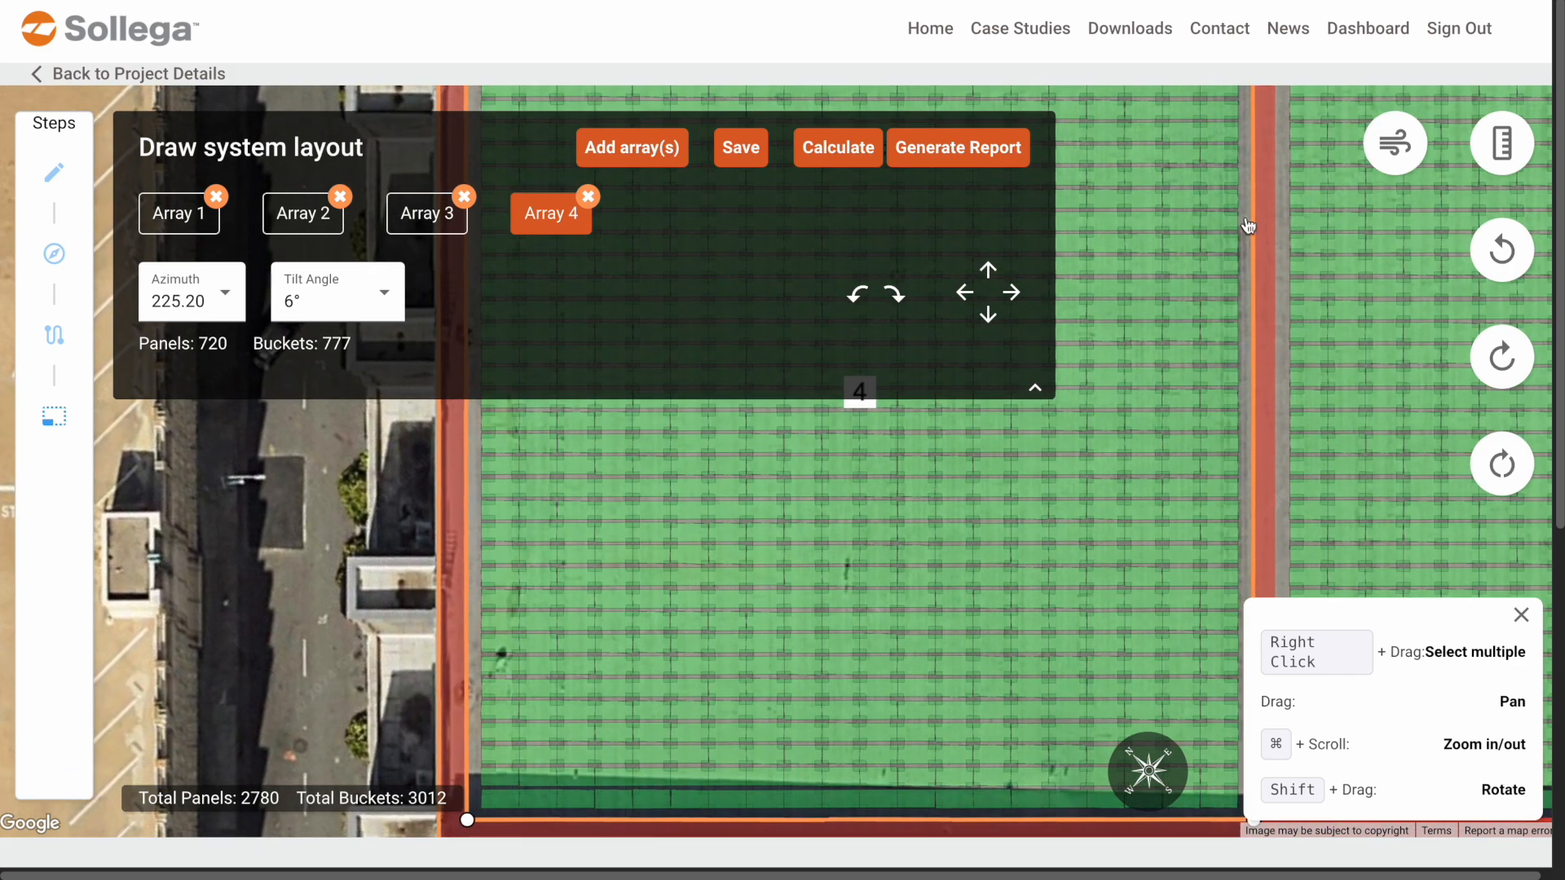
pyautogui.moveTo(1278, 506); pyautogui.dragTo(1268, 399)
pyautogui.click(489, 561)
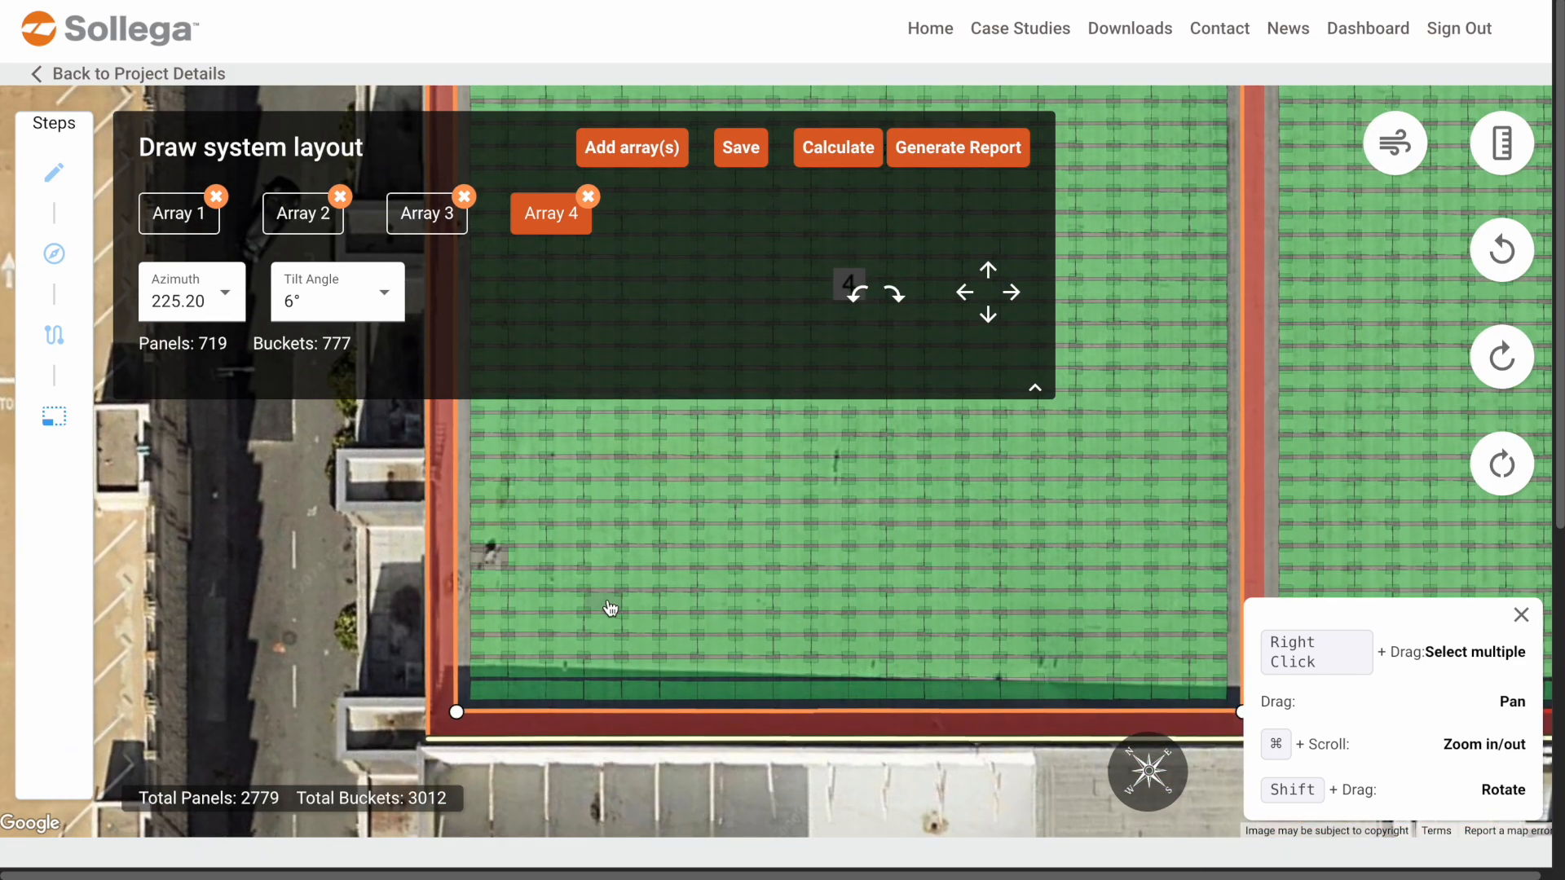
pyautogui.click(495, 545)
pyautogui.click(530, 562)
pyautogui.click(527, 550)
pyautogui.click(530, 544)
pyautogui.click(502, 582)
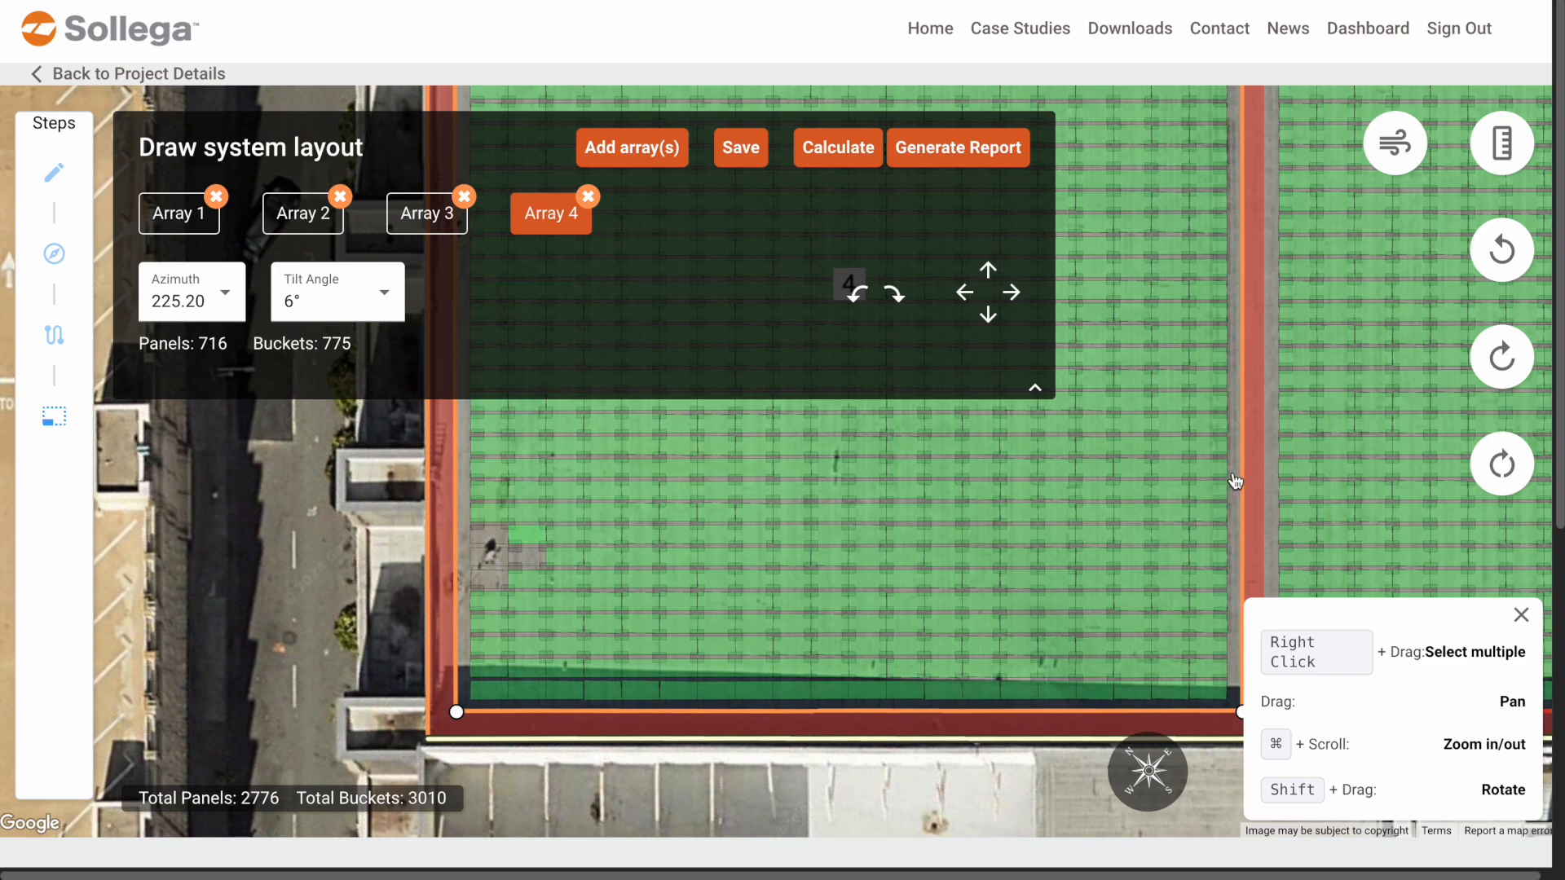
# Save the system layout and calculate the ballast for all four arrays
pyautogui.moveTo(1258, 440); pyautogui.dragTo(952, 596)
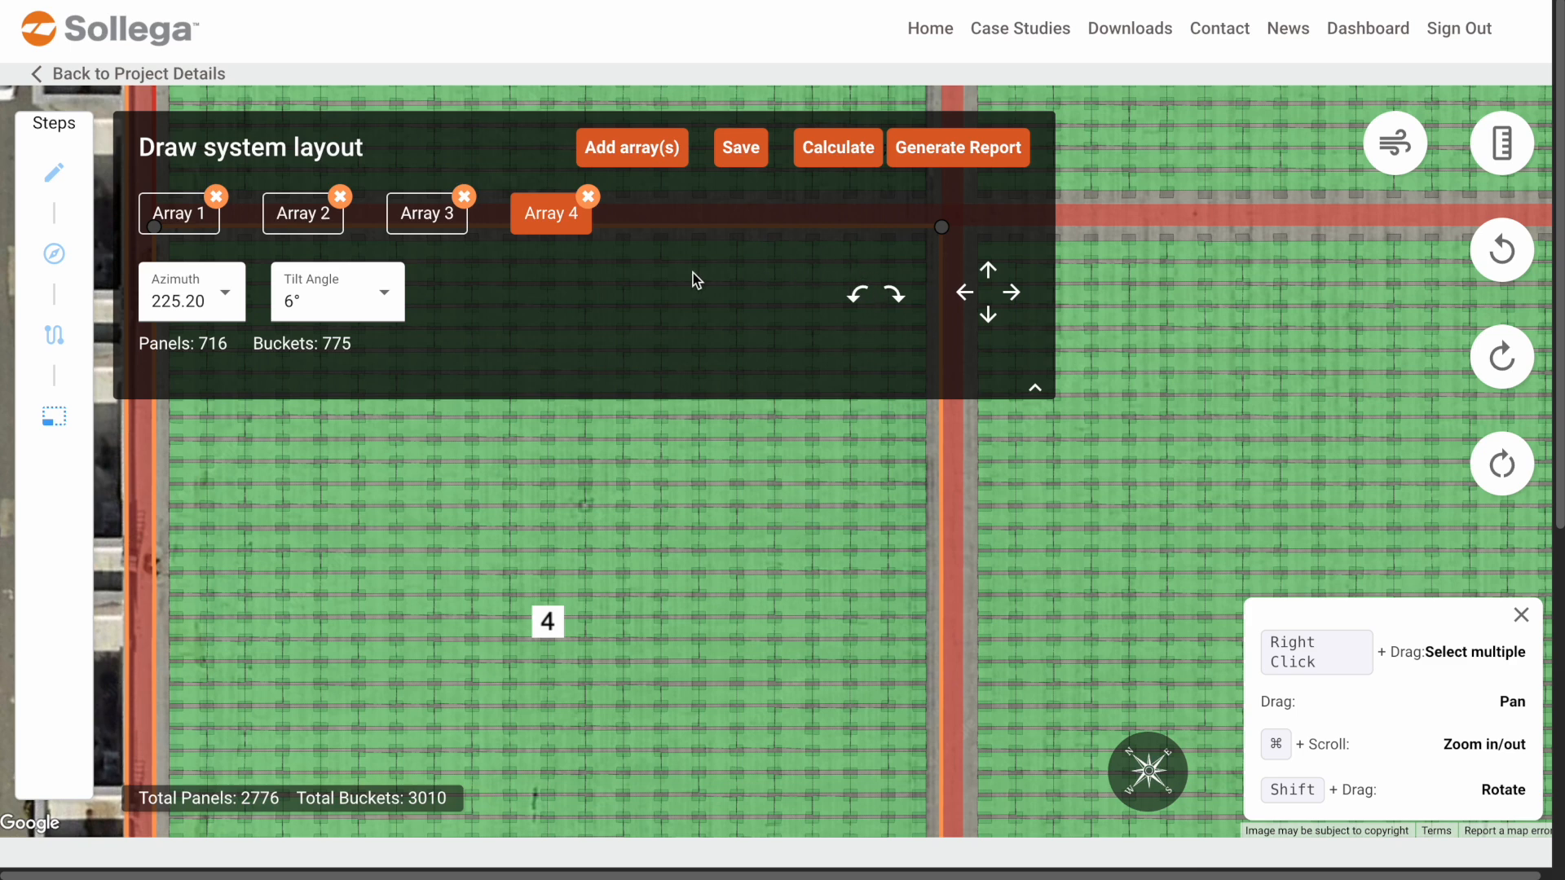
pyautogui.click(741, 150)
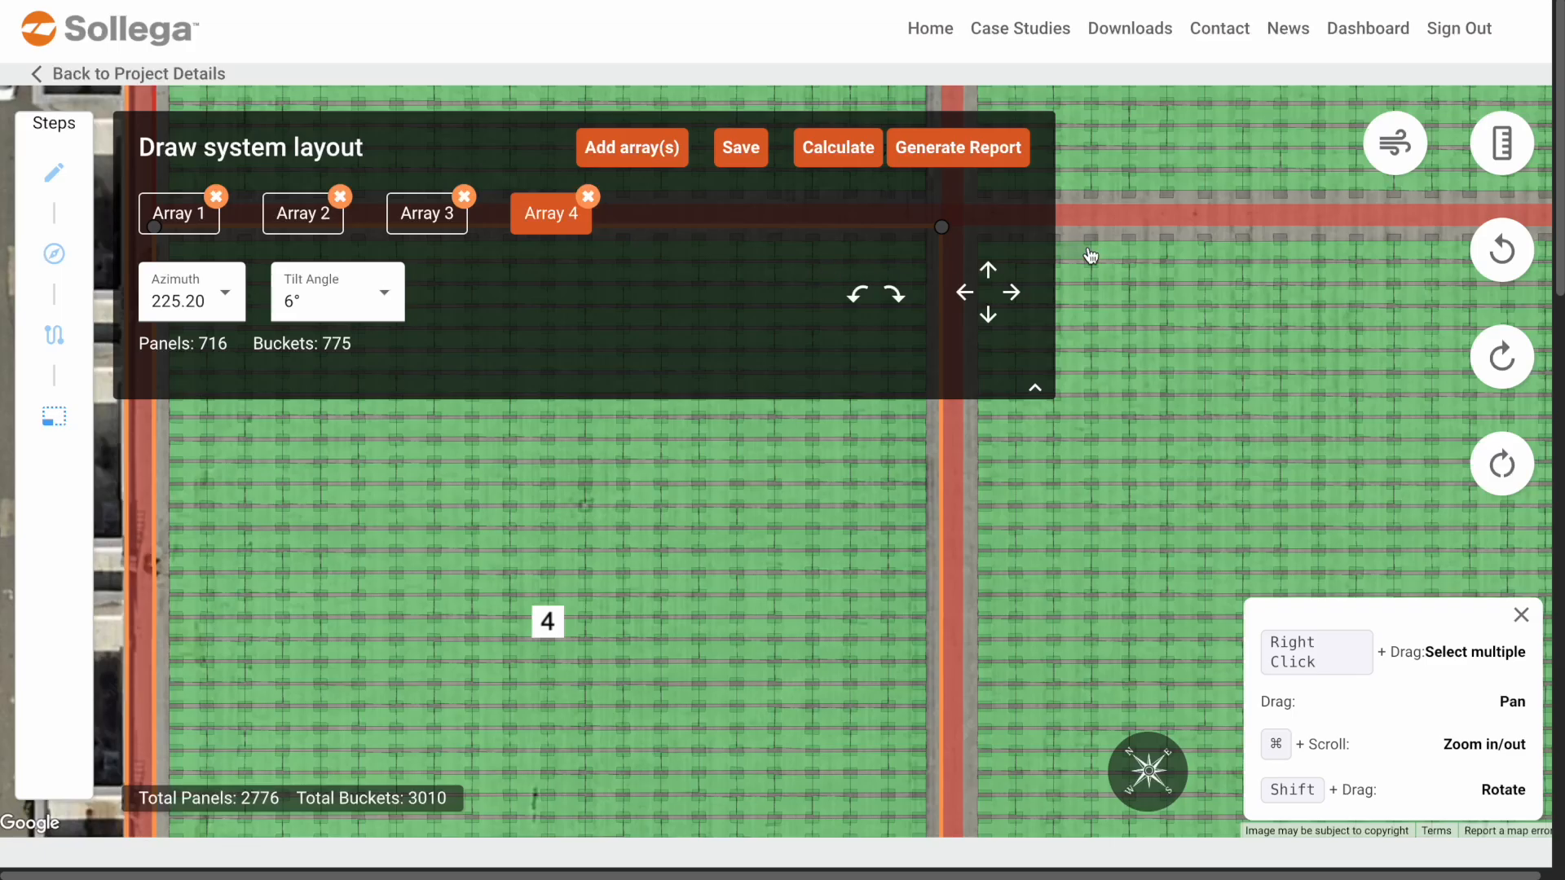
pyautogui.scroll(-5, 1111, 391)
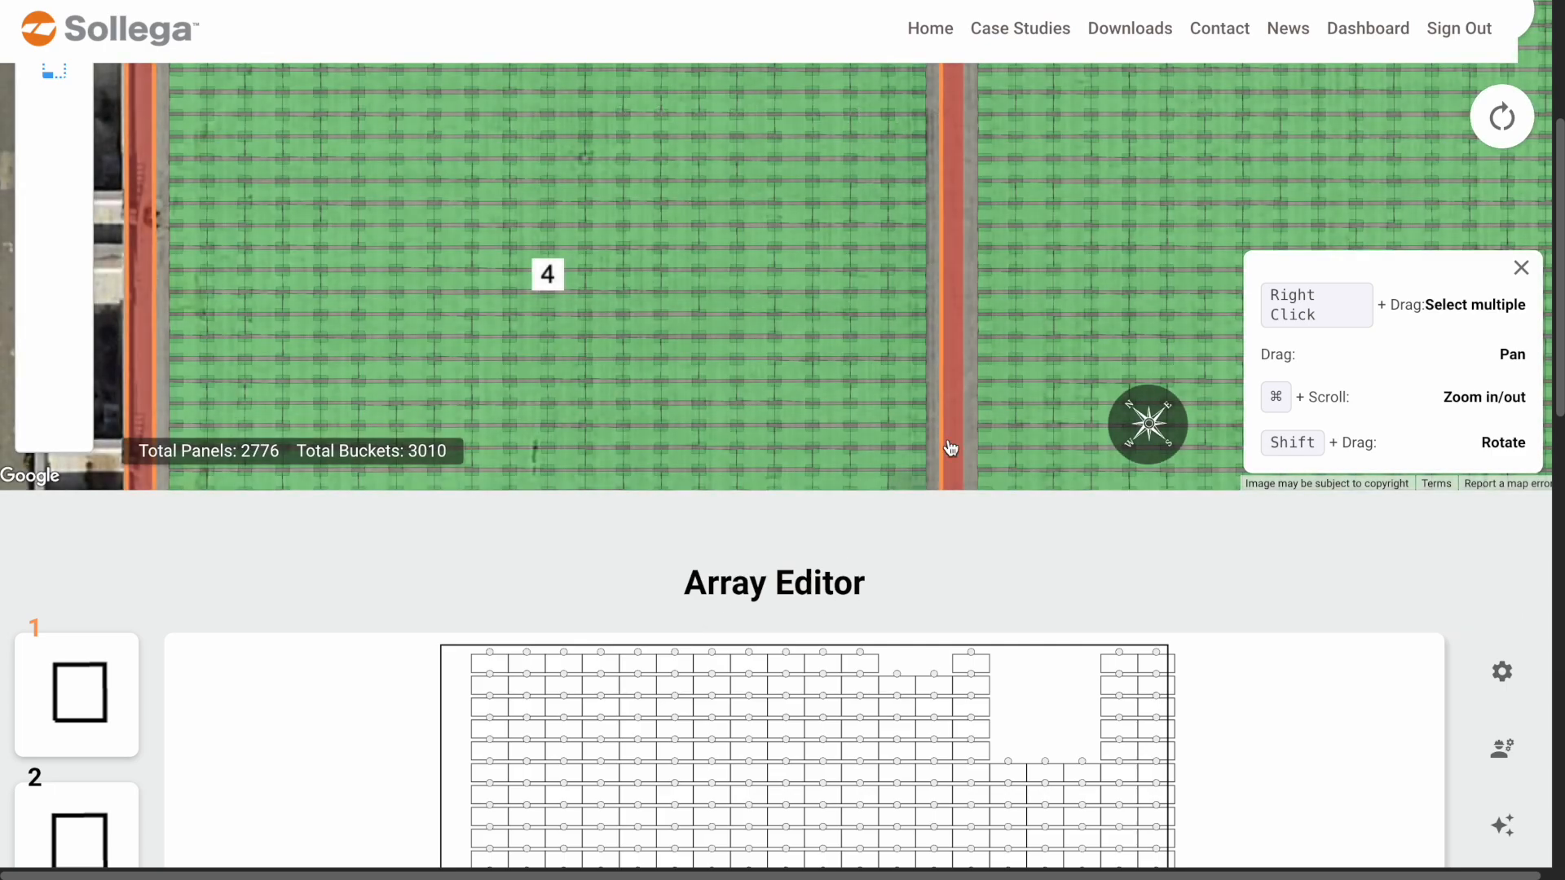
pyautogui.scroll(5, 946, 445)
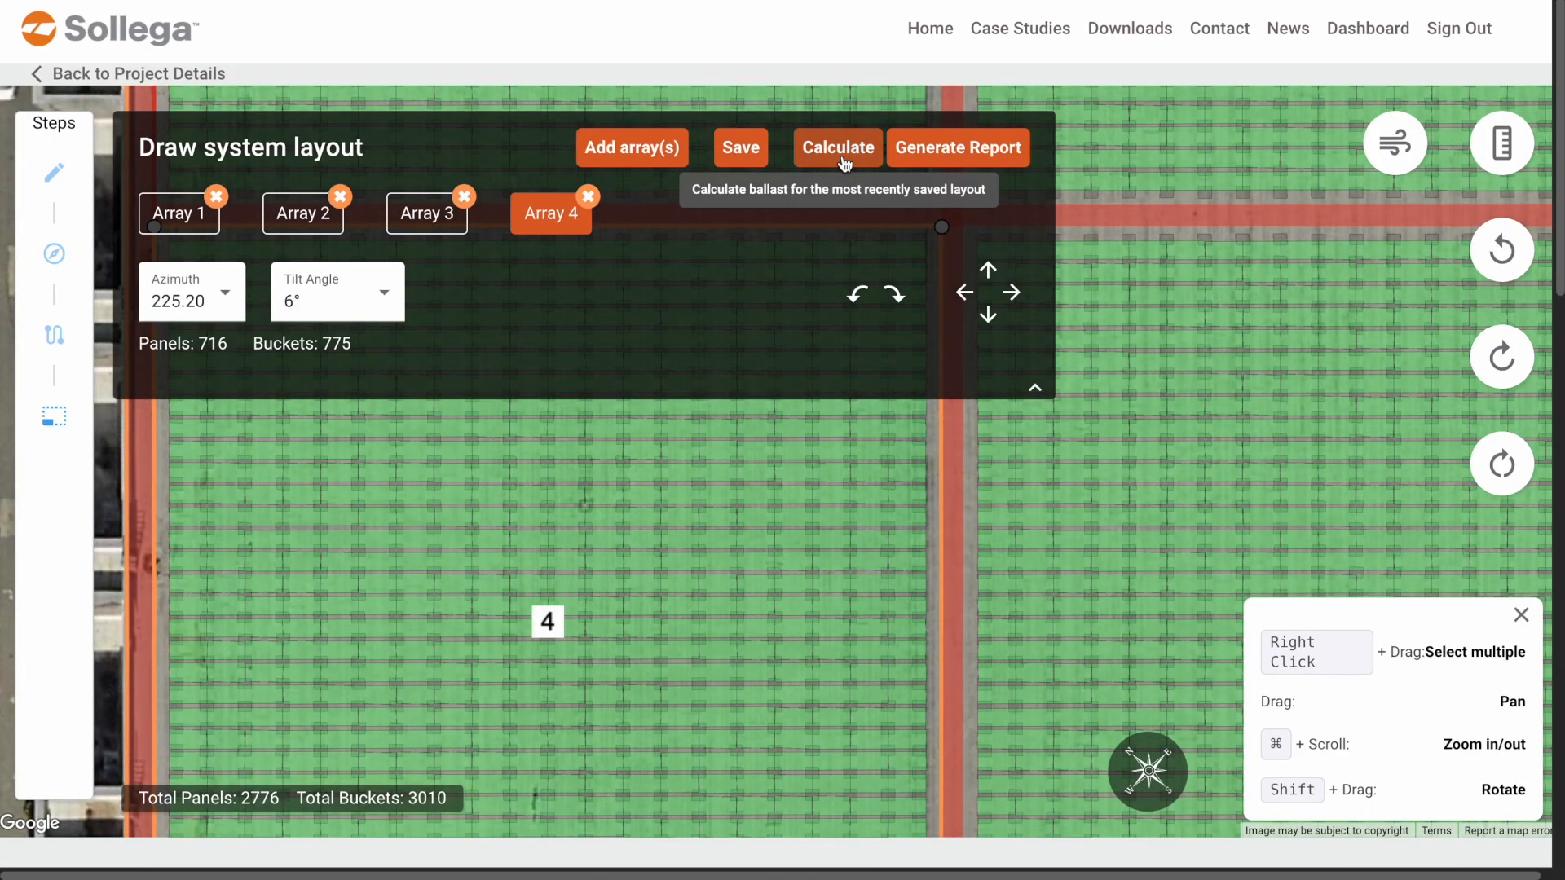
pyautogui.click(842, 158)
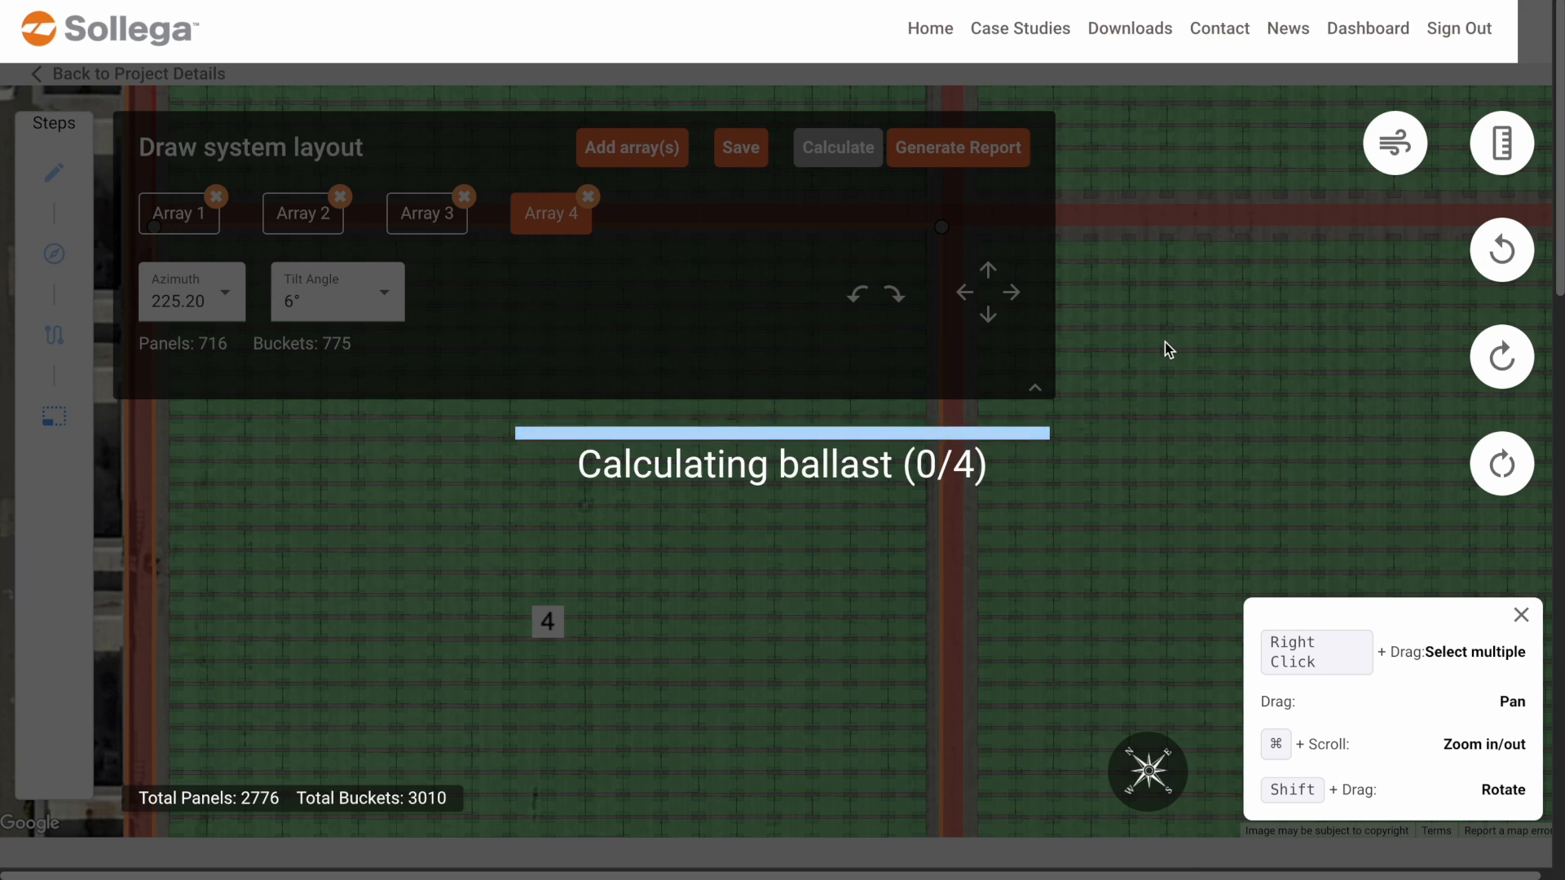
# Examine the color-coded ballast counts of arrays 1 to 4 in the Array Editor, ending on array 1
pyautogui.scroll(-1, 952, 605)
pyautogui.scroll(-5, 952, 605)
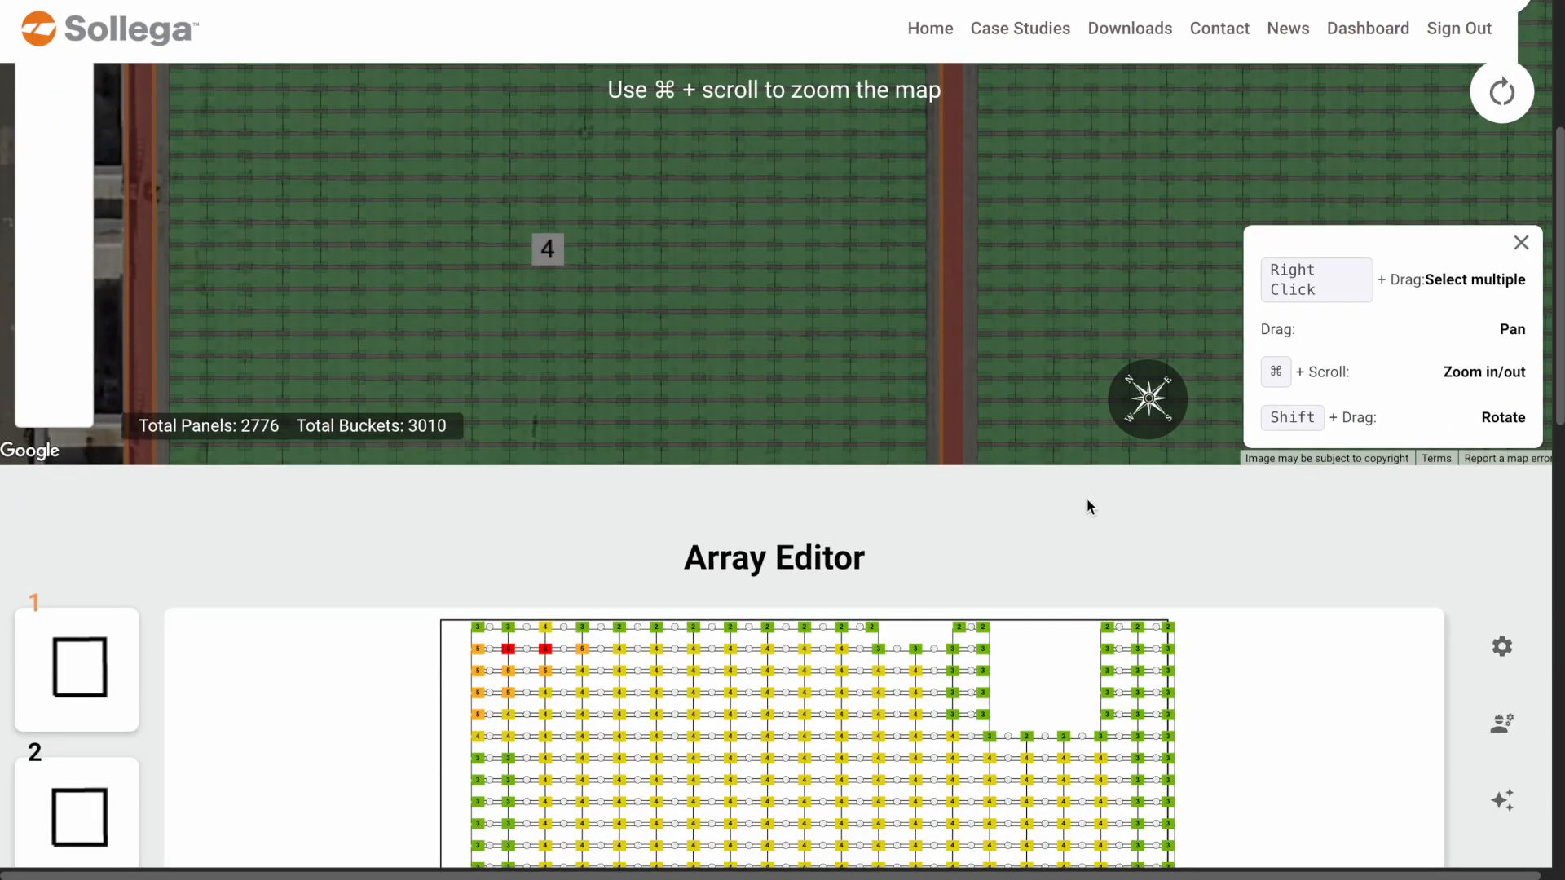
pyautogui.scroll(-5, 1503, 587)
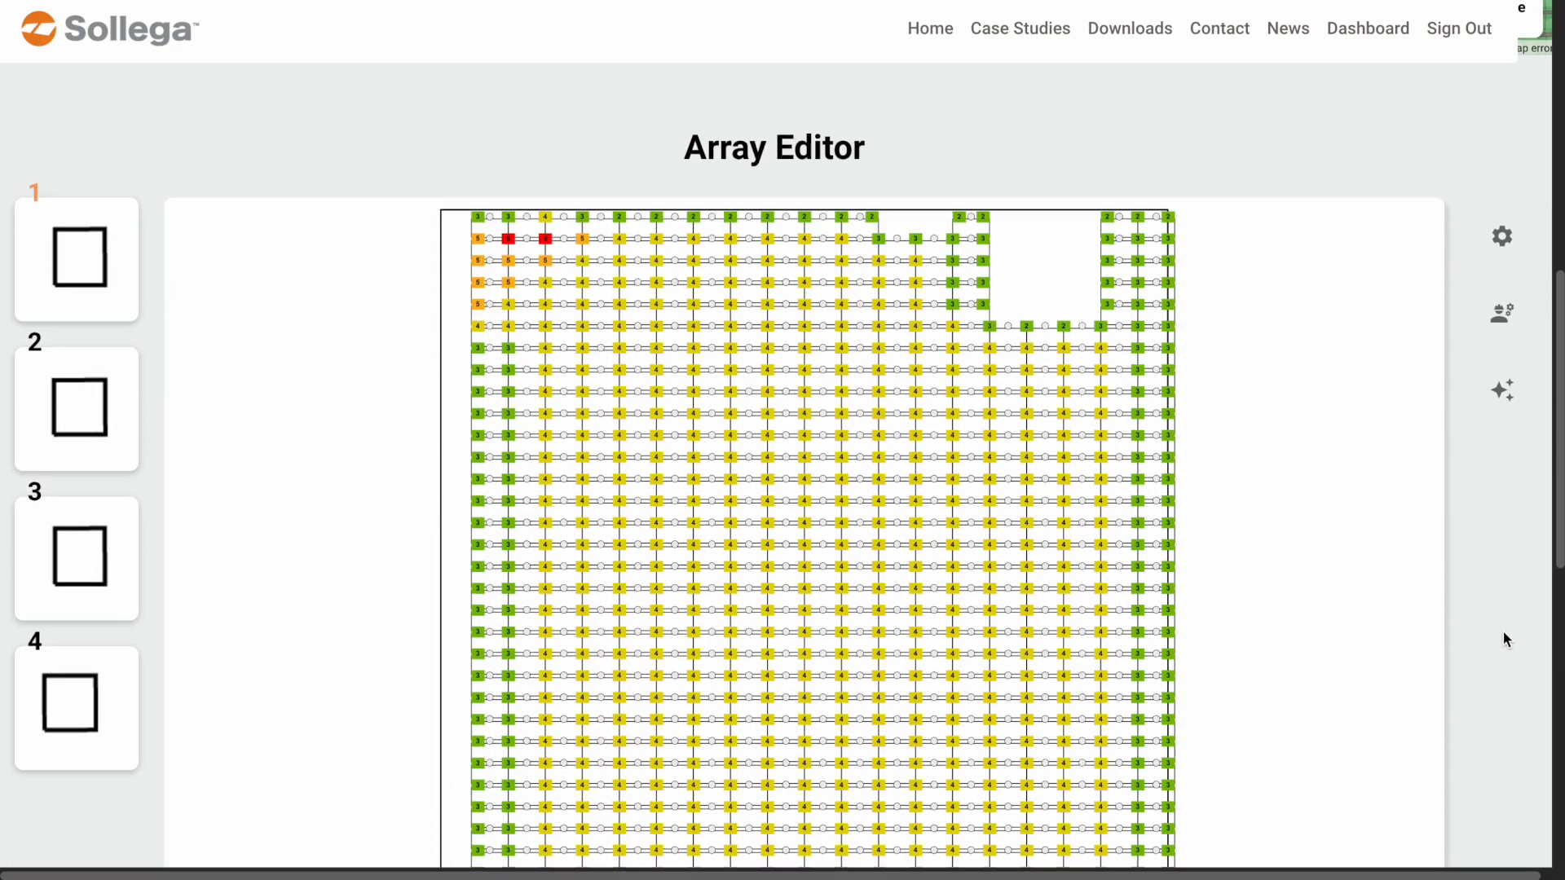
pyautogui.scroll(-1, 1502, 637)
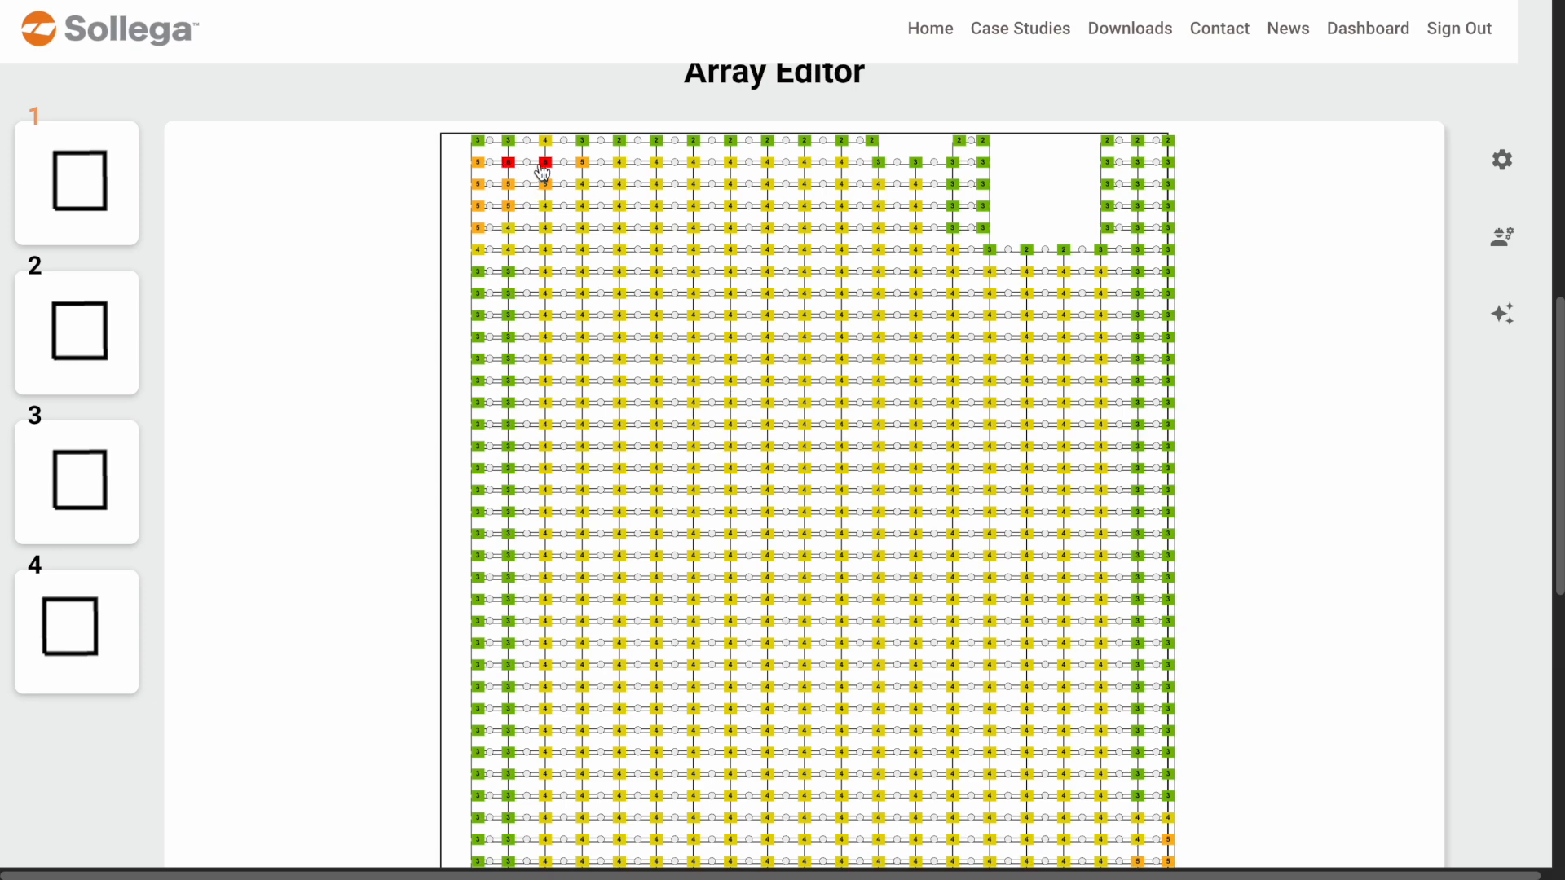
pyautogui.click(106, 356)
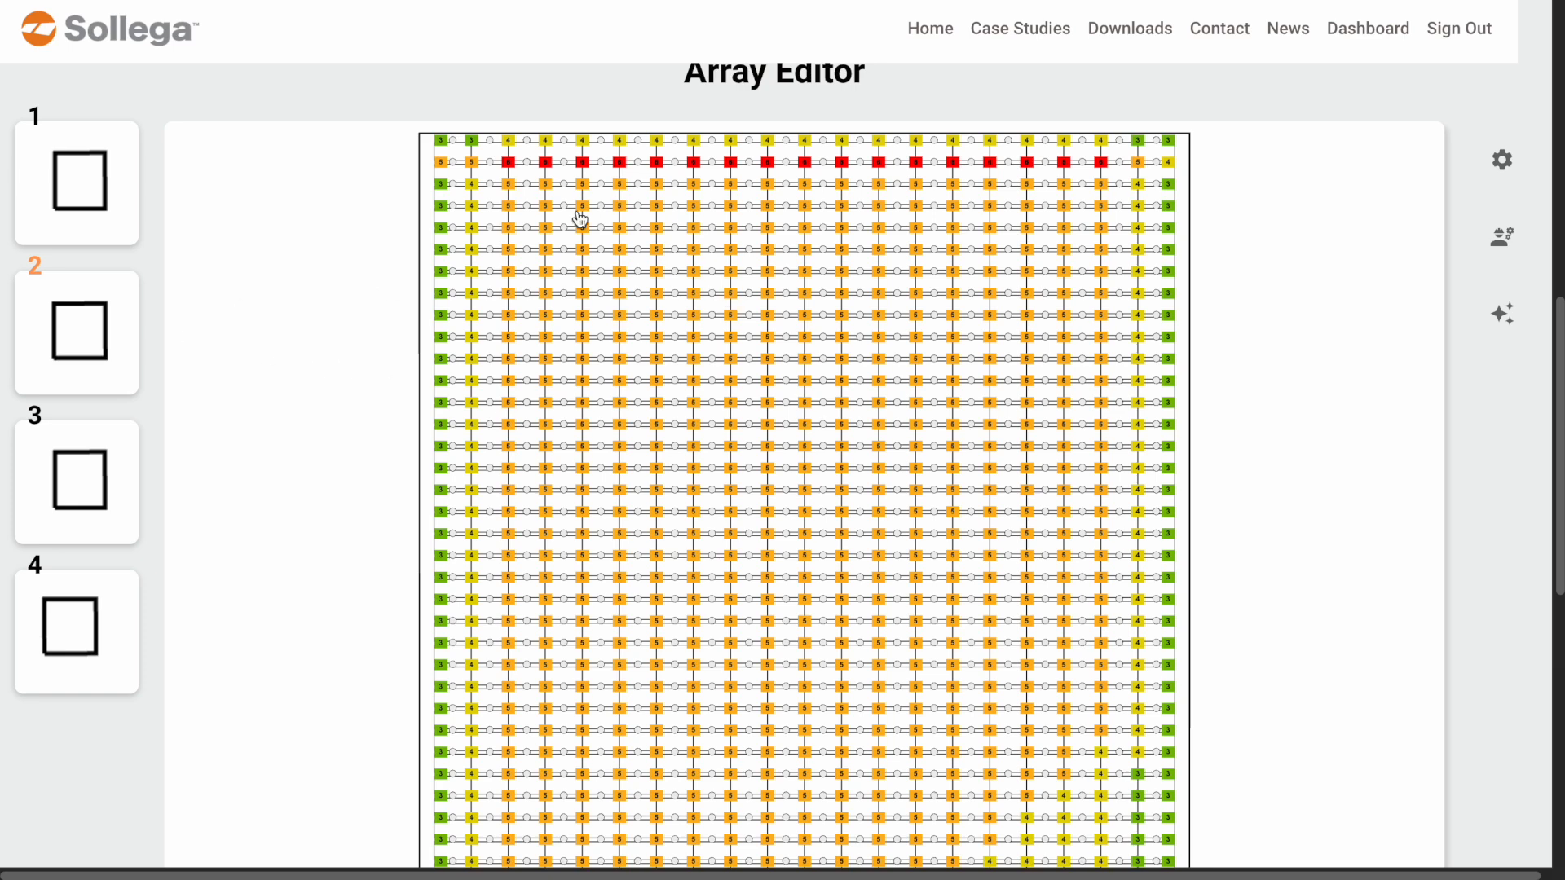
pyautogui.click(67, 485)
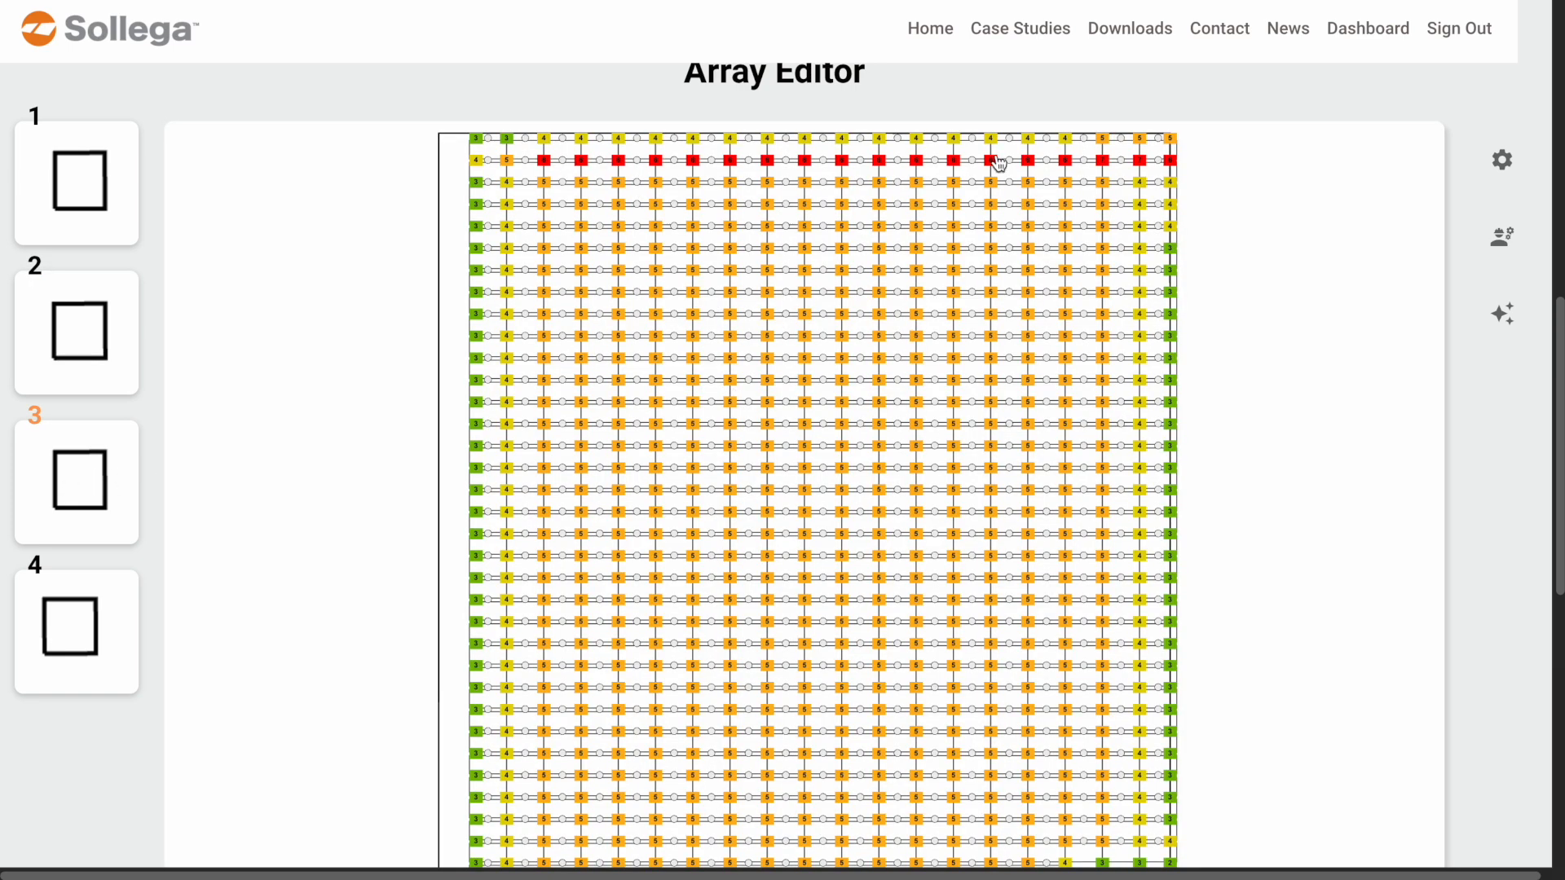
pyautogui.click(93, 609)
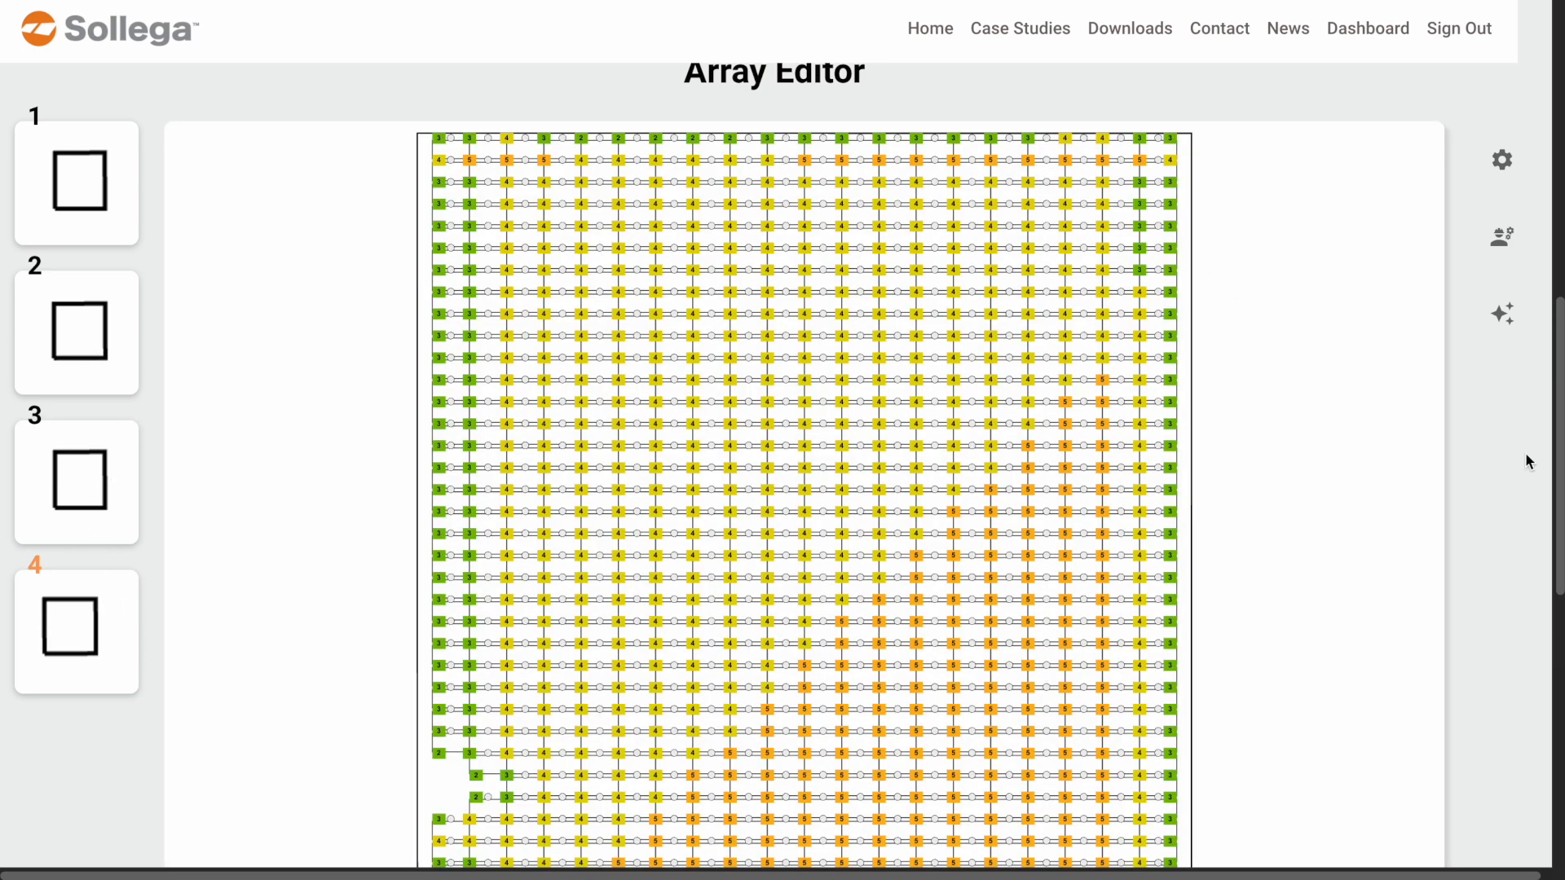
pyautogui.scroll(-2, 1516, 471)
pyautogui.scroll(1, 1513, 472)
pyautogui.click(60, 180)
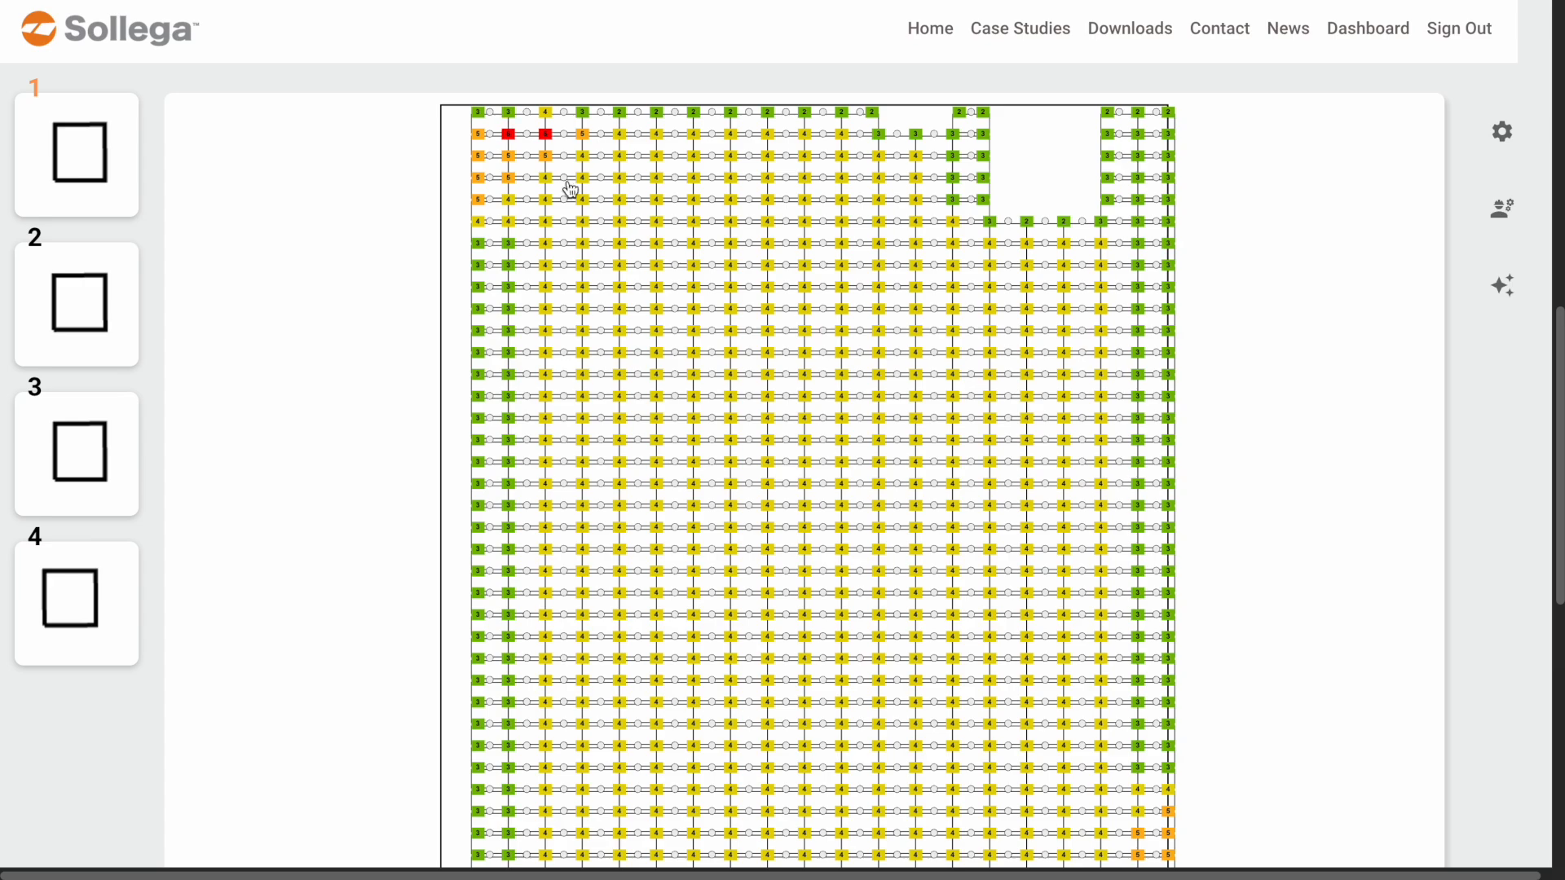
# Place a mechanical anchor between the two red buckets in array 1's second row and recalculate the ballast
pyautogui.click(530, 135)
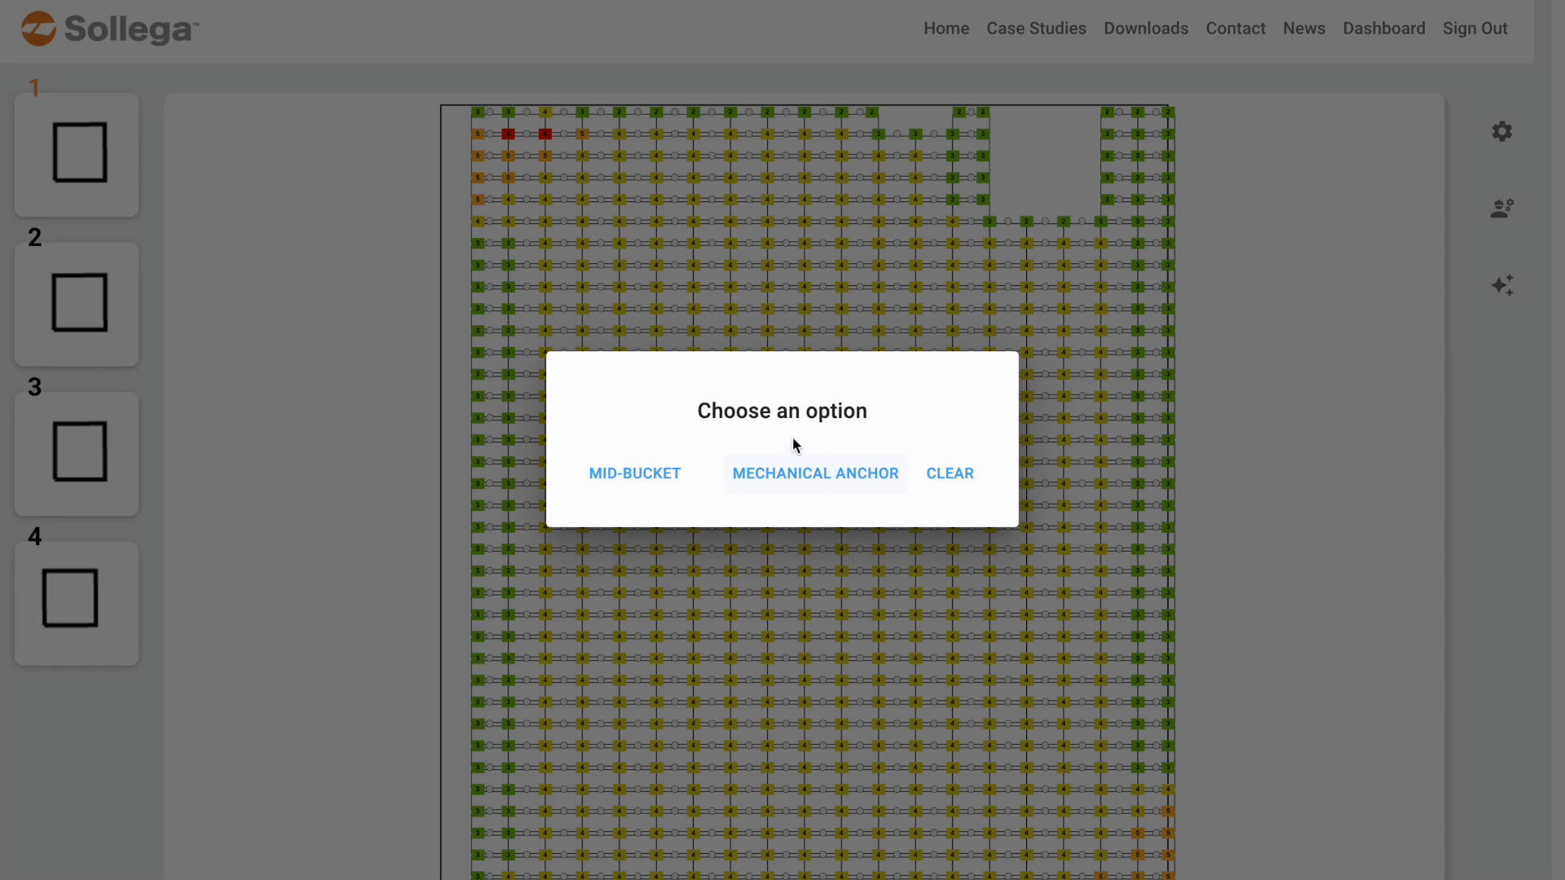
pyautogui.click(824, 474)
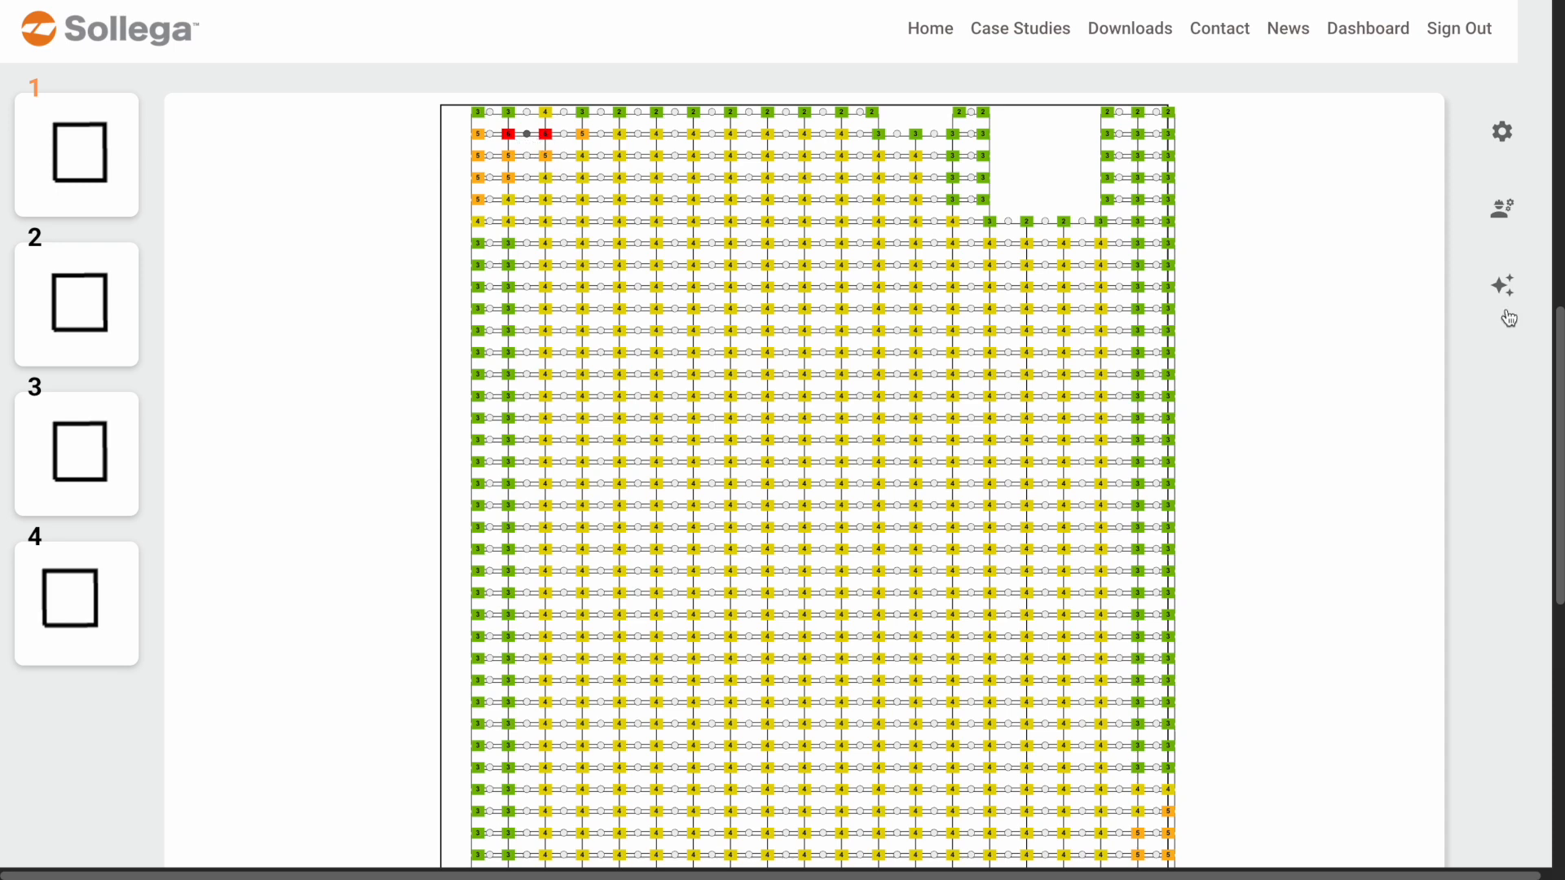
pyautogui.scroll(5, 1483, 429)
pyautogui.scroll(5, 1004, 461)
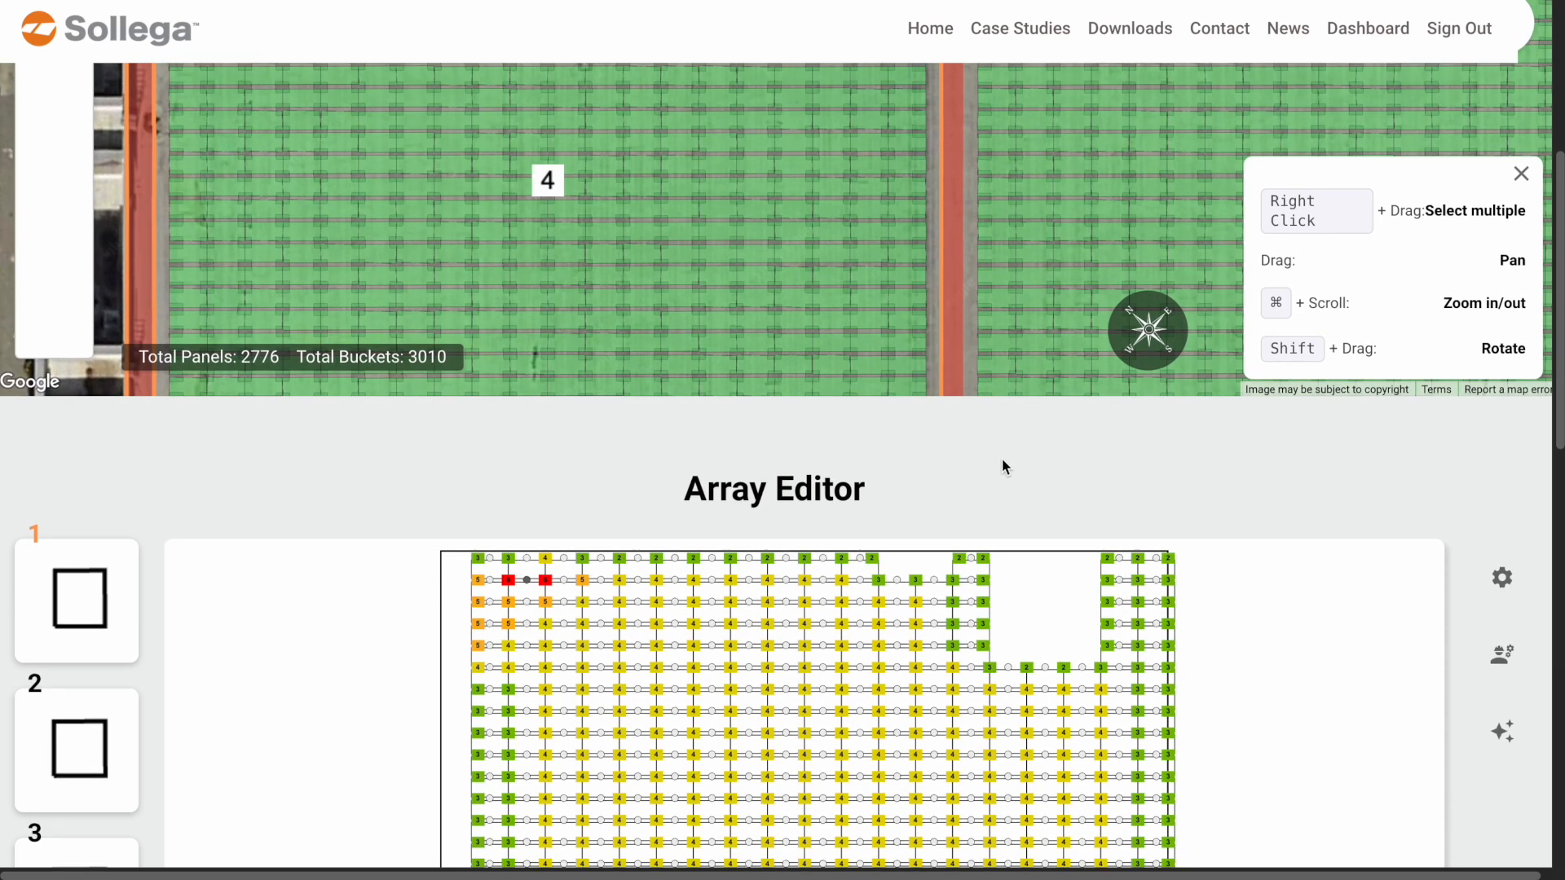
pyautogui.scroll(2, 998, 466)
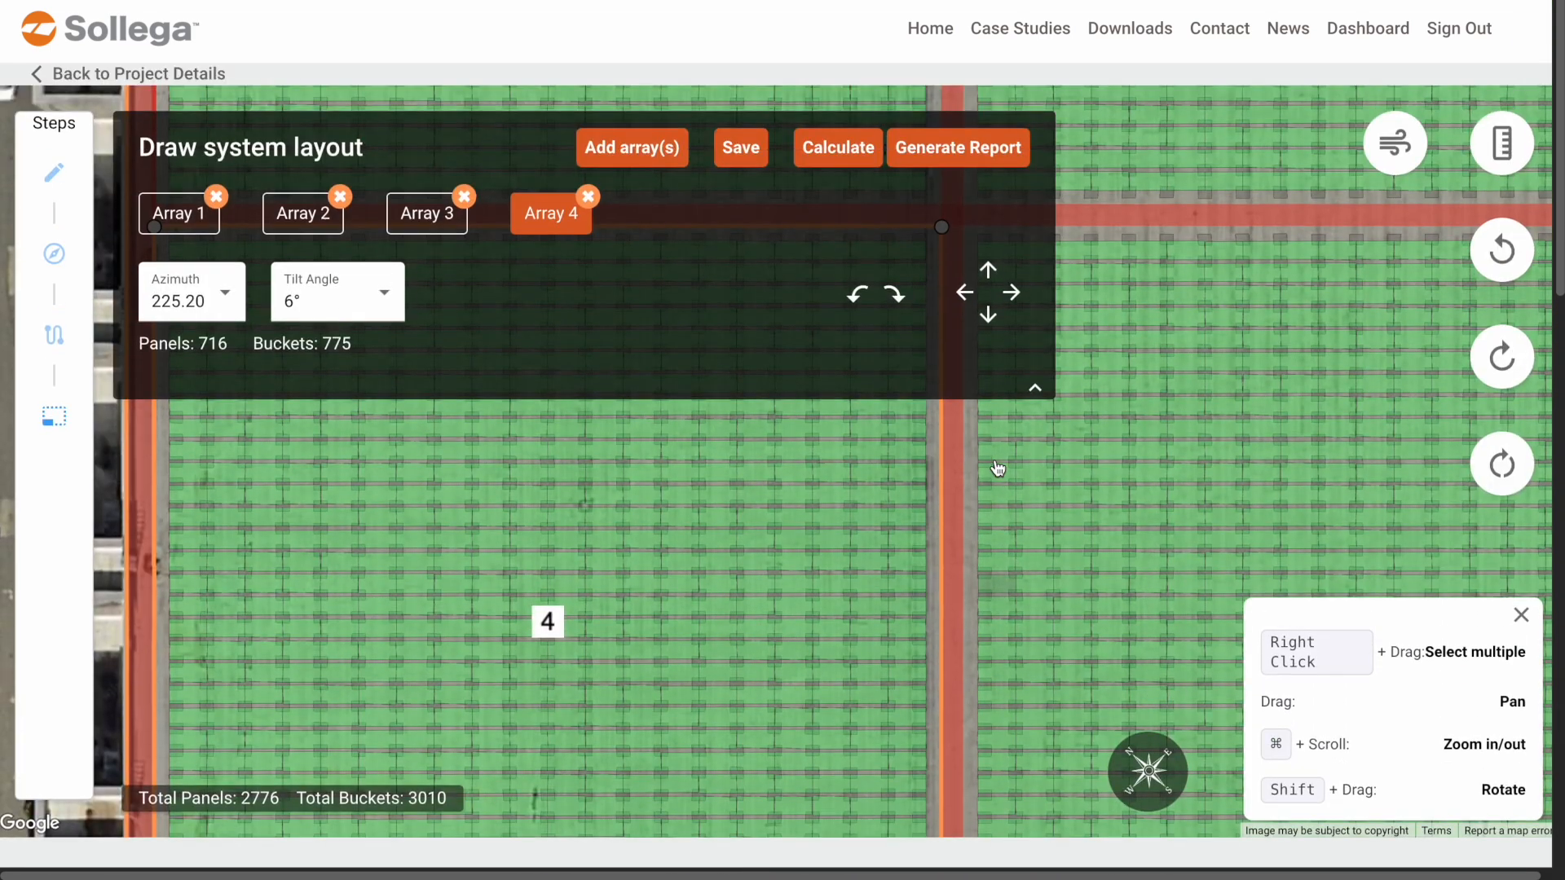
pyautogui.click(854, 159)
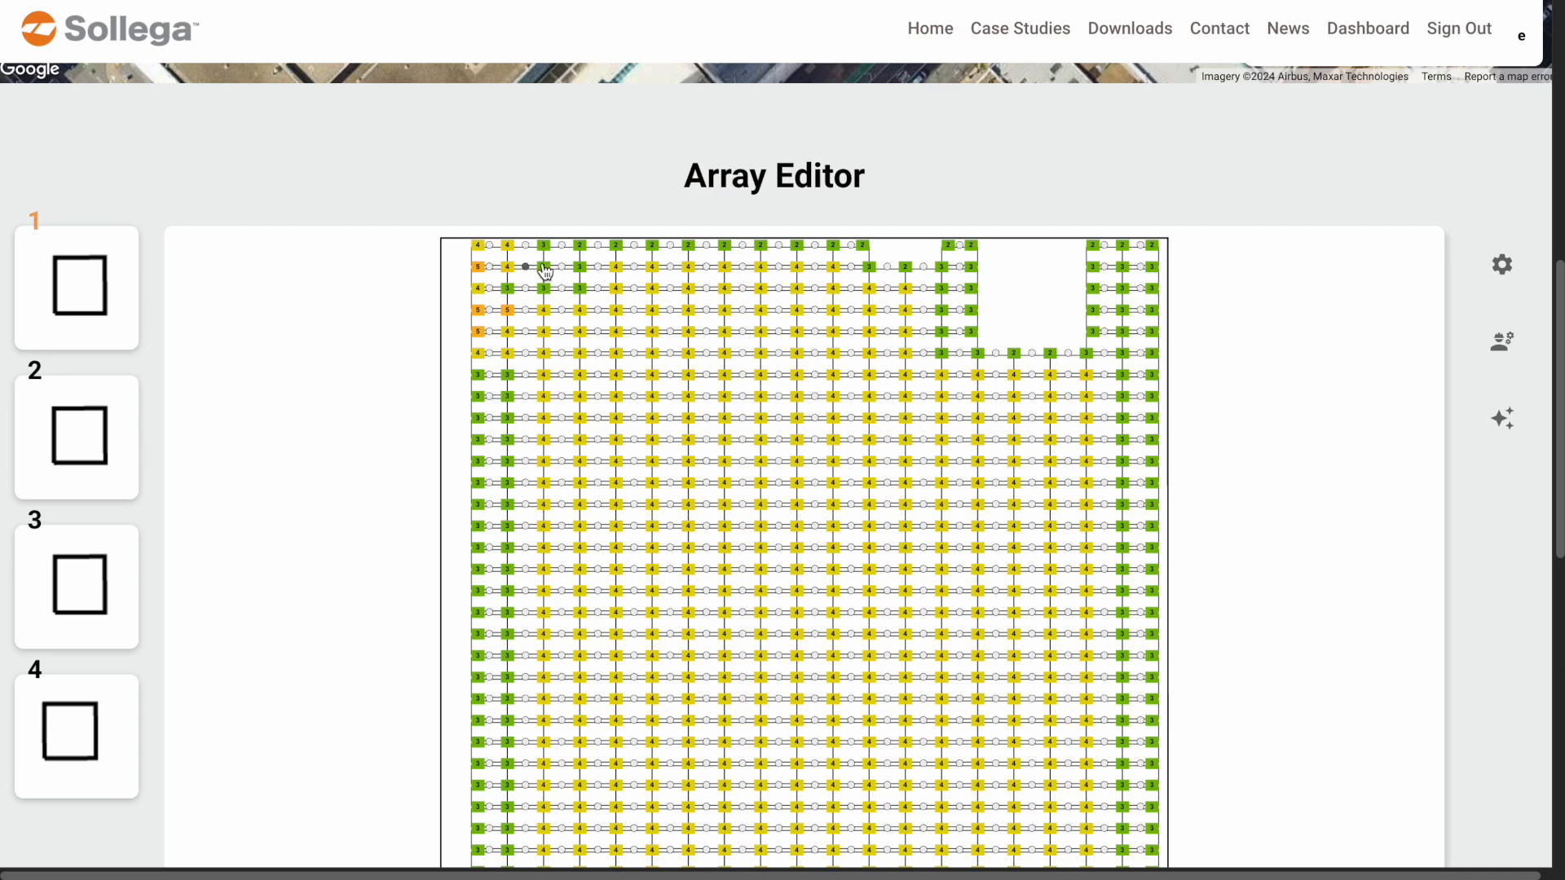
# Examine the recalculated ballast counts of arrays 1 and 4 in the Array Editor
pyautogui.scroll(-3, 1231, 396)
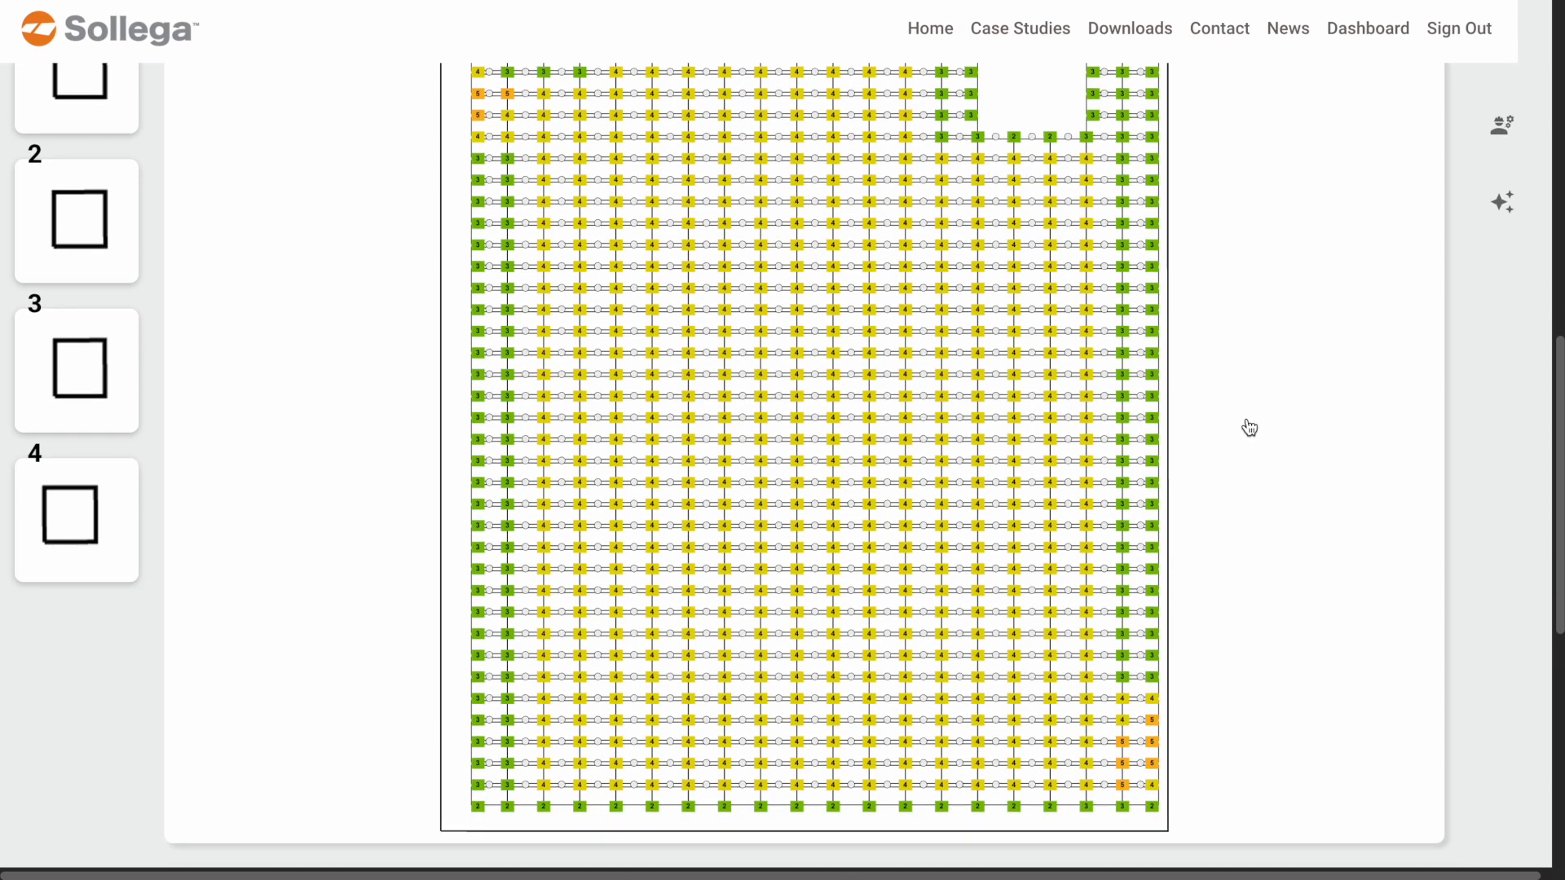
pyautogui.scroll(2, 1247, 429)
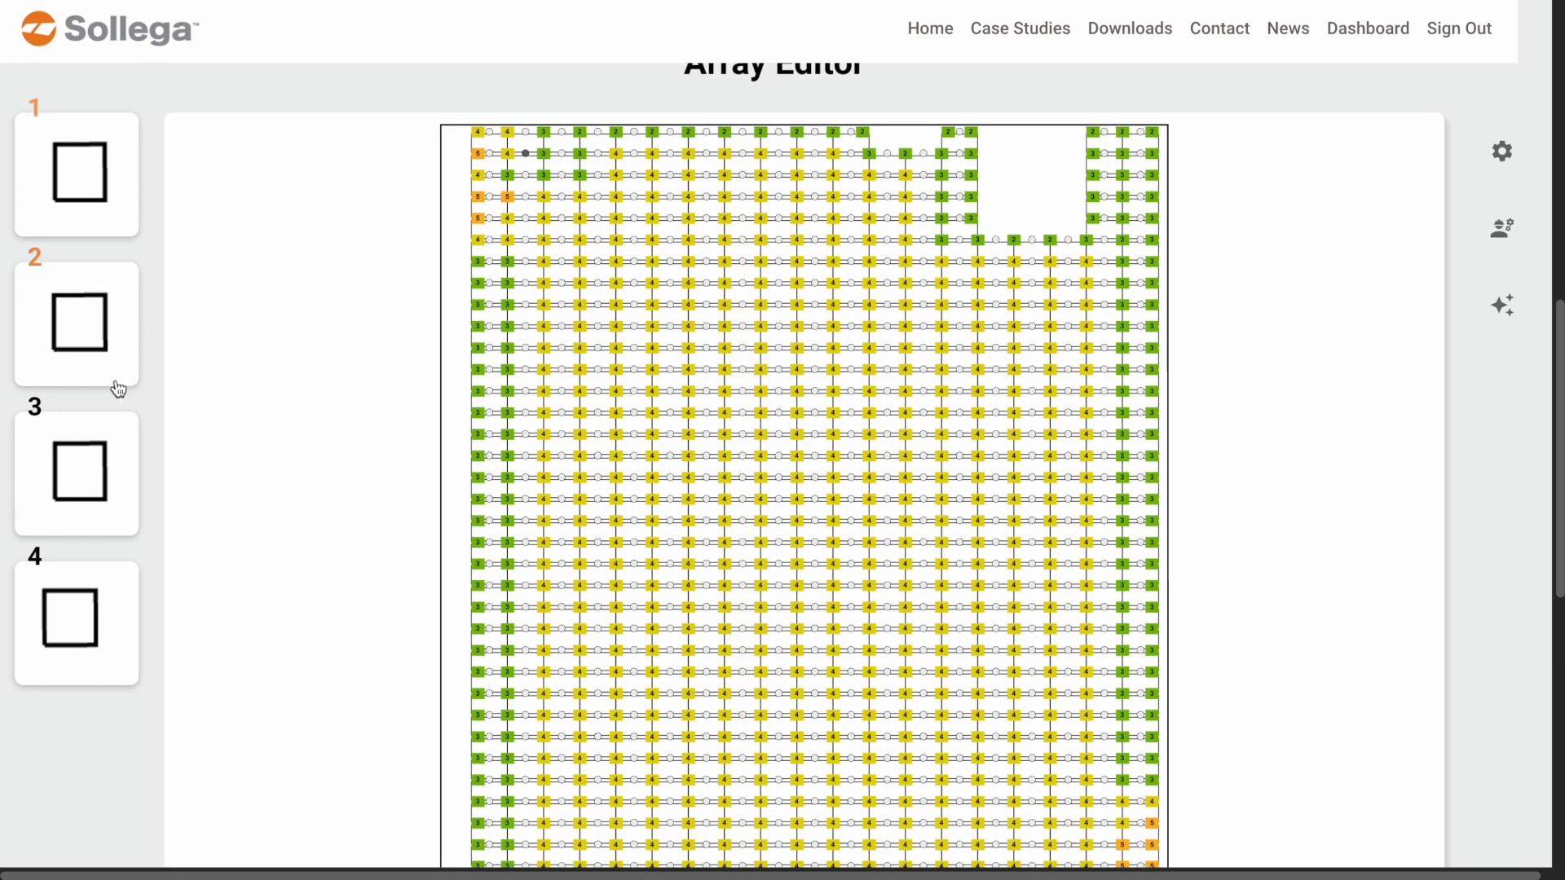
pyautogui.click(91, 594)
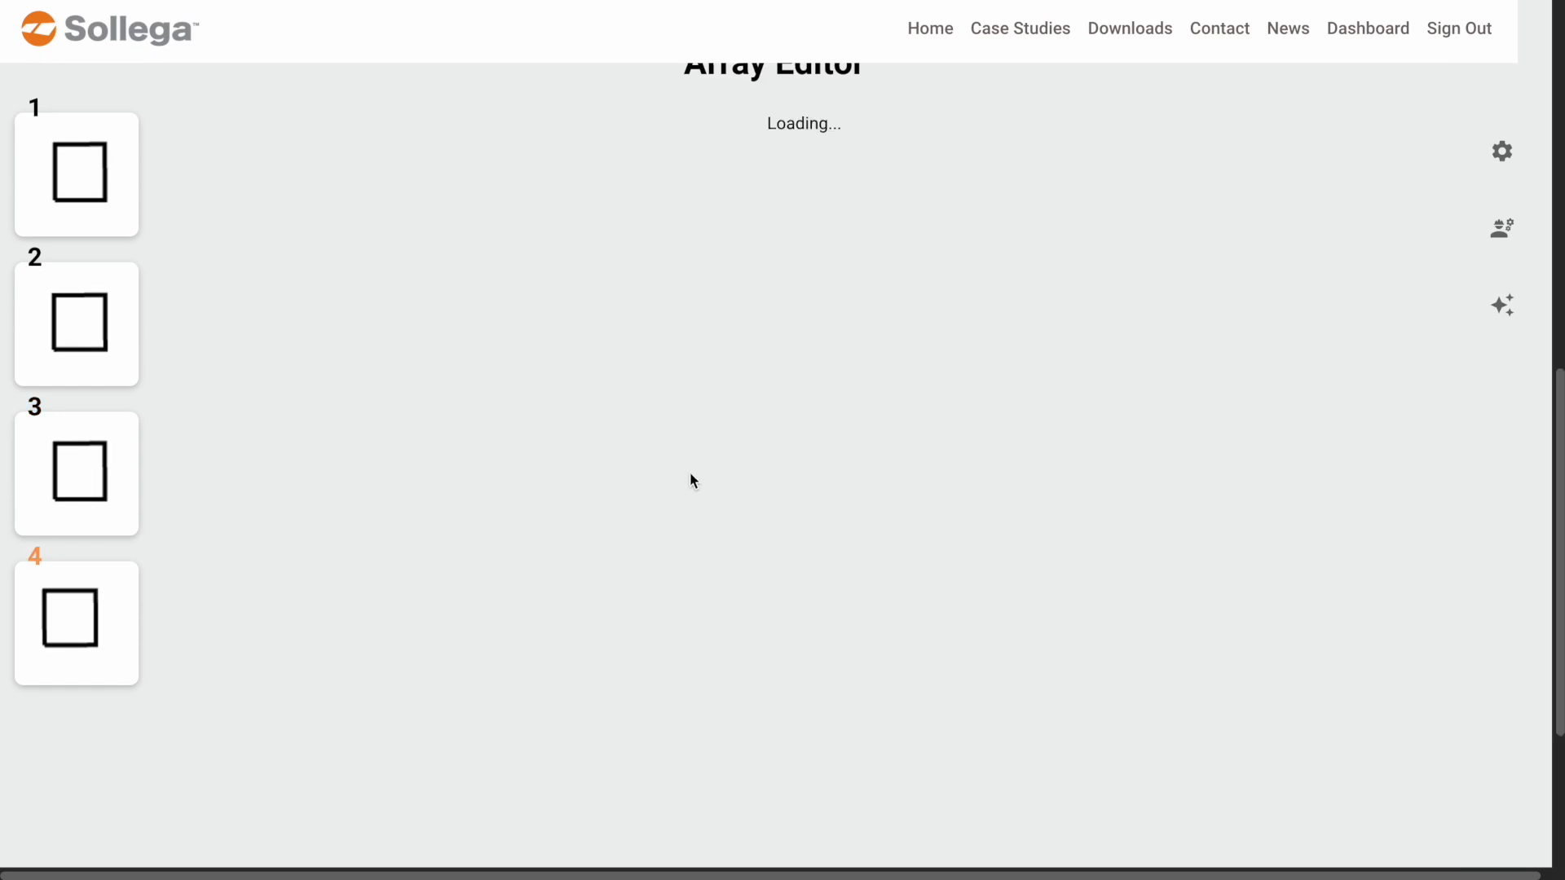
pyautogui.scroll(-1, 868, 550)
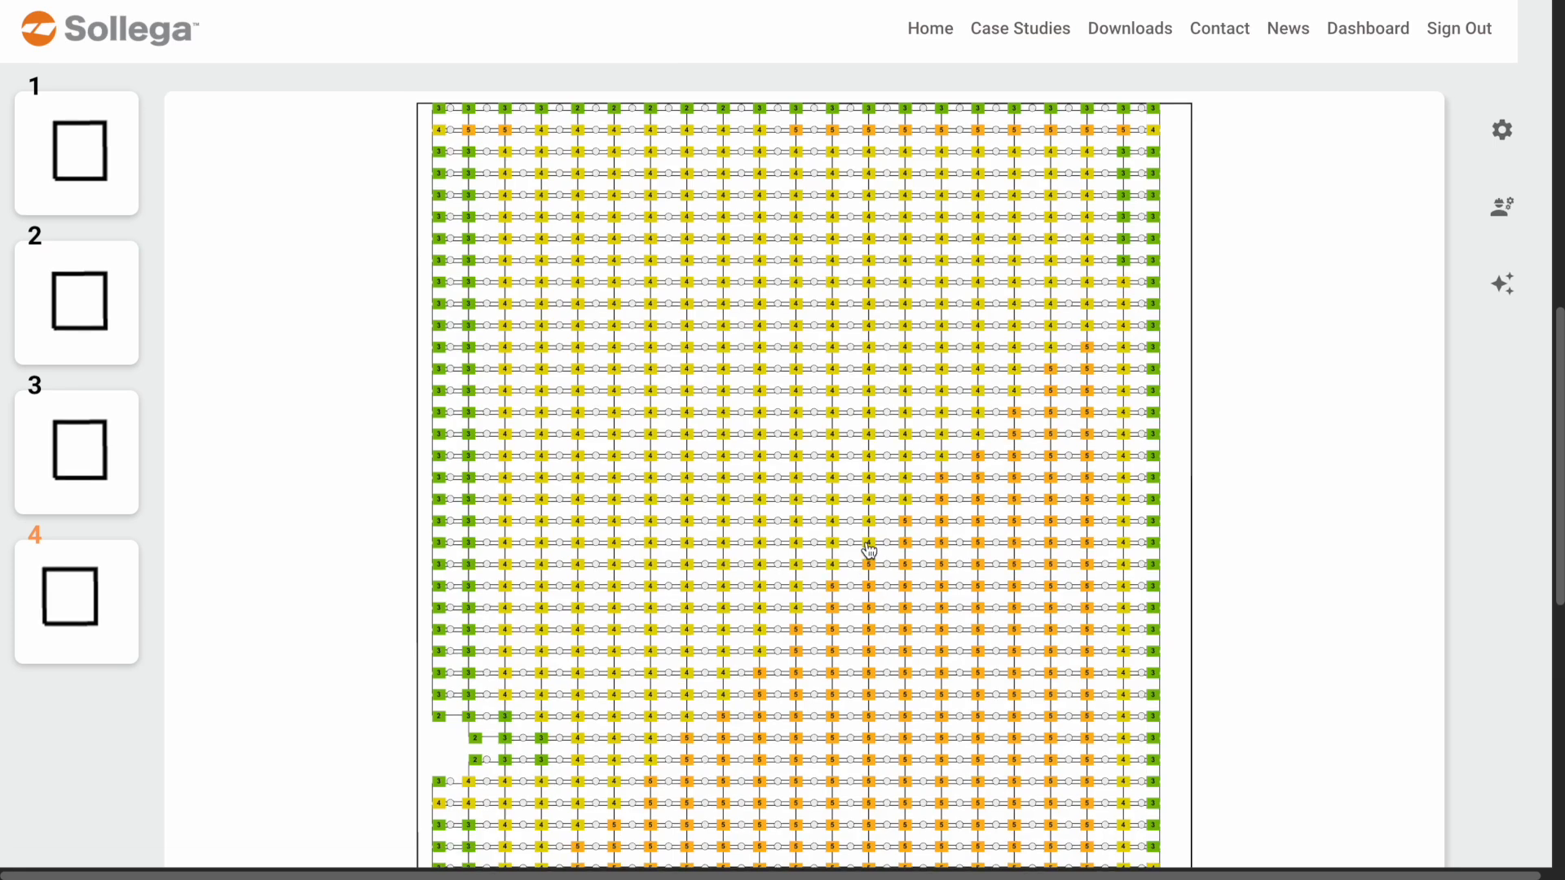
pyautogui.scroll(2, 514, 499)
pyautogui.scroll(-1, 517, 506)
# Automatically alleviate array 3's overloaded second-row buckets with midracks and inspect the added midracks up close
pyautogui.click(91, 559)
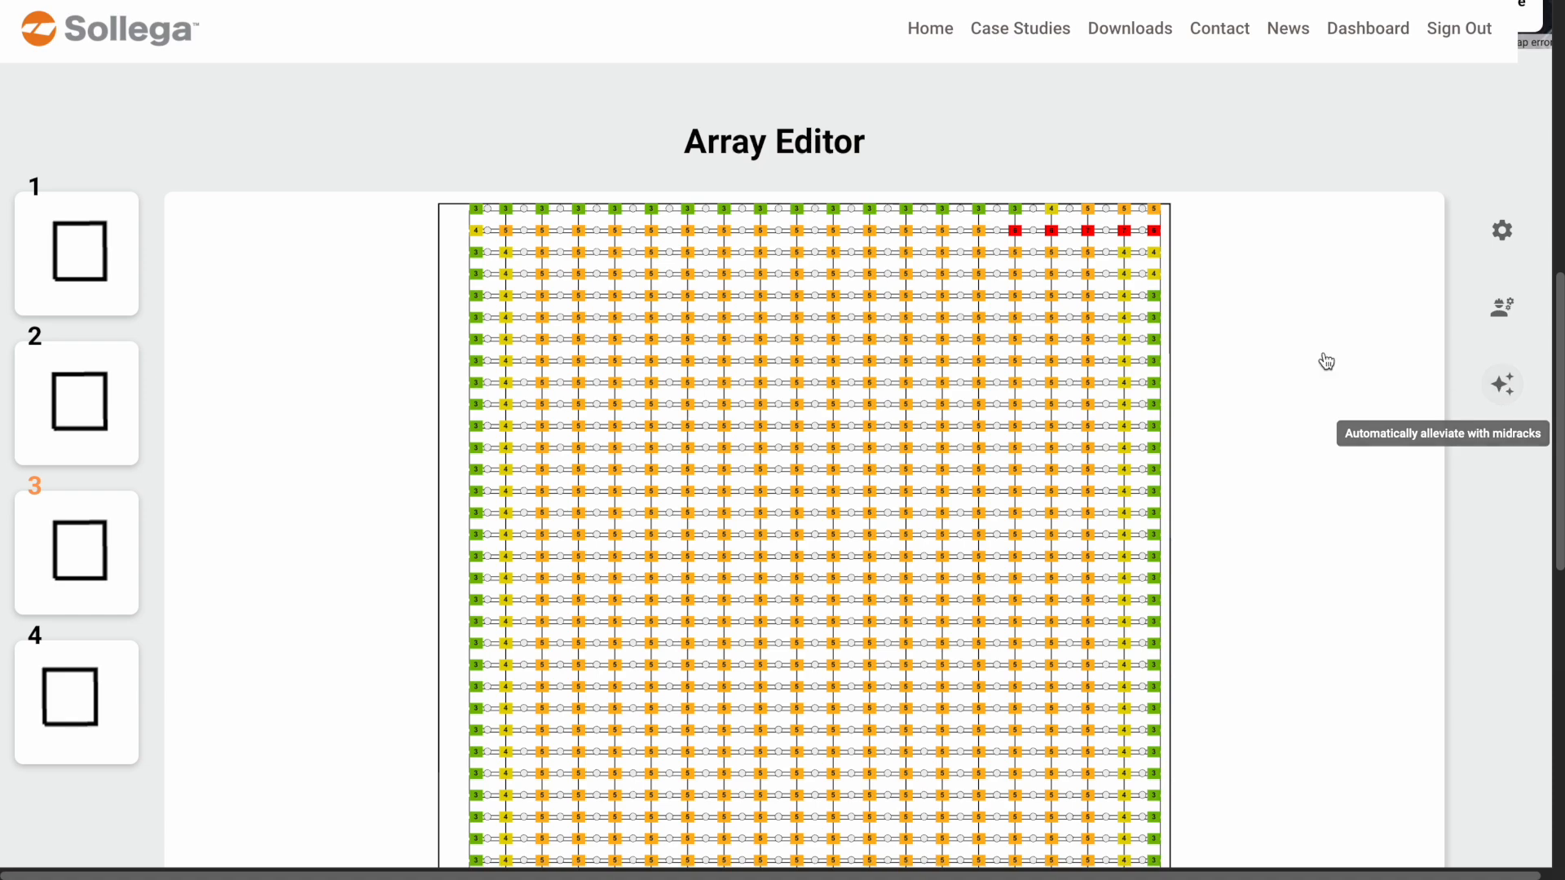
pyautogui.click(1032, 236)
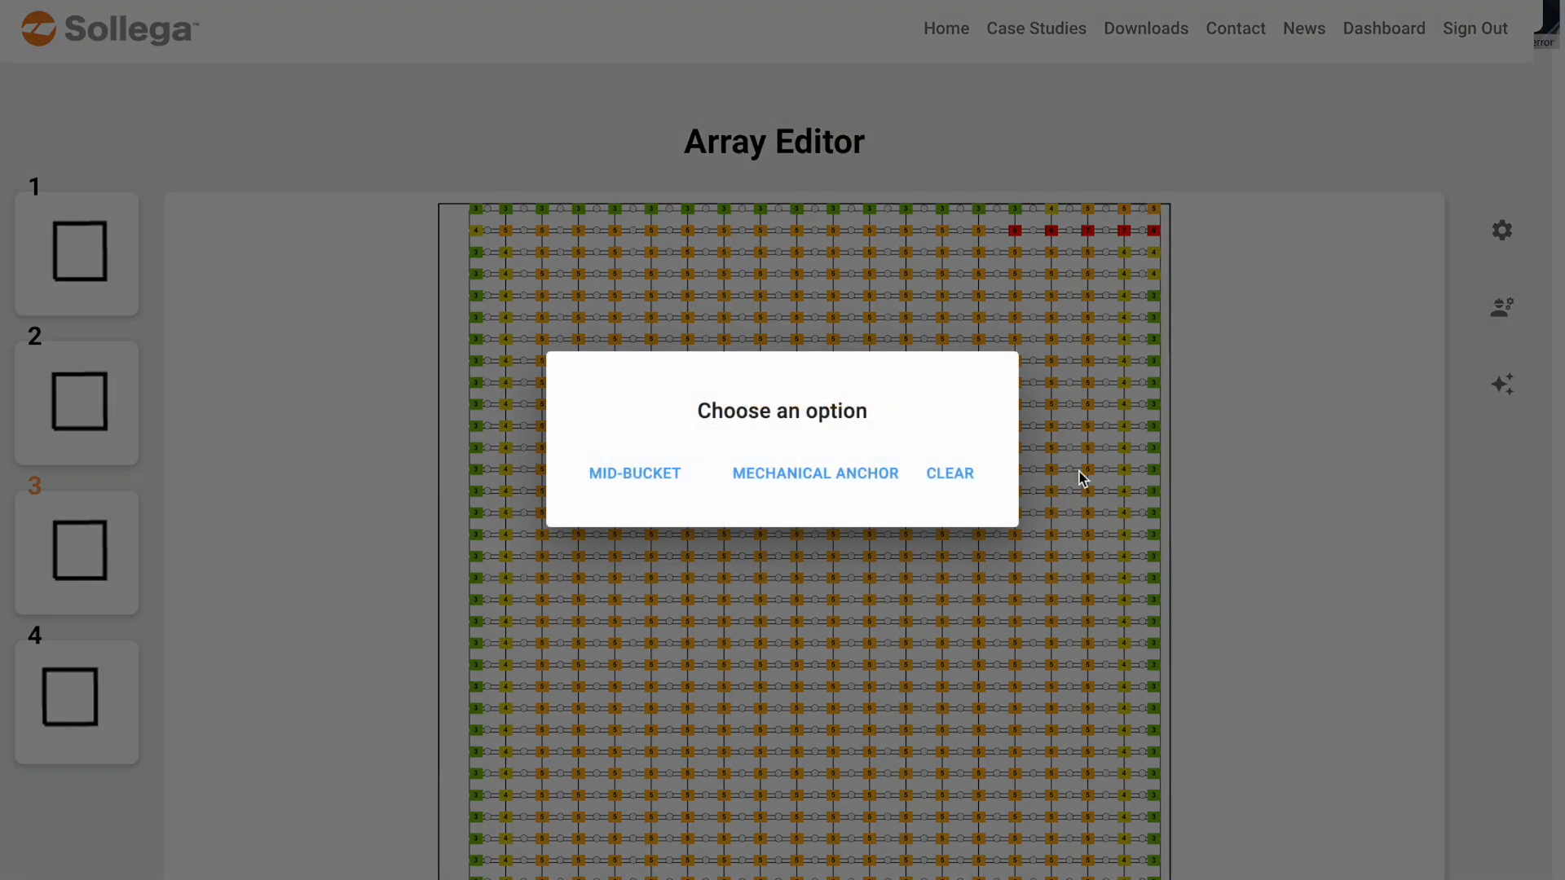
pyautogui.click(1263, 453)
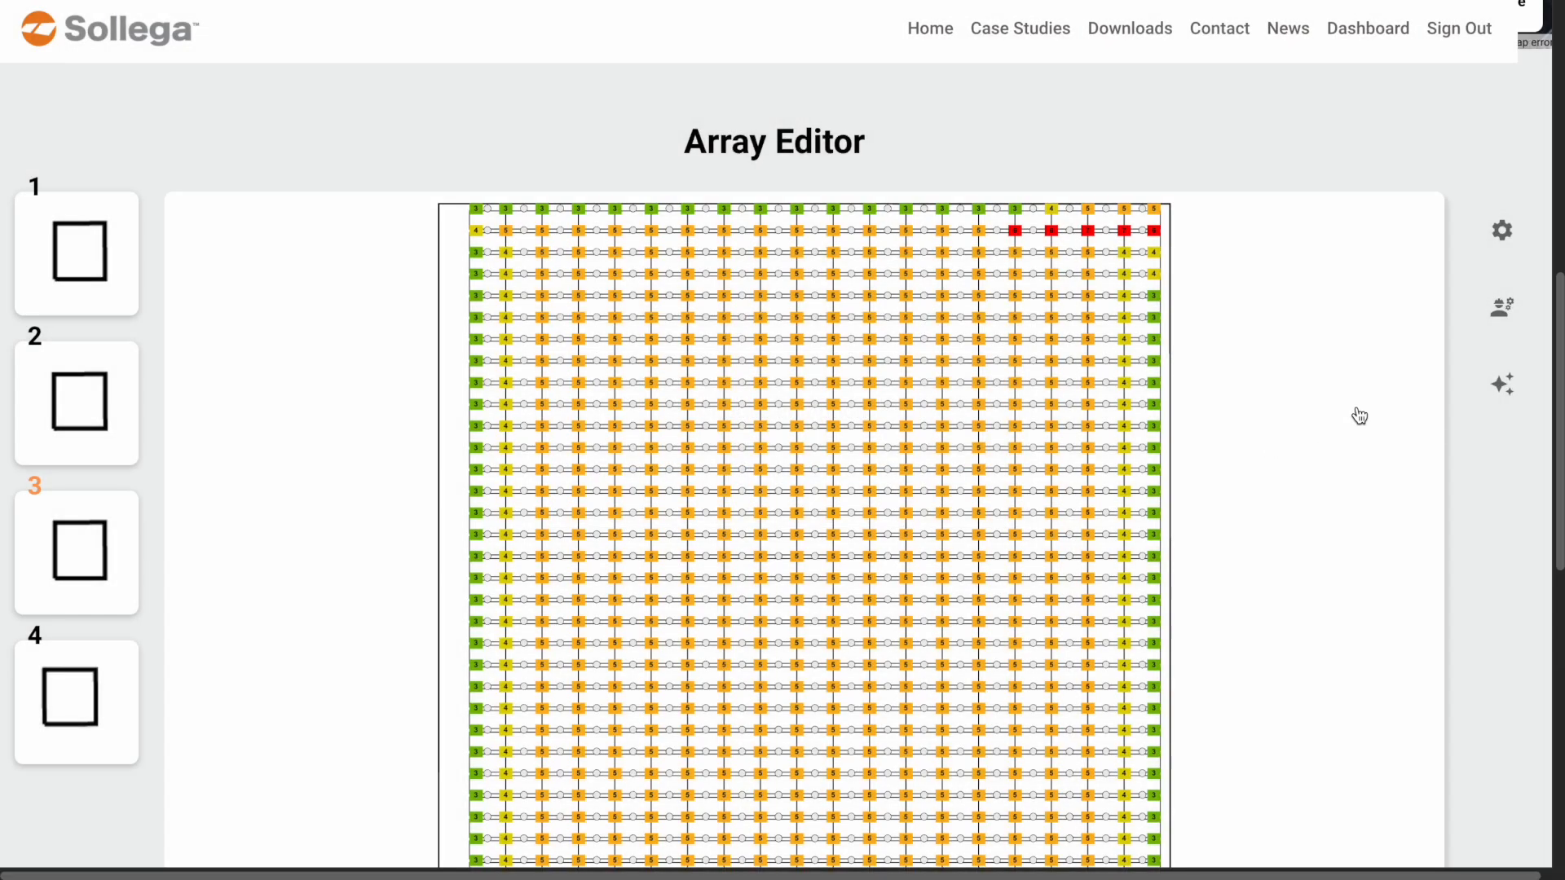
pyautogui.click(1504, 386)
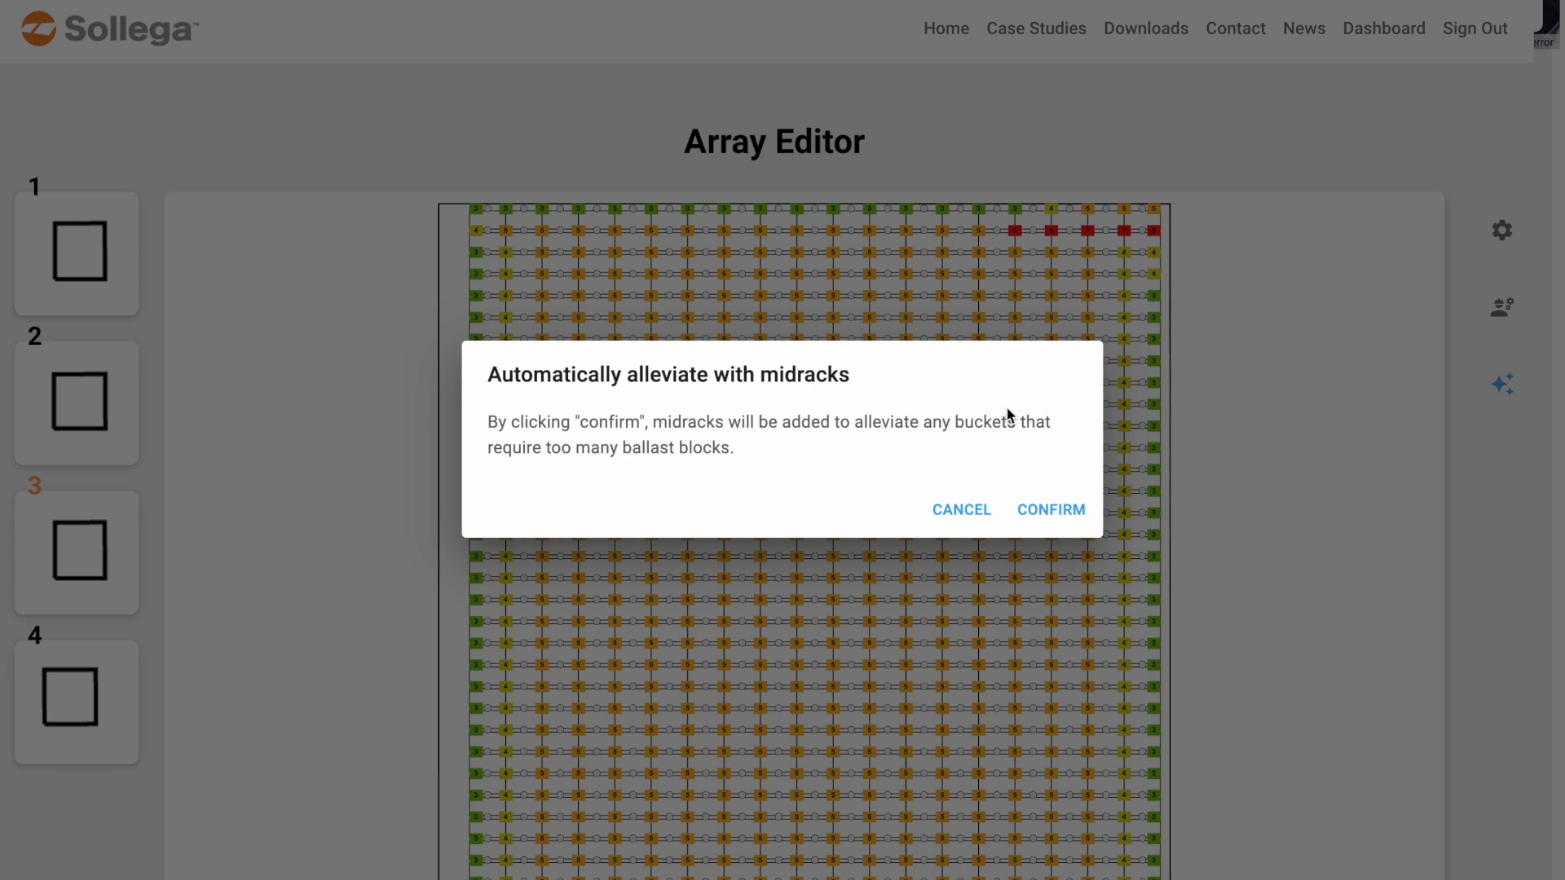
pyautogui.click(1041, 511)
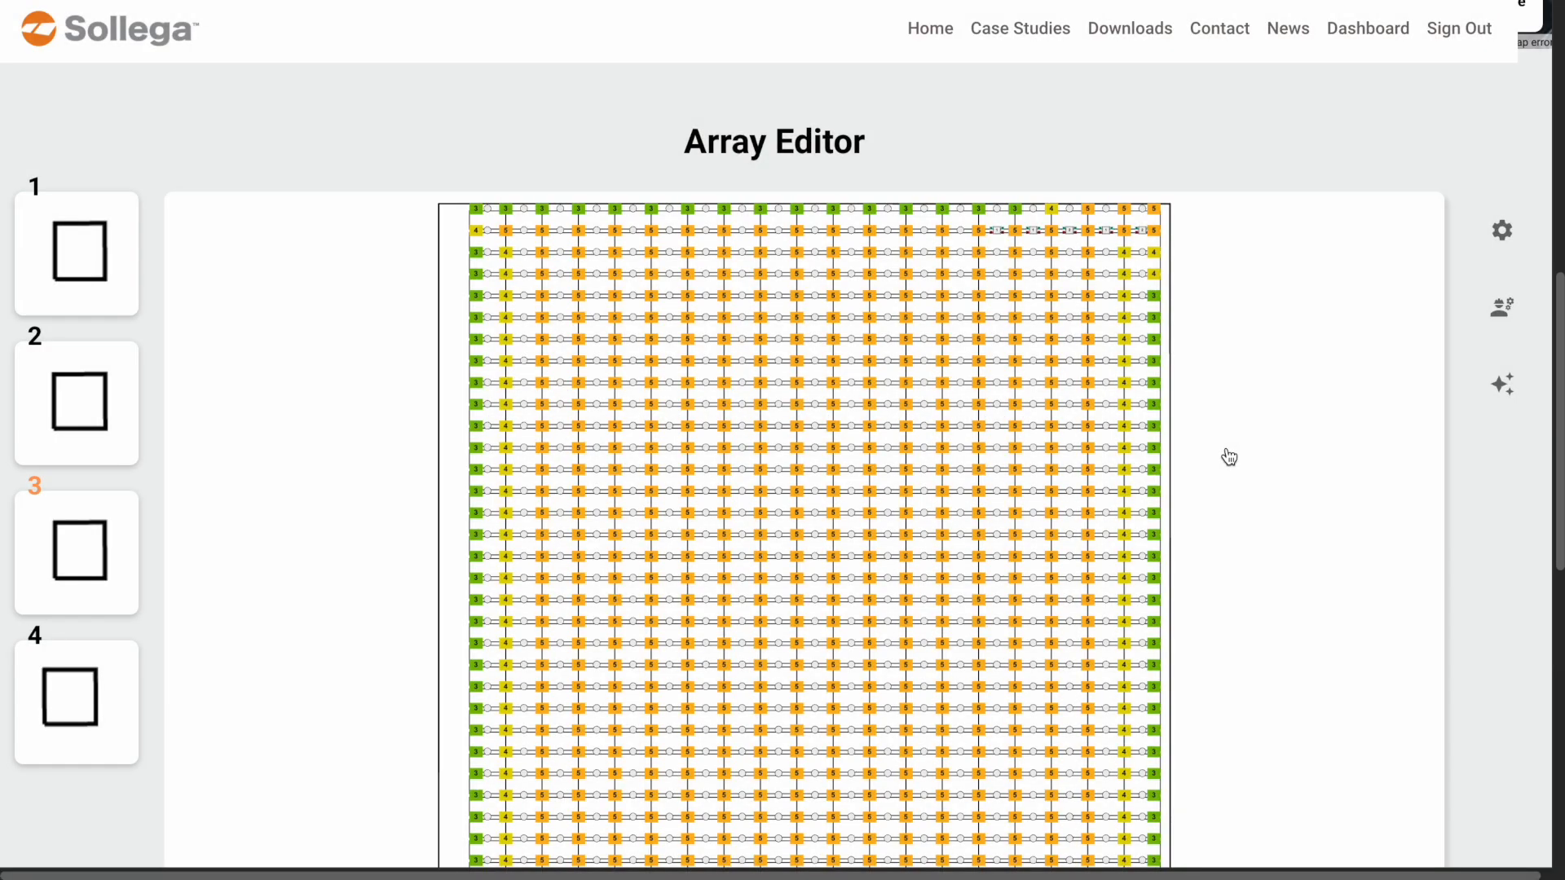
pyautogui.keyDown('ctrl'); pyautogui.scroll(5, 1055, 238); pyautogui.keyUp('ctrl')
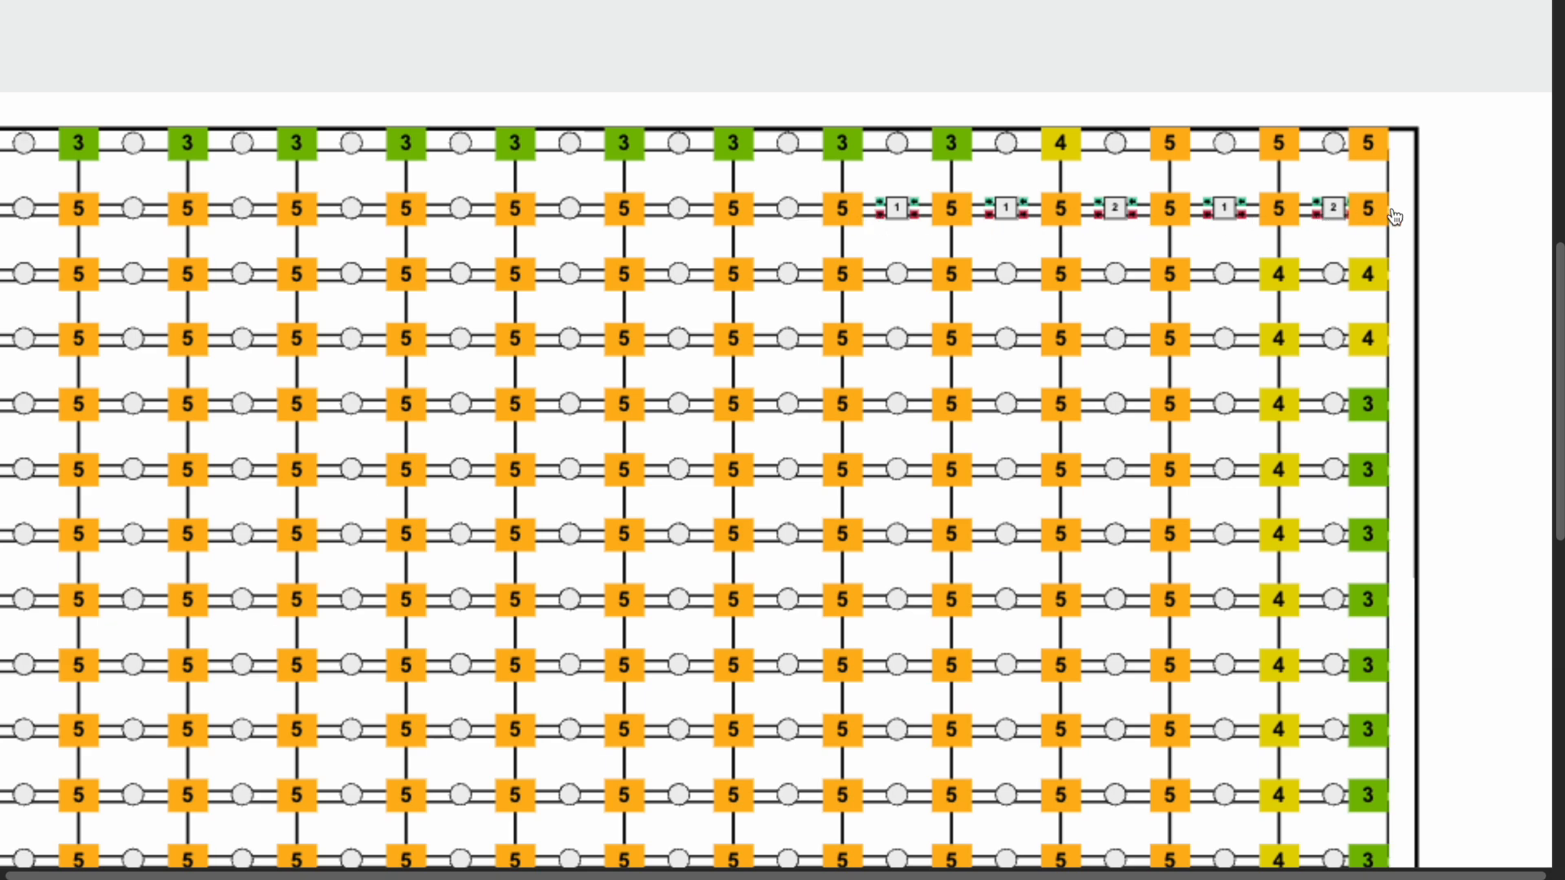
pyautogui.keyDown('ctrl'); pyautogui.scroll(-5, 1296, 250); pyautogui.keyUp('ctrl')
pyautogui.keyDown('ctrl'); pyautogui.scroll(-1, 1296, 249); pyautogui.keyUp('ctrl')
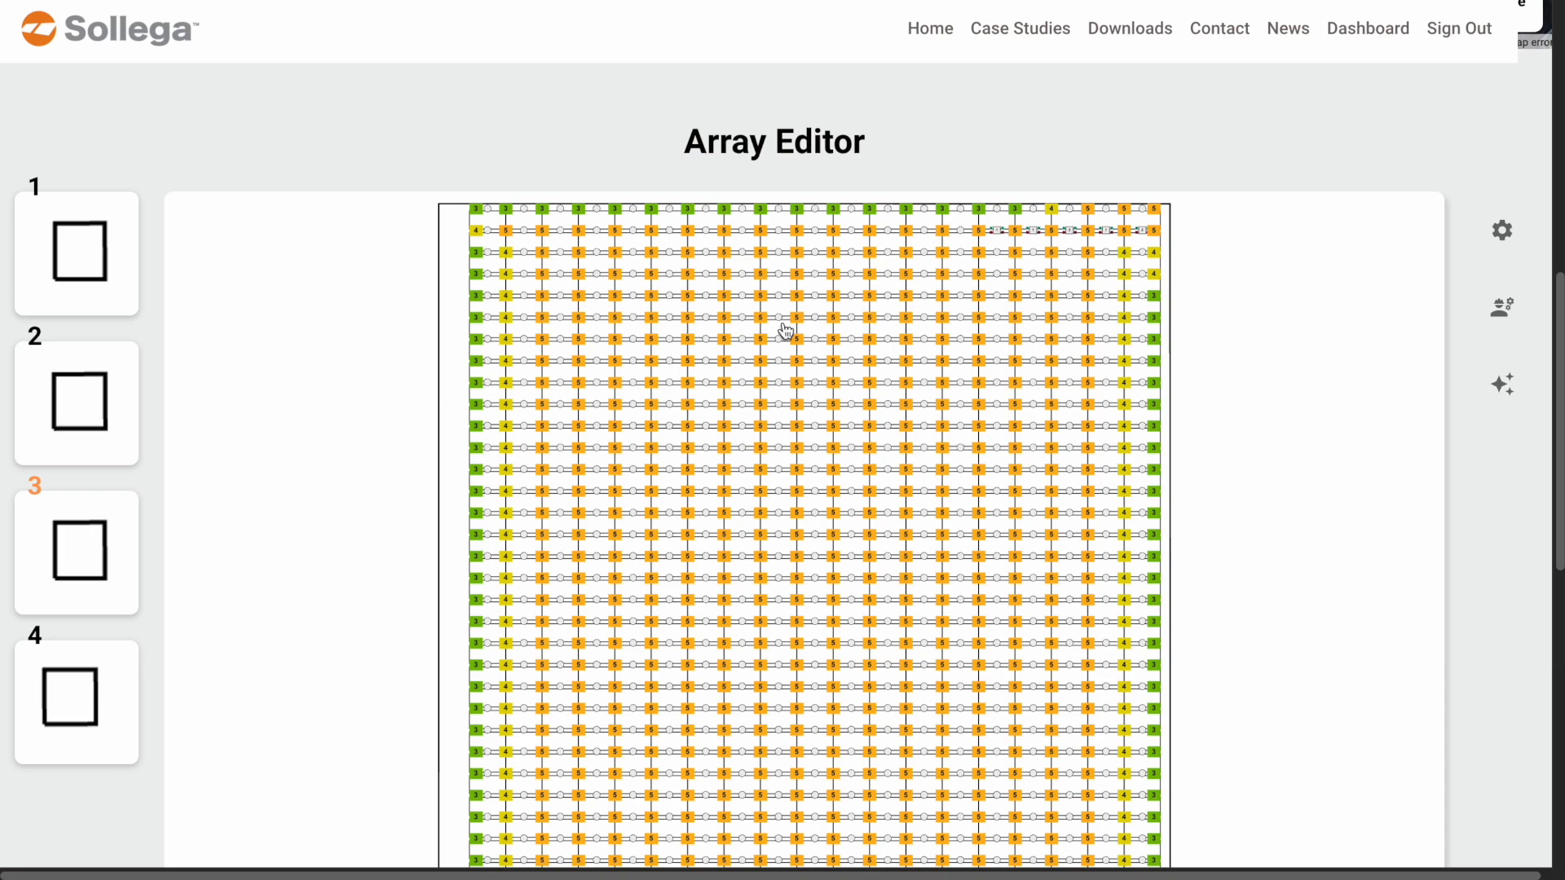
# Save the system layout and generate the project report
pyautogui.scroll(6, 1060, 420)
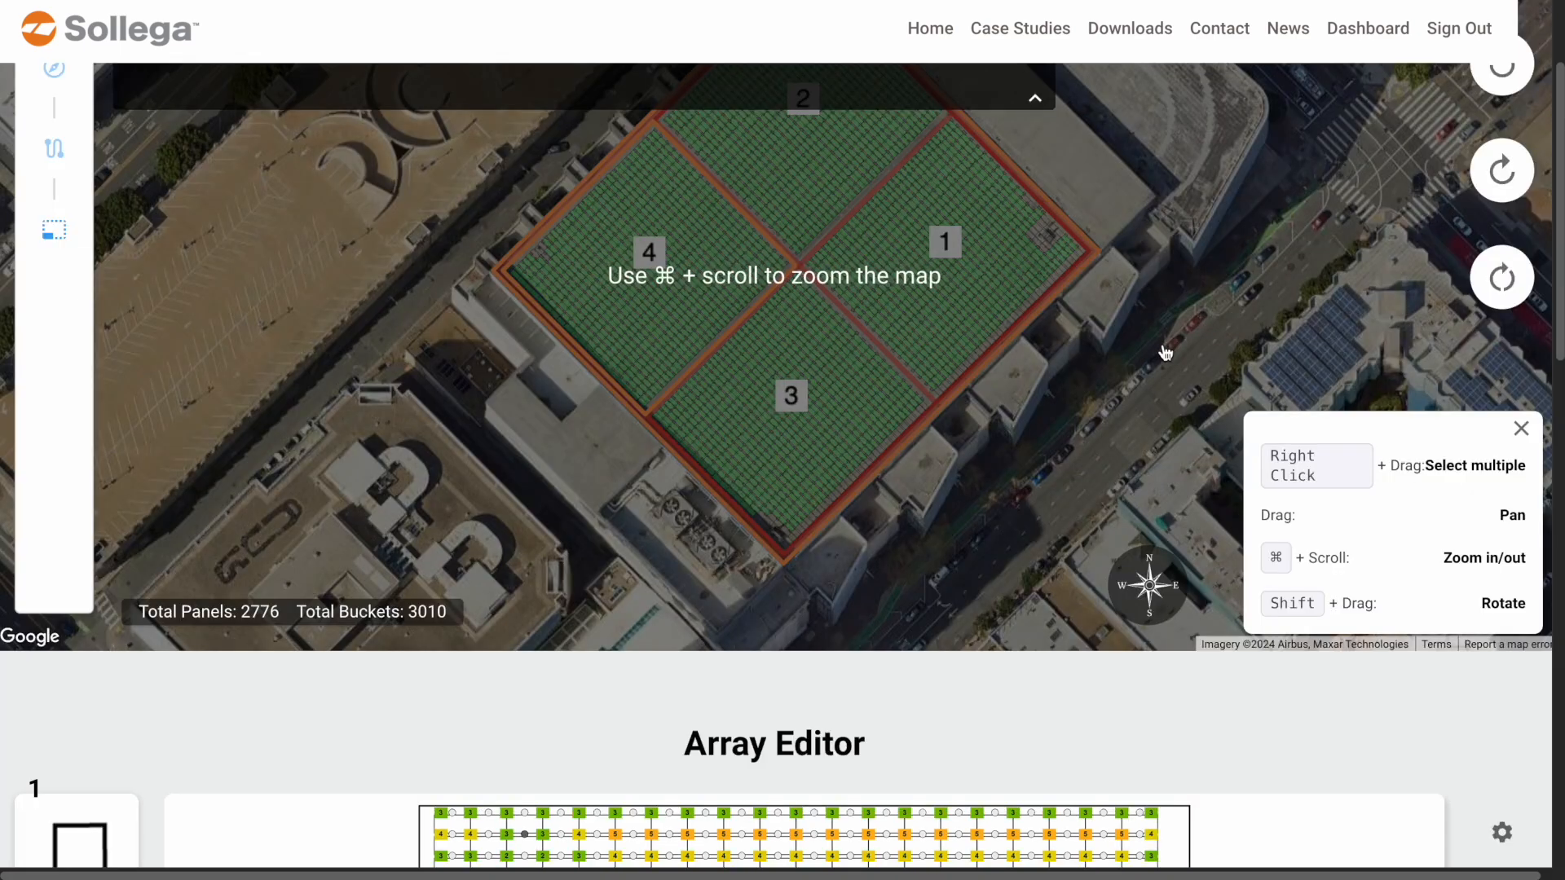
pyautogui.scroll(2, 1171, 354)
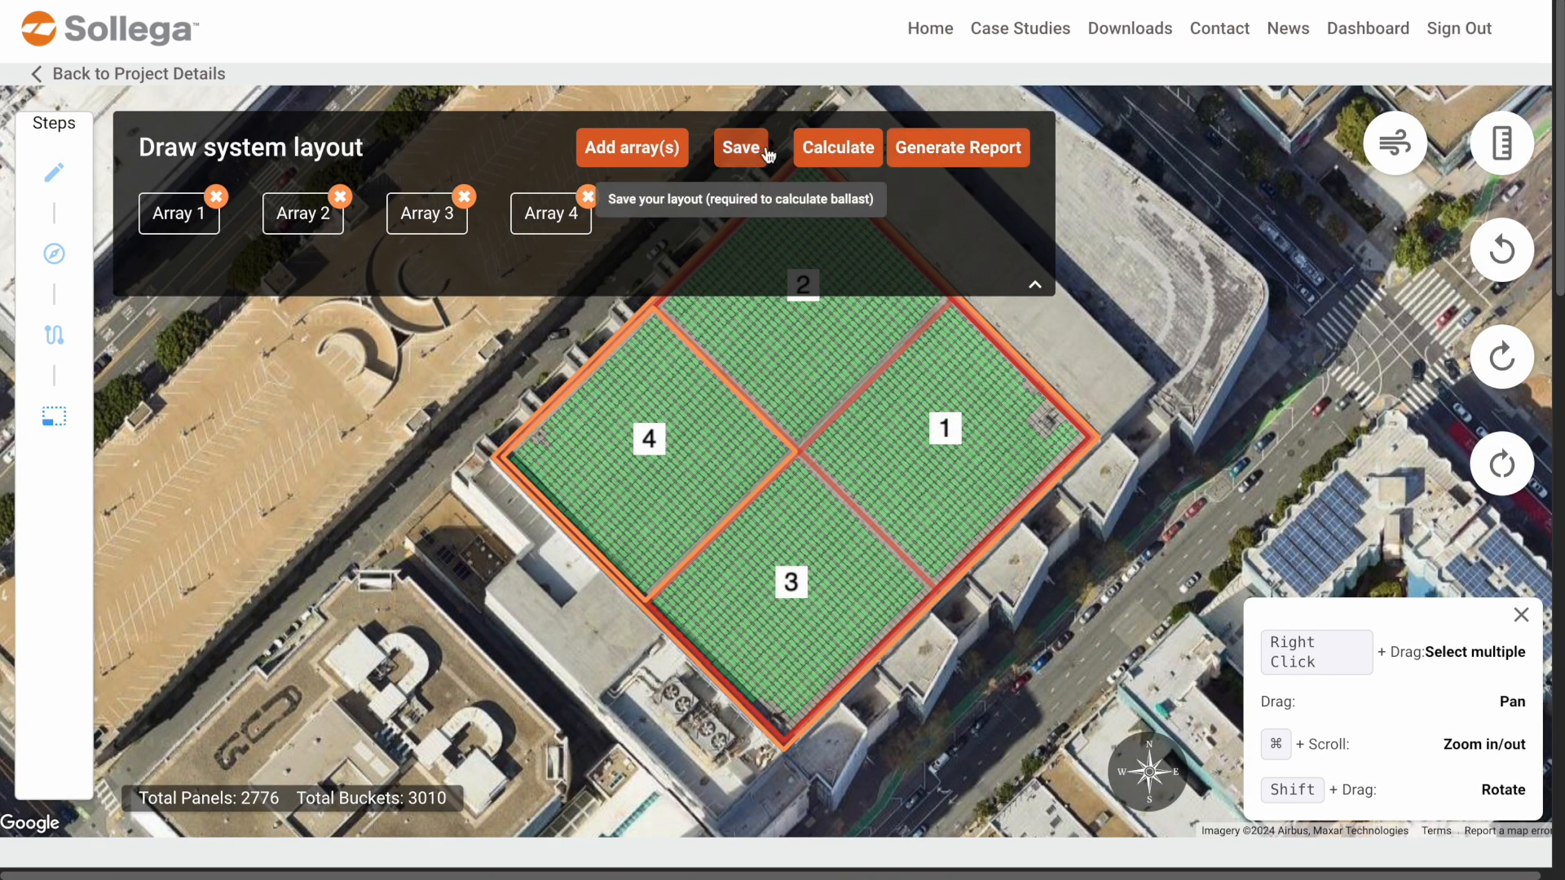
pyautogui.click(767, 152)
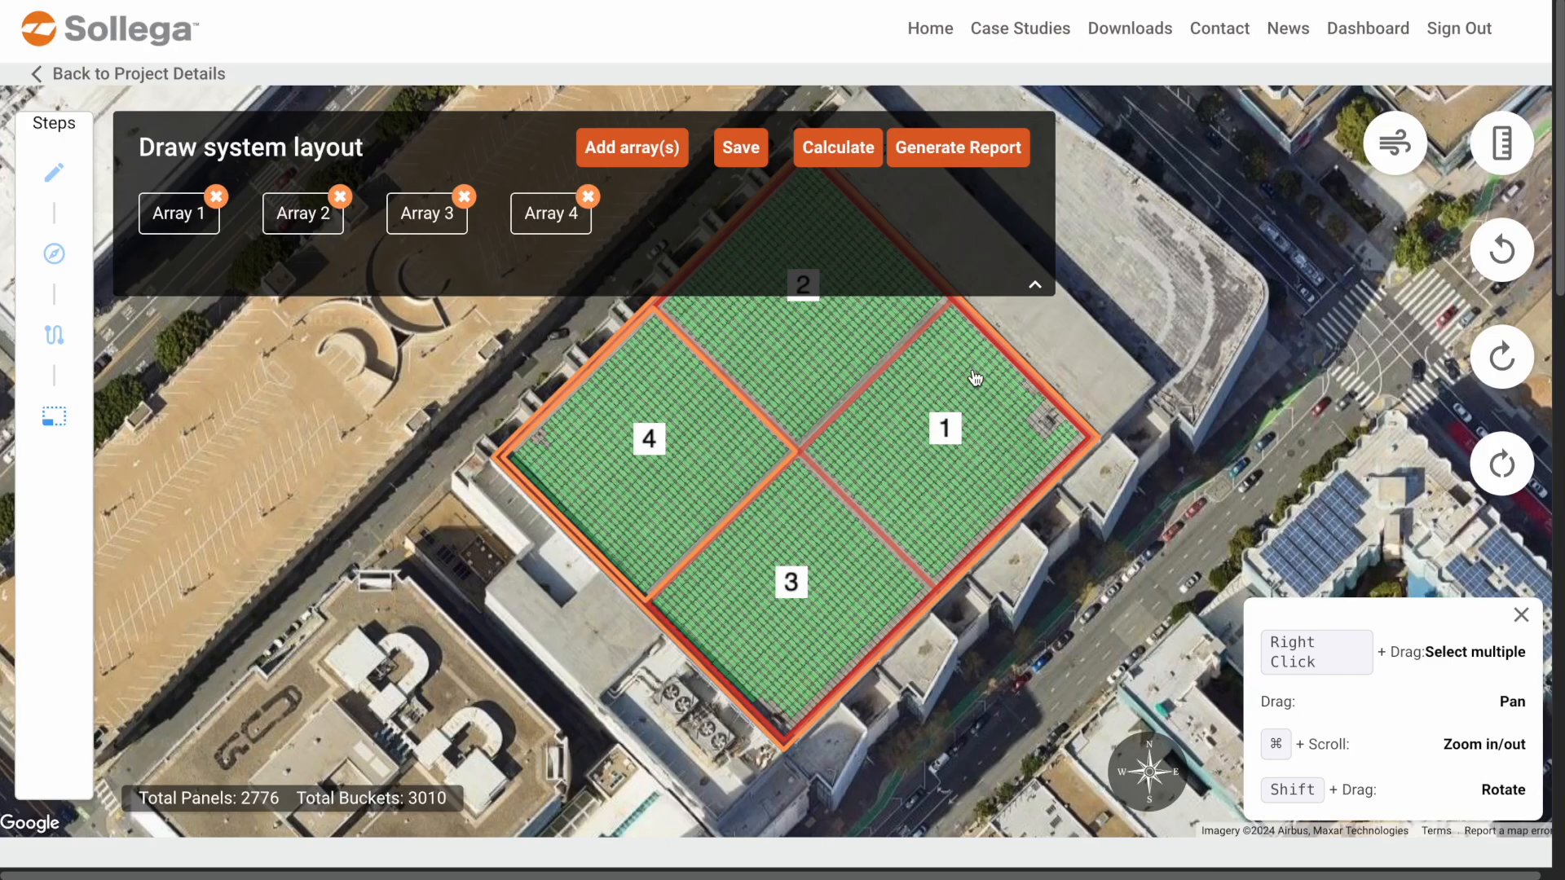
pyautogui.click(967, 156)
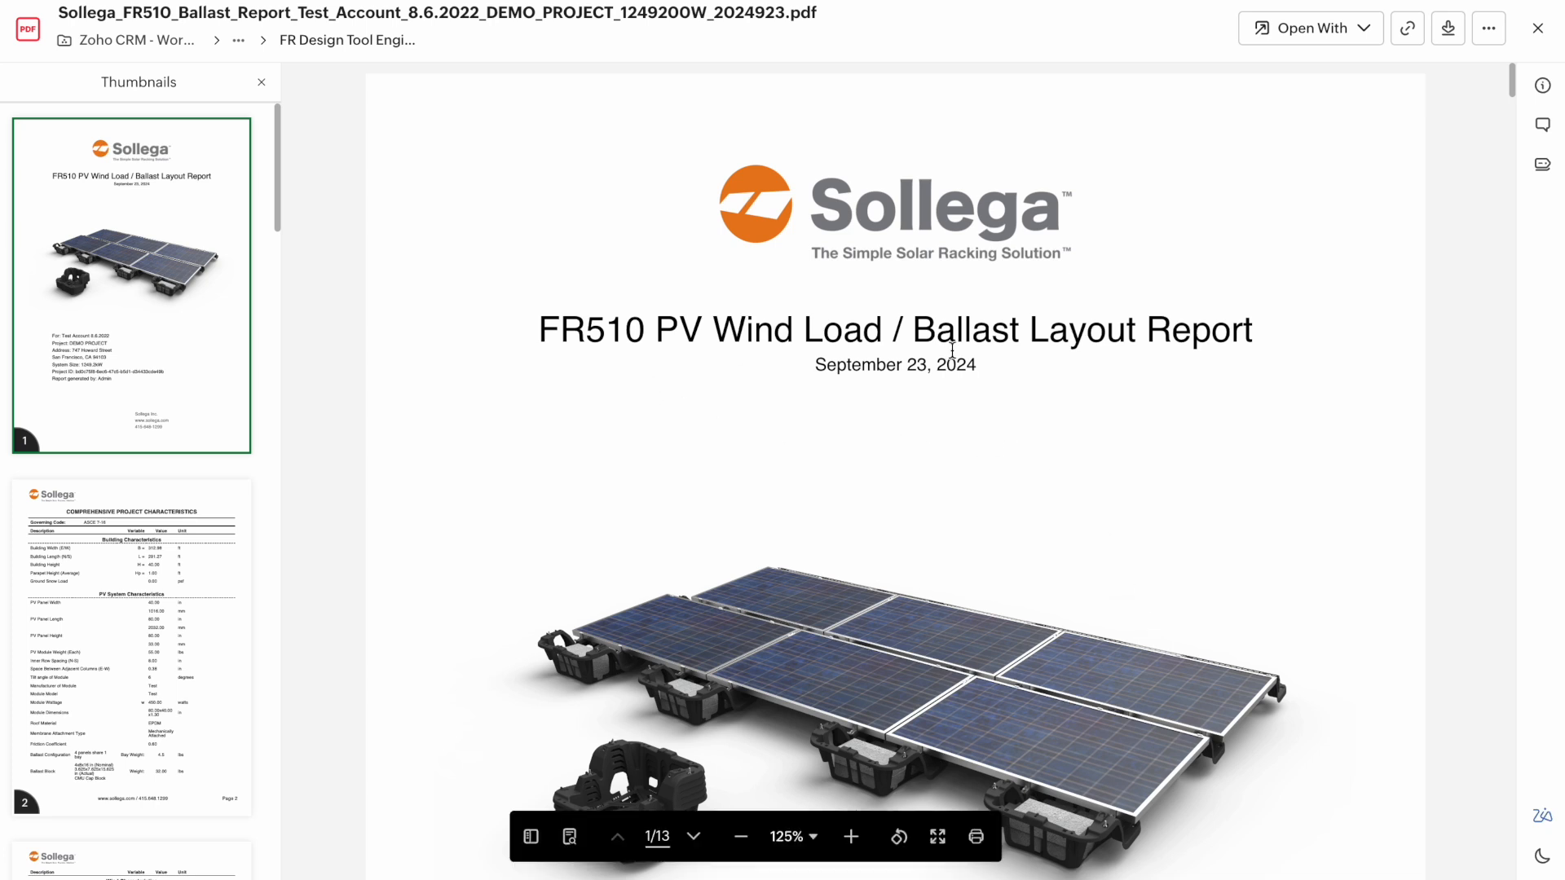
# In the ballast report PDF in Zoho WorkDrive, examine the cover page and the building, PV system and wind characteristics
pyautogui.scroll(-3, 279, 217)
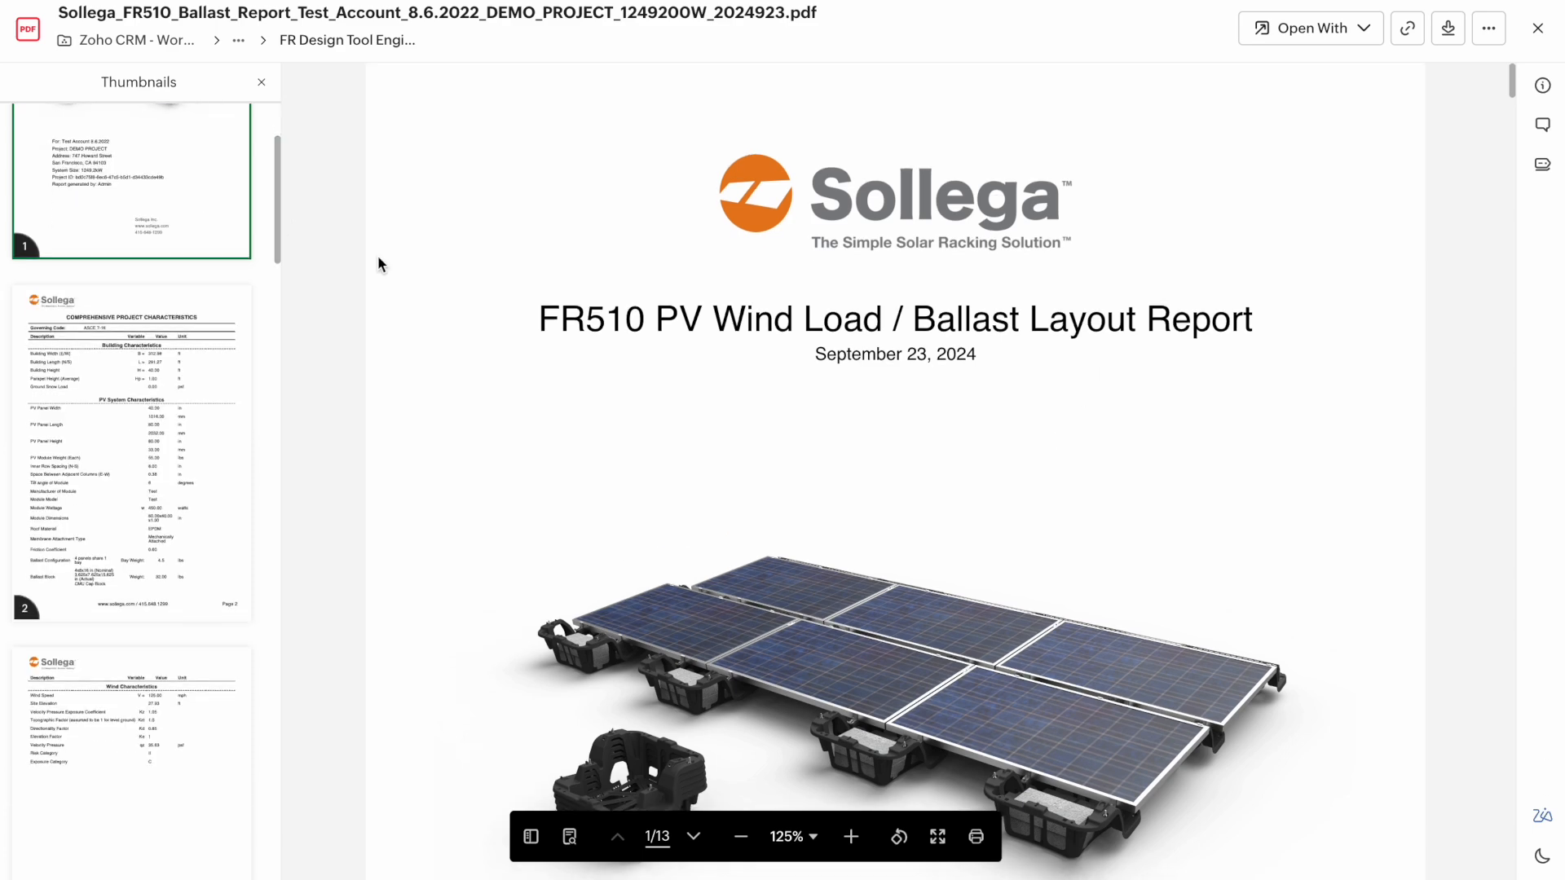
pyautogui.scroll(-2, 1159, 527)
pyautogui.scroll(-10, 1178, 619)
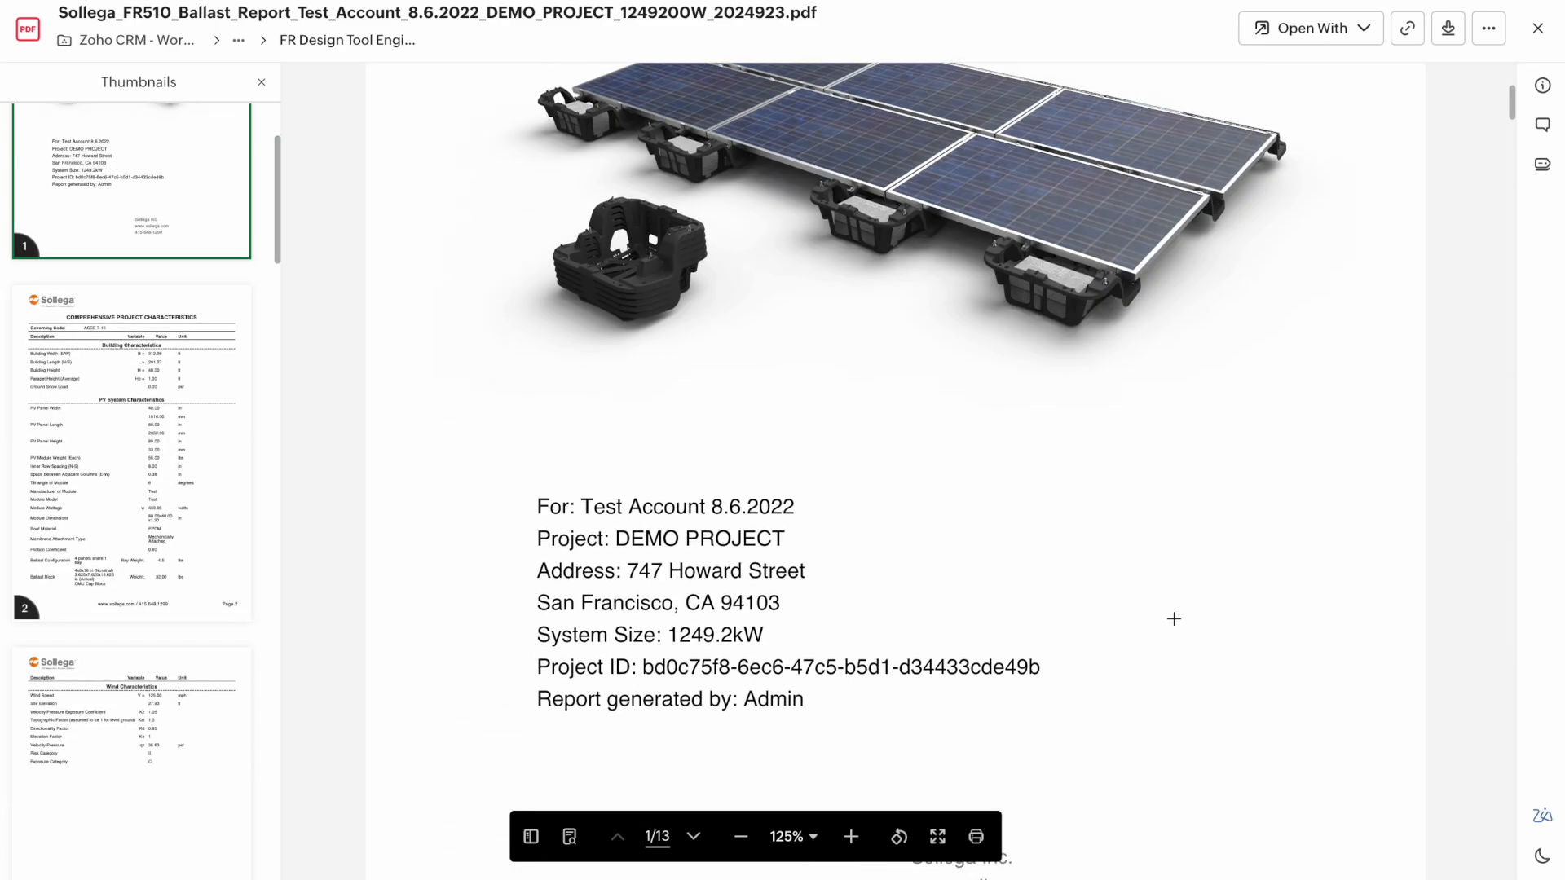
pyautogui.scroll(-5, 1180, 624)
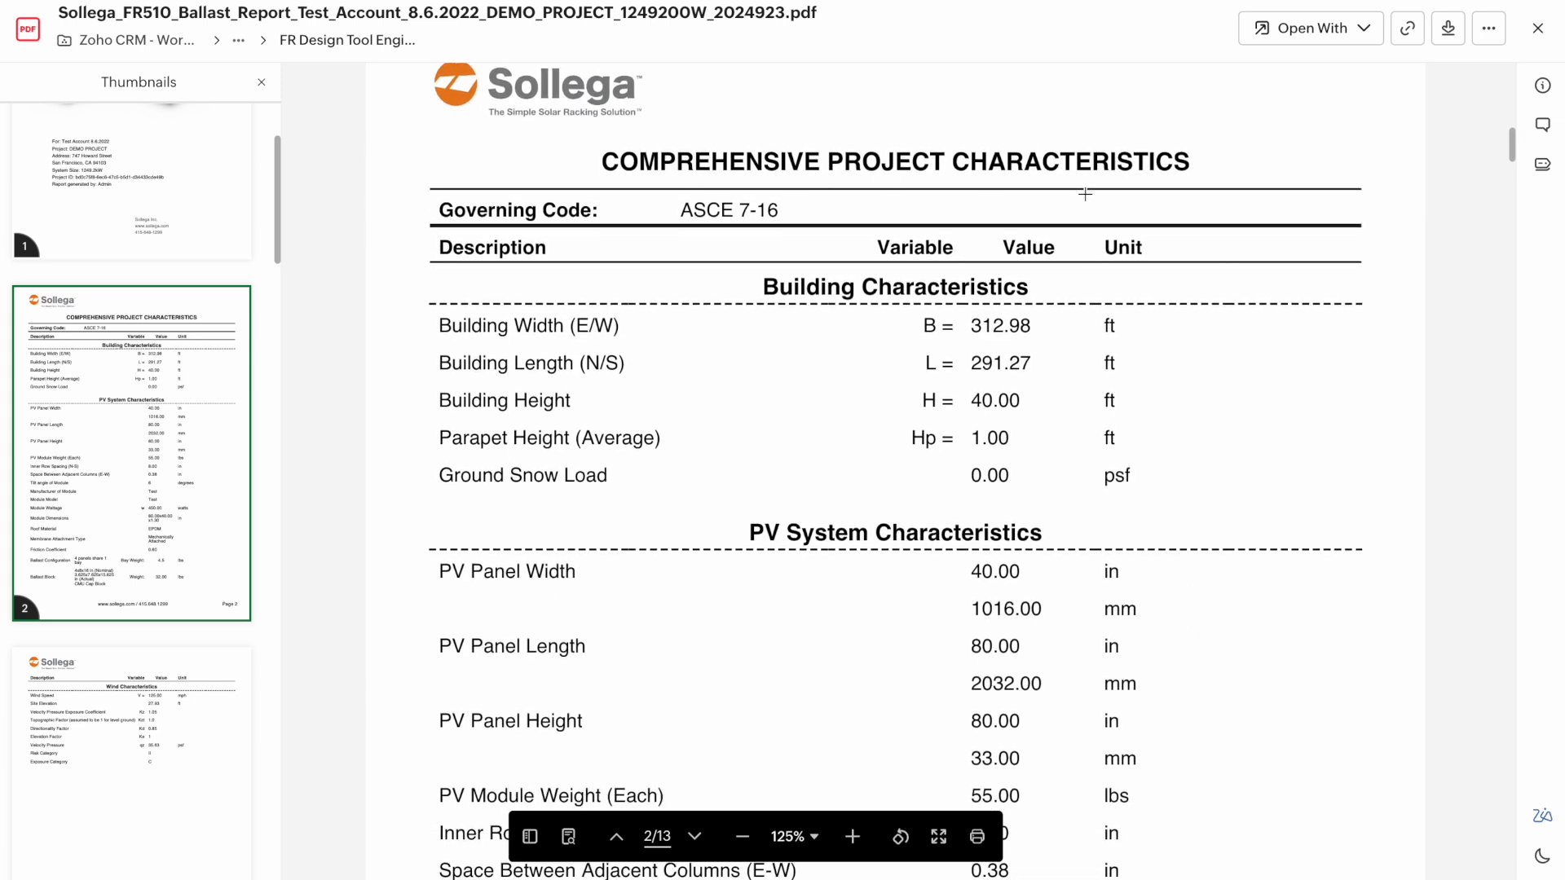
pyautogui.scroll(-3, 1100, 396)
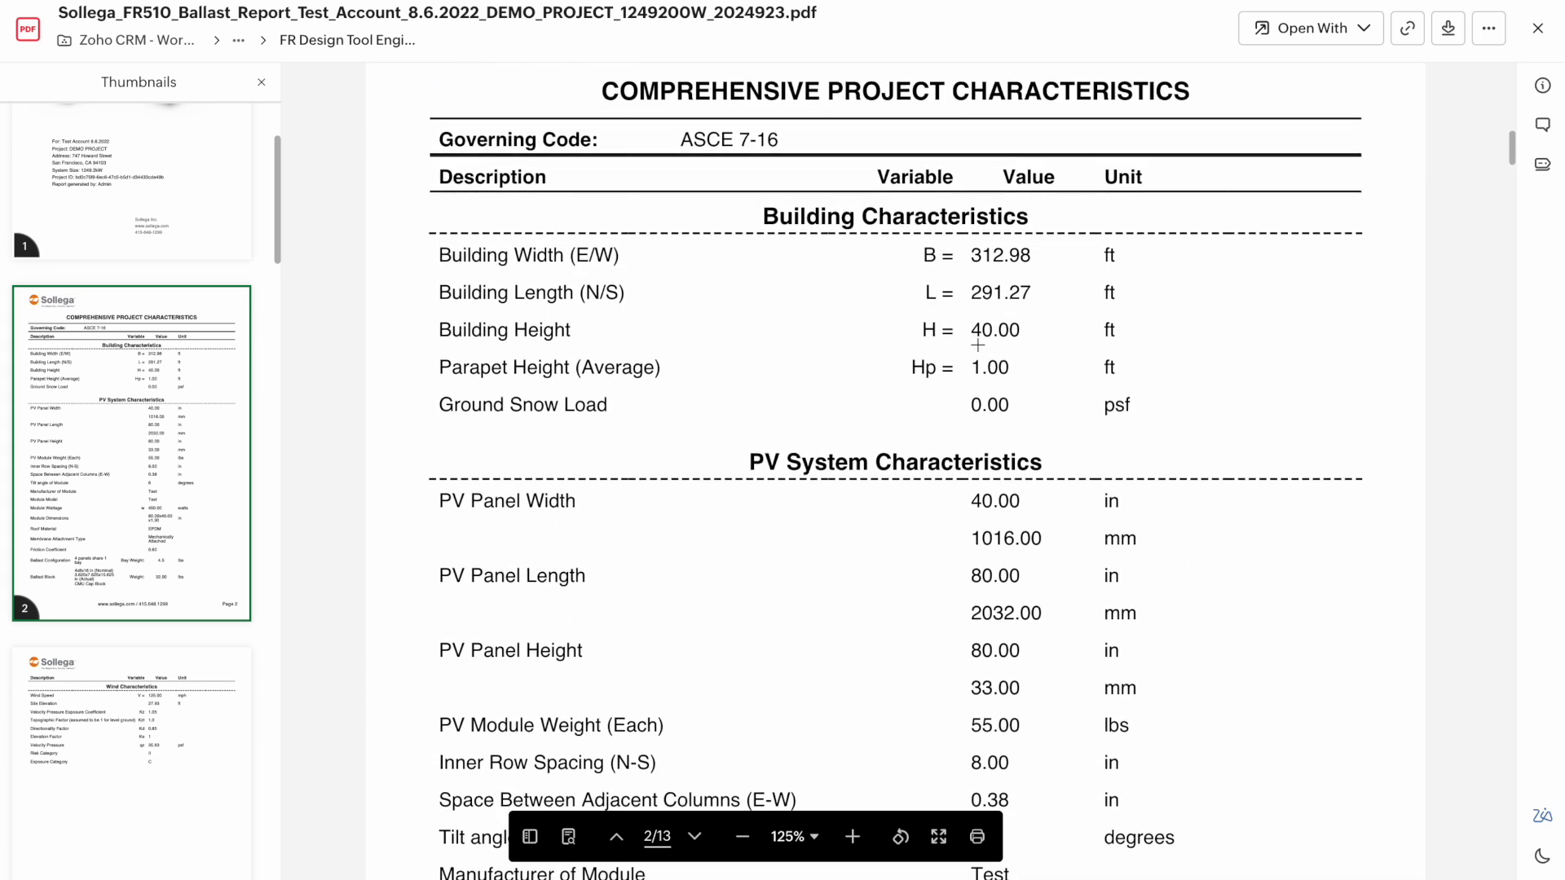
pyautogui.scroll(-3, 1100, 397)
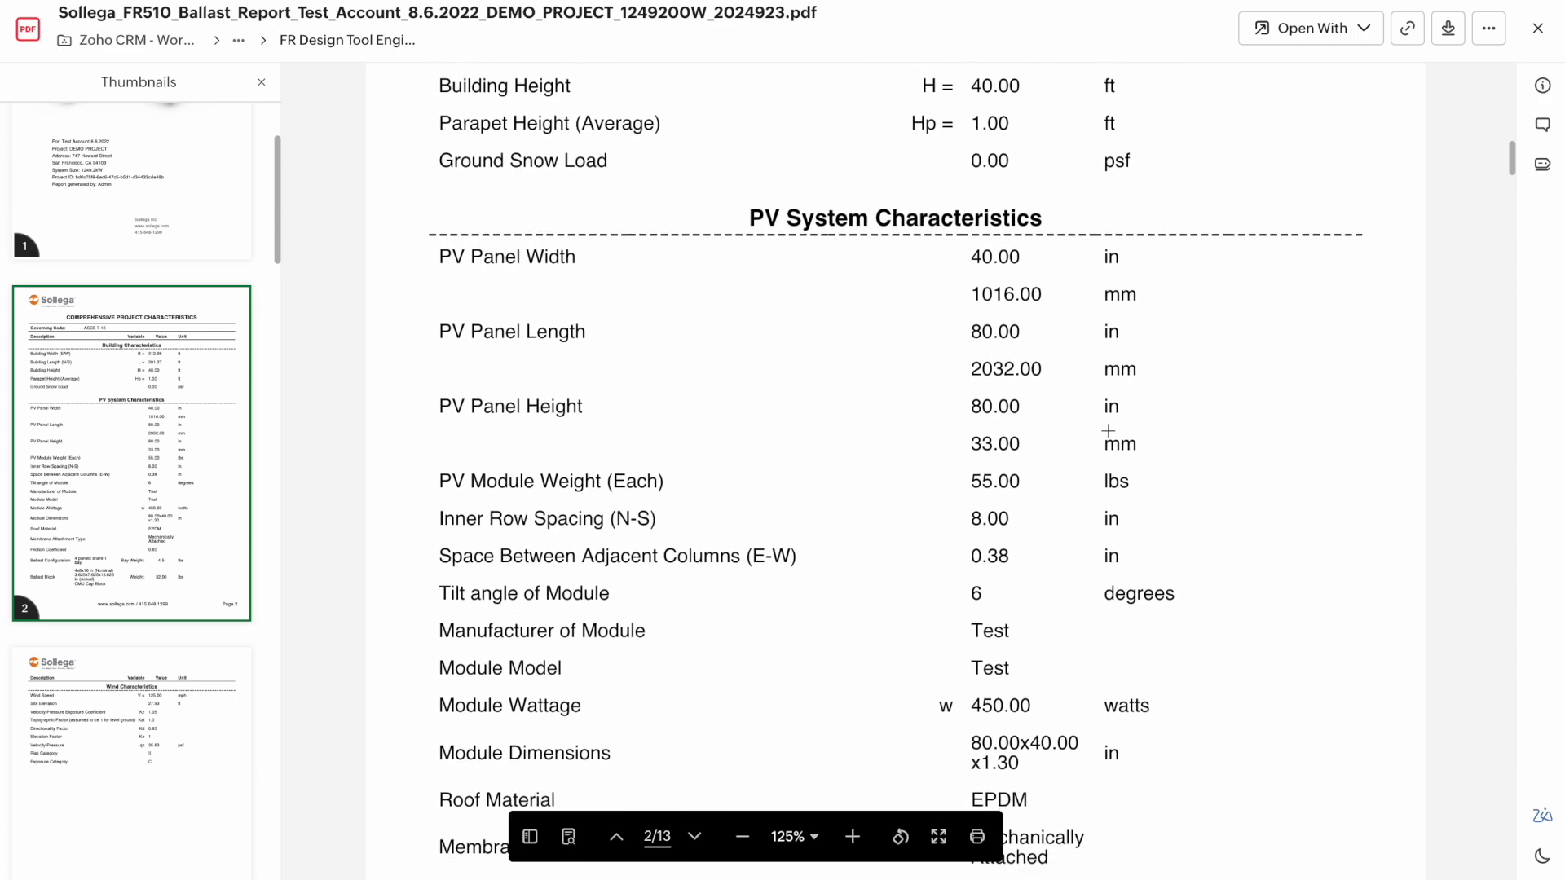
pyautogui.scroll(-2, 1038, 472)
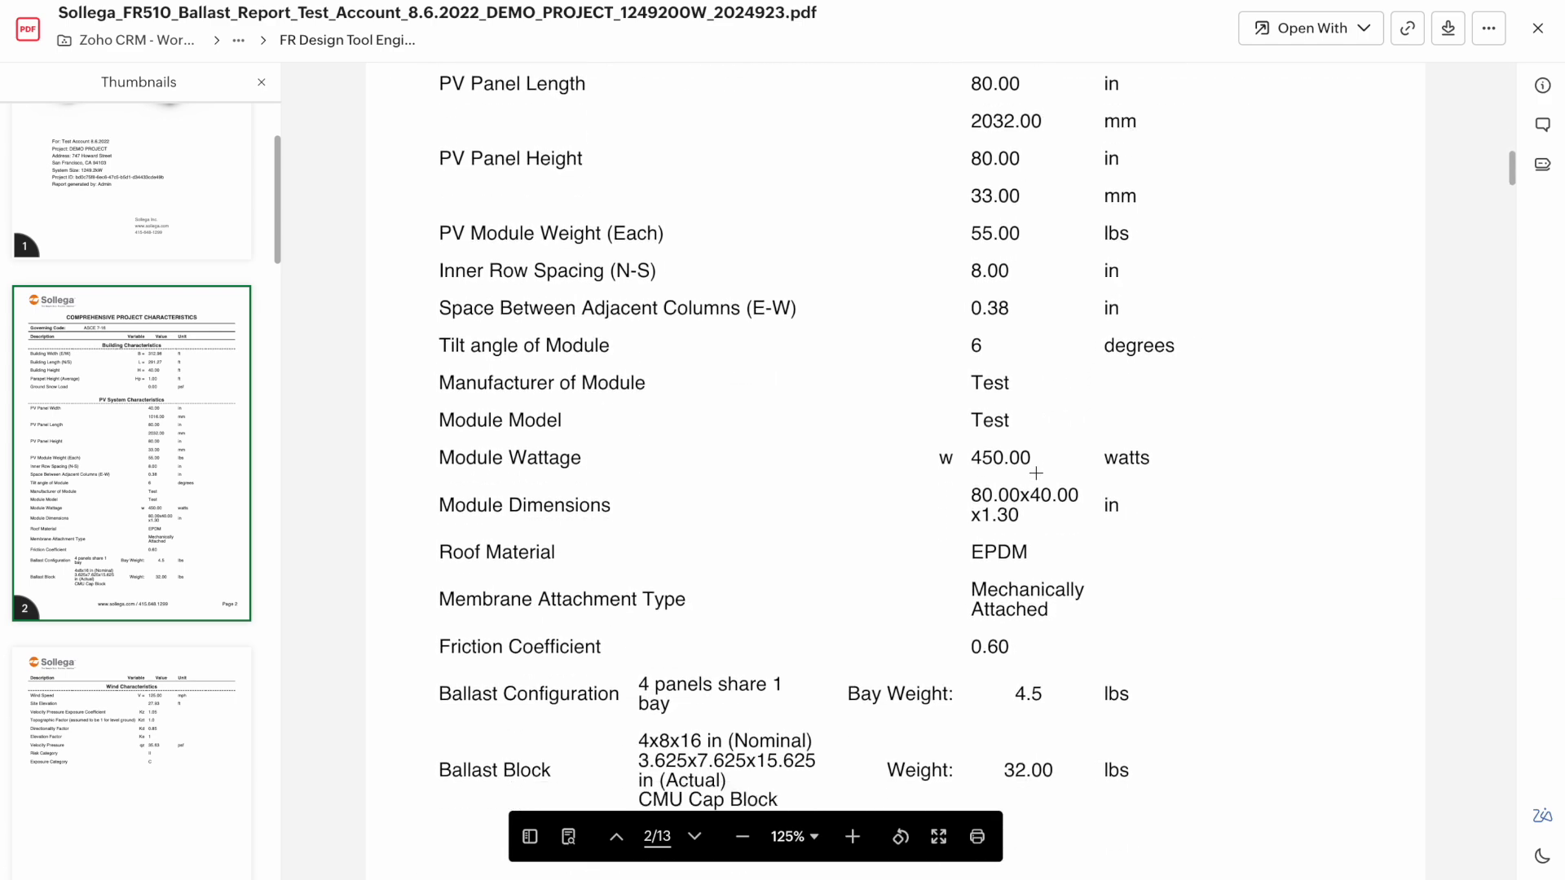
pyautogui.scroll(-7, 1010, 531)
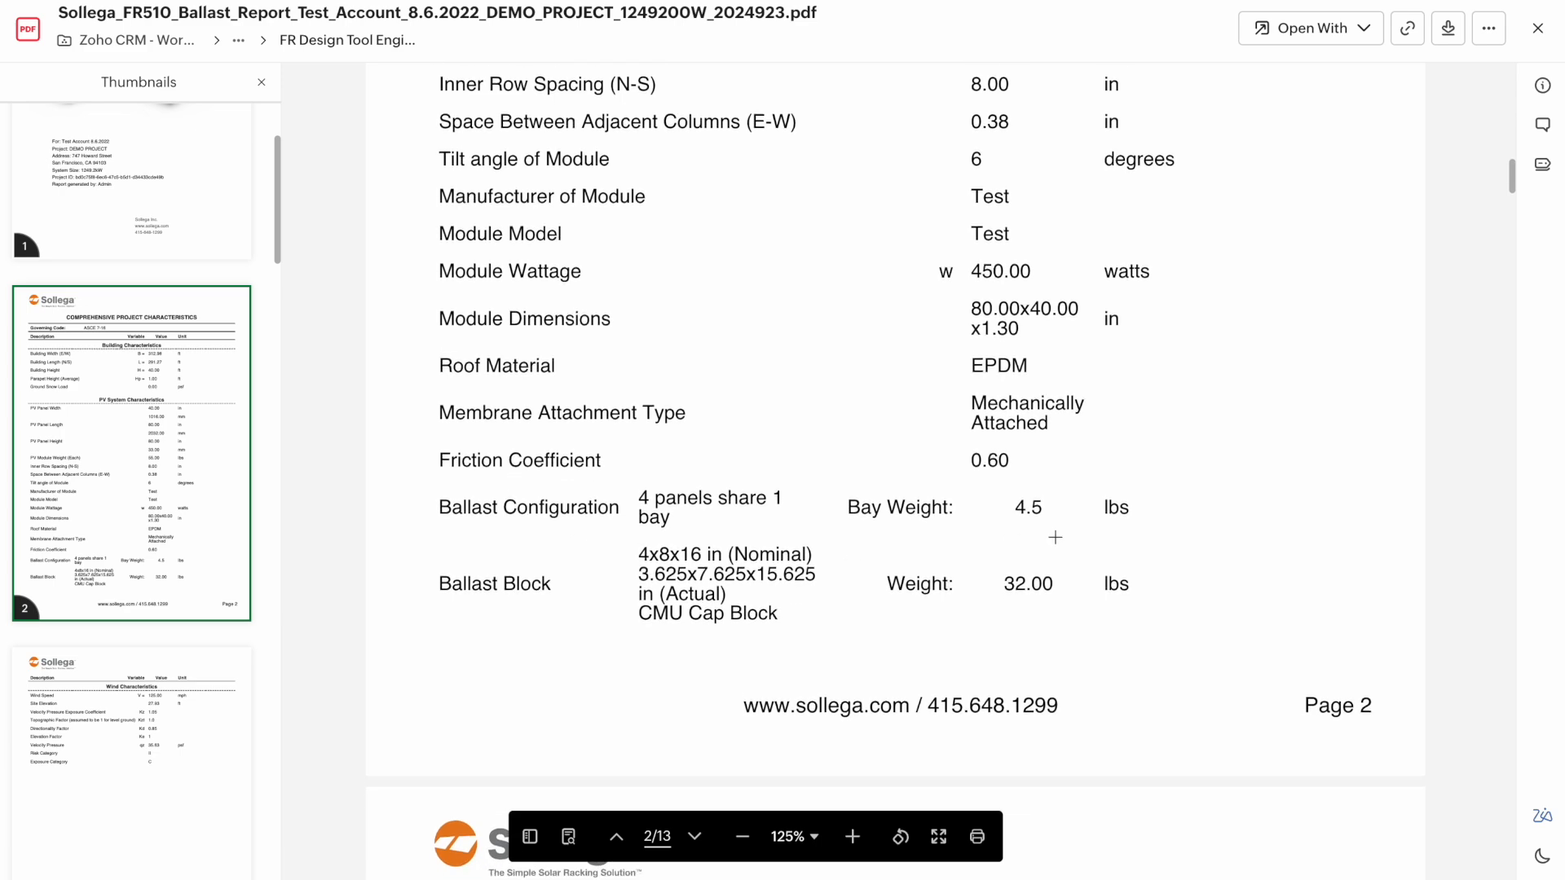
pyautogui.scroll(-6, 1058, 577)
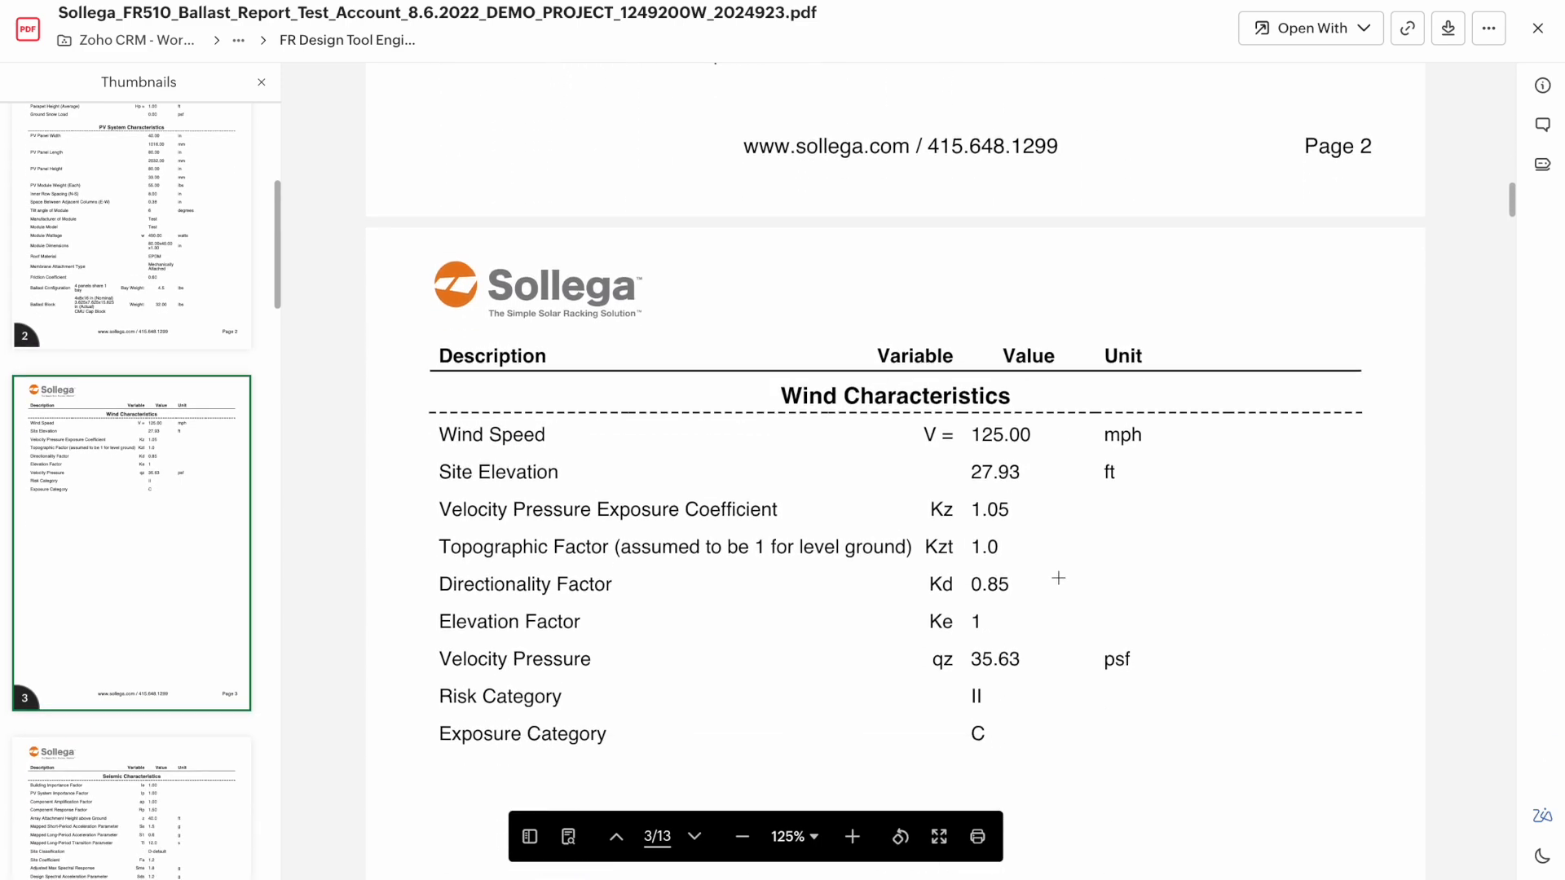
# Examine the report's seismic characteristics and the minimum separations and notes for seismic displacement
pyautogui.scroll(-4, 1059, 577)
pyautogui.scroll(-18, 1059, 580)
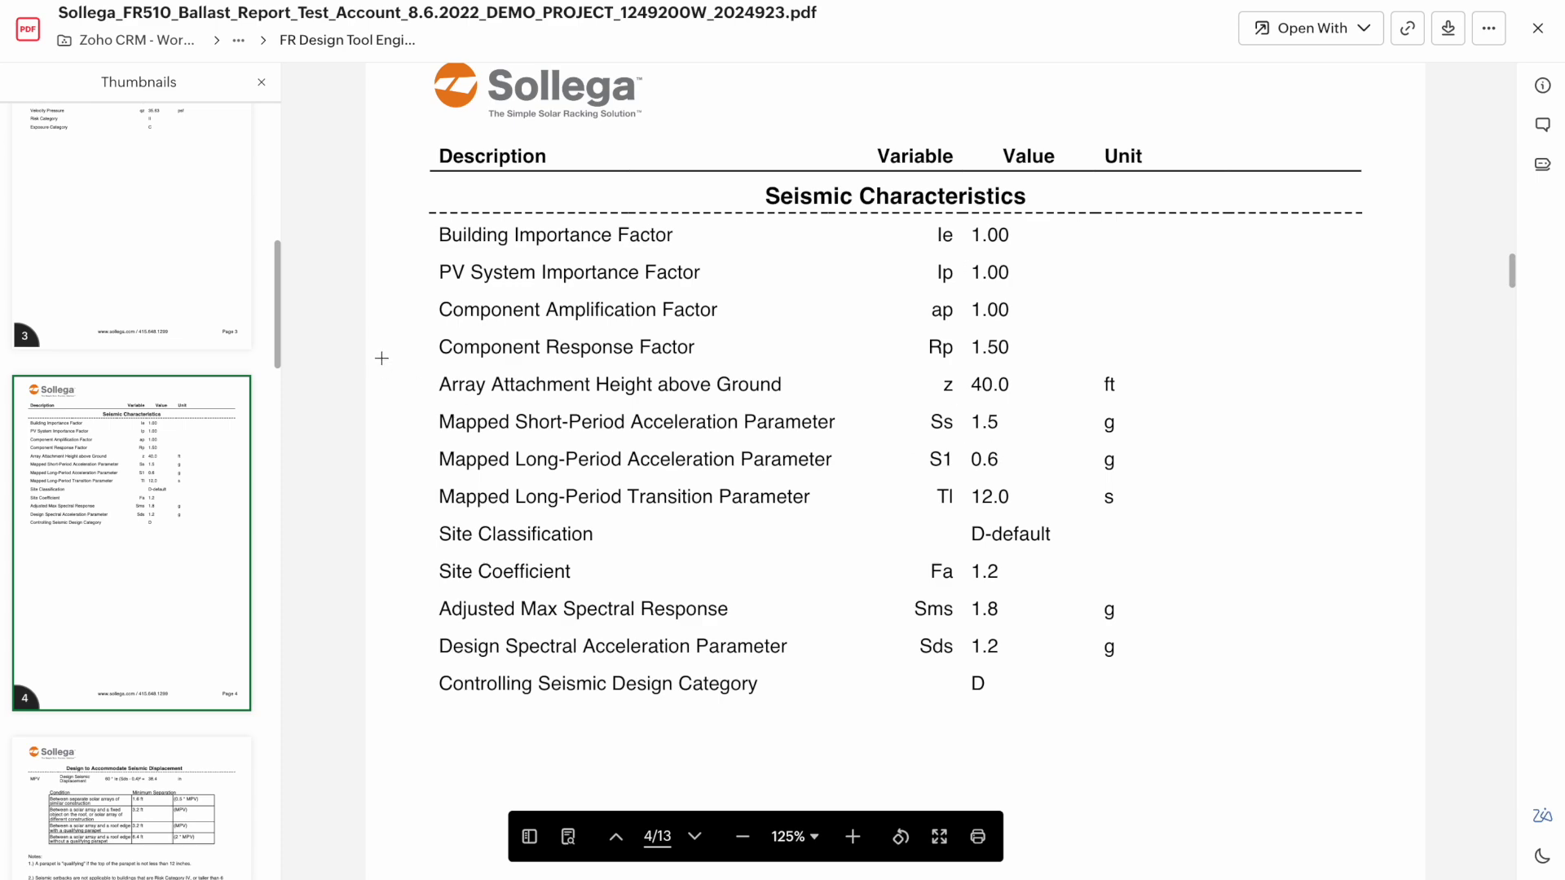
pyautogui.scroll(-19, 938, 617)
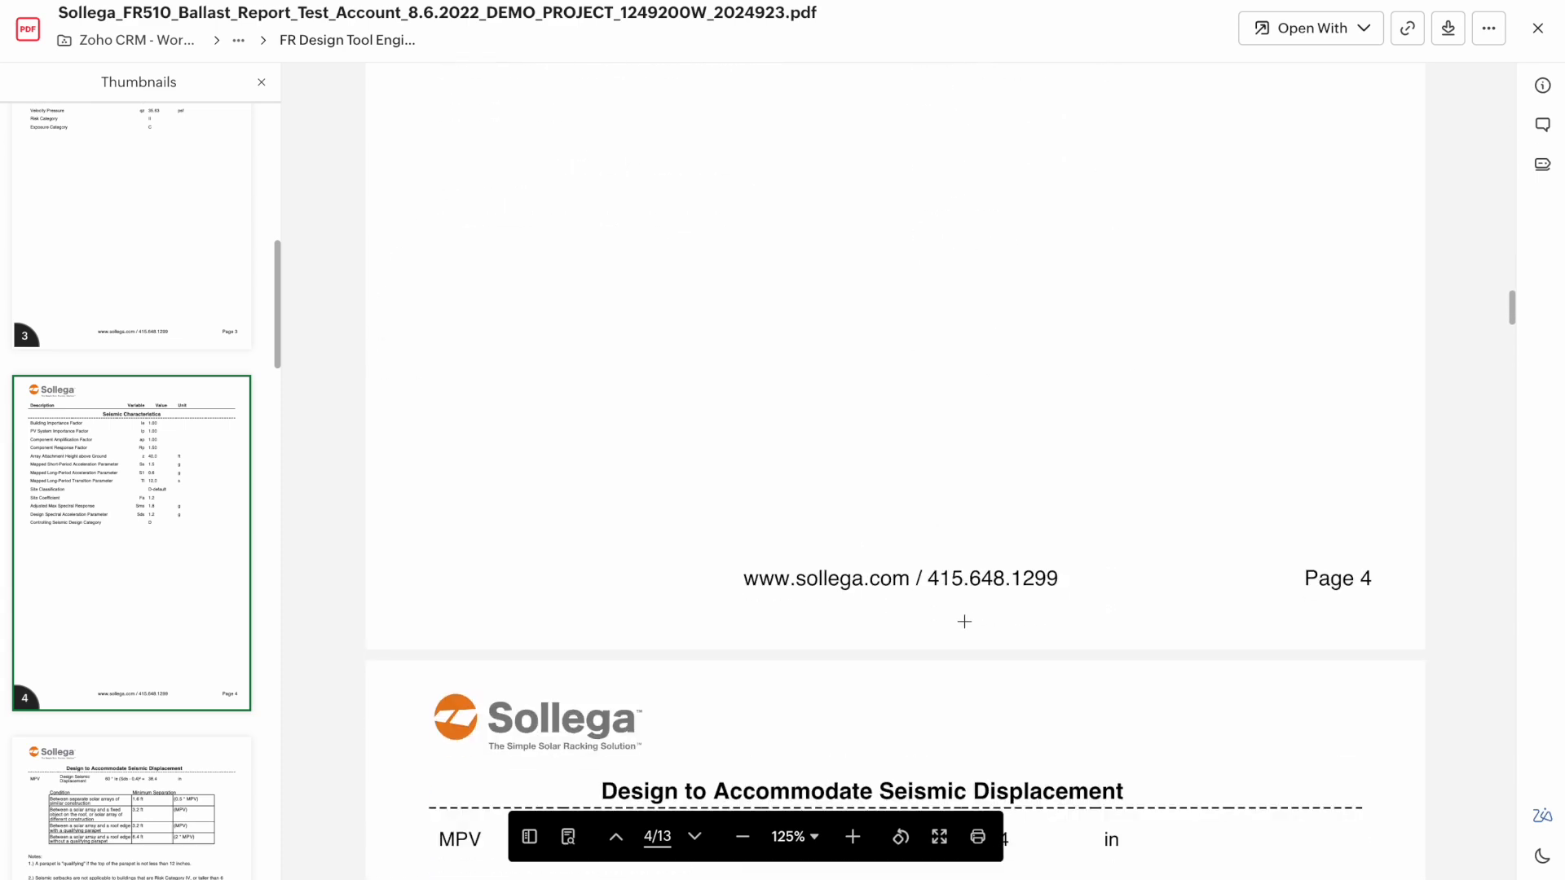
pyautogui.scroll(-2, 964, 621)
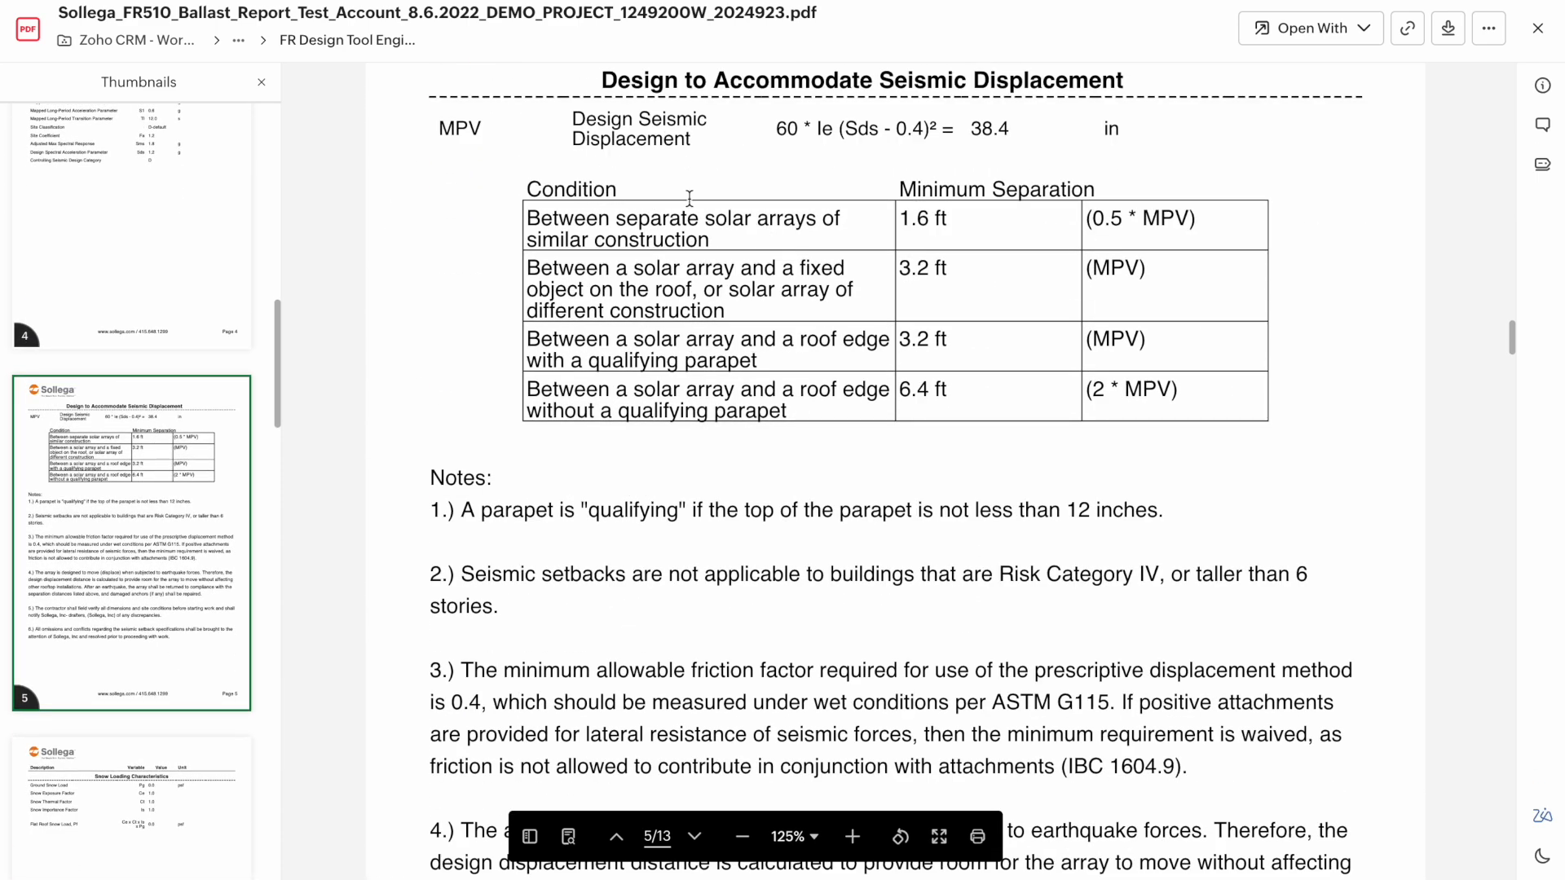
pyautogui.scroll(-3, 959, 406)
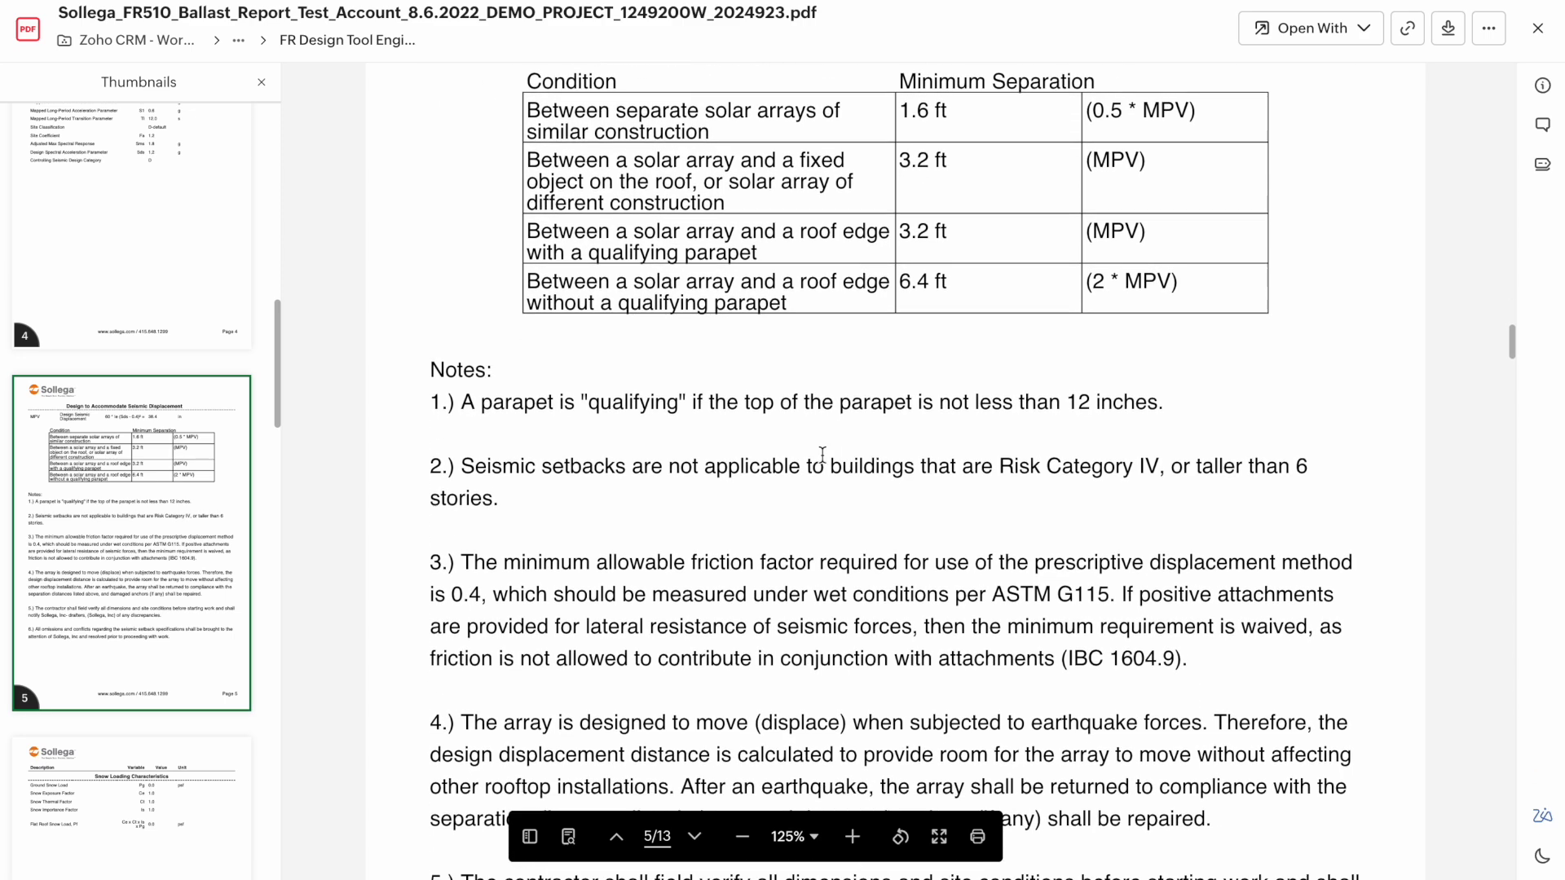
pyautogui.scroll(-7, 987, 587)
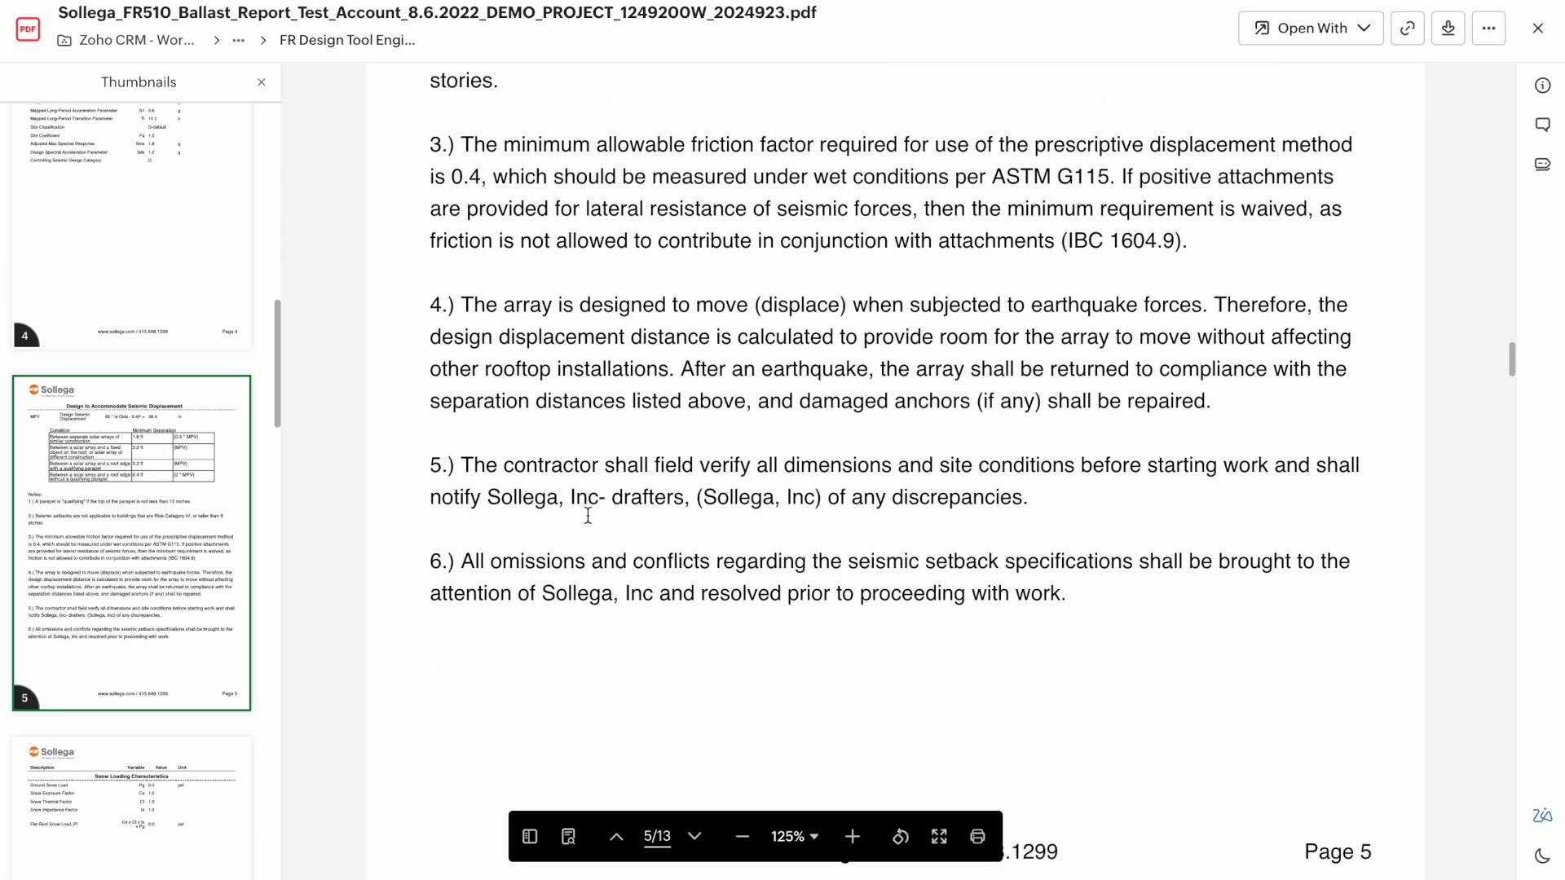
# Examine the snow loading characteristics and the point loads for buckets with four down to one ballast block
pyautogui.scroll(-7, 1070, 550)
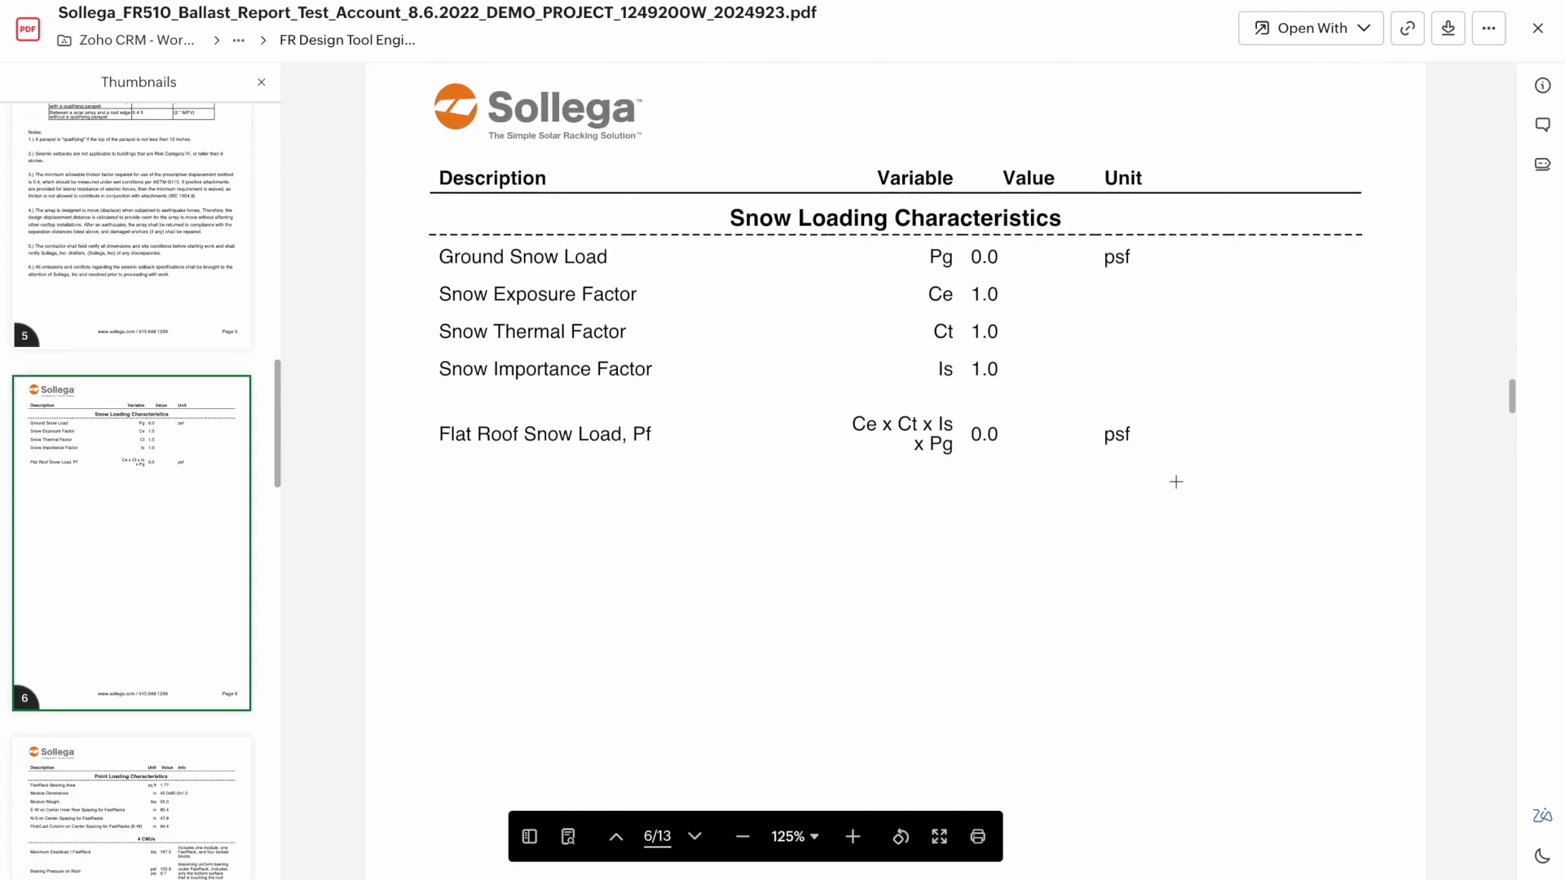
pyautogui.scroll(-5, 1177, 482)
pyautogui.scroll(-13, 1176, 495)
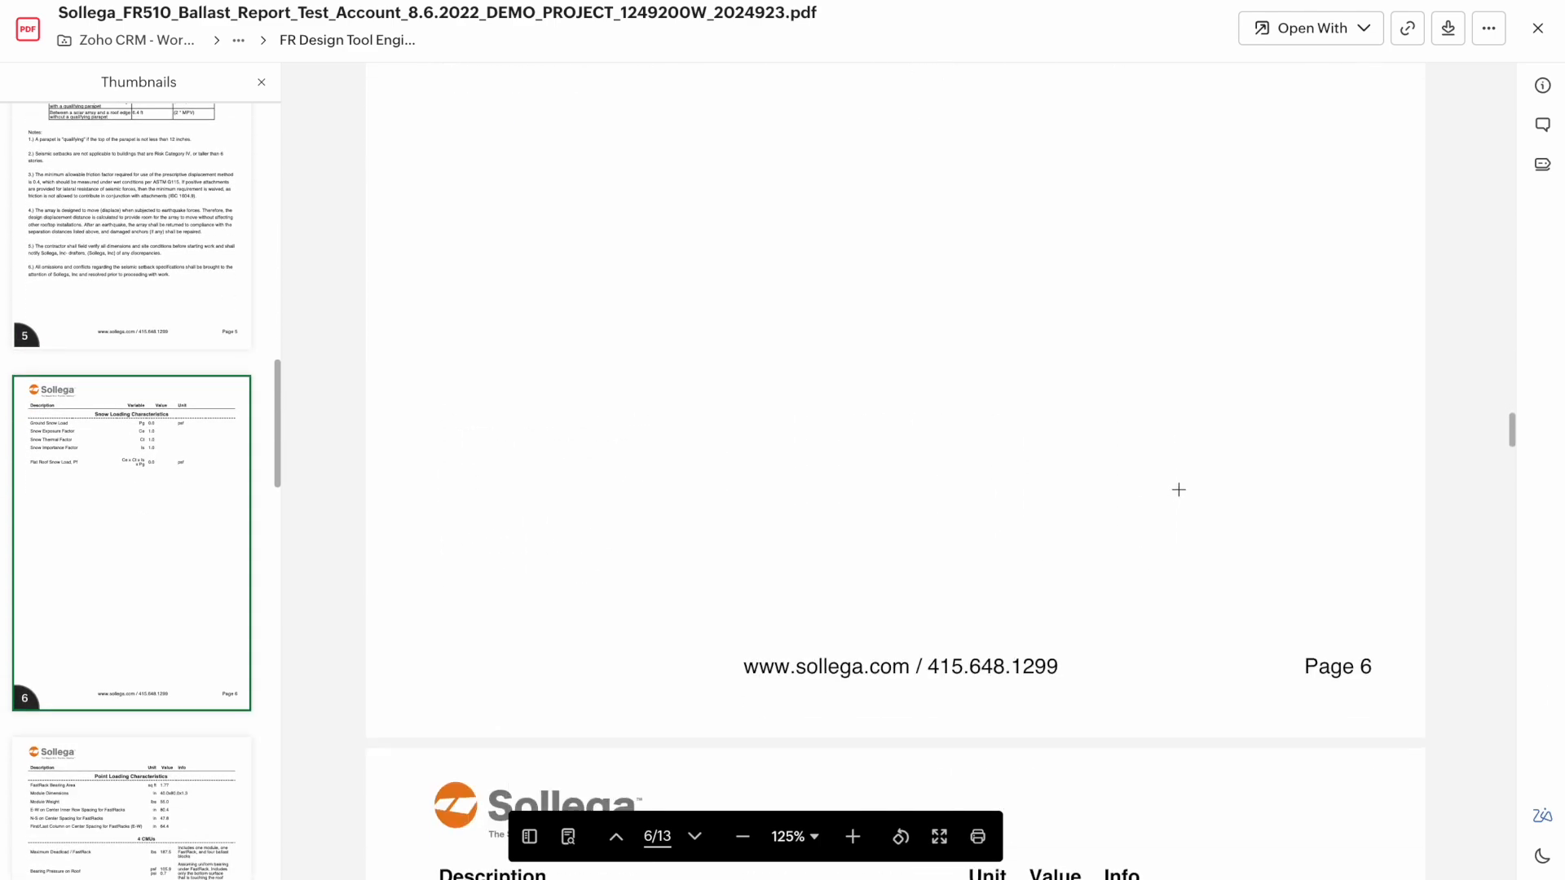
pyautogui.scroll(-1, 1176, 491)
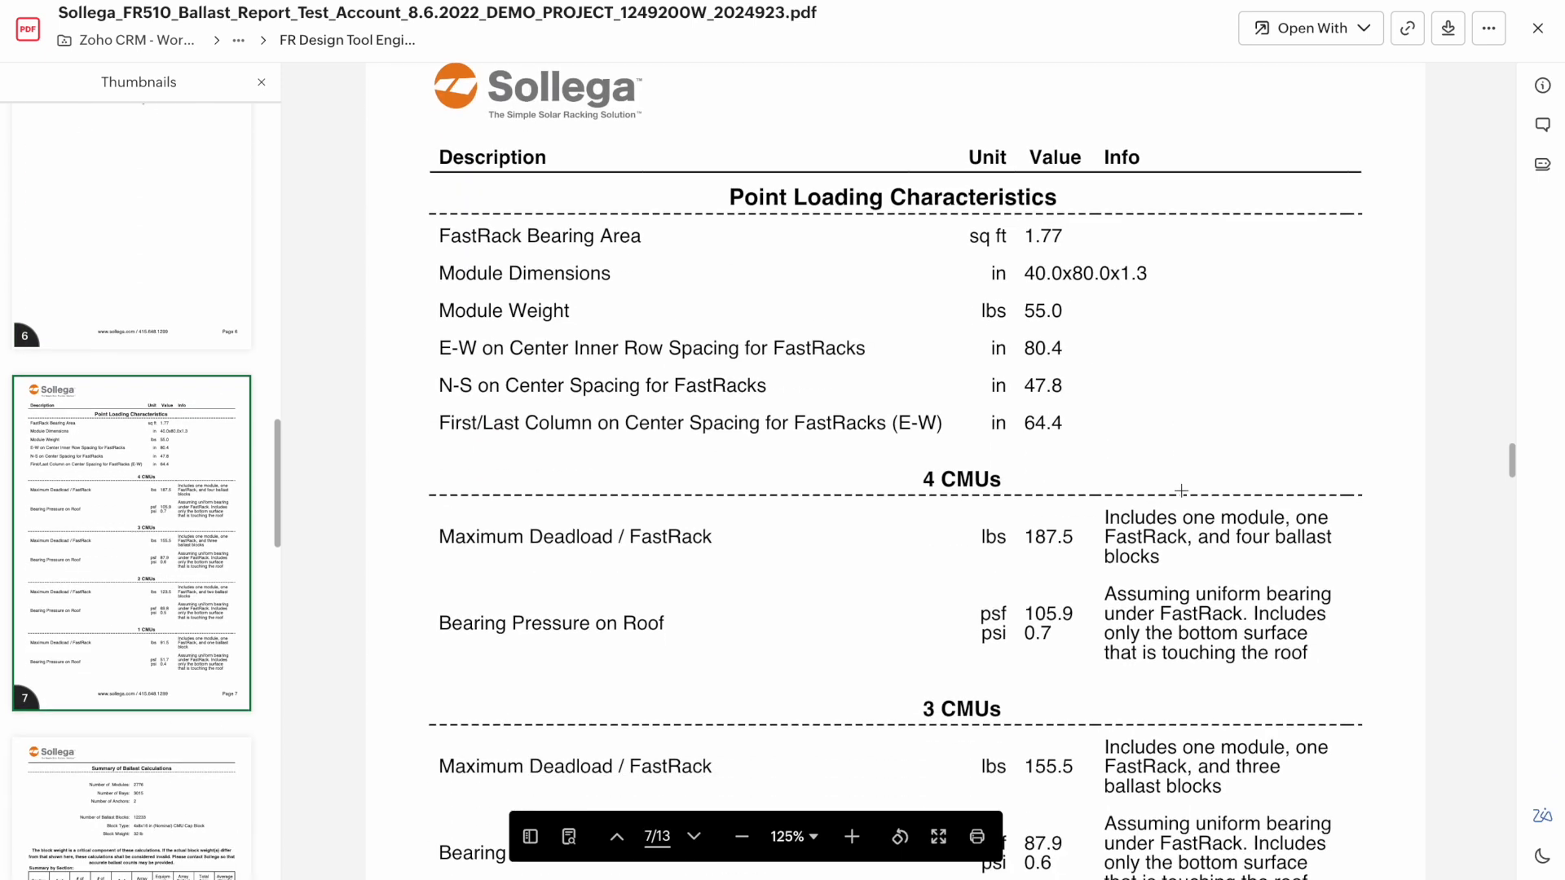
pyautogui.scroll(-3, 1092, 414)
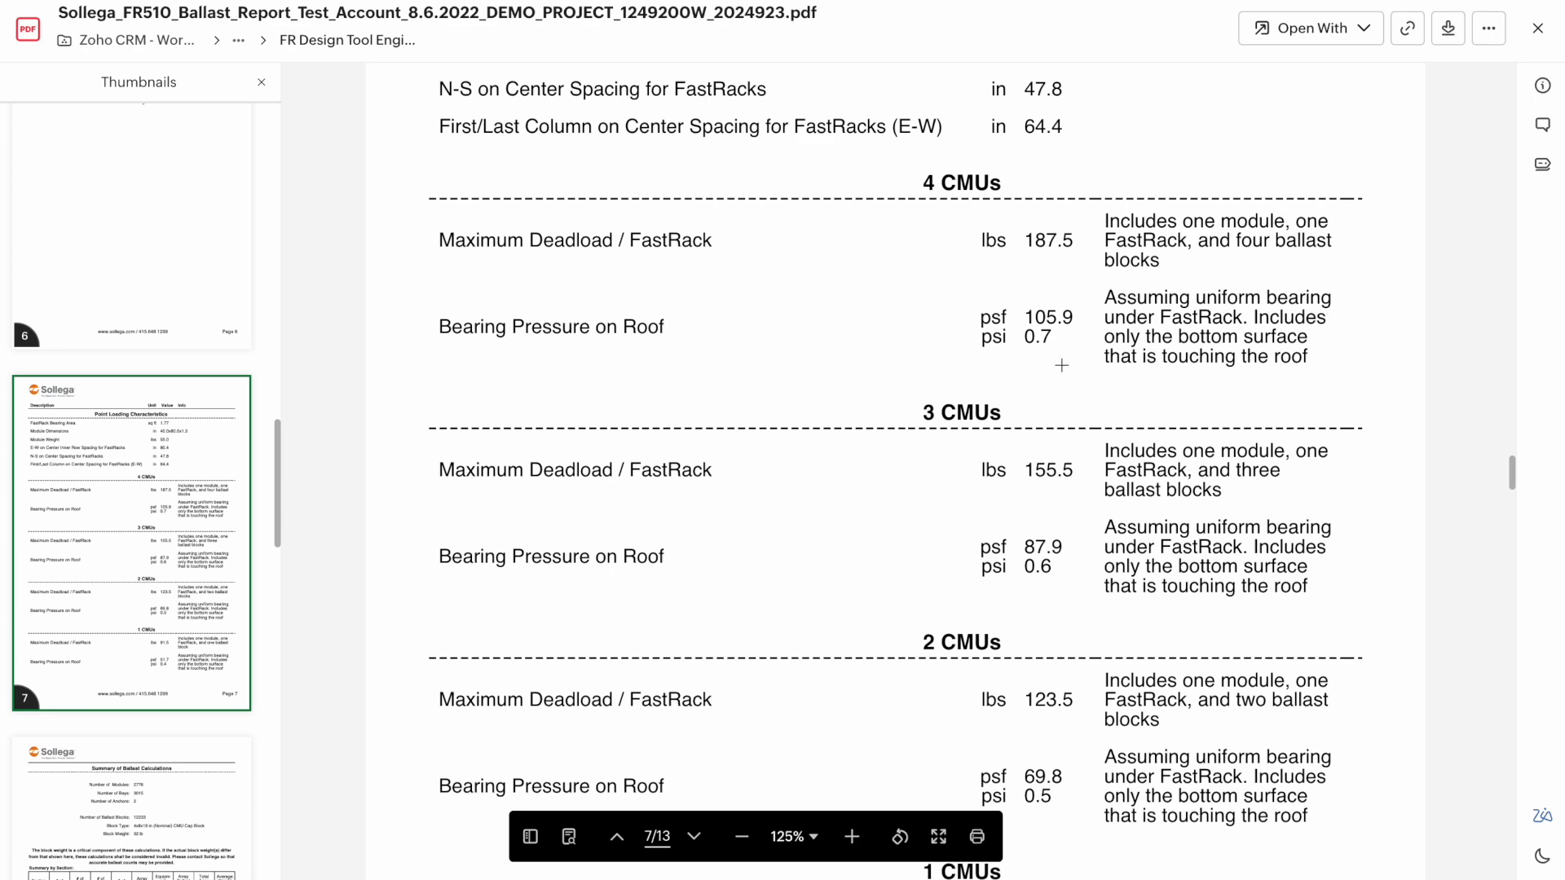
pyautogui.scroll(-3, 1128, 436)
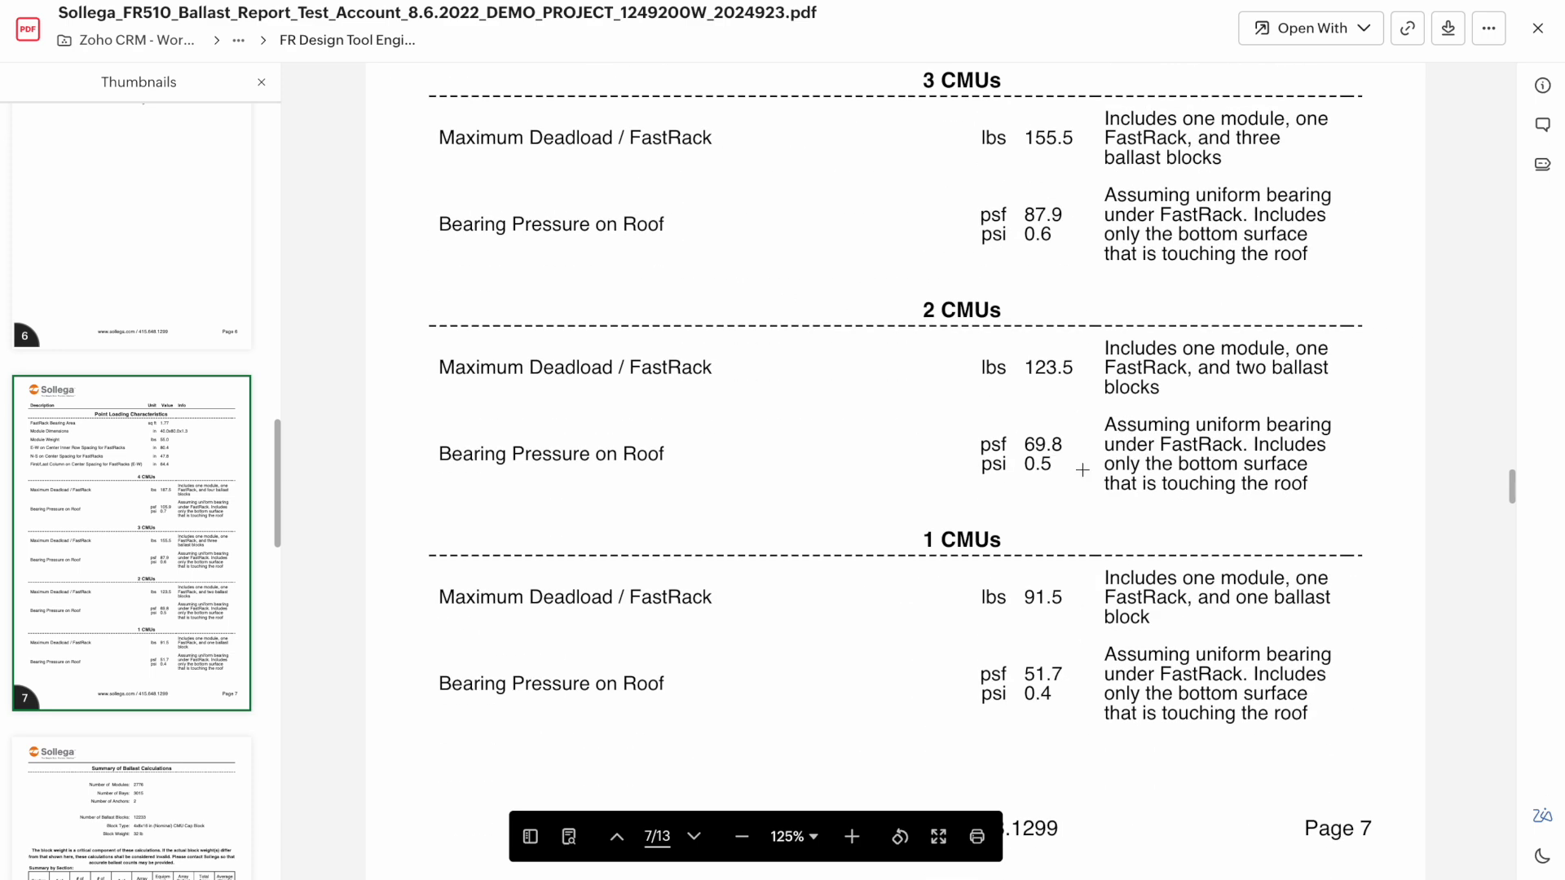
# Examine the Summary of Ballast Calculations, including the per-array section table and the overall system weights and module pressures
pyautogui.scroll(-4, 1046, 521)
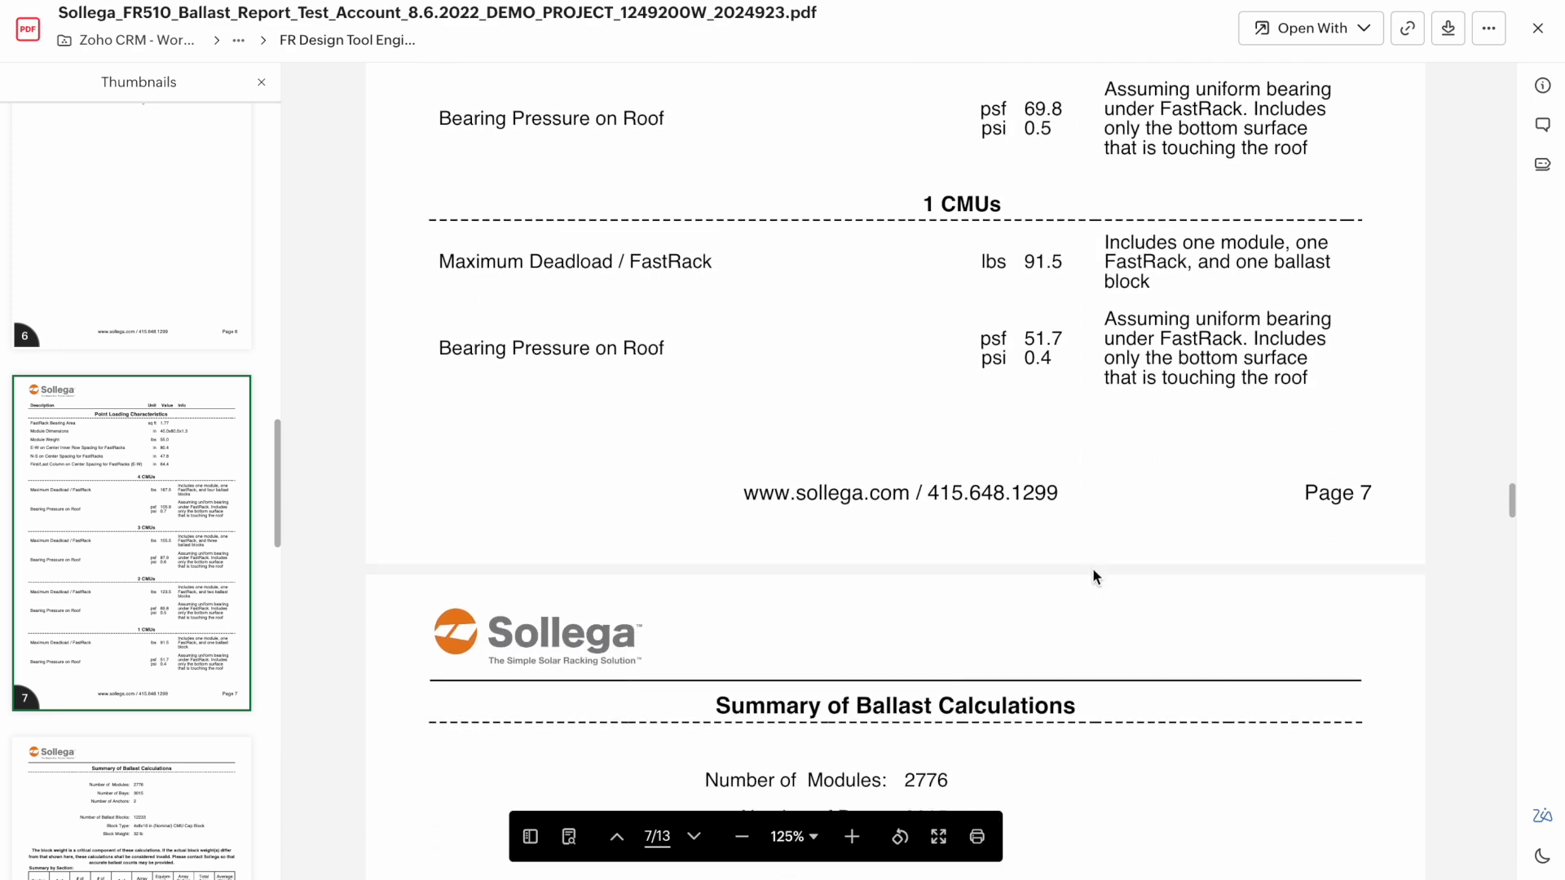
pyautogui.scroll(-4, 1092, 572)
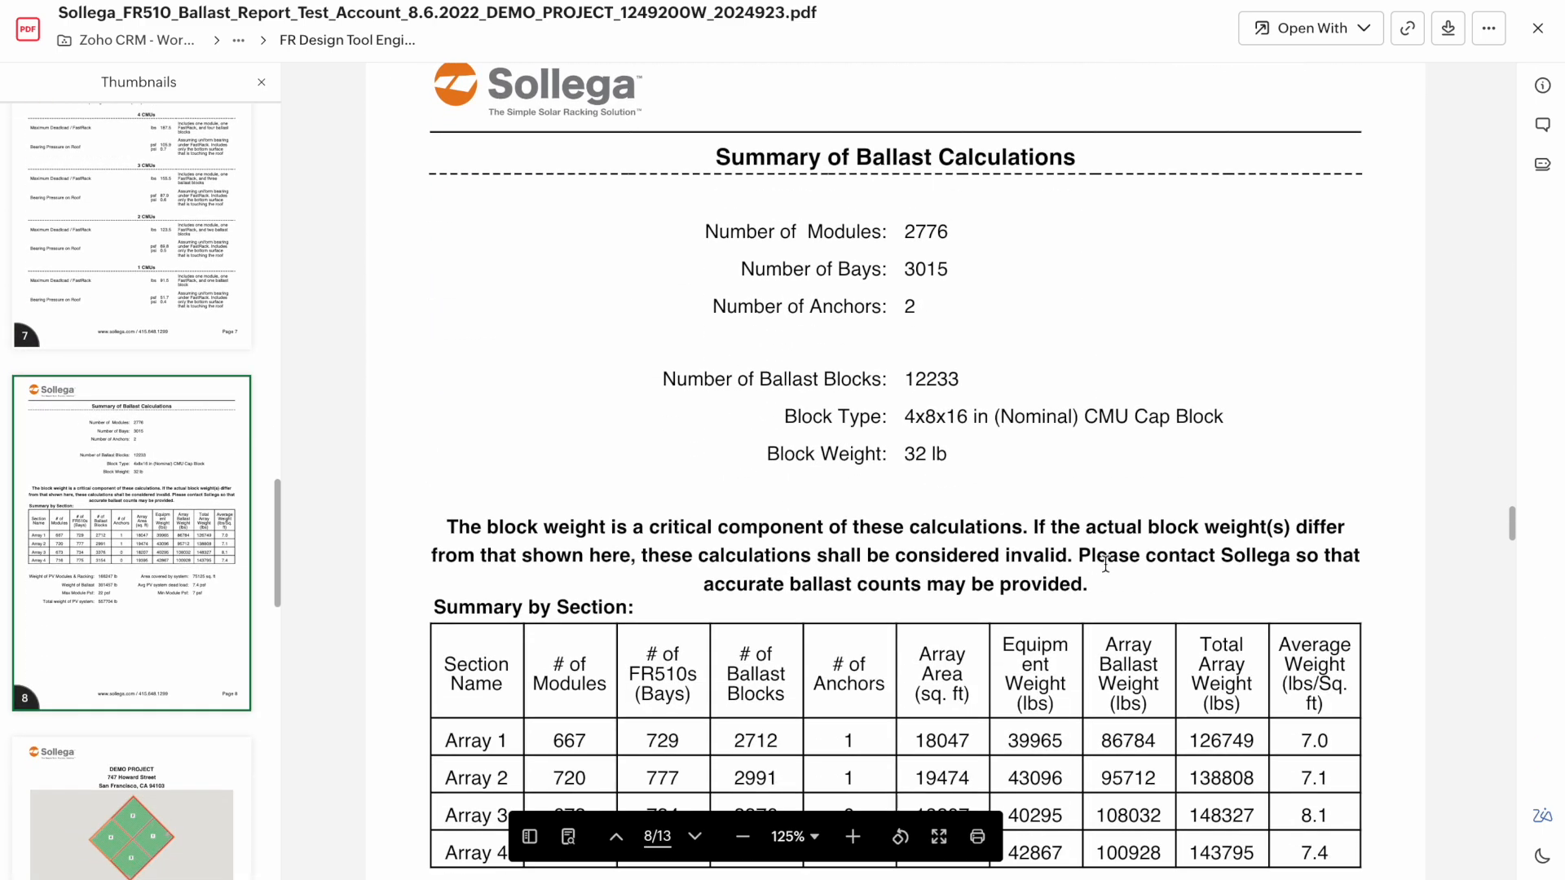
pyautogui.scroll(-1, 1109, 566)
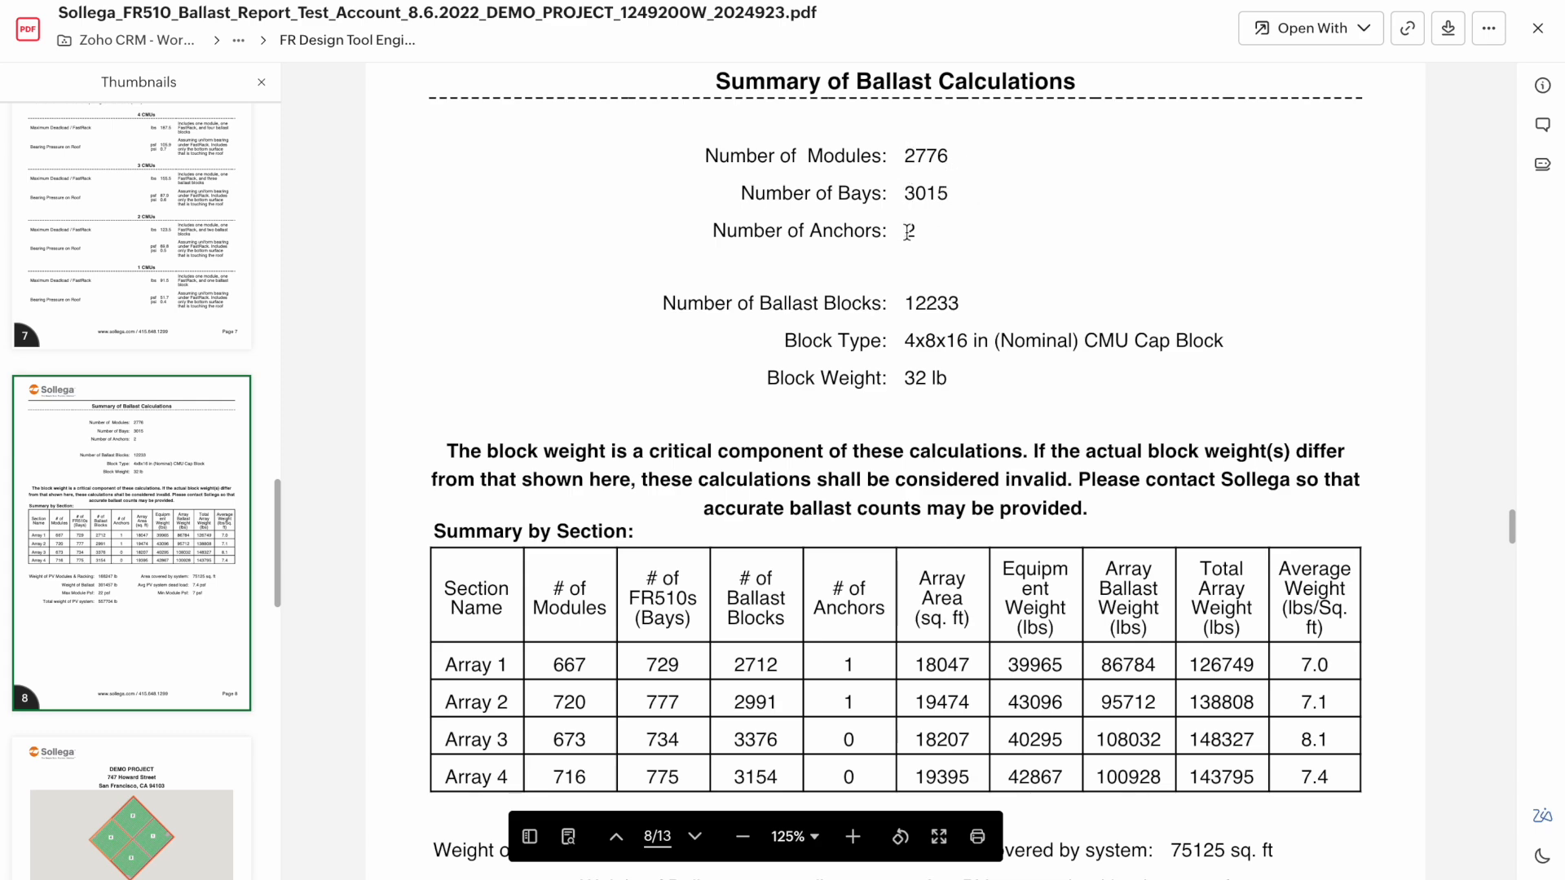
pyautogui.scroll(-1, 1087, 326)
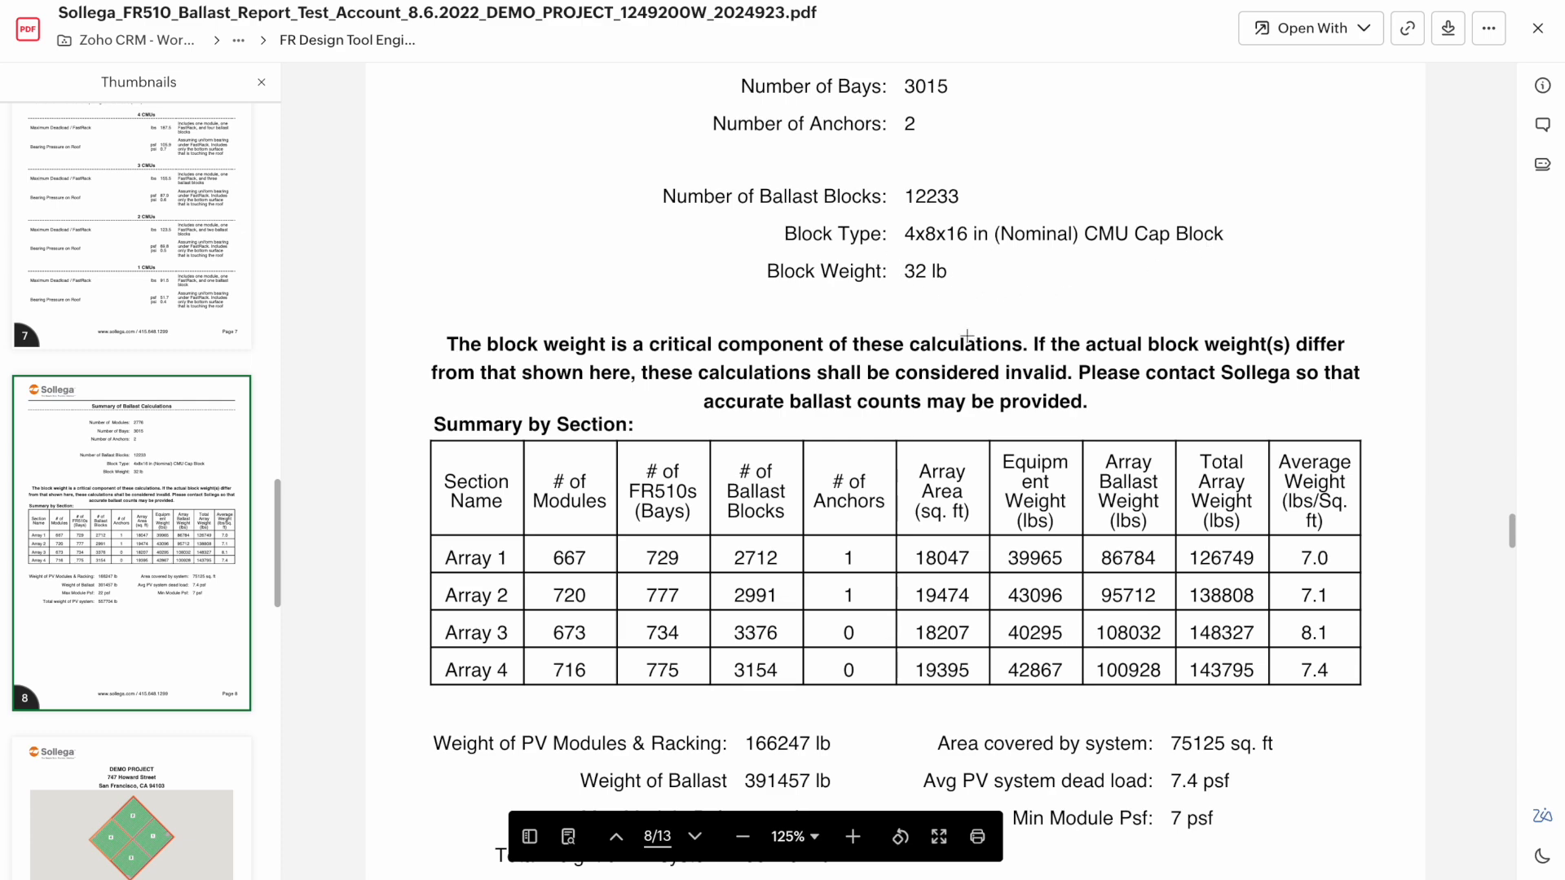
pyautogui.scroll(-1, 967, 336)
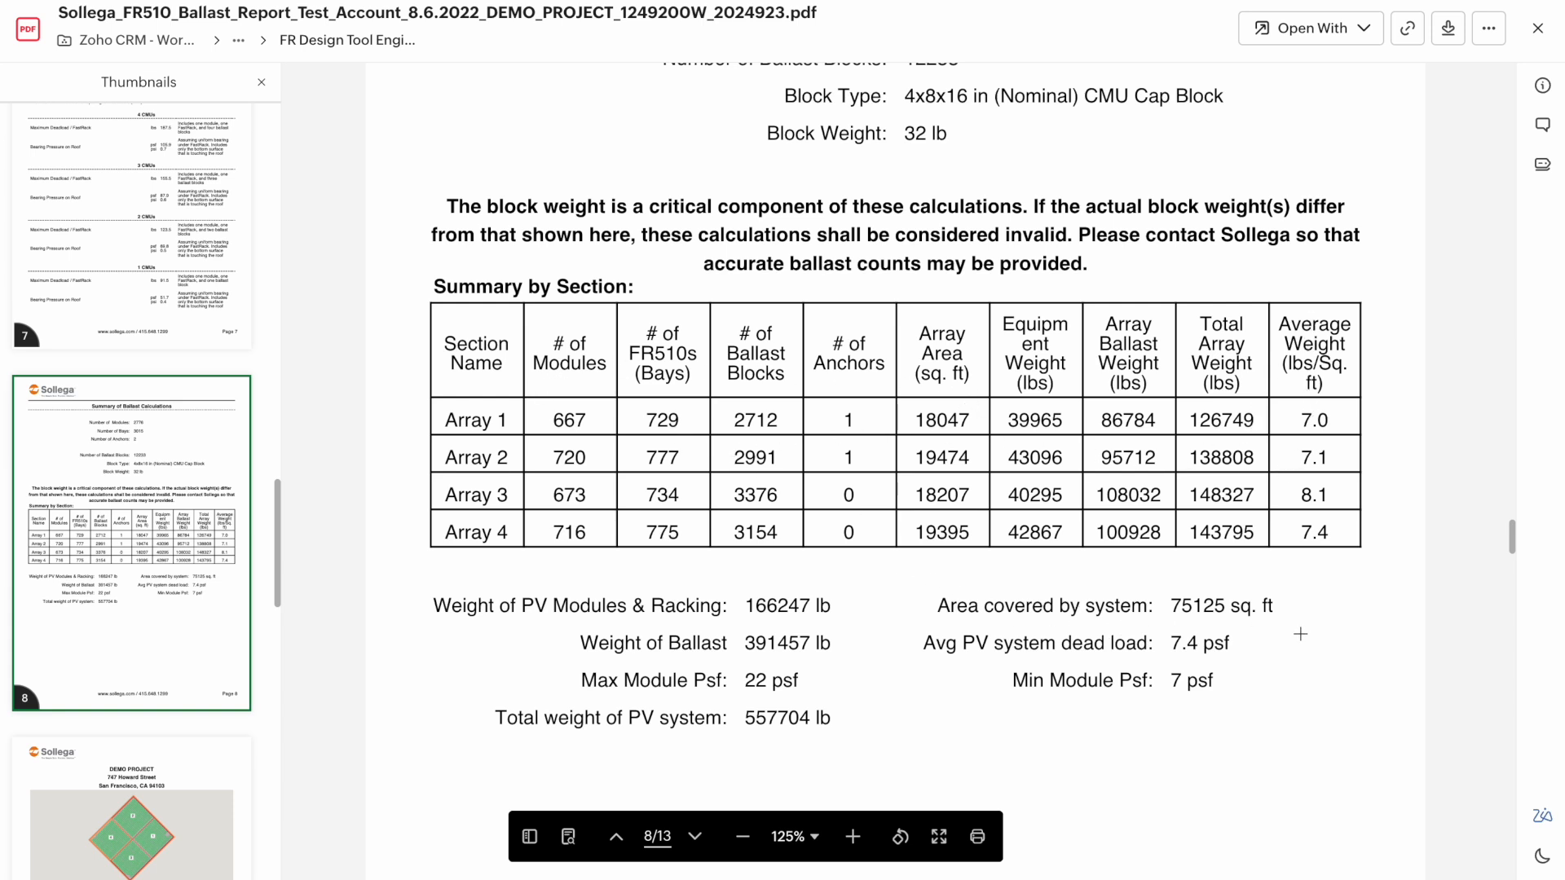
pyautogui.scroll(-1, 1300, 634)
pyautogui.scroll(-1, 947, 614)
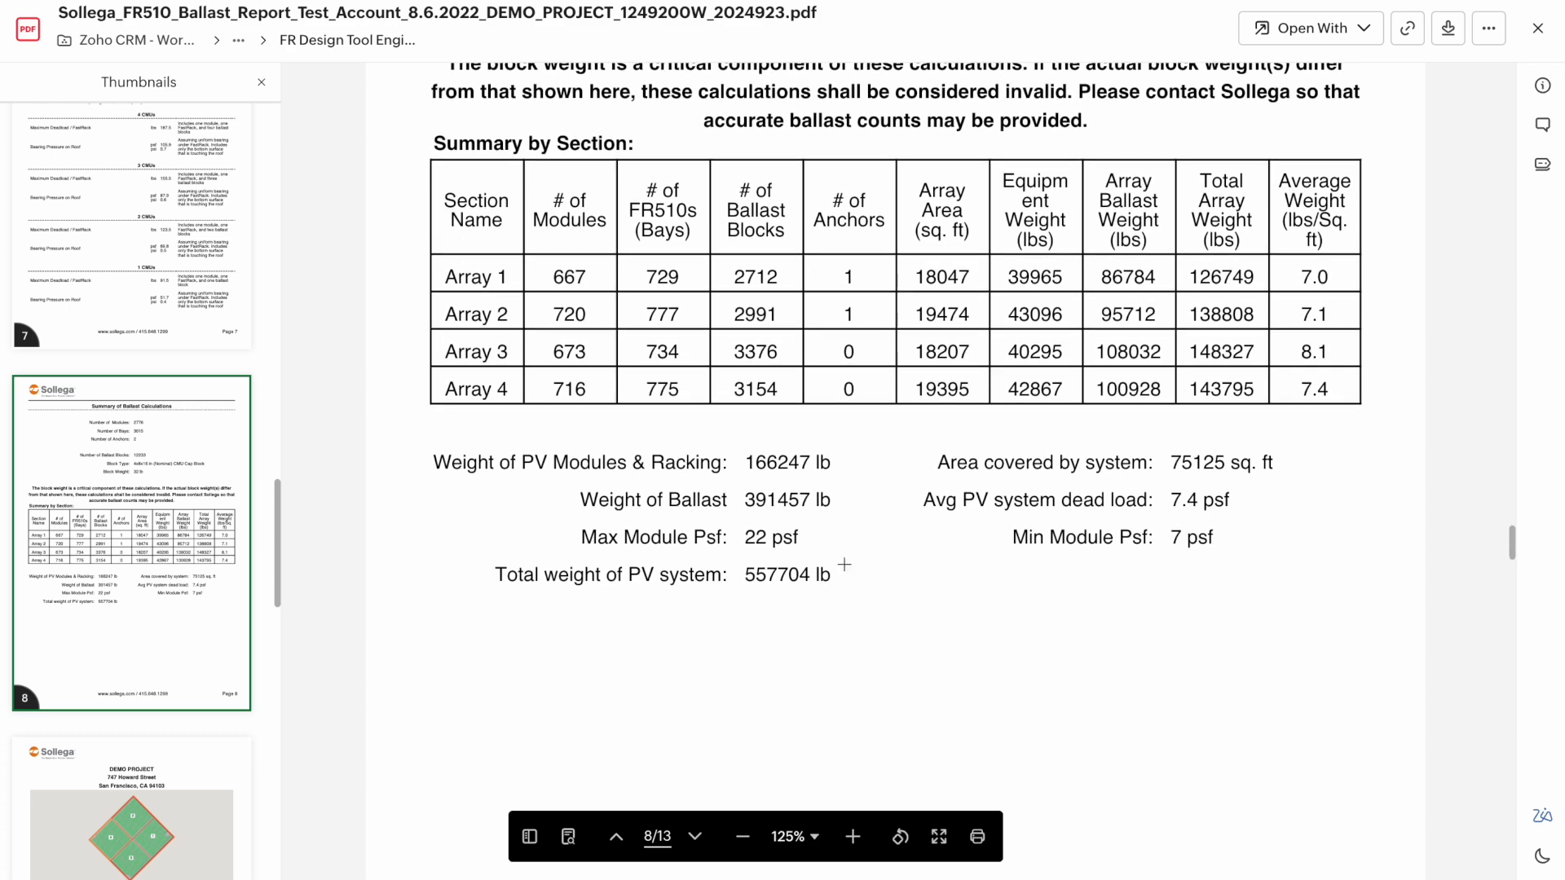
pyautogui.scroll(-2, 1113, 605)
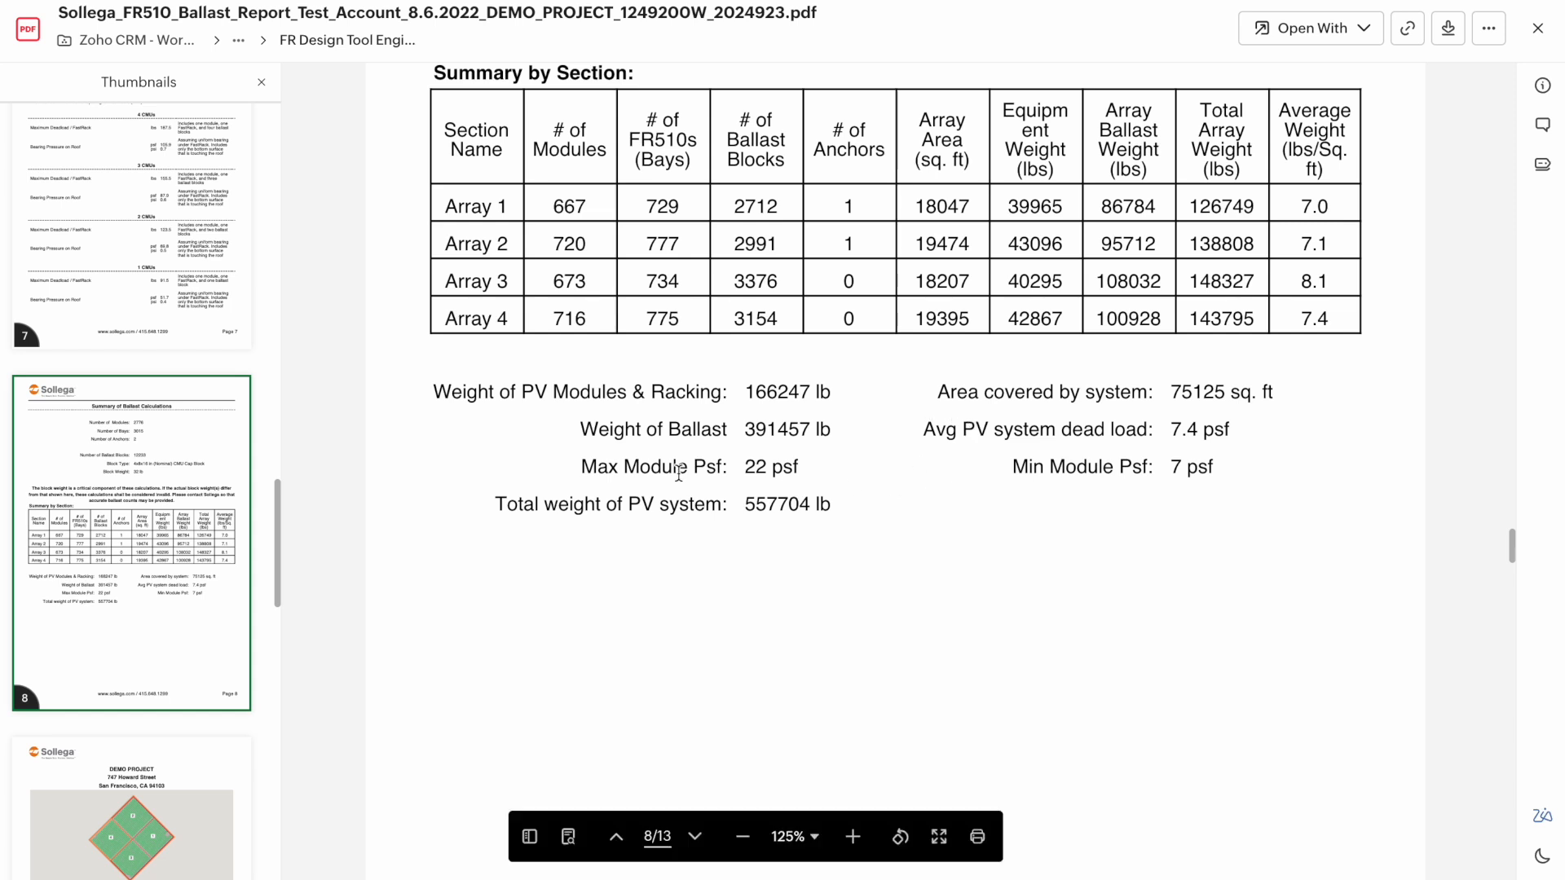
# Examine the report's roof layout image showing the placement of the four numbered arrays
pyautogui.scroll(-9, 919, 576)
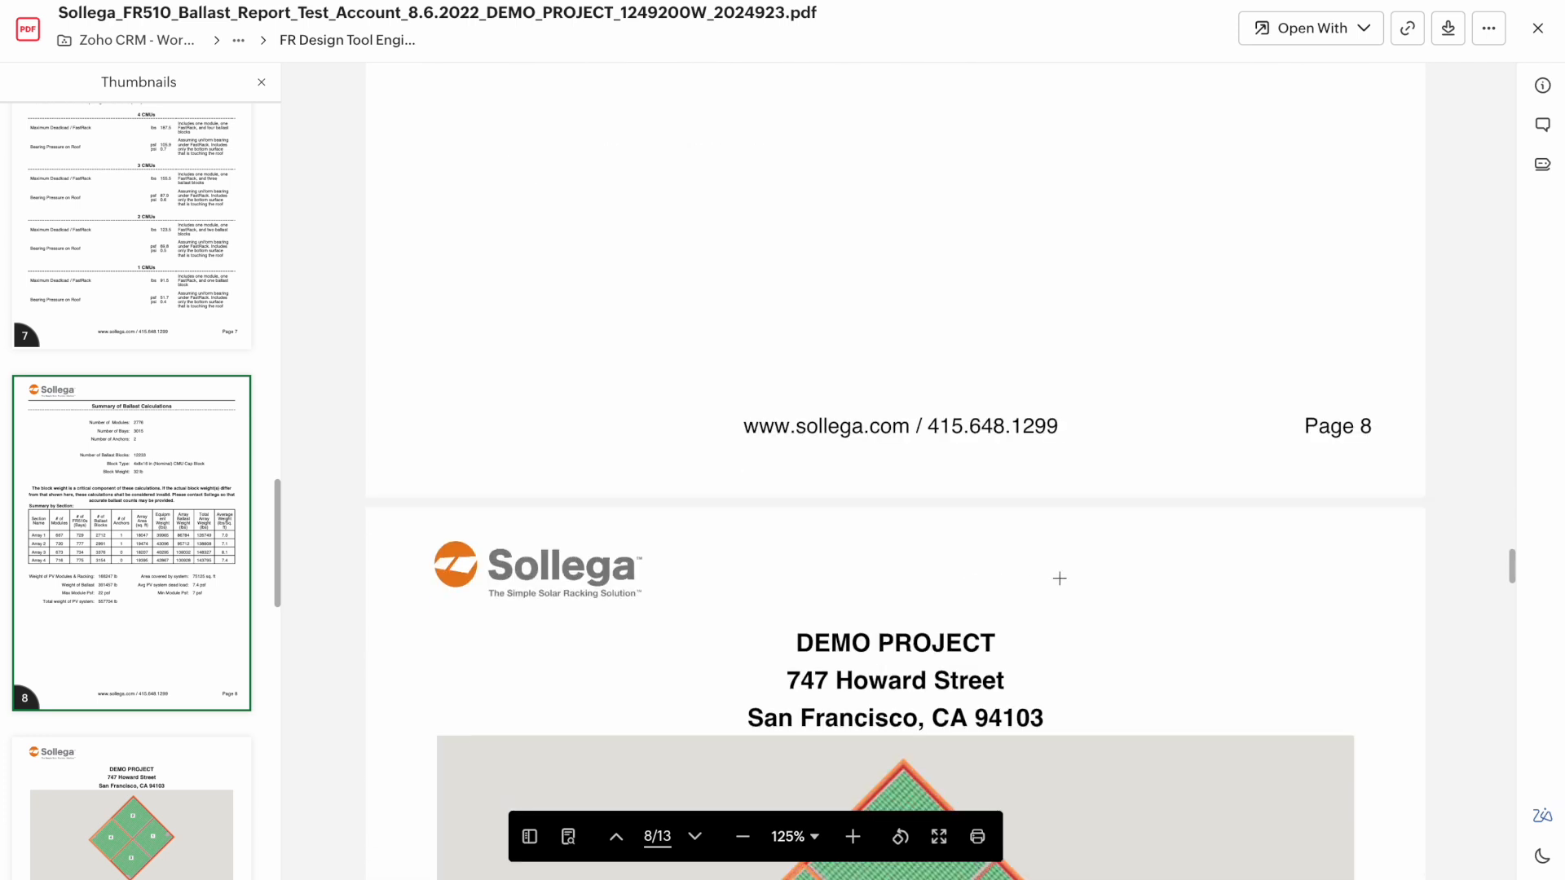
pyautogui.scroll(-4, 1155, 594)
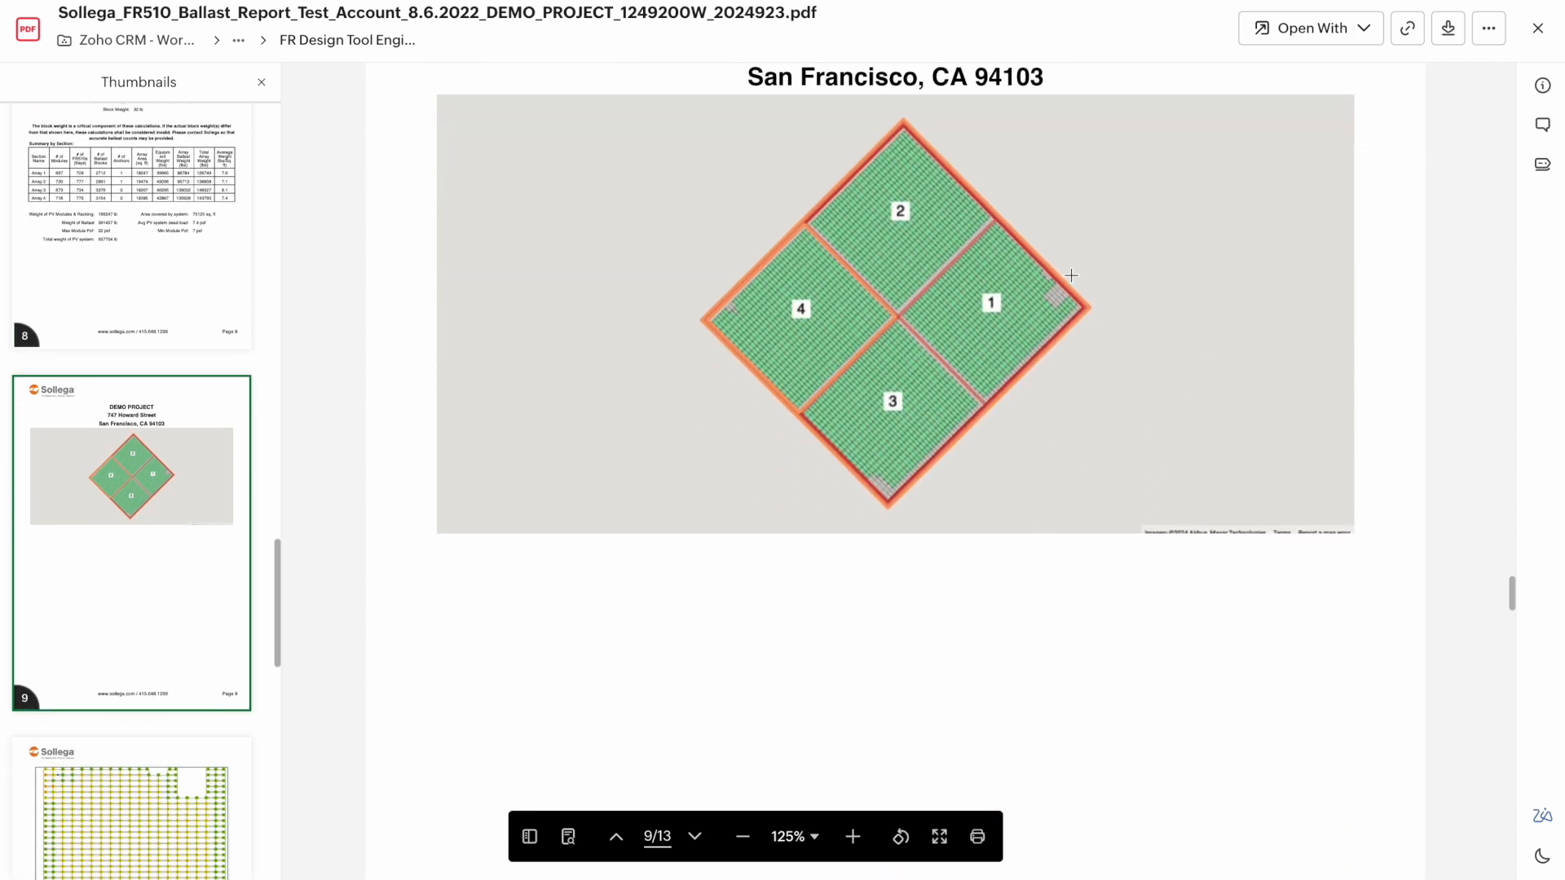
pyautogui.scroll(2, 1068, 265)
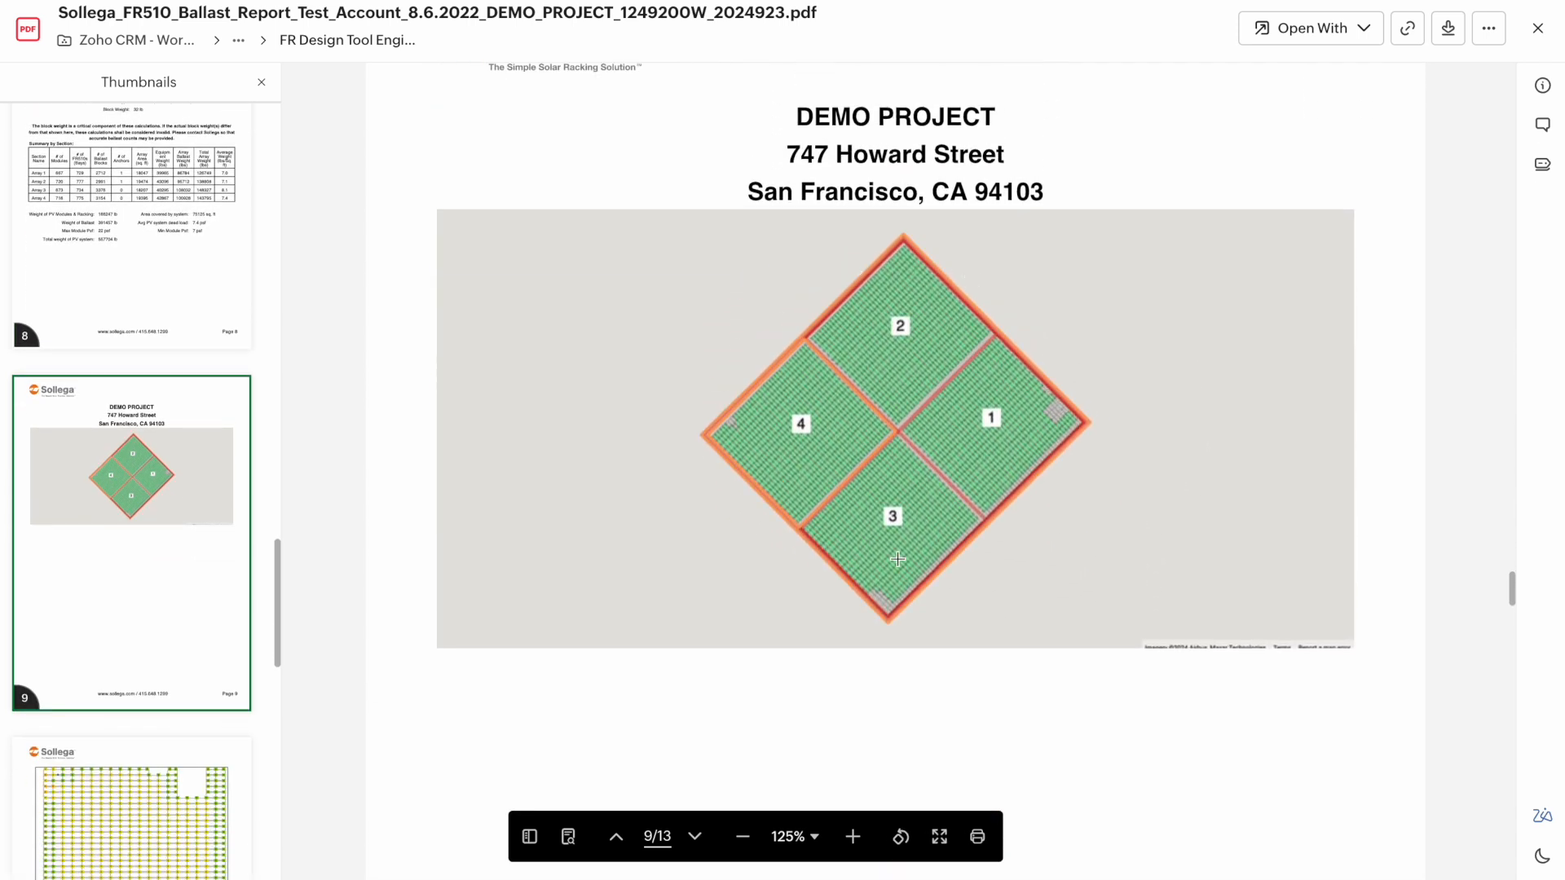
pyautogui.scroll(-6, 1215, 569)
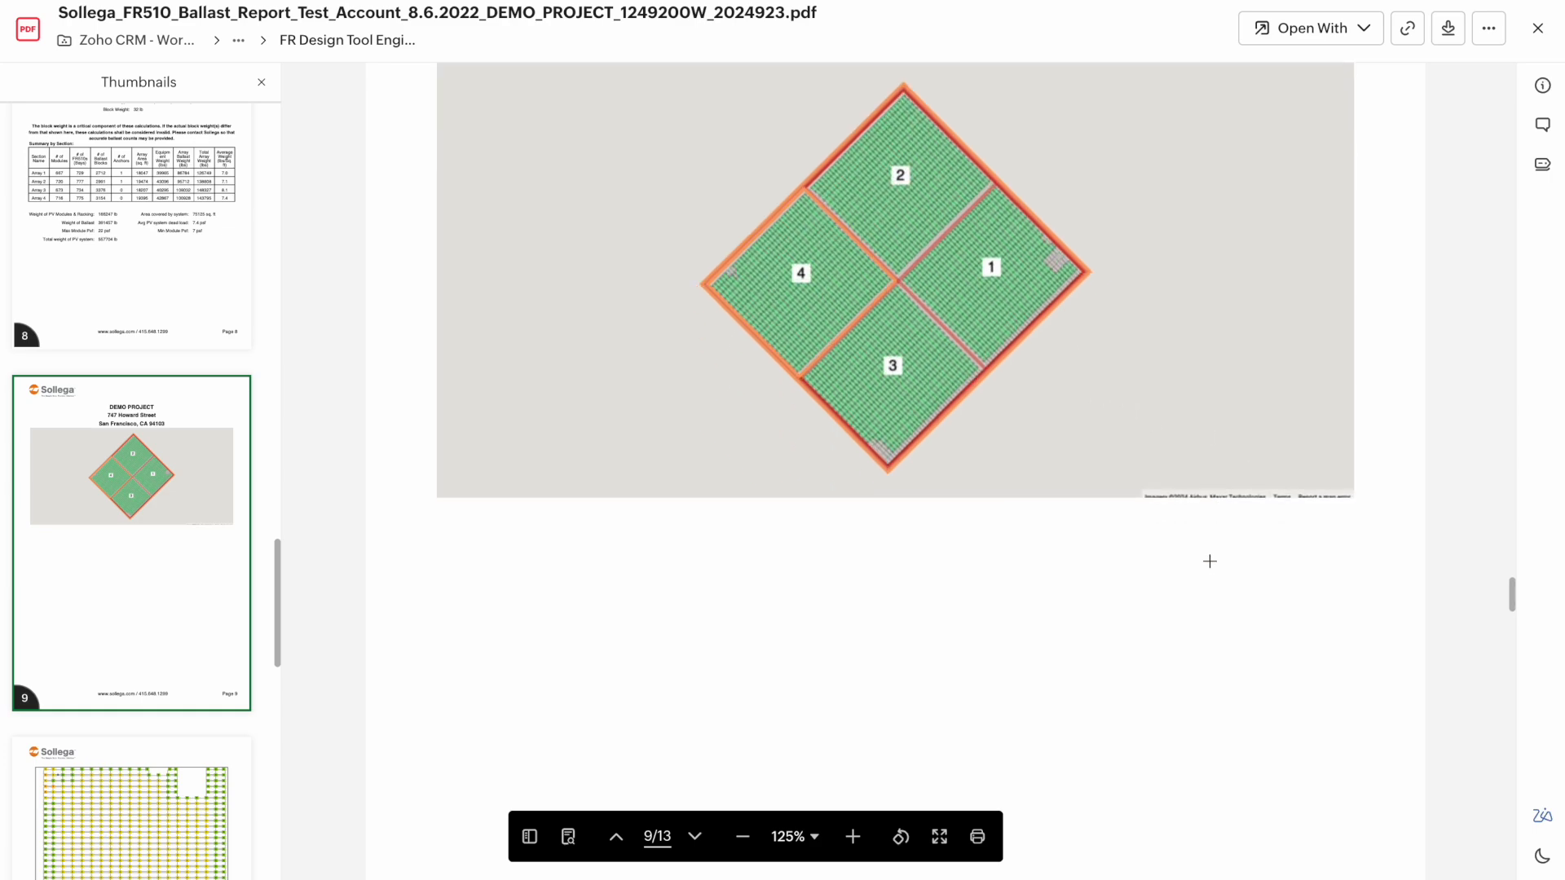
# Examine the ballast maps of arrays 1 to 4 and the summary tables for arrays 1 to 3, then return to the report's first page
pyautogui.scroll(-12, 1225, 553)
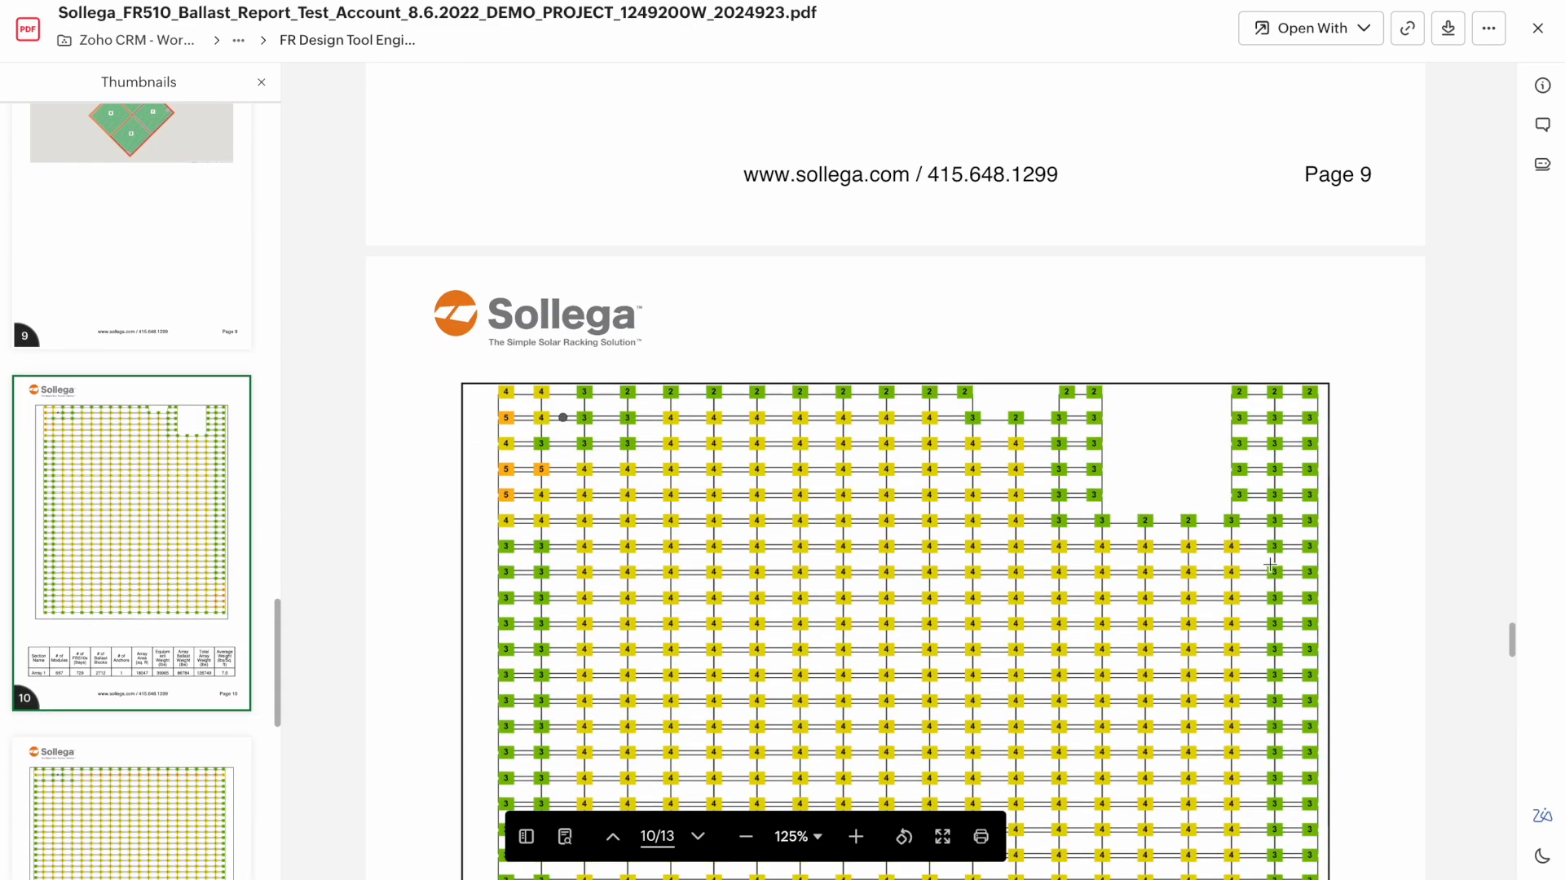
pyautogui.scroll(1, 660, 273)
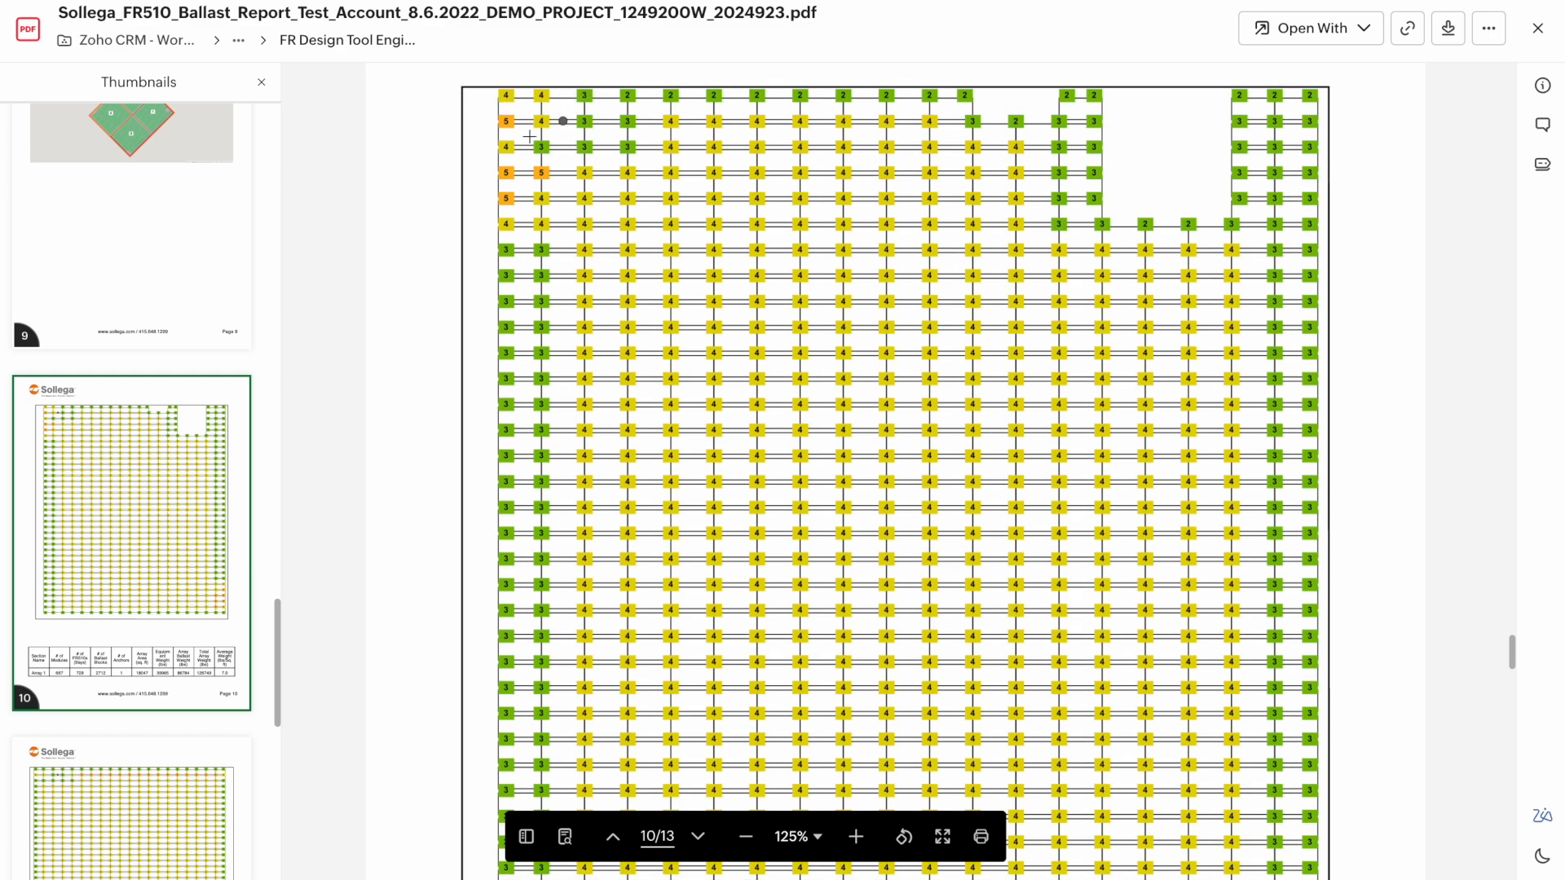
pyautogui.scroll(-9, 1189, 450)
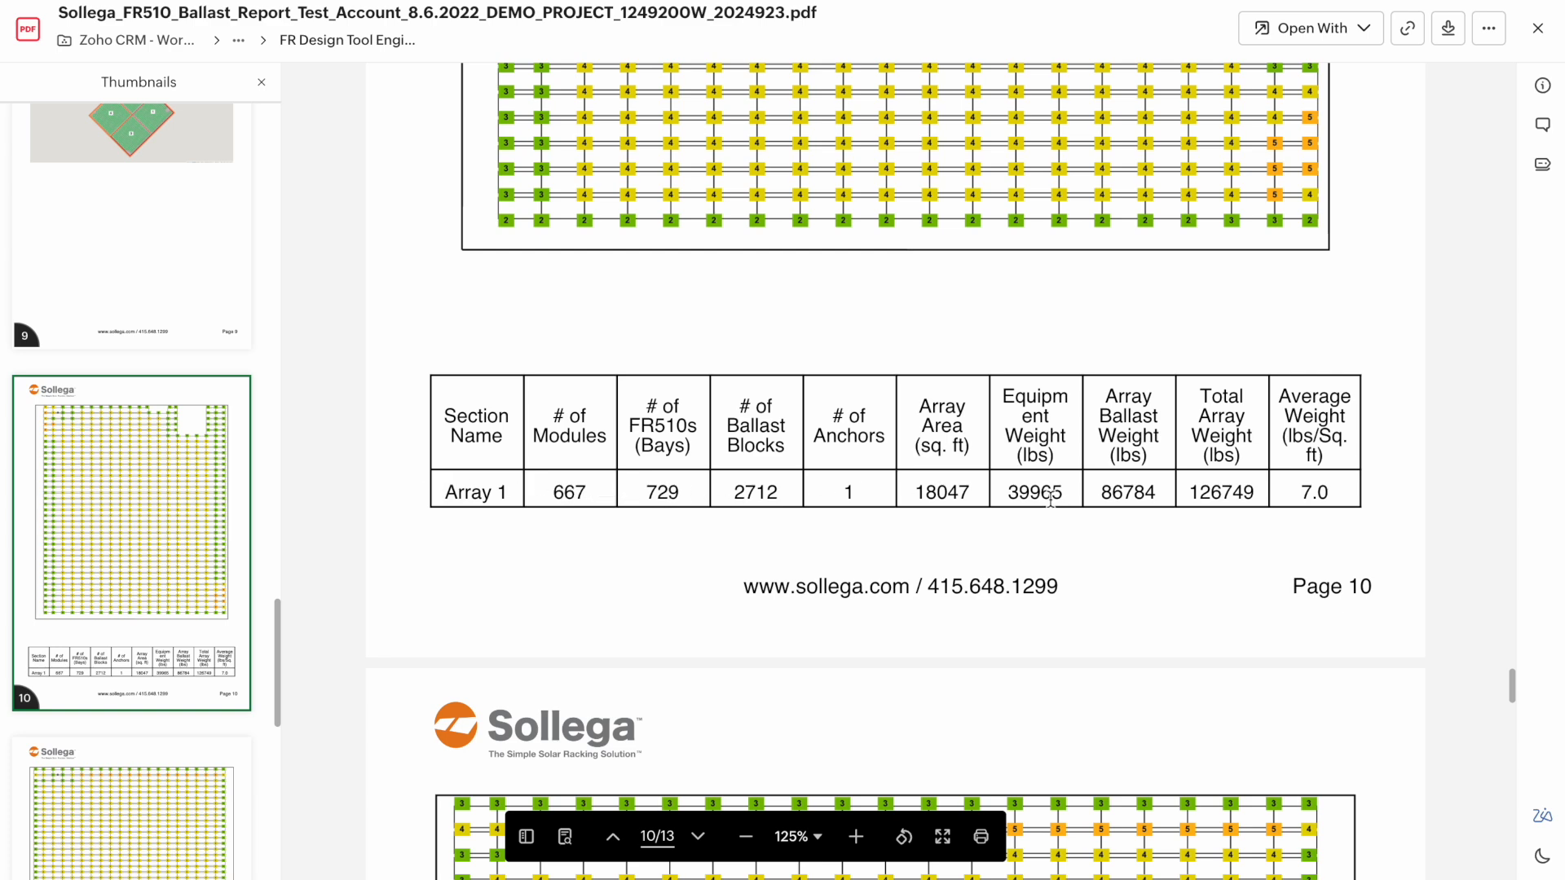
pyautogui.scroll(-7, 1133, 591)
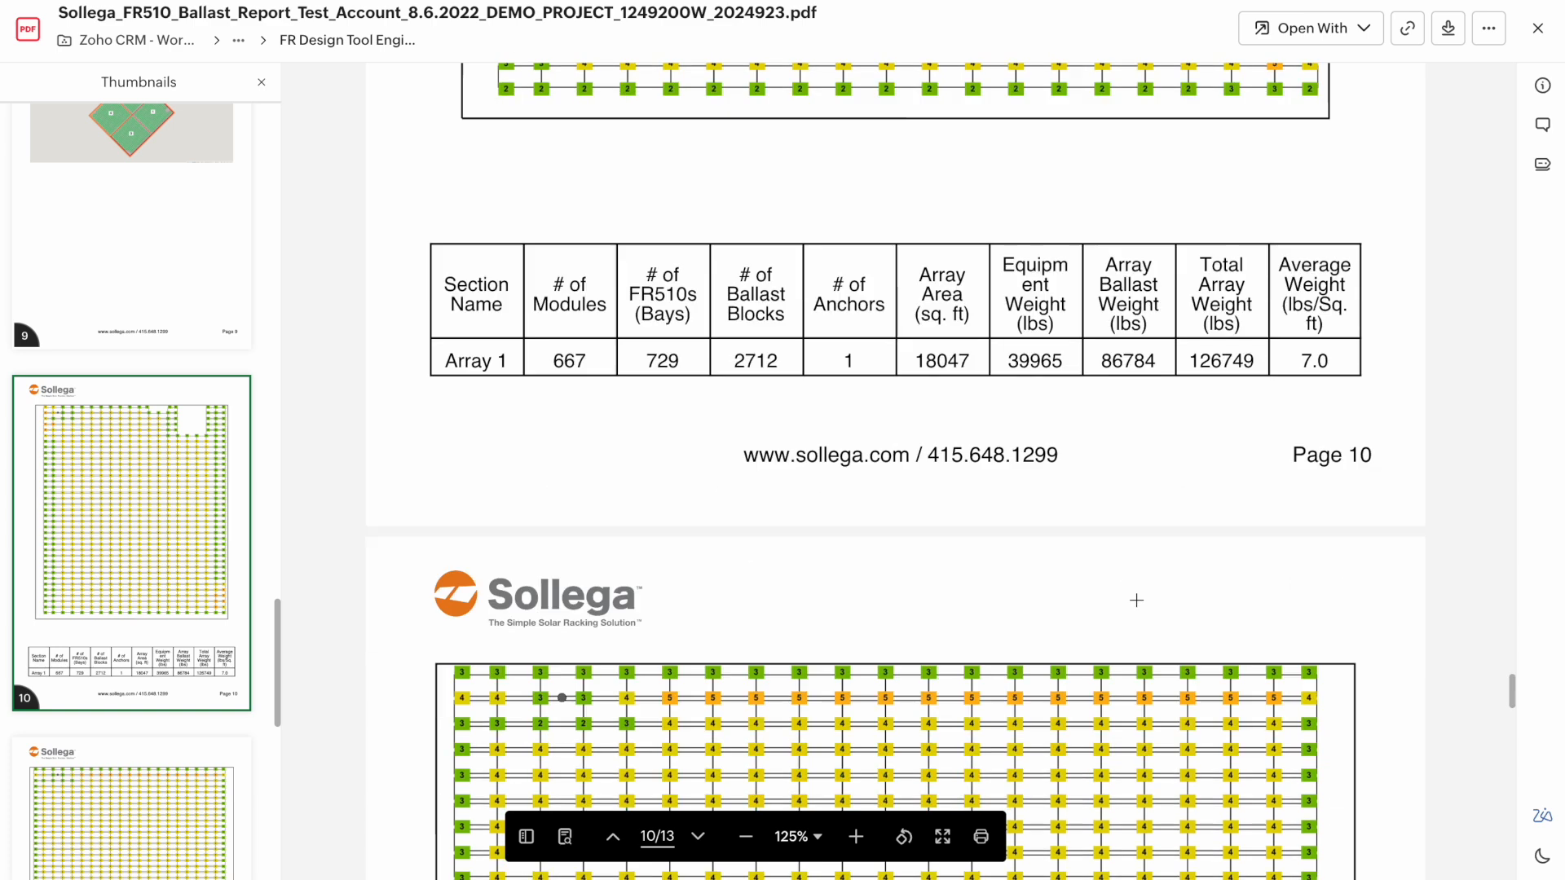
pyautogui.scroll(-6, 1133, 589)
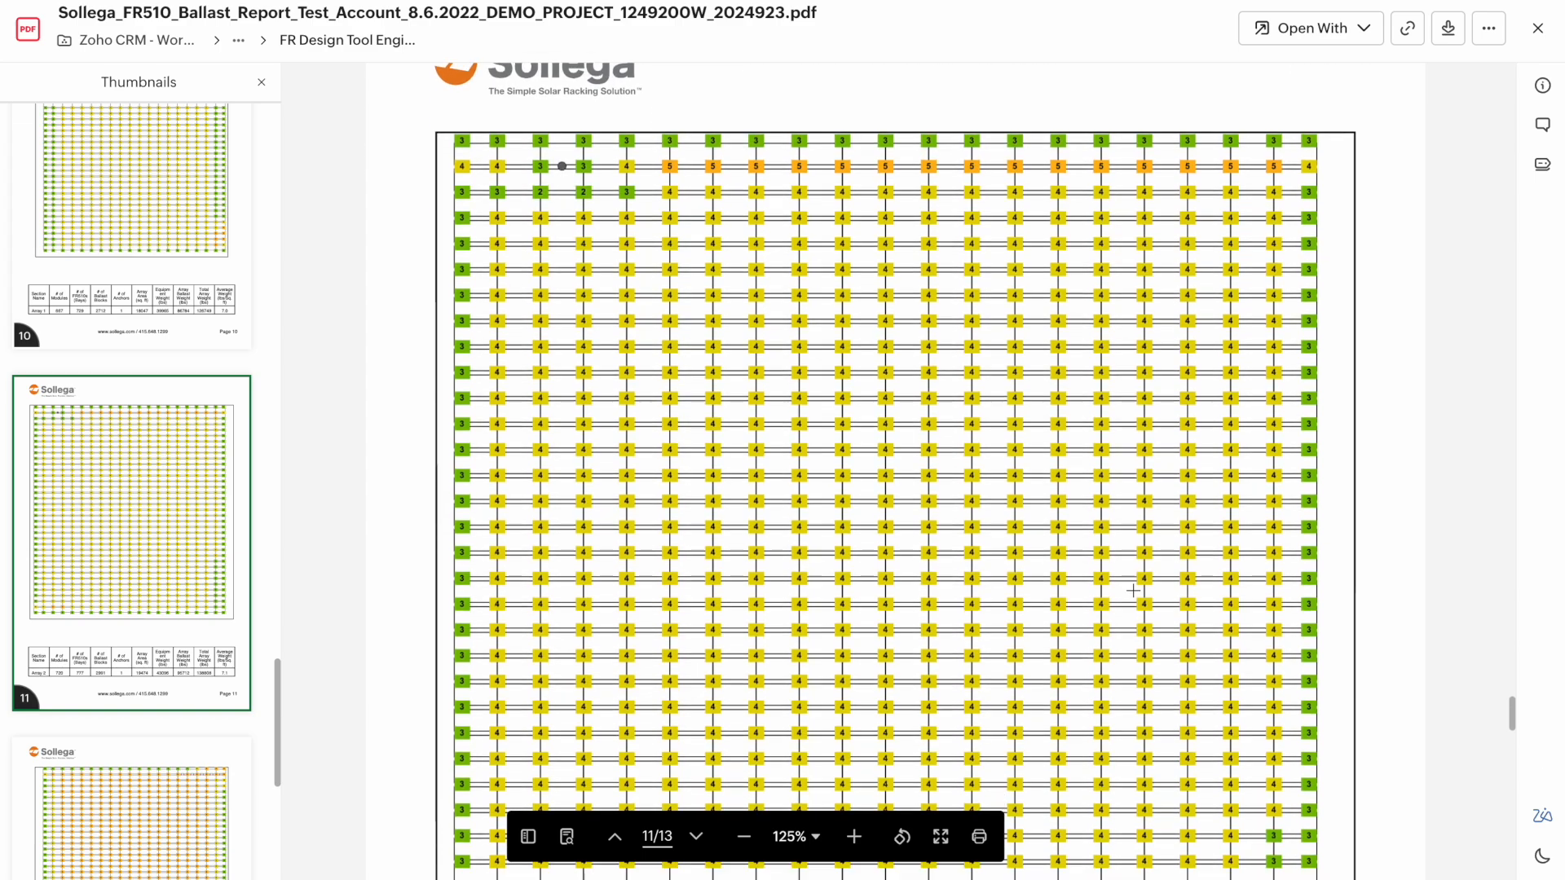
pyautogui.scroll(-4, 1224, 600)
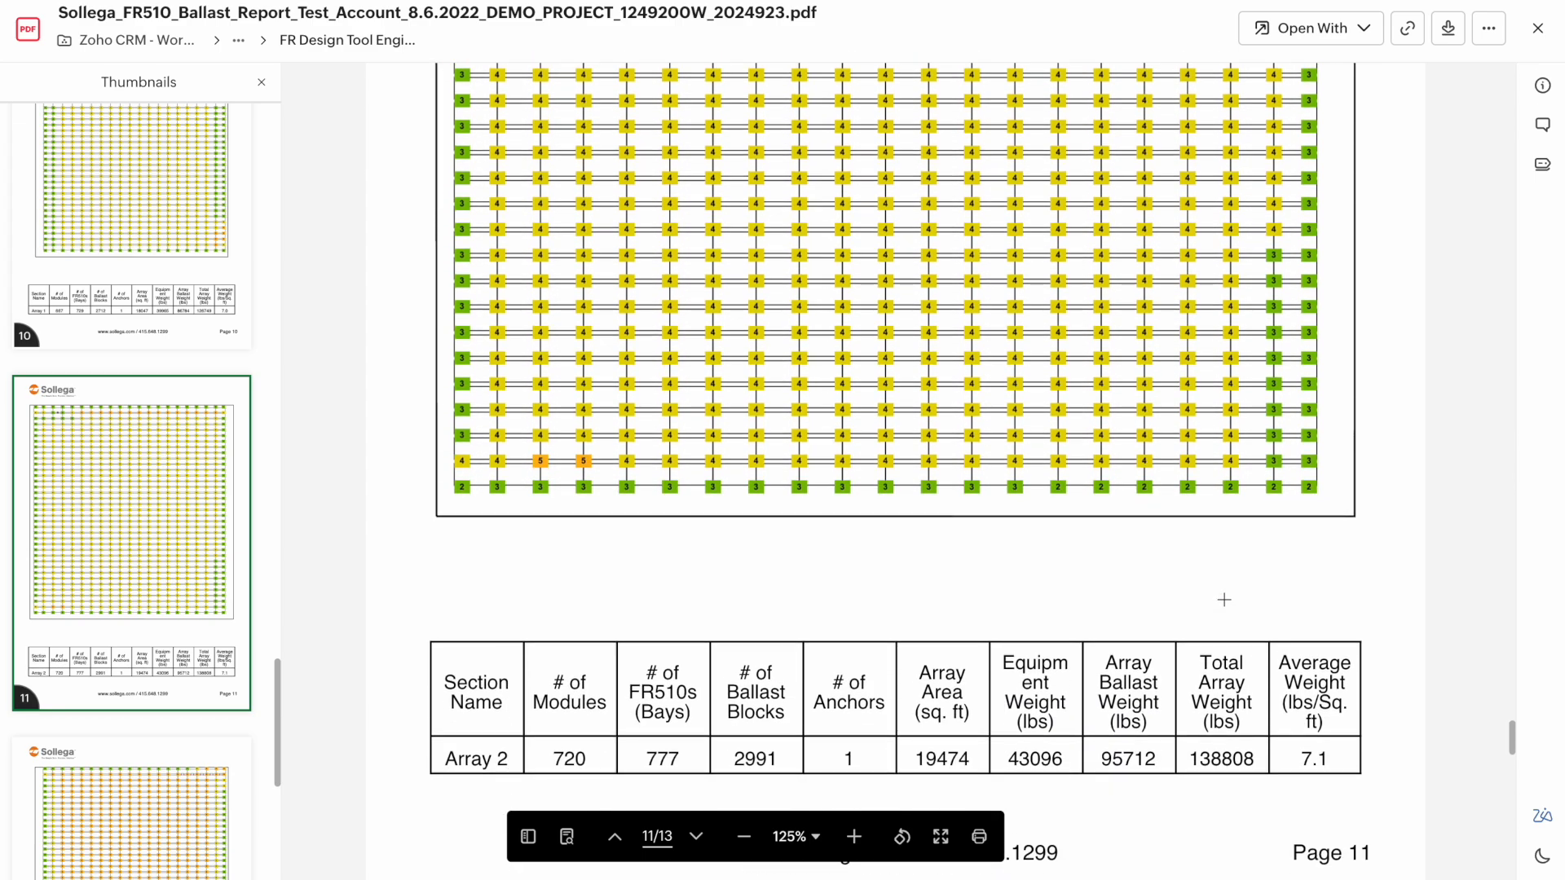
pyautogui.scroll(-9, 1256, 603)
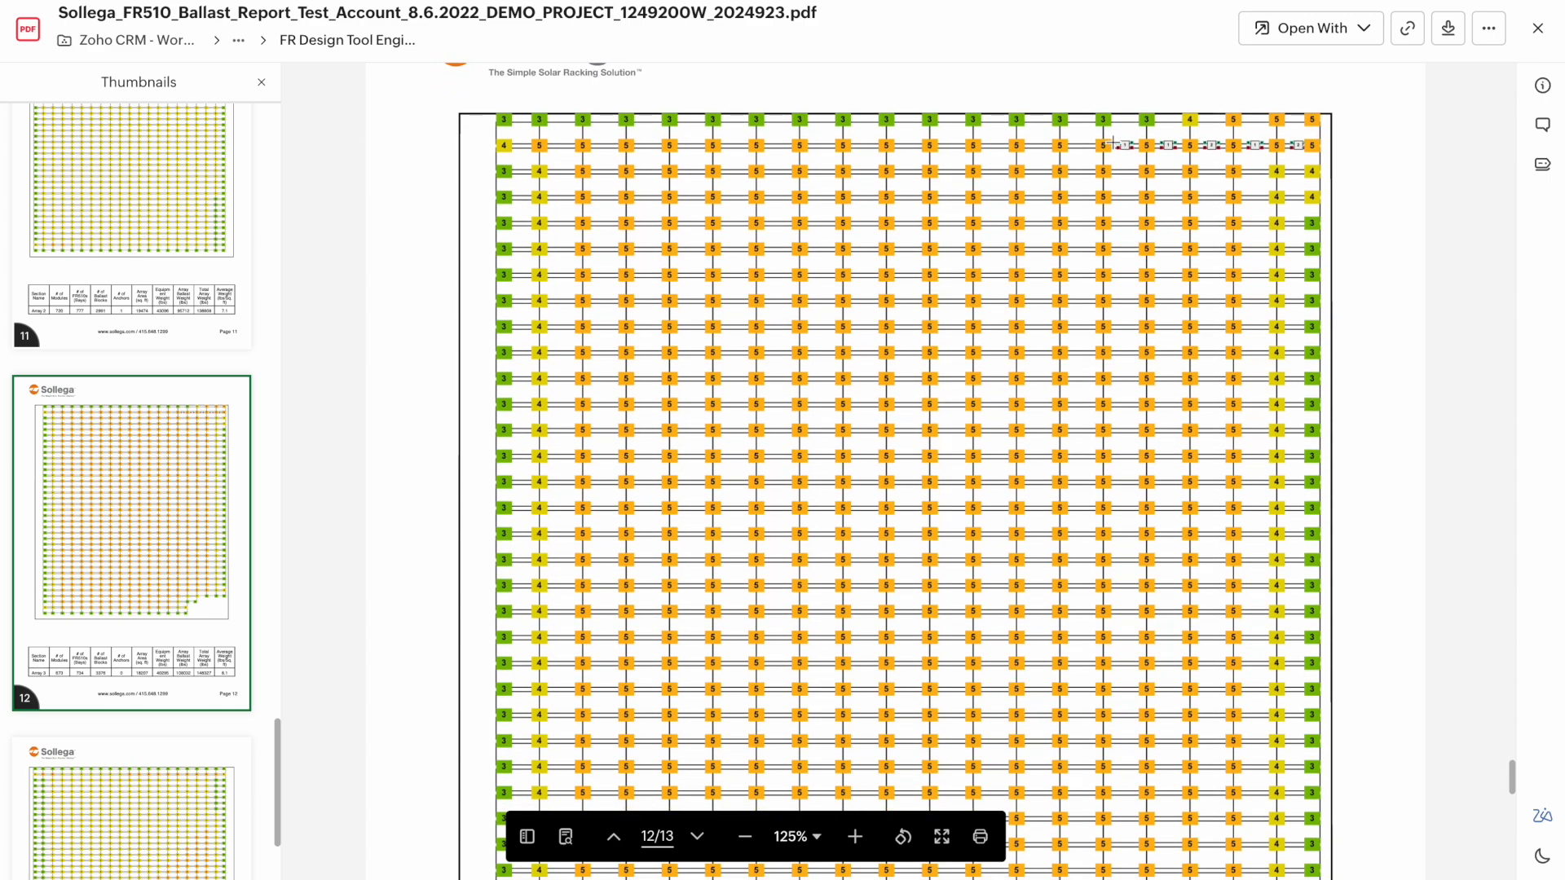
pyautogui.scroll(-9, 1276, 511)
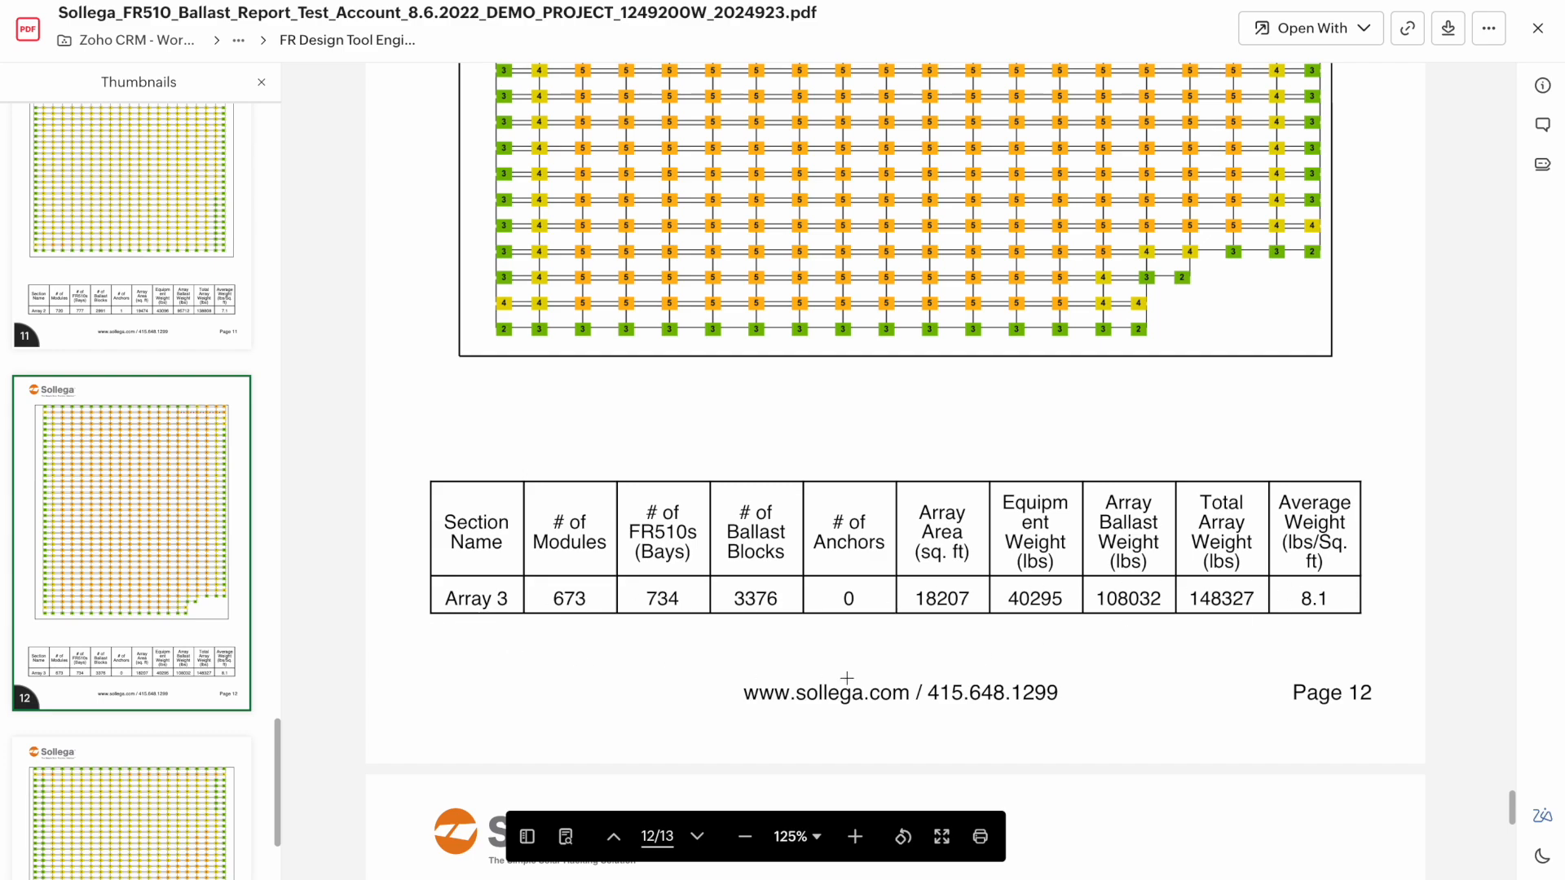
pyautogui.scroll(-9, 1049, 626)
pyautogui.scroll(-8, 1129, 670)
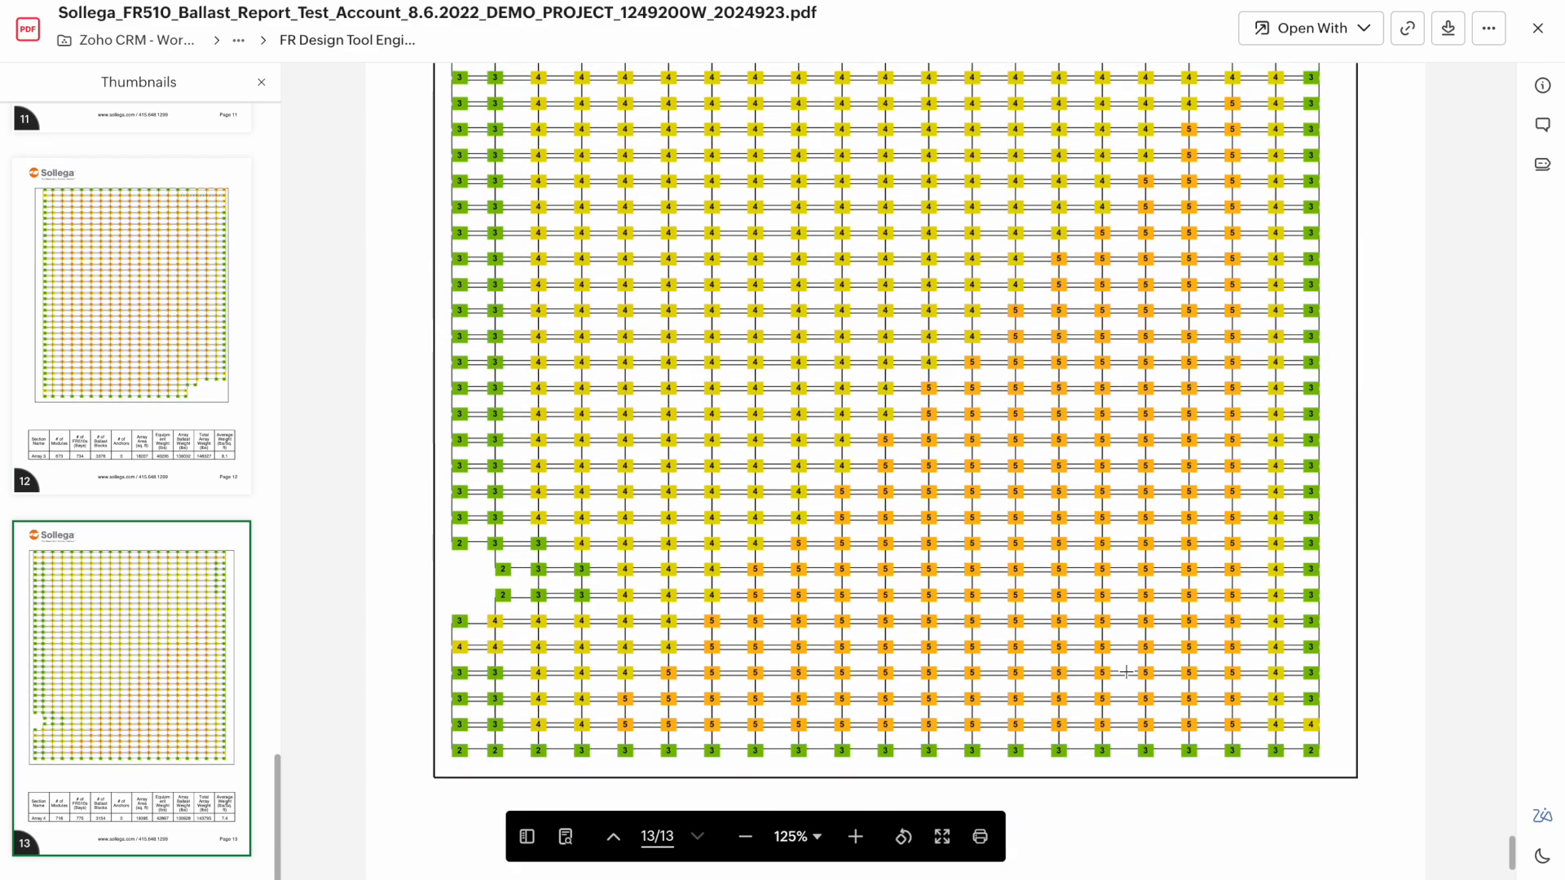
pyautogui.moveTo(1514, 864); pyautogui.dragTo(1509, 112)
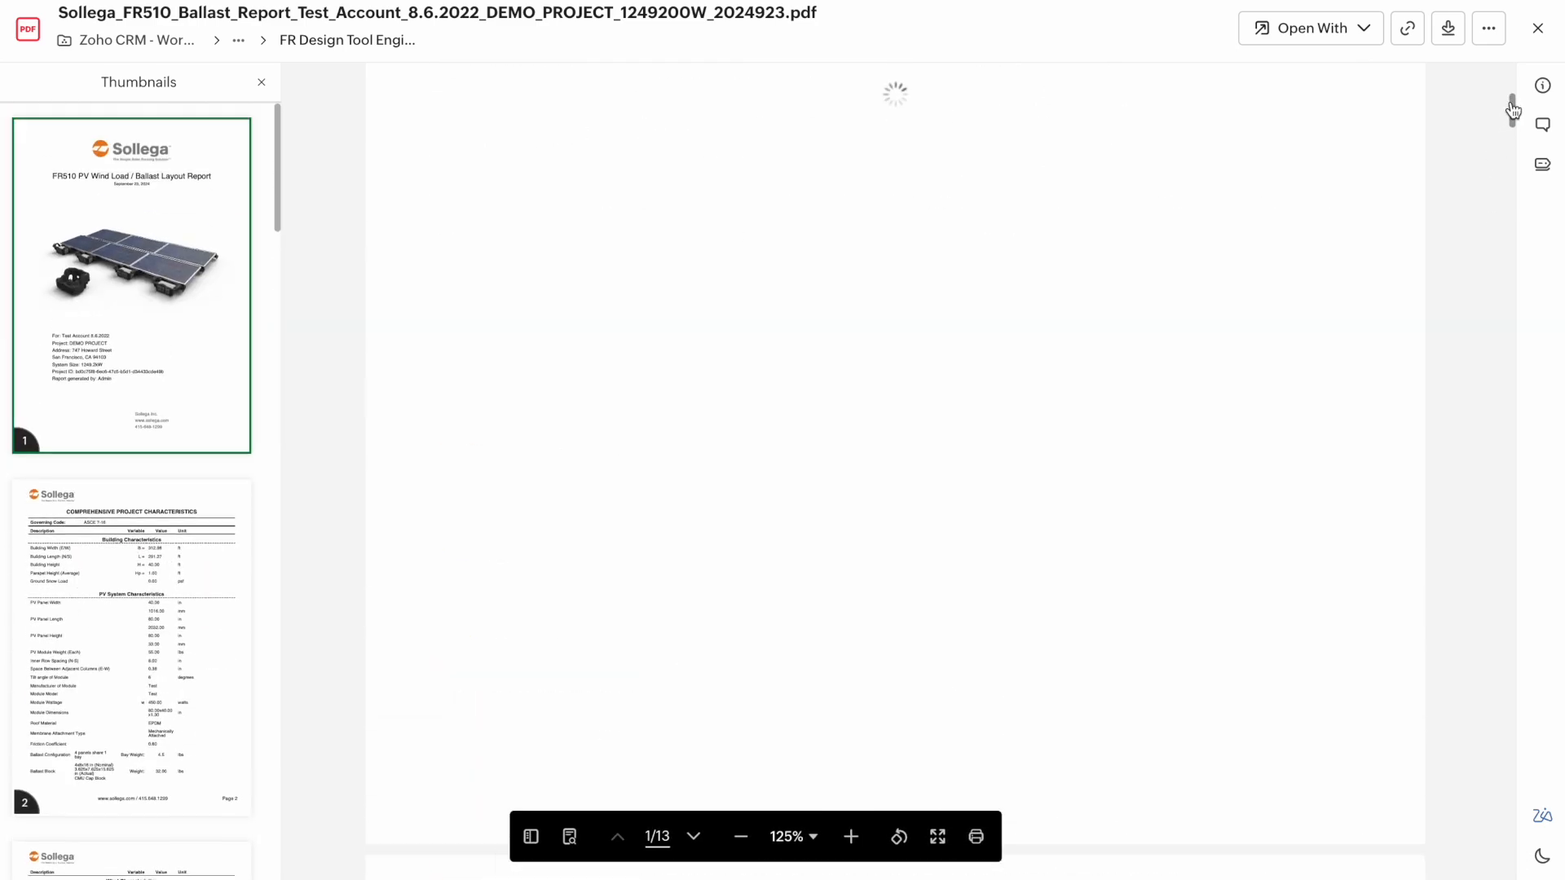